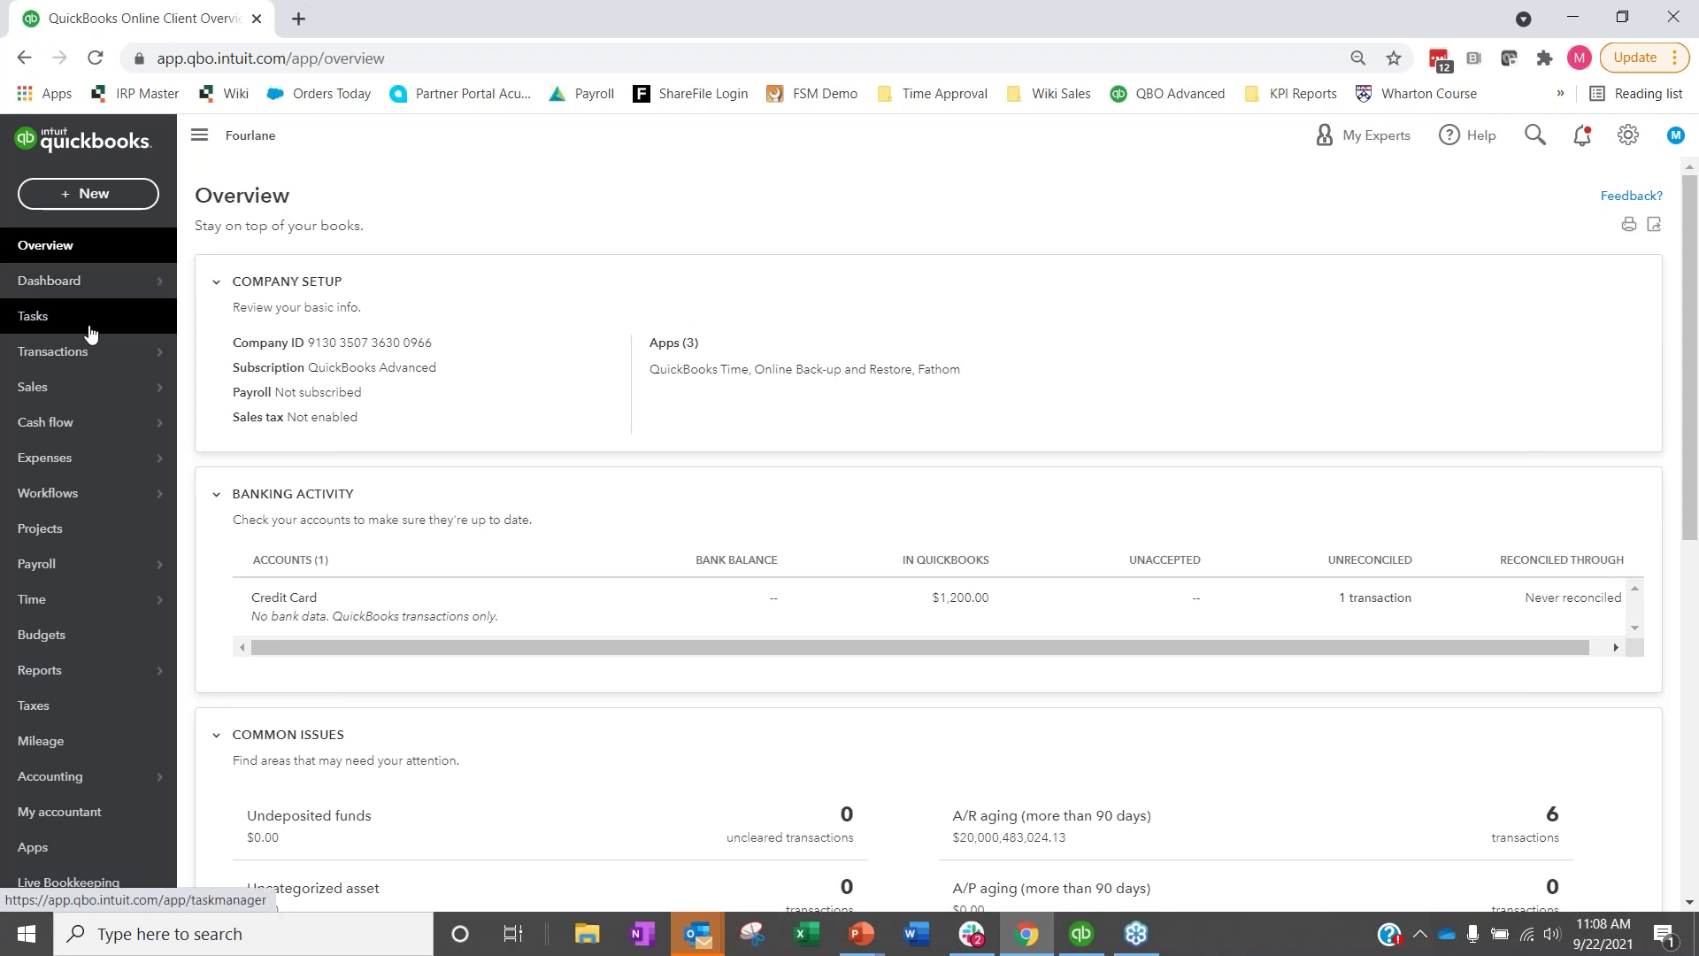
Open the Products and Services list under Sales and start adding a new product or service.
{"action": "mouse_move", "coordinate": [80, 394]}
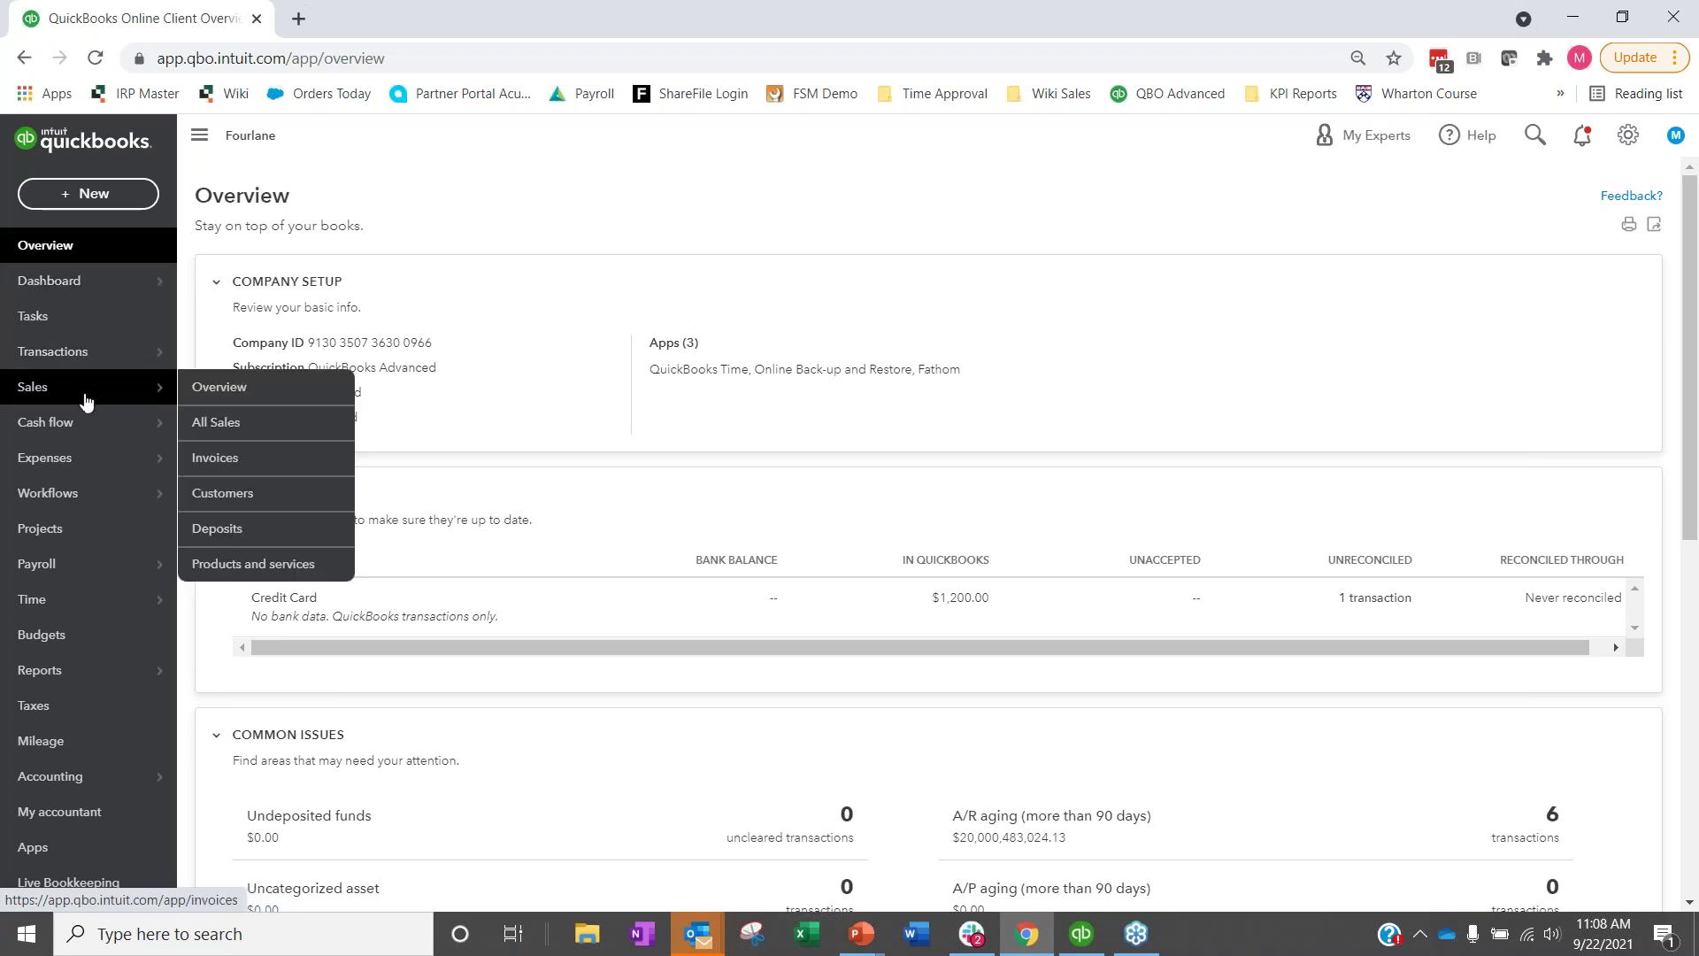
{"action": "left_click", "coordinate": [272, 563]}
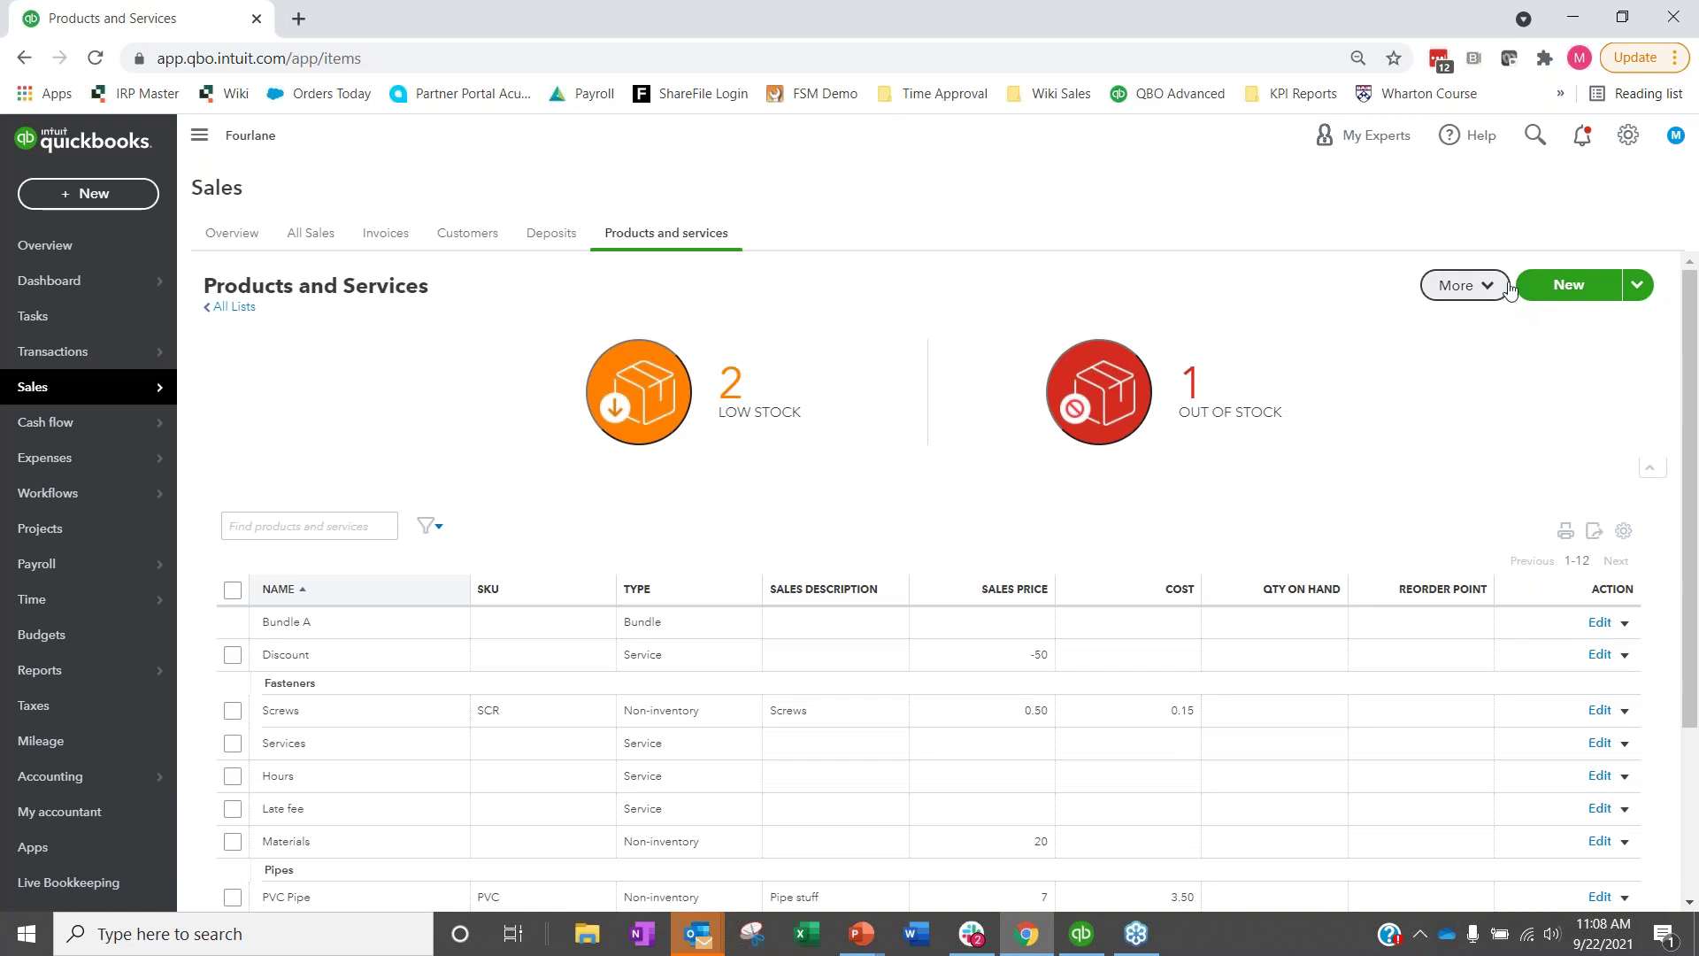
{"action": "left_click", "coordinate": [1565, 292]}
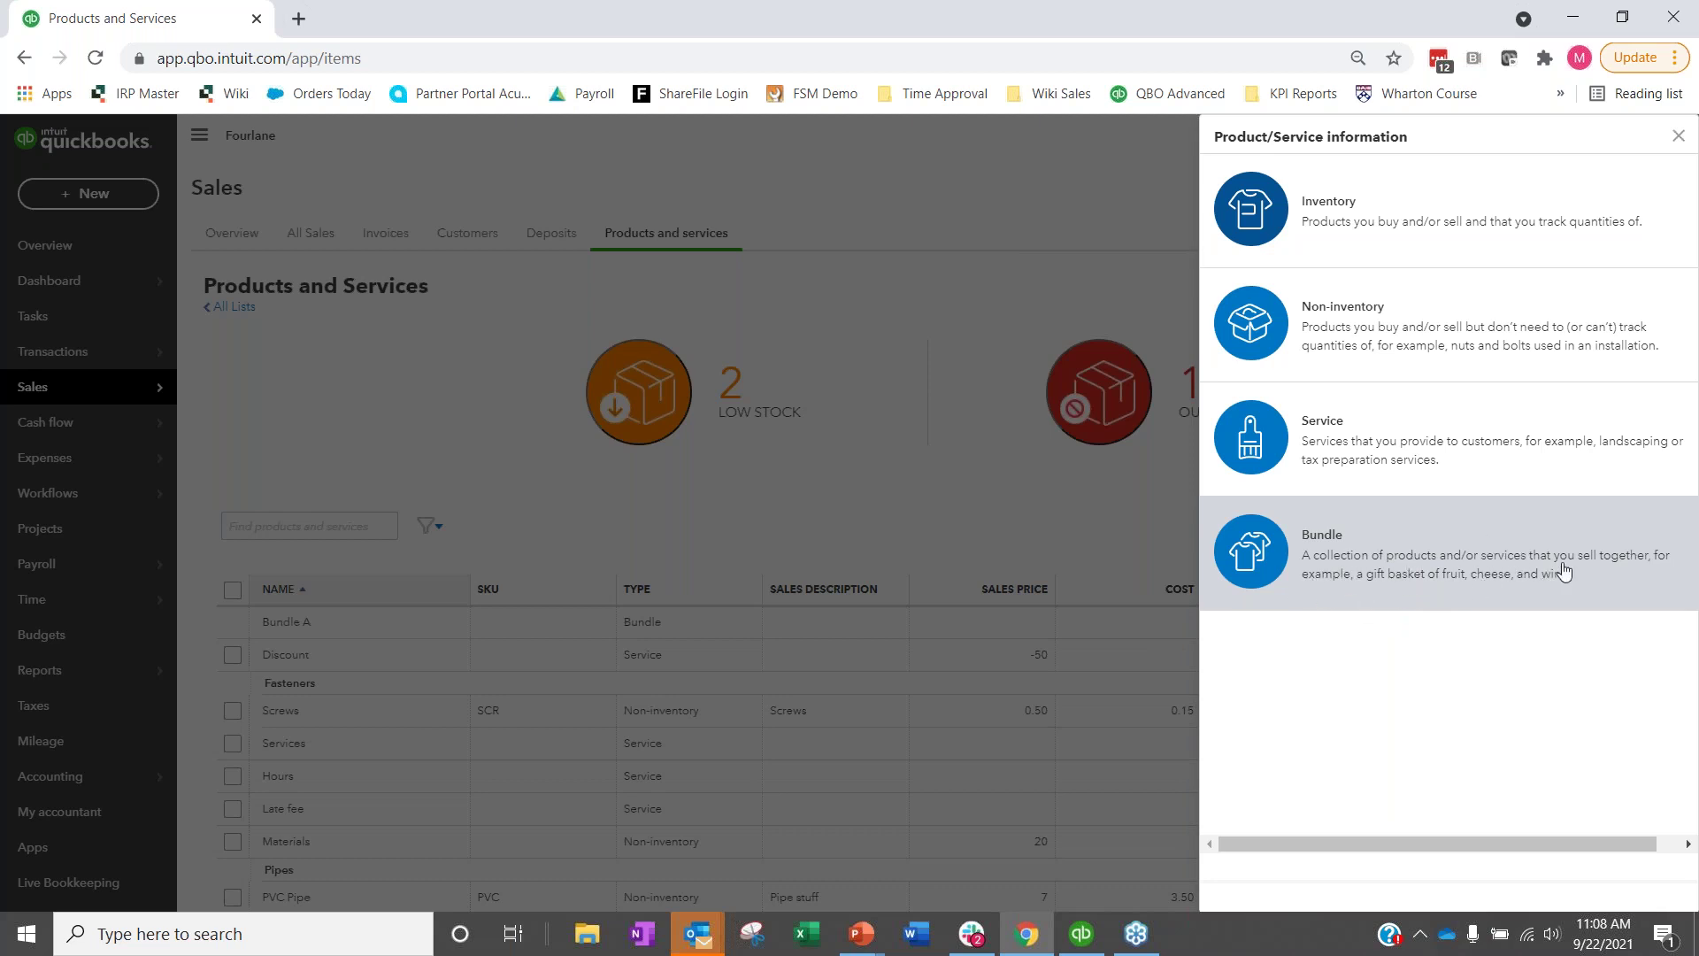
Switch to QuickBooks Enterprise desktop and close the open bill for 401K Administrator.
{"action": "left_click", "coordinate": [1088, 939]}
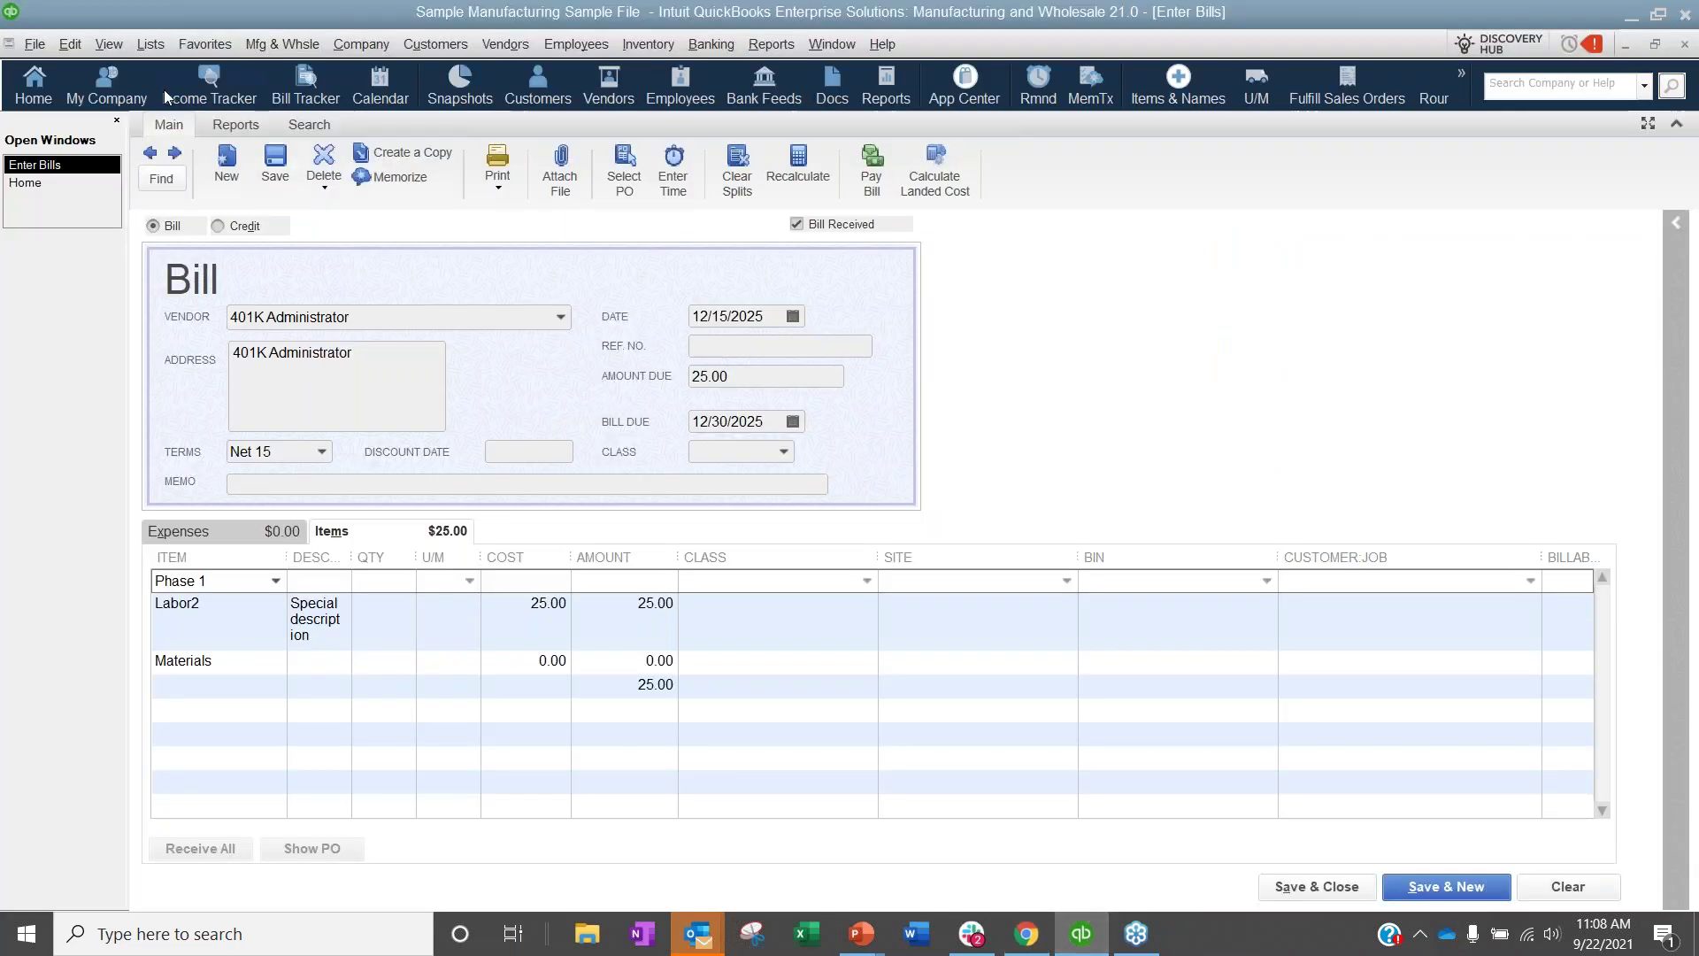
{"action": "left_click", "coordinate": [1684, 44]}
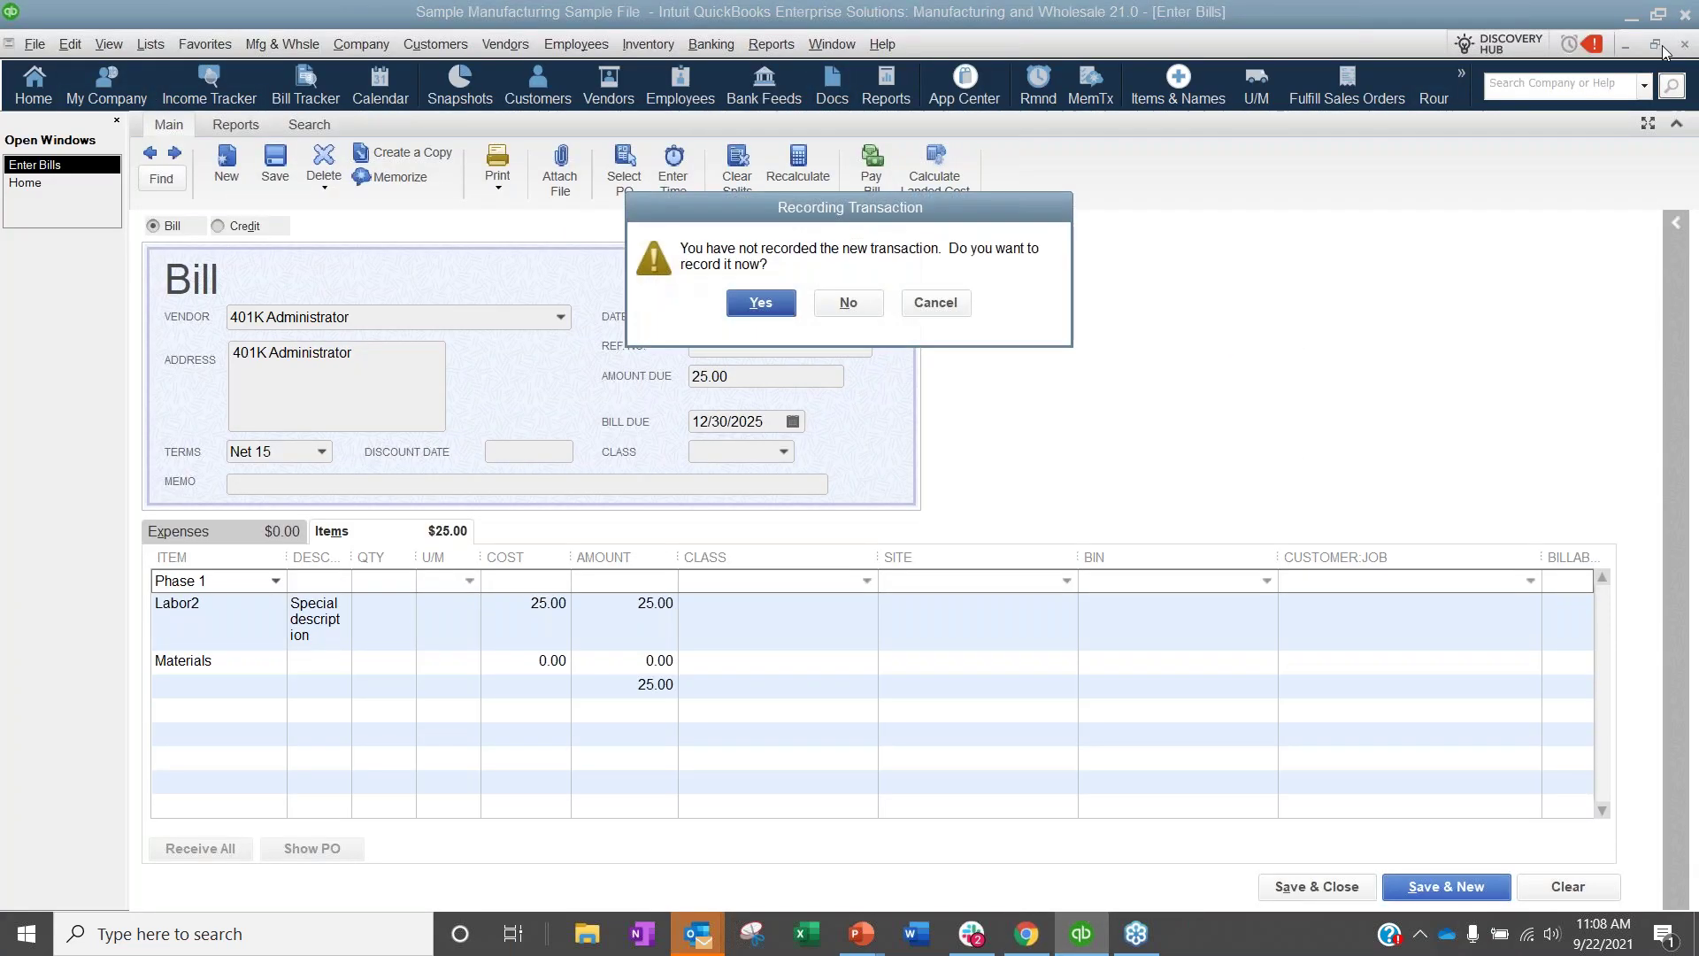
{"action": "key", "text": "Return"}
Open the Item List and start a new item of type Group.
{"action": "left_click", "coordinate": [150, 43]}
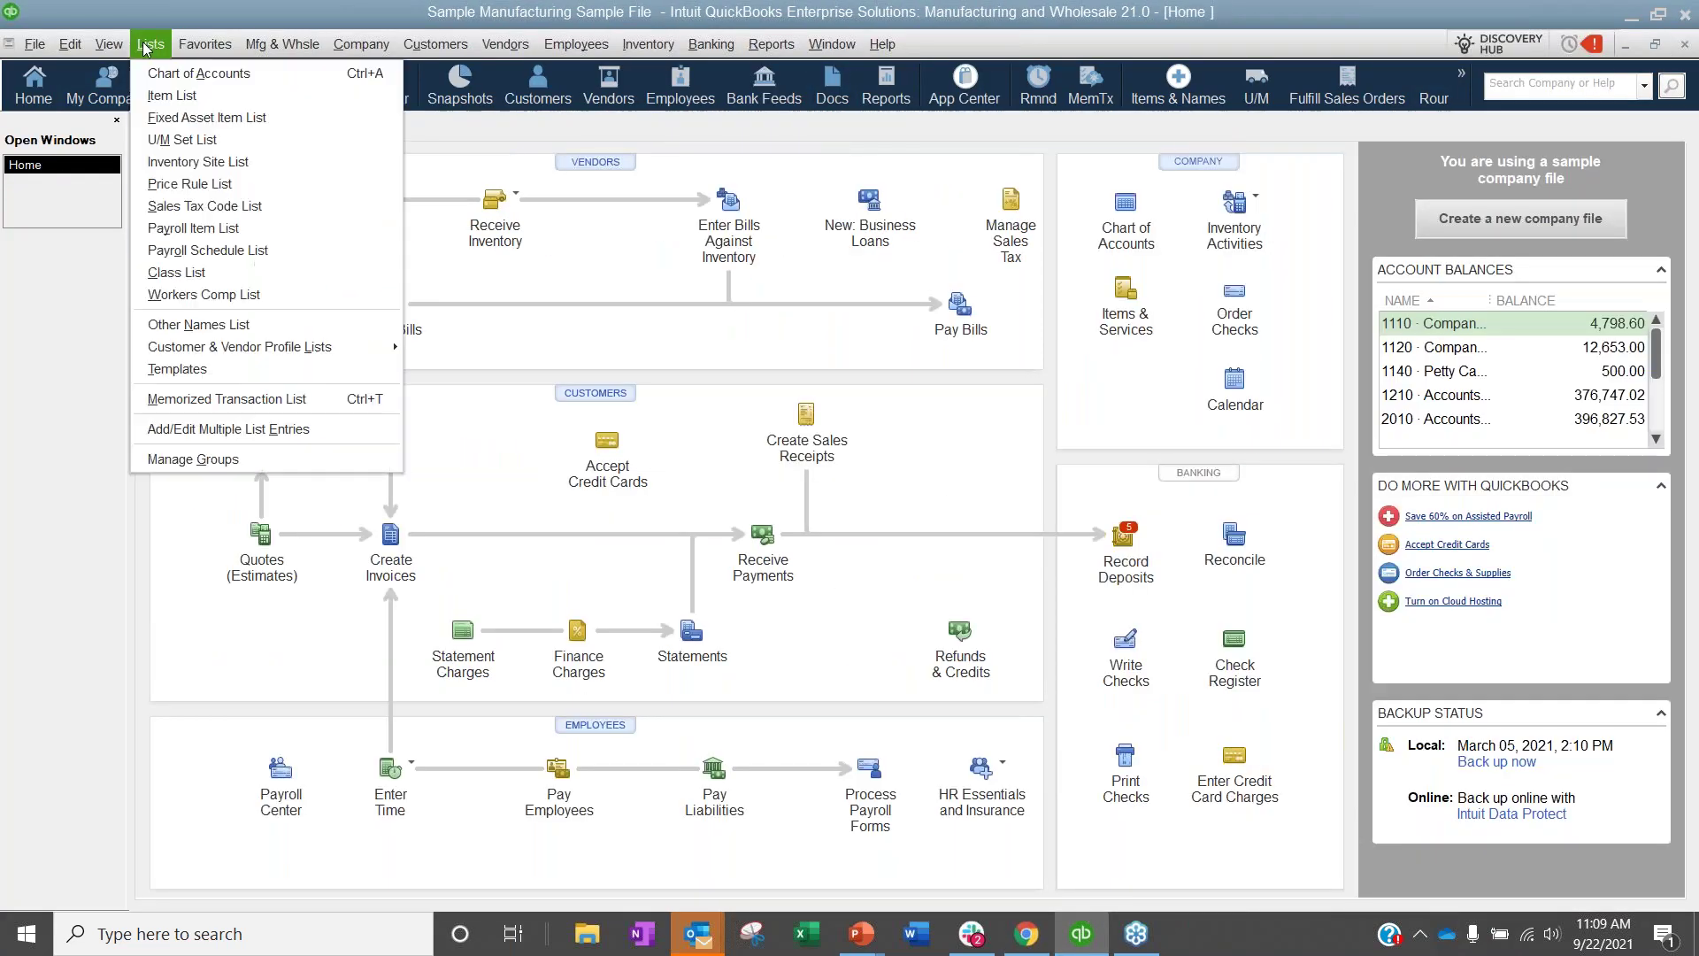
{"action": "left_click", "coordinate": [168, 99]}
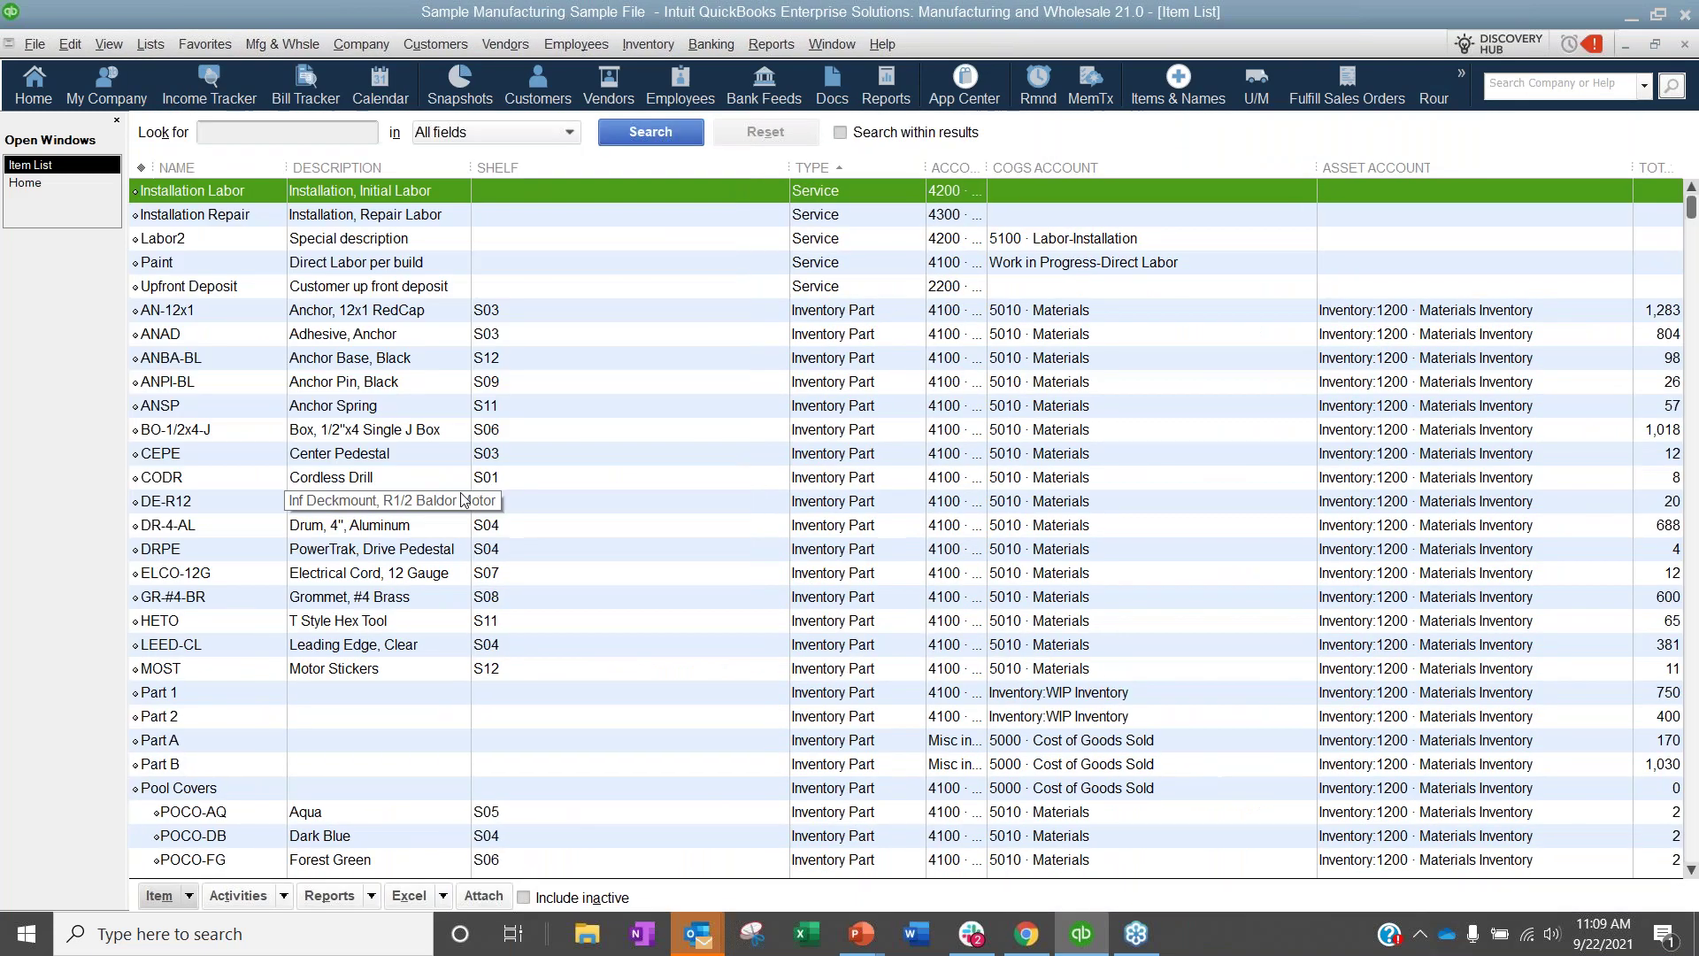
{"action": "key", "text": "ctrl+n"}
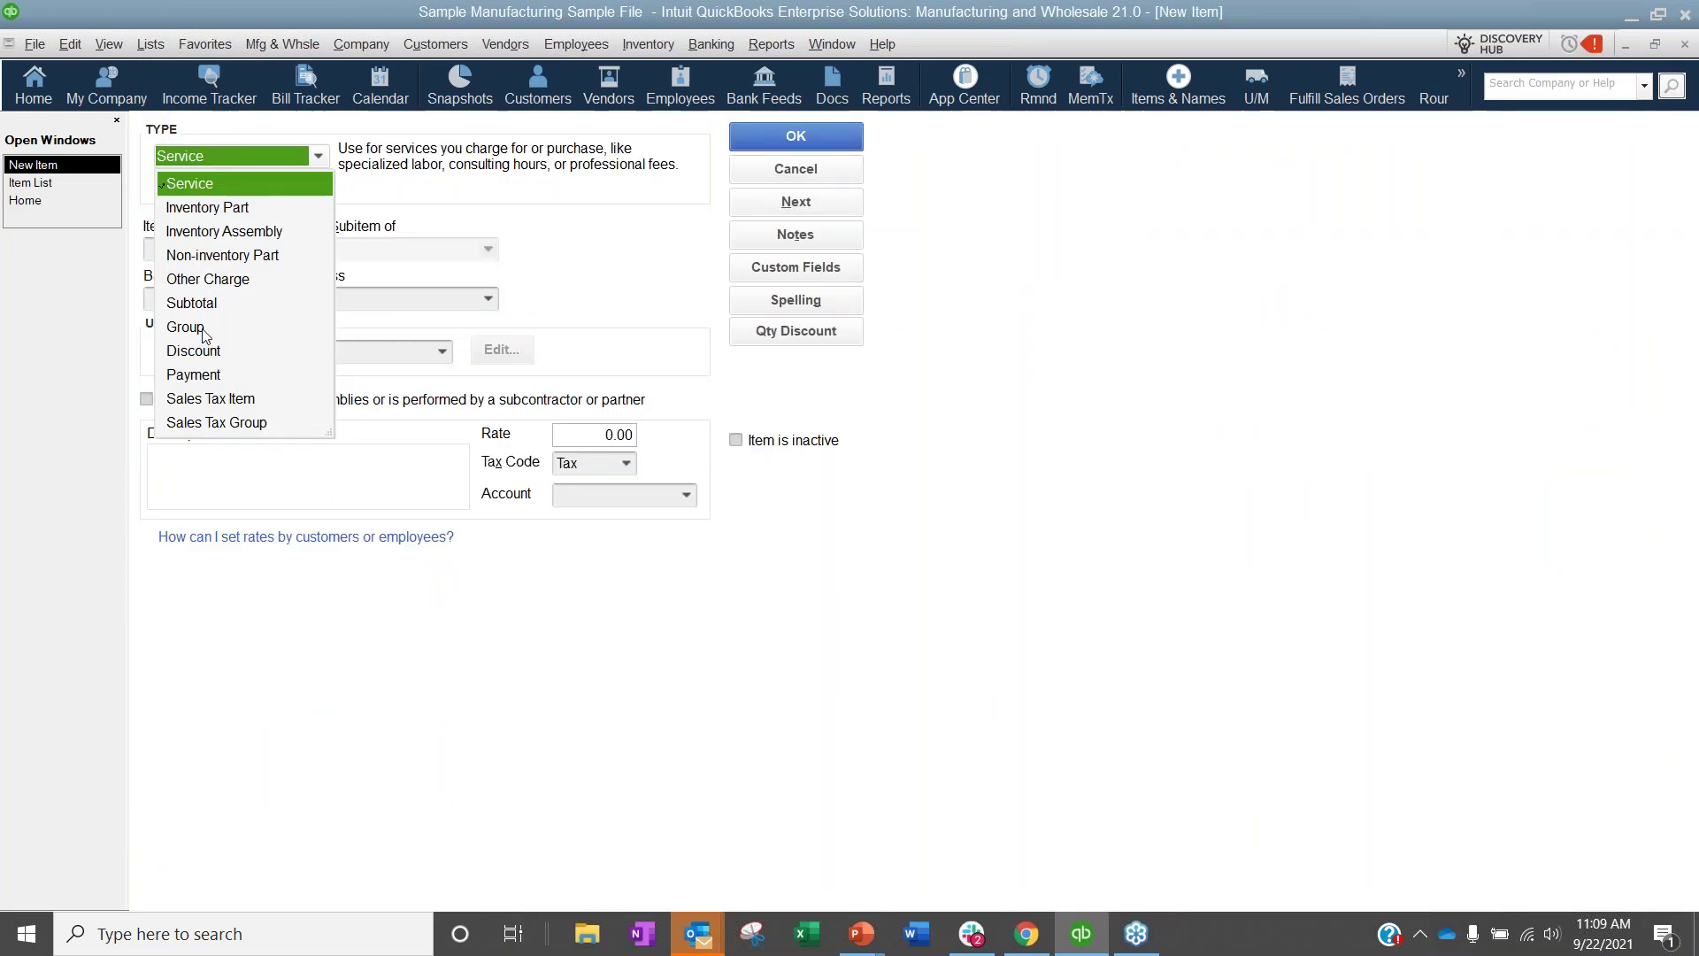
{"action": "left_click", "coordinate": [205, 329]}
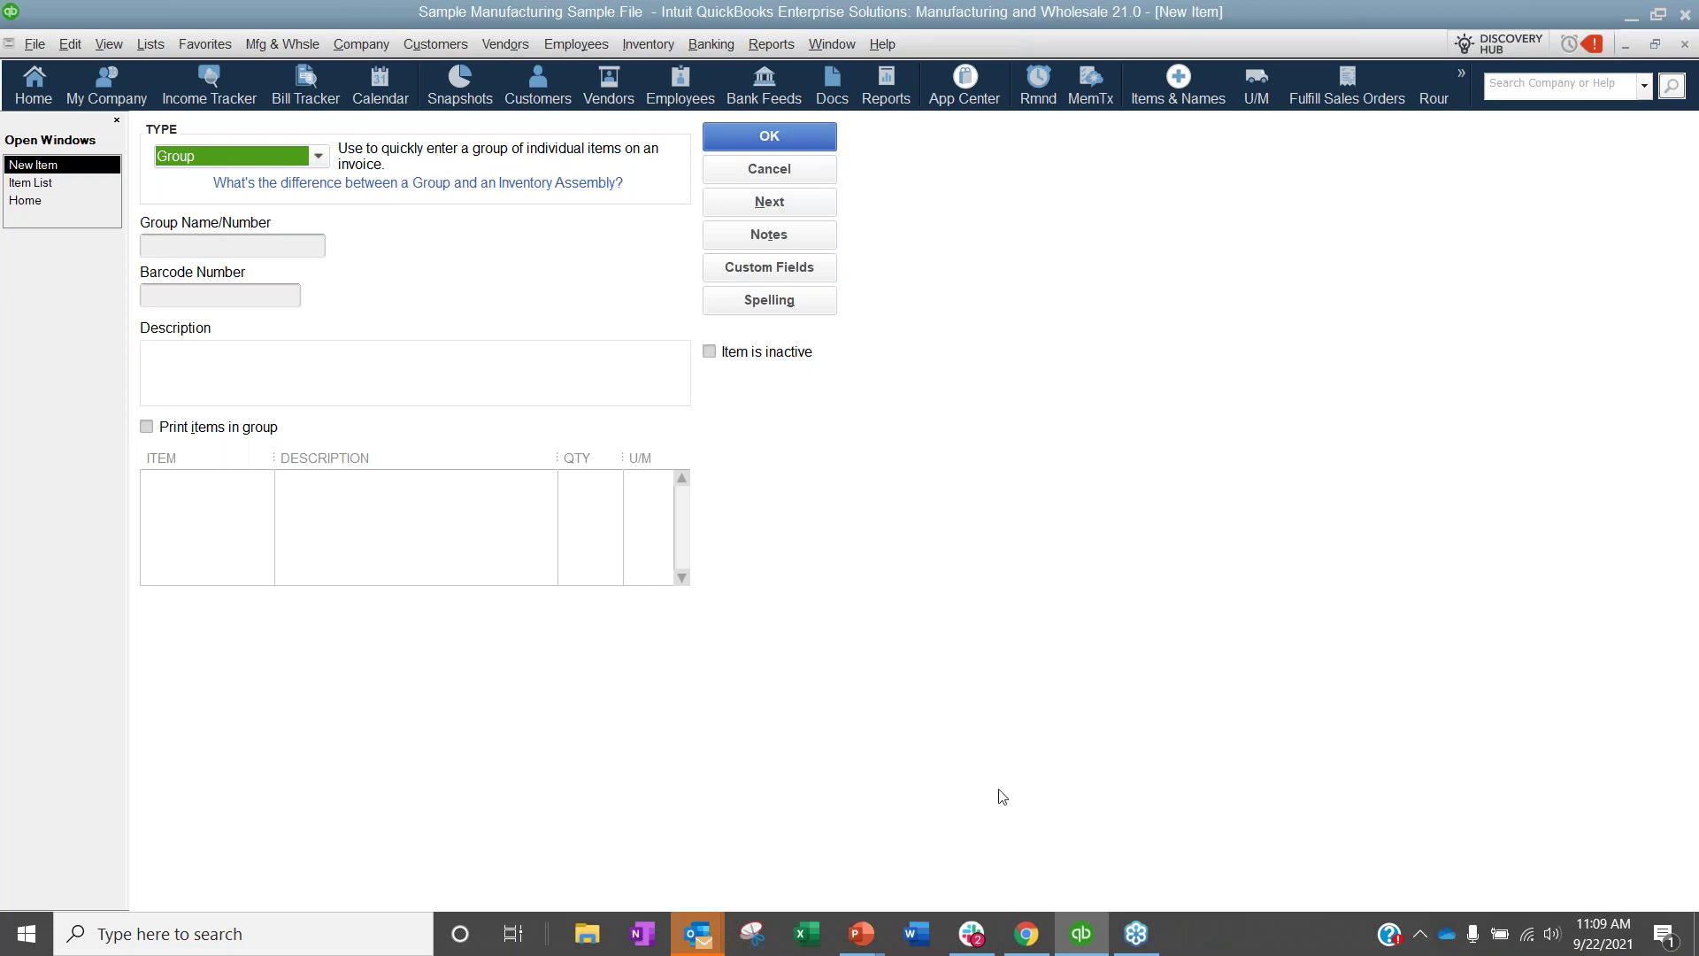
Switch to QuickBooks Online in Chrome and start a bundle named HP Books Bundle with the description Harry Potter Books.
{"action": "left_click", "coordinate": [1027, 934]}
{"action": "left_click", "coordinate": [1435, 586]}
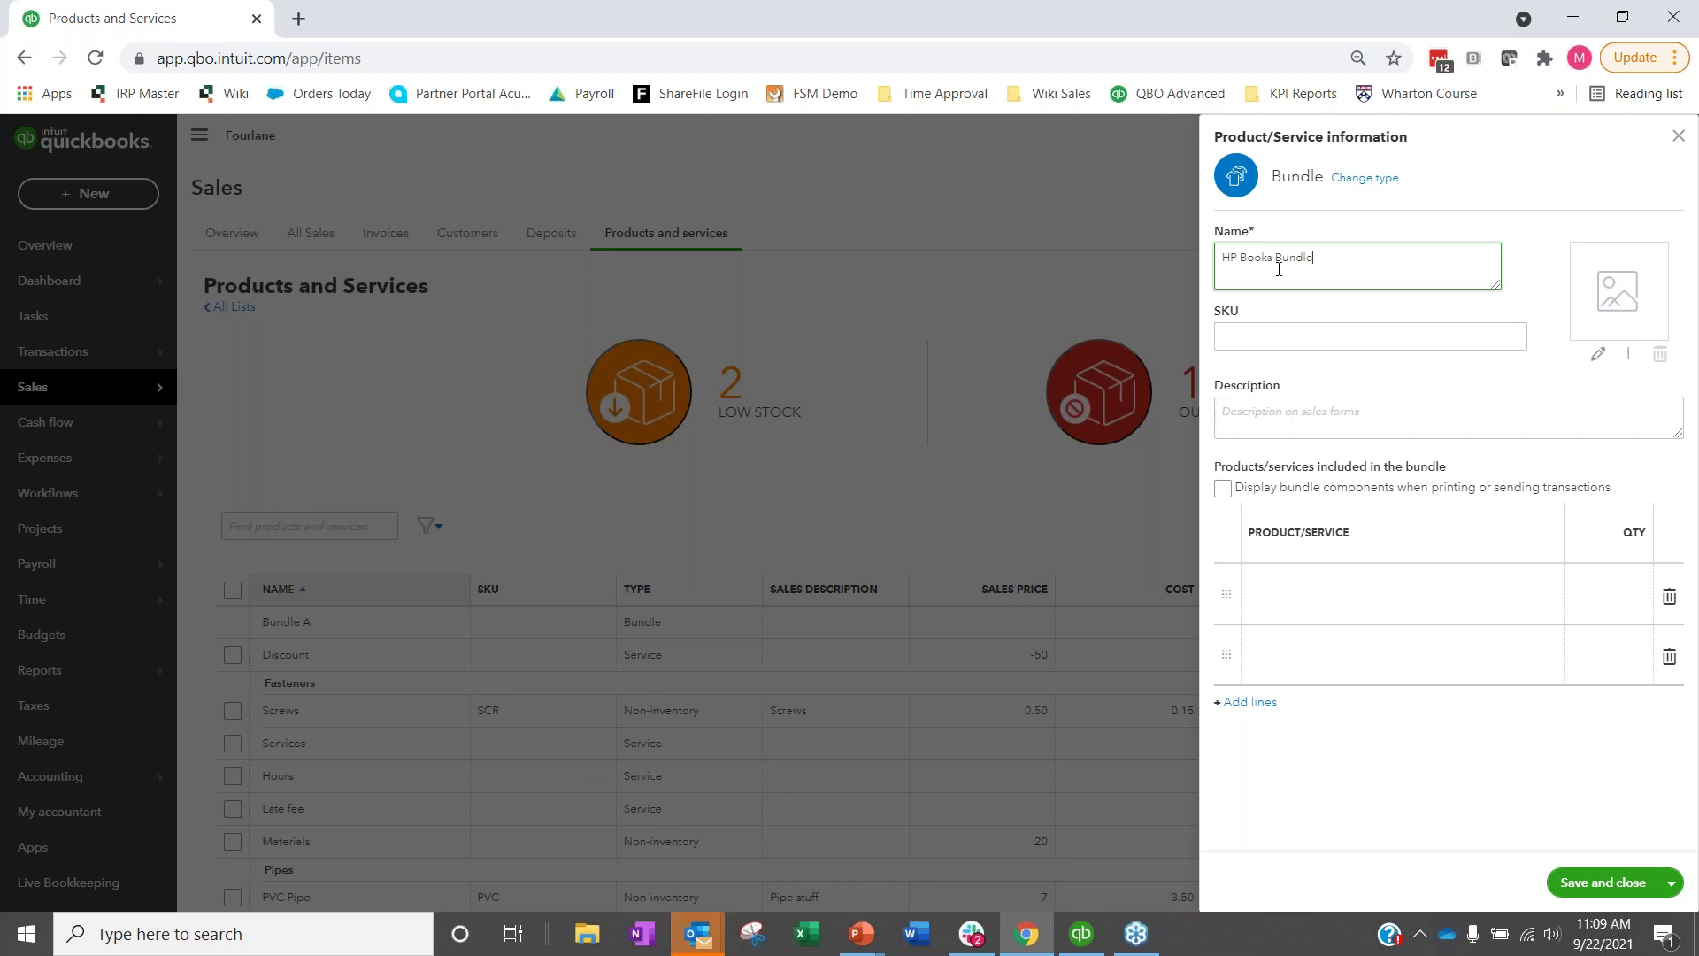
{"action": "left_click", "coordinate": [1302, 425]}
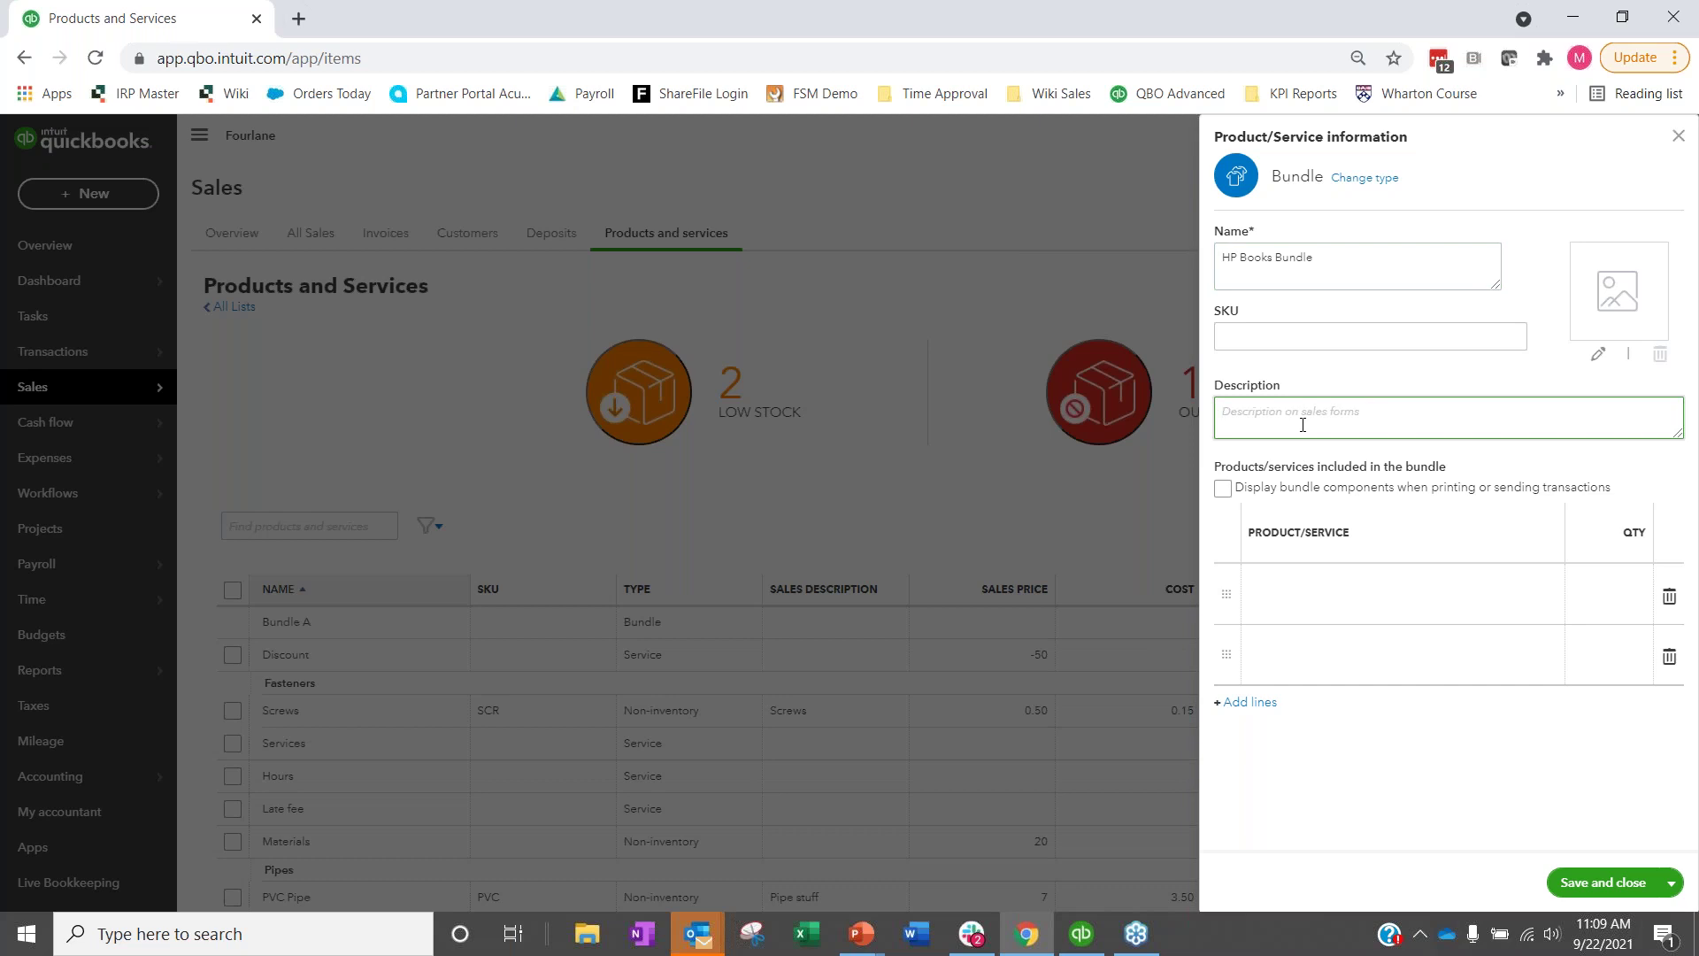
{"action": "type", "text": "Harry Potter Books"}
{"action": "left_click", "coordinate": [1312, 346]}
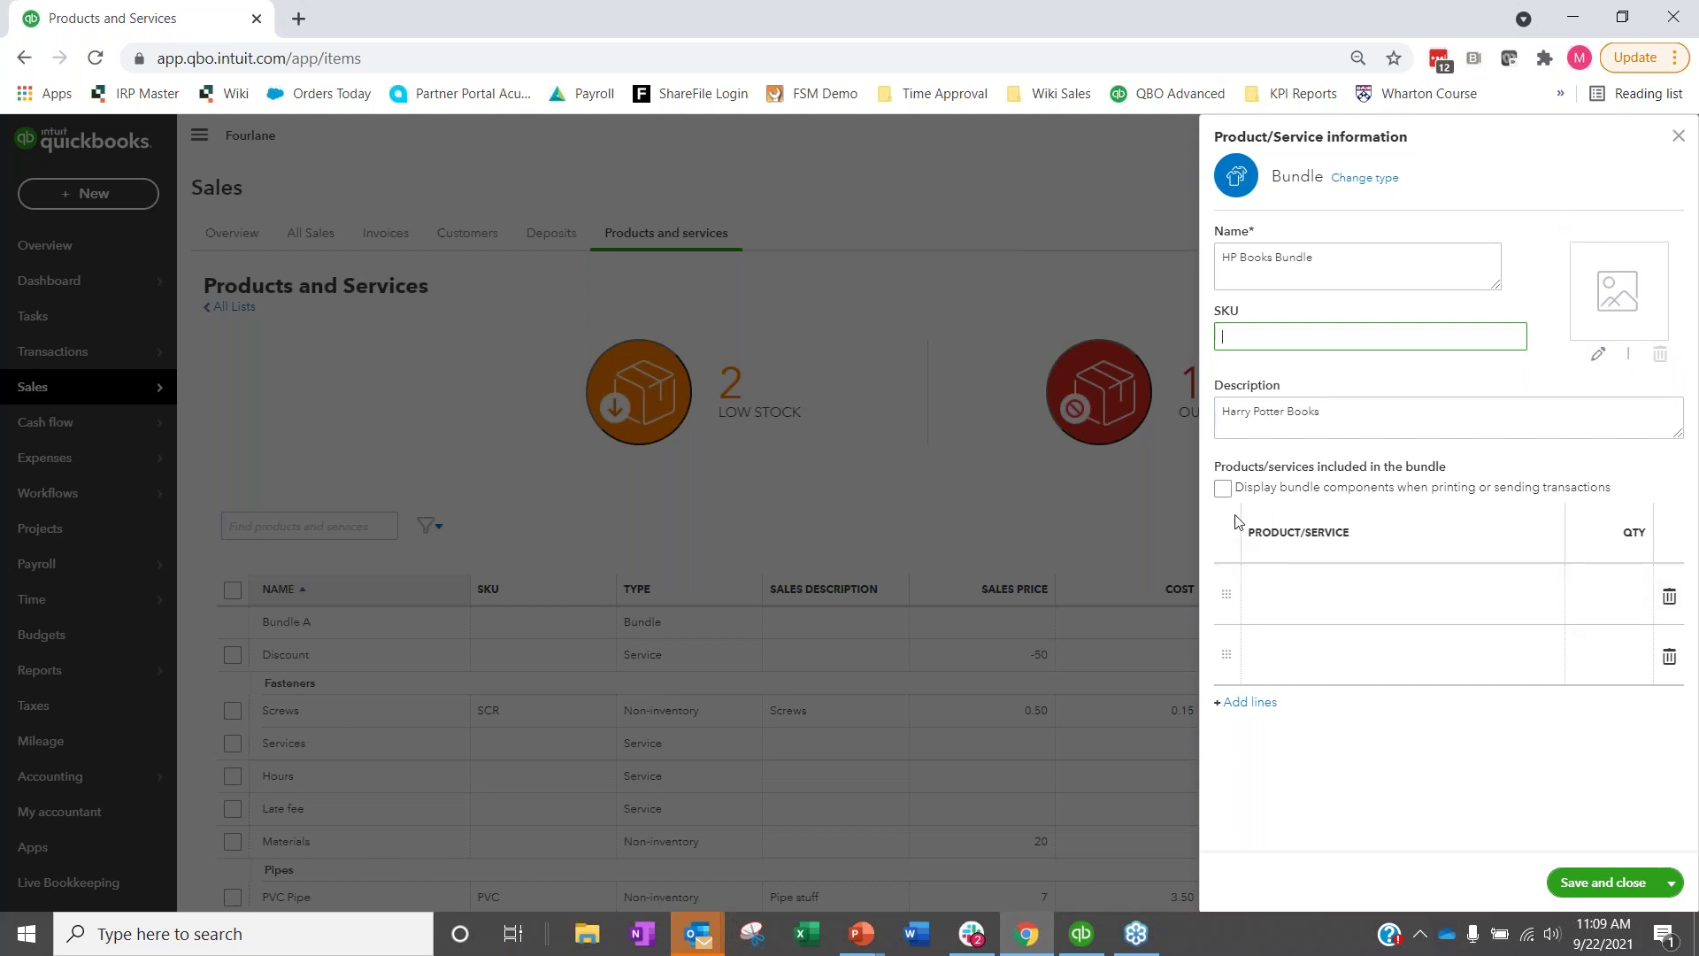
{"action": "left_click", "coordinate": [1237, 487]}
Add Part A from Small Parts as the bundle's first component with a quantity of 4.
{"action": "left_click", "coordinate": [1536, 583]}
{"action": "left_click", "coordinate": [1554, 584]}
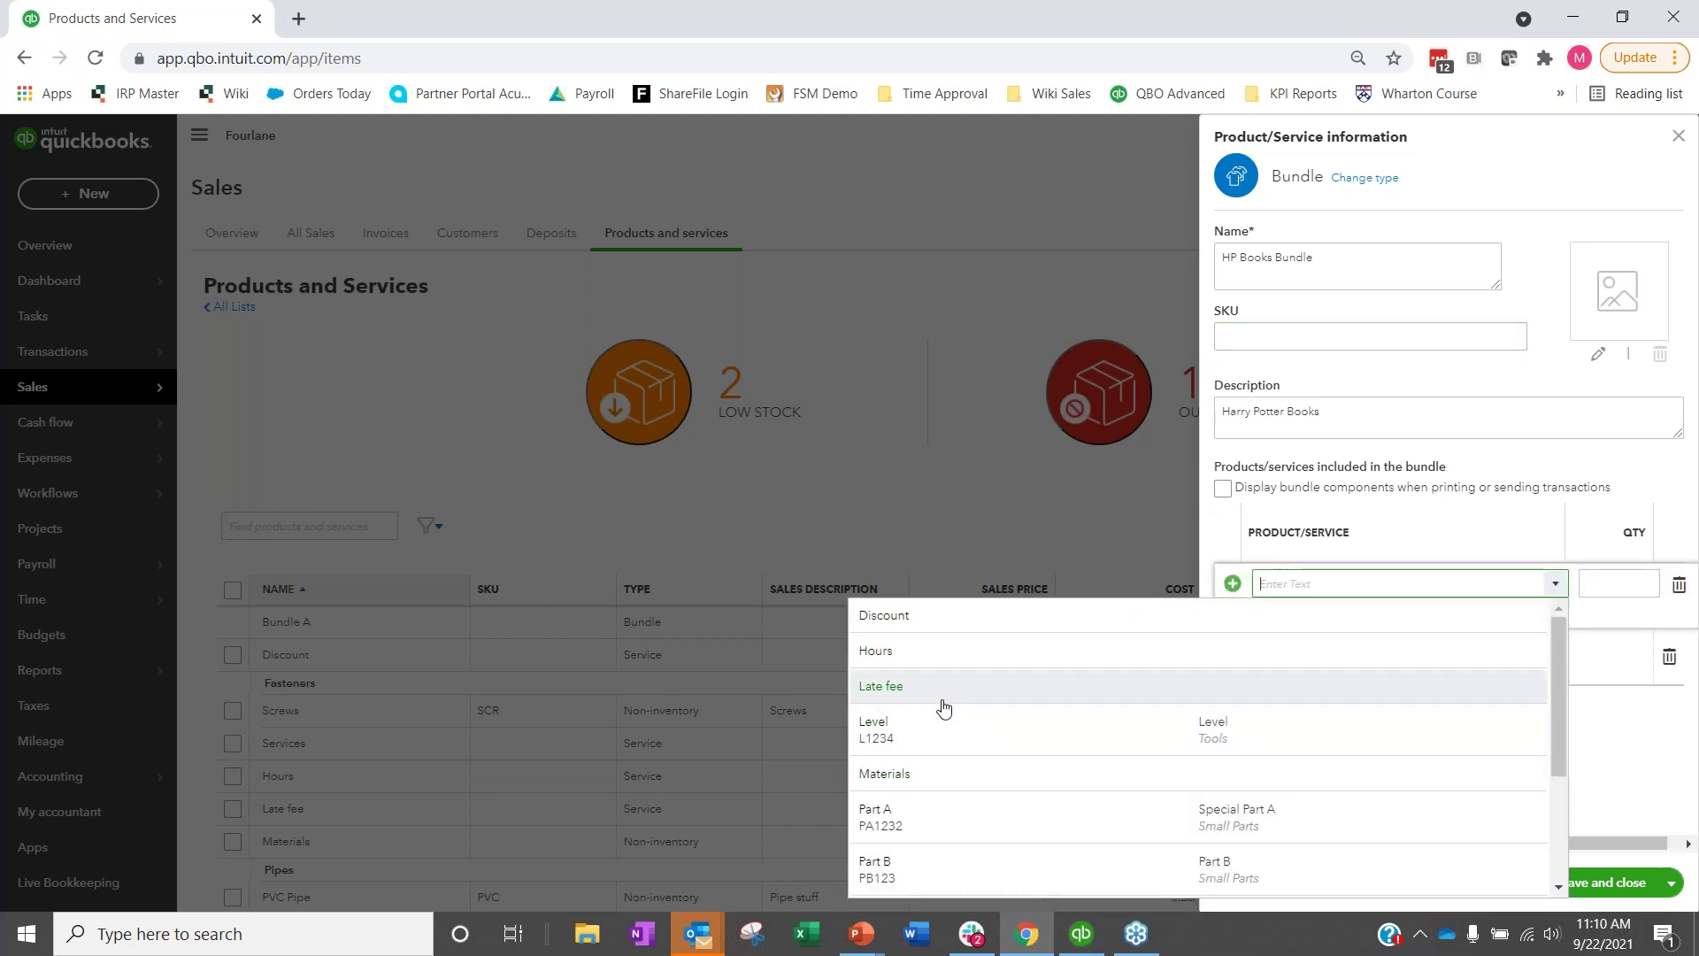
{"action": "scroll", "coordinate": [945, 746], "scroll_direction": "down", "scroll_amount": 3}
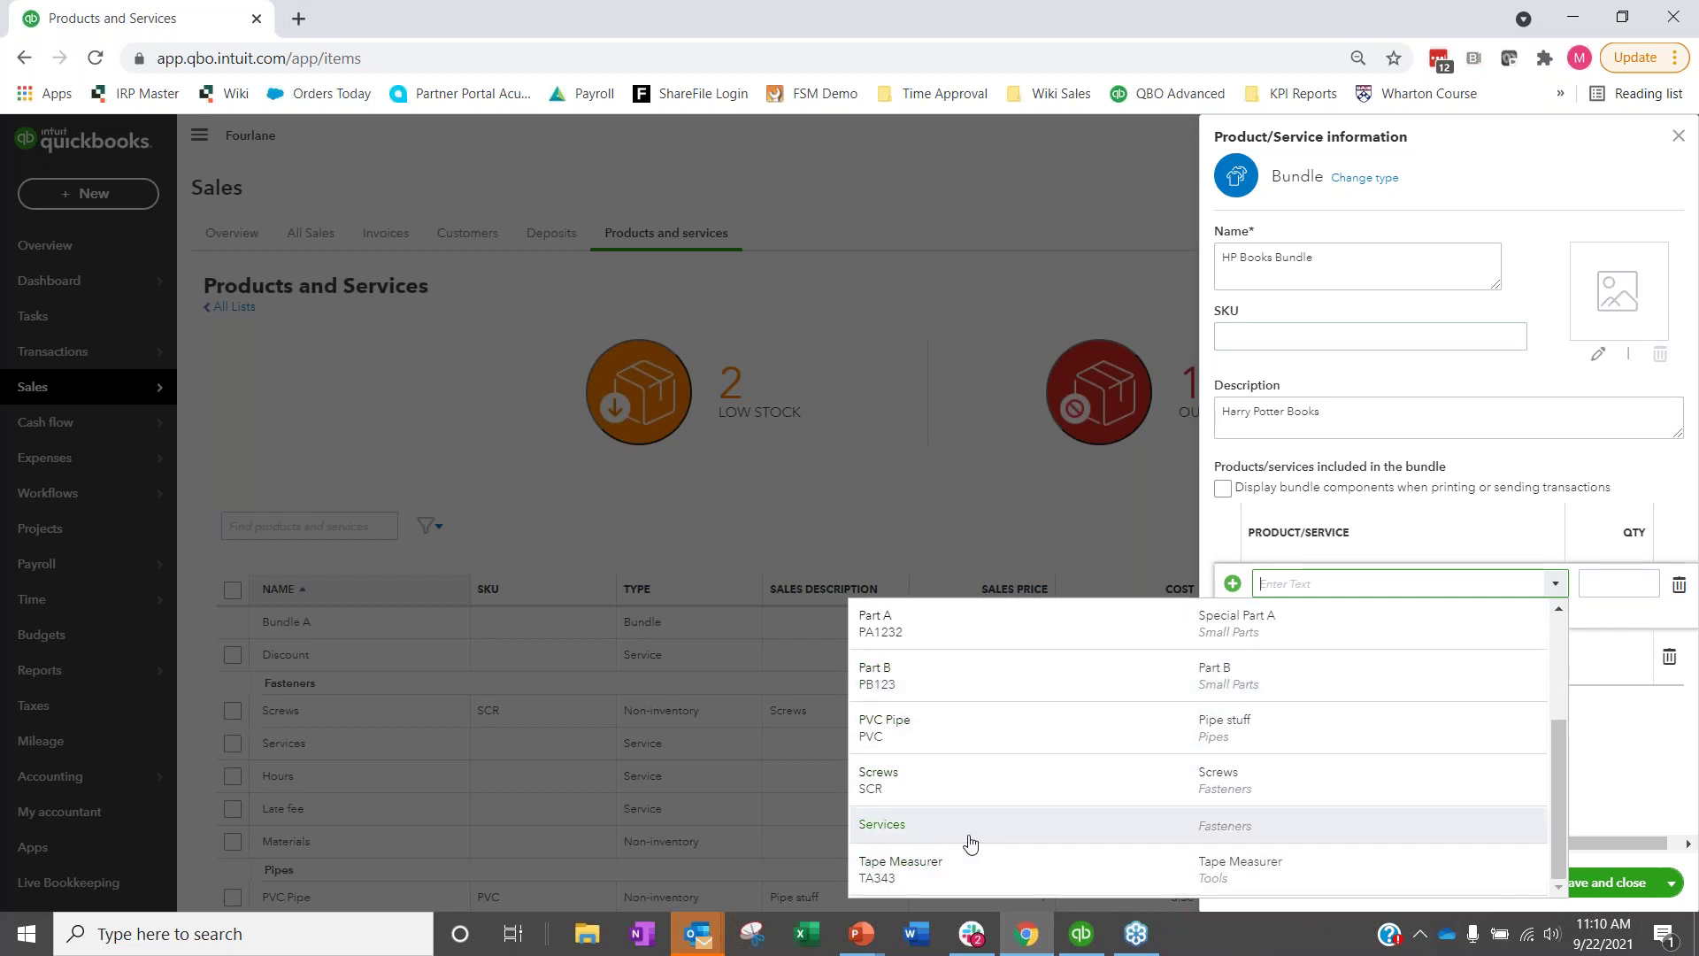
{"action": "scroll", "coordinate": [966, 850], "scroll_direction": "up", "scroll_amount": 1}
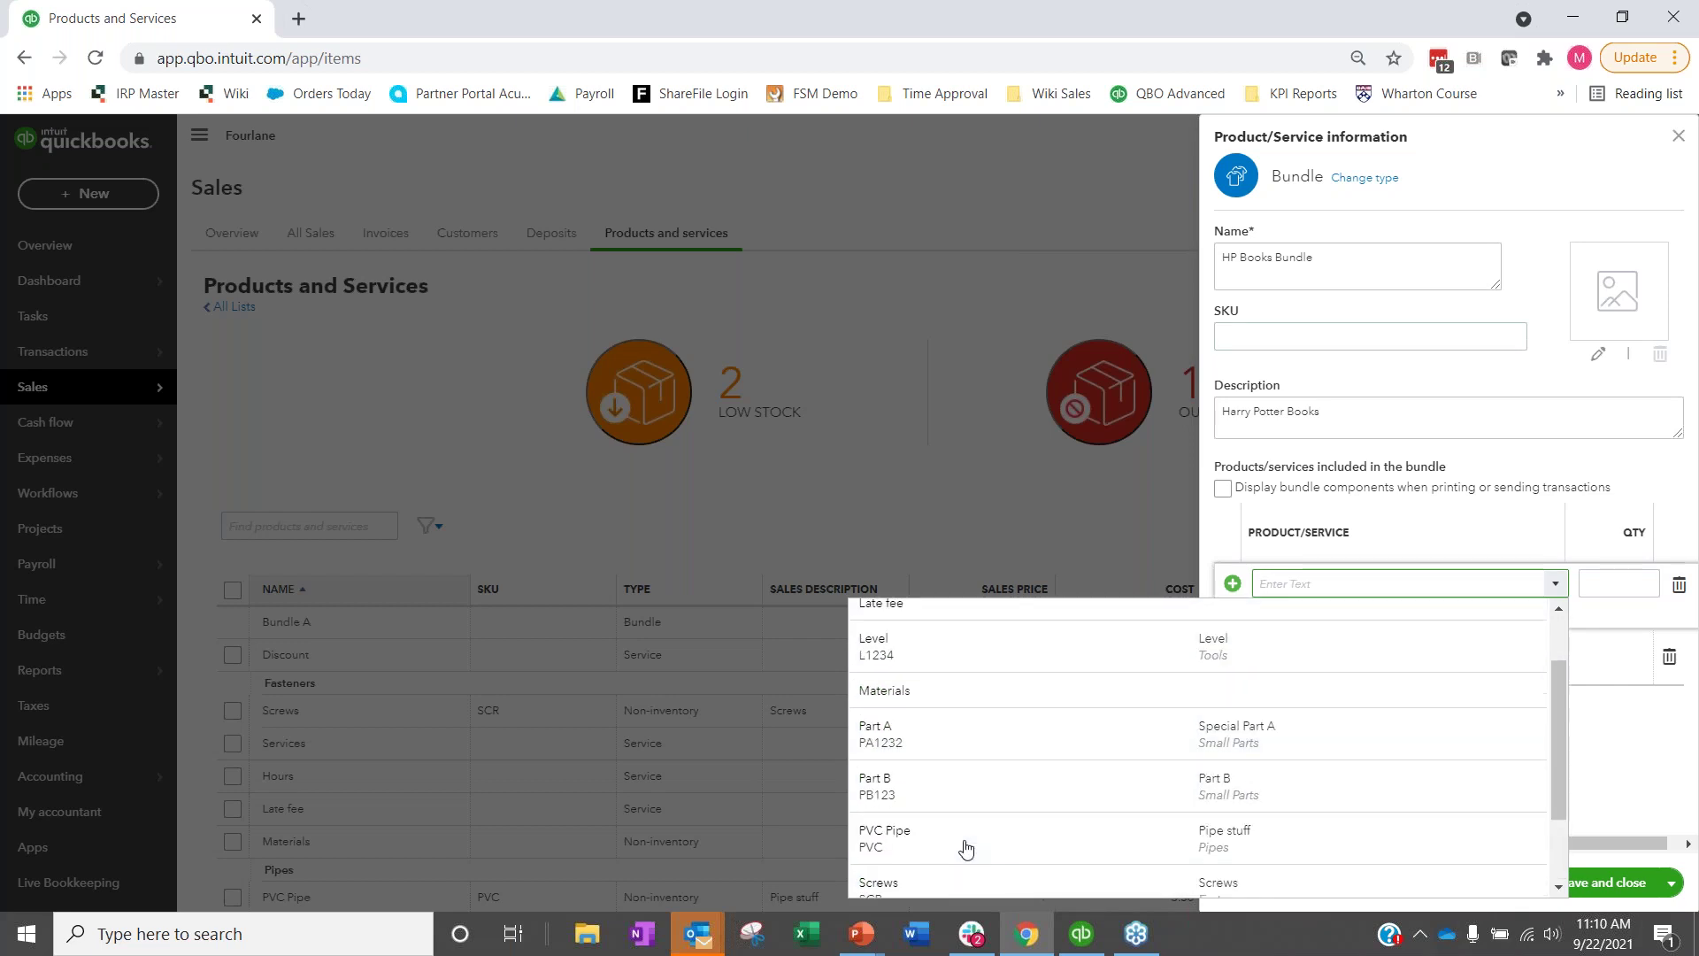
{"action": "left_click", "coordinate": [948, 735]}
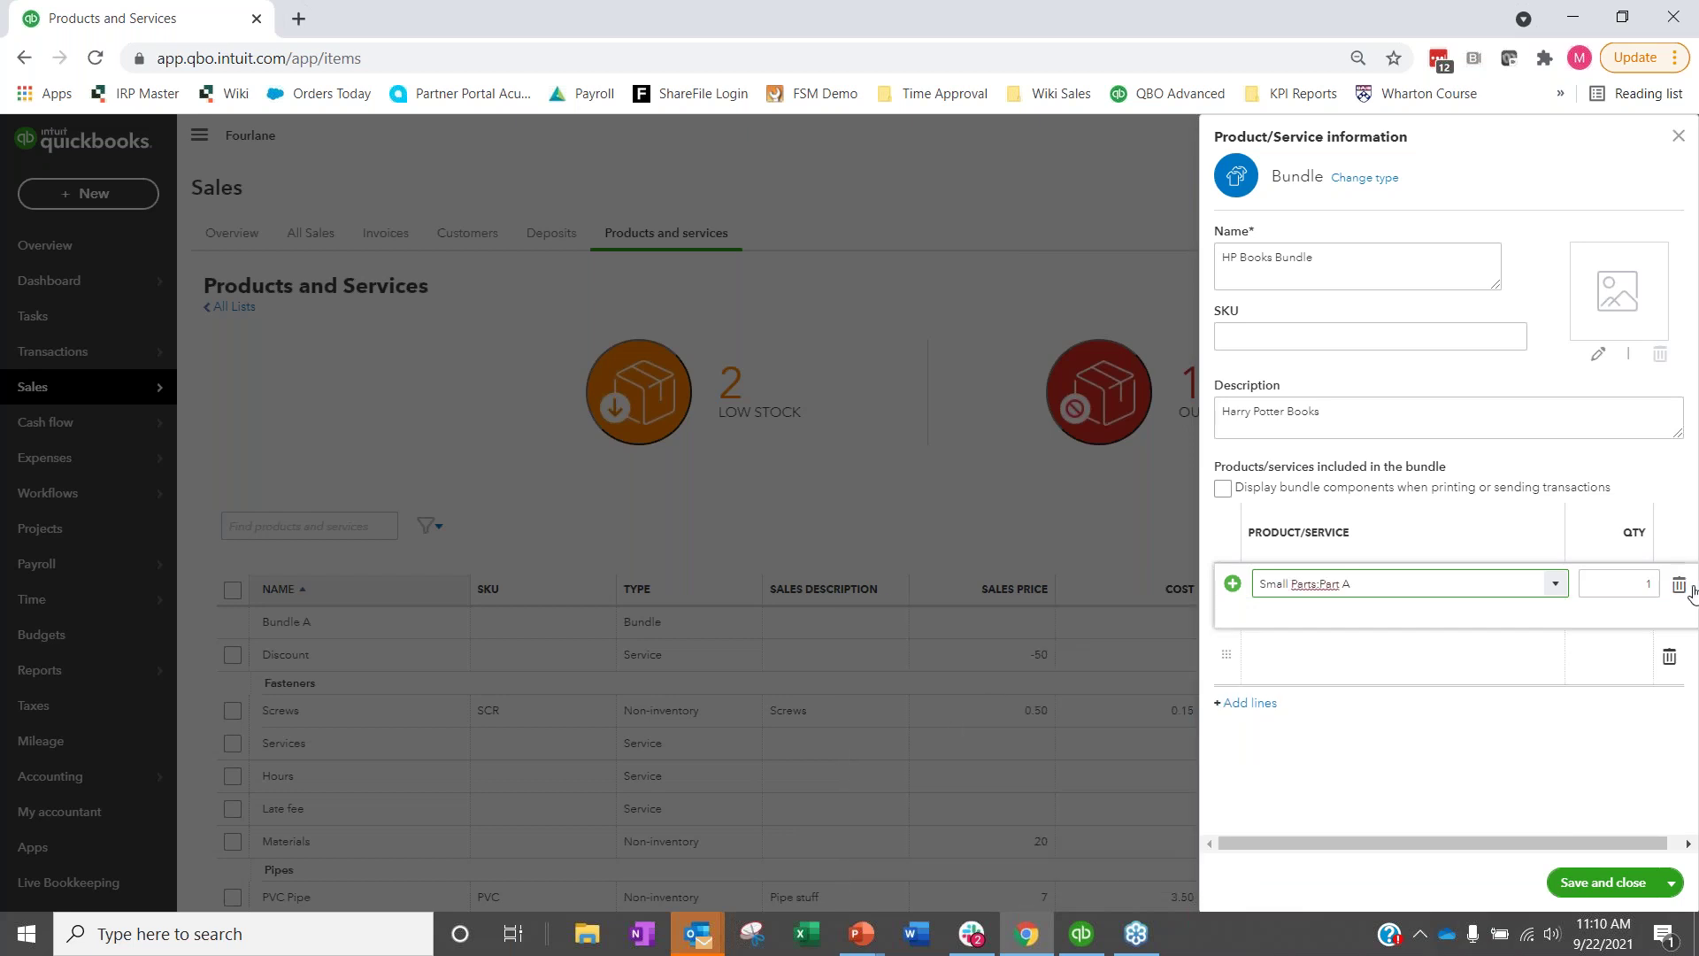
{"action": "left_click", "coordinate": [1647, 584]}
{"action": "type", "text": "4"}
Add Fasteners:Services as the second component with a quantity of 50, and save and close the bundle.
{"action": "left_click", "coordinate": [1392, 656]}
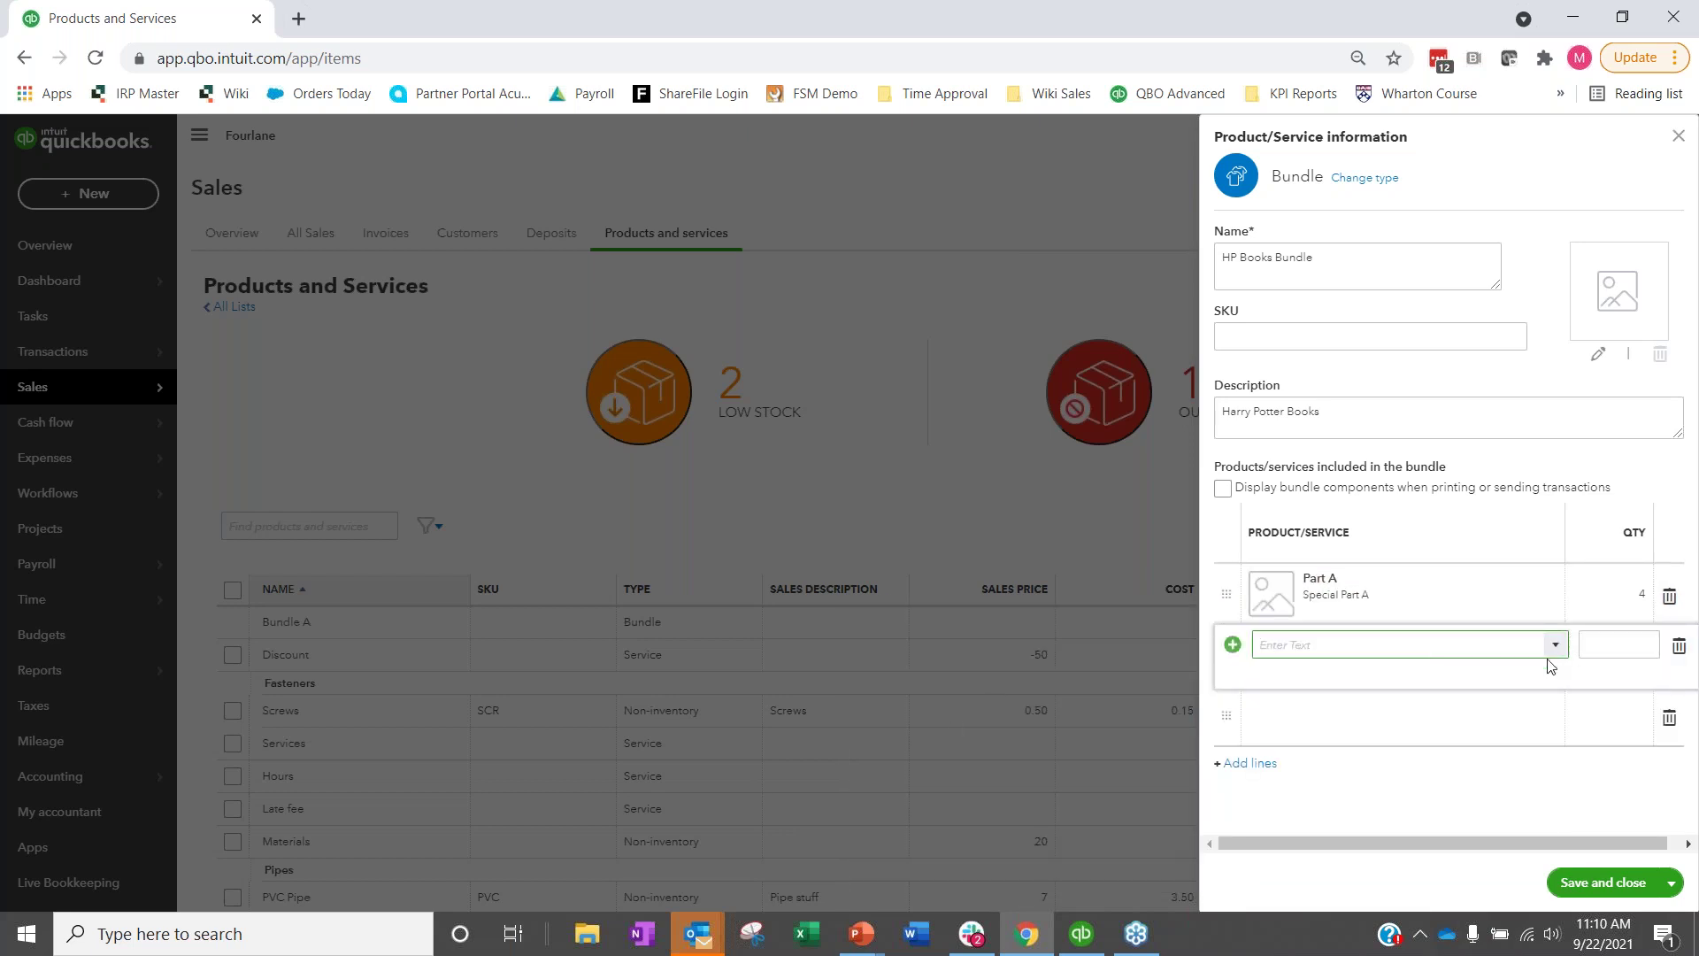
{"action": "left_click", "coordinate": [1475, 665]}
{"action": "type", "text": "serv"}
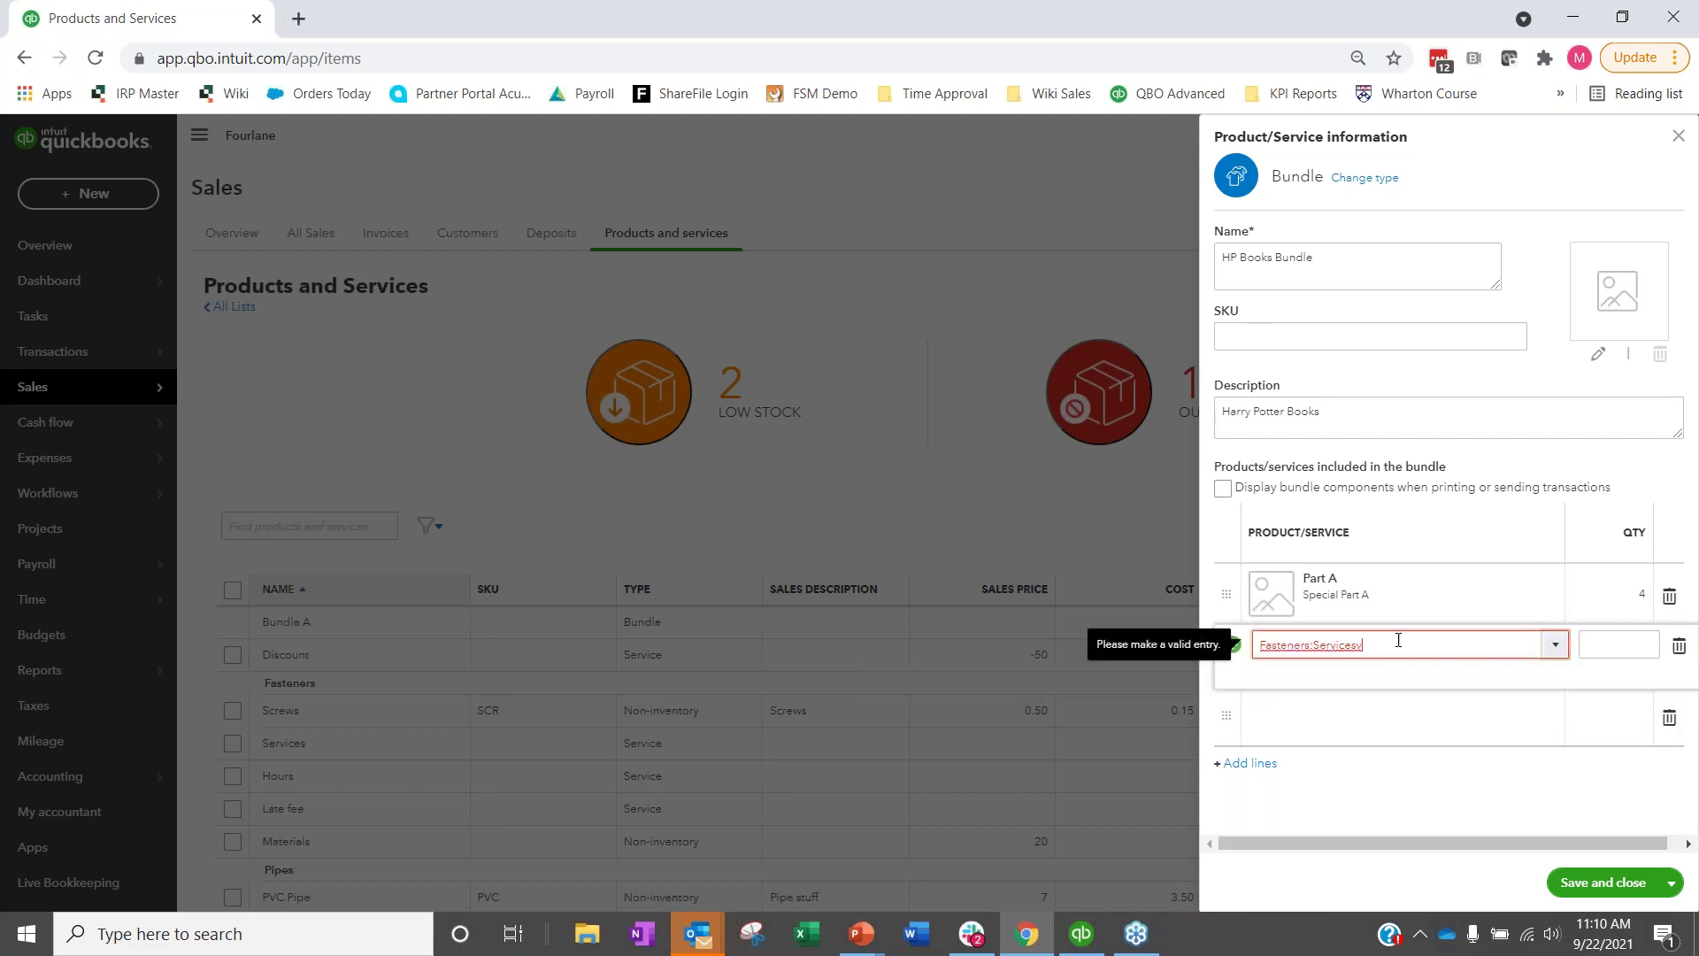
{"action": "key", "text": "BackSpace"}
{"action": "left_click", "coordinate": [1629, 645]}
{"action": "type", "text": "50"}
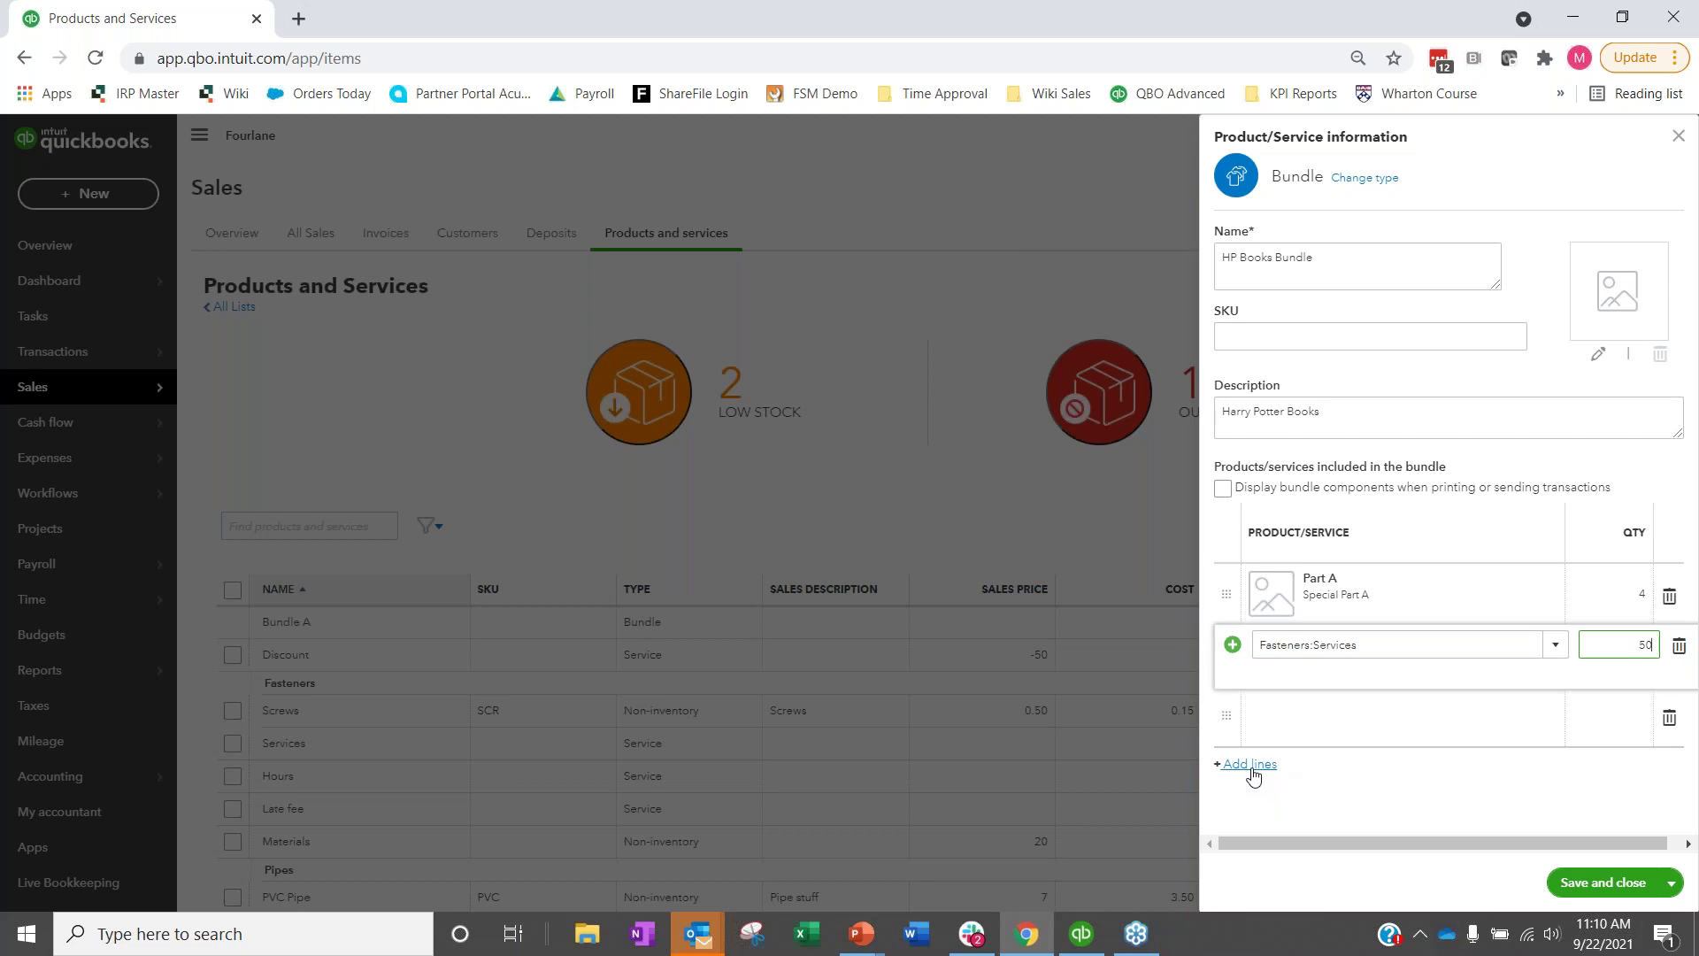
{"action": "left_click", "coordinate": [1604, 883]}
Switch to QuickBooks Enterprise, name the group HP Bundle, describe it as Harry Potter Books, and enable printing of items in the group.
{"action": "left_click", "coordinate": [1080, 932]}
{"action": "left_click", "coordinate": [213, 244]}
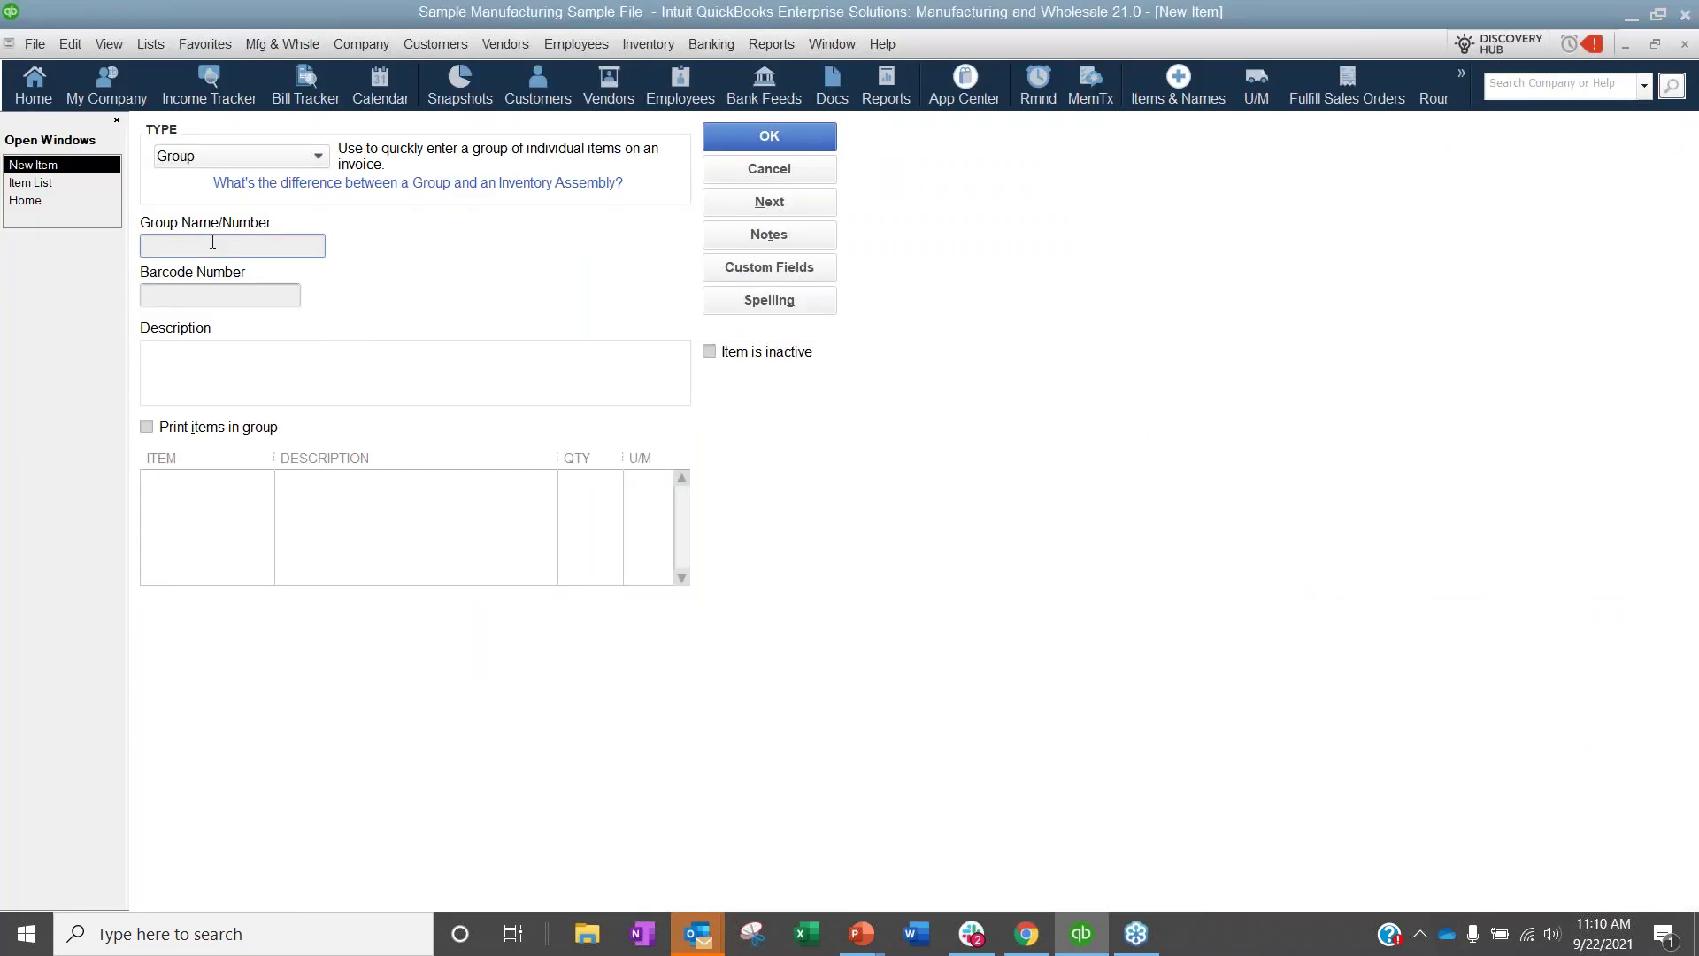
{"action": "type", "text": "HP Bundle"}
{"action": "left_click", "coordinate": [330, 390]}
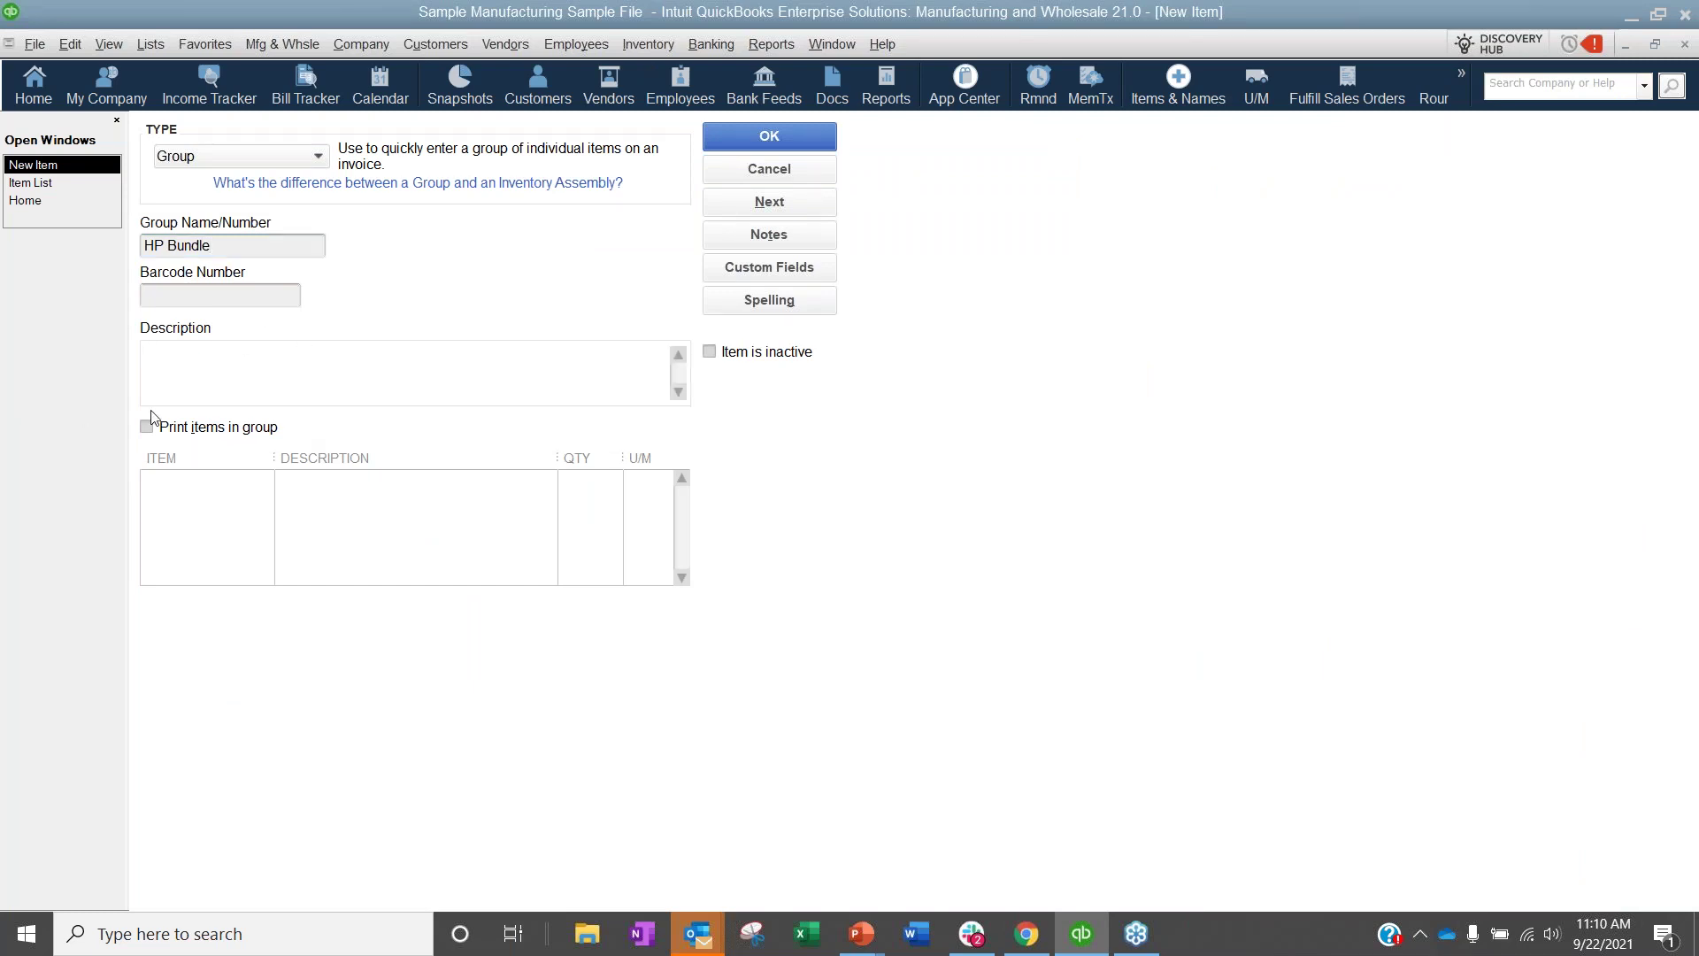
{"action": "type", "text": "Harry Potter B"}
{"action": "key", "text": "BackSpace"}
{"action": "key", "text": "BackSpace"}
{"action": "type", "text": "er Books"}
{"action": "left_click", "coordinate": [147, 429]}
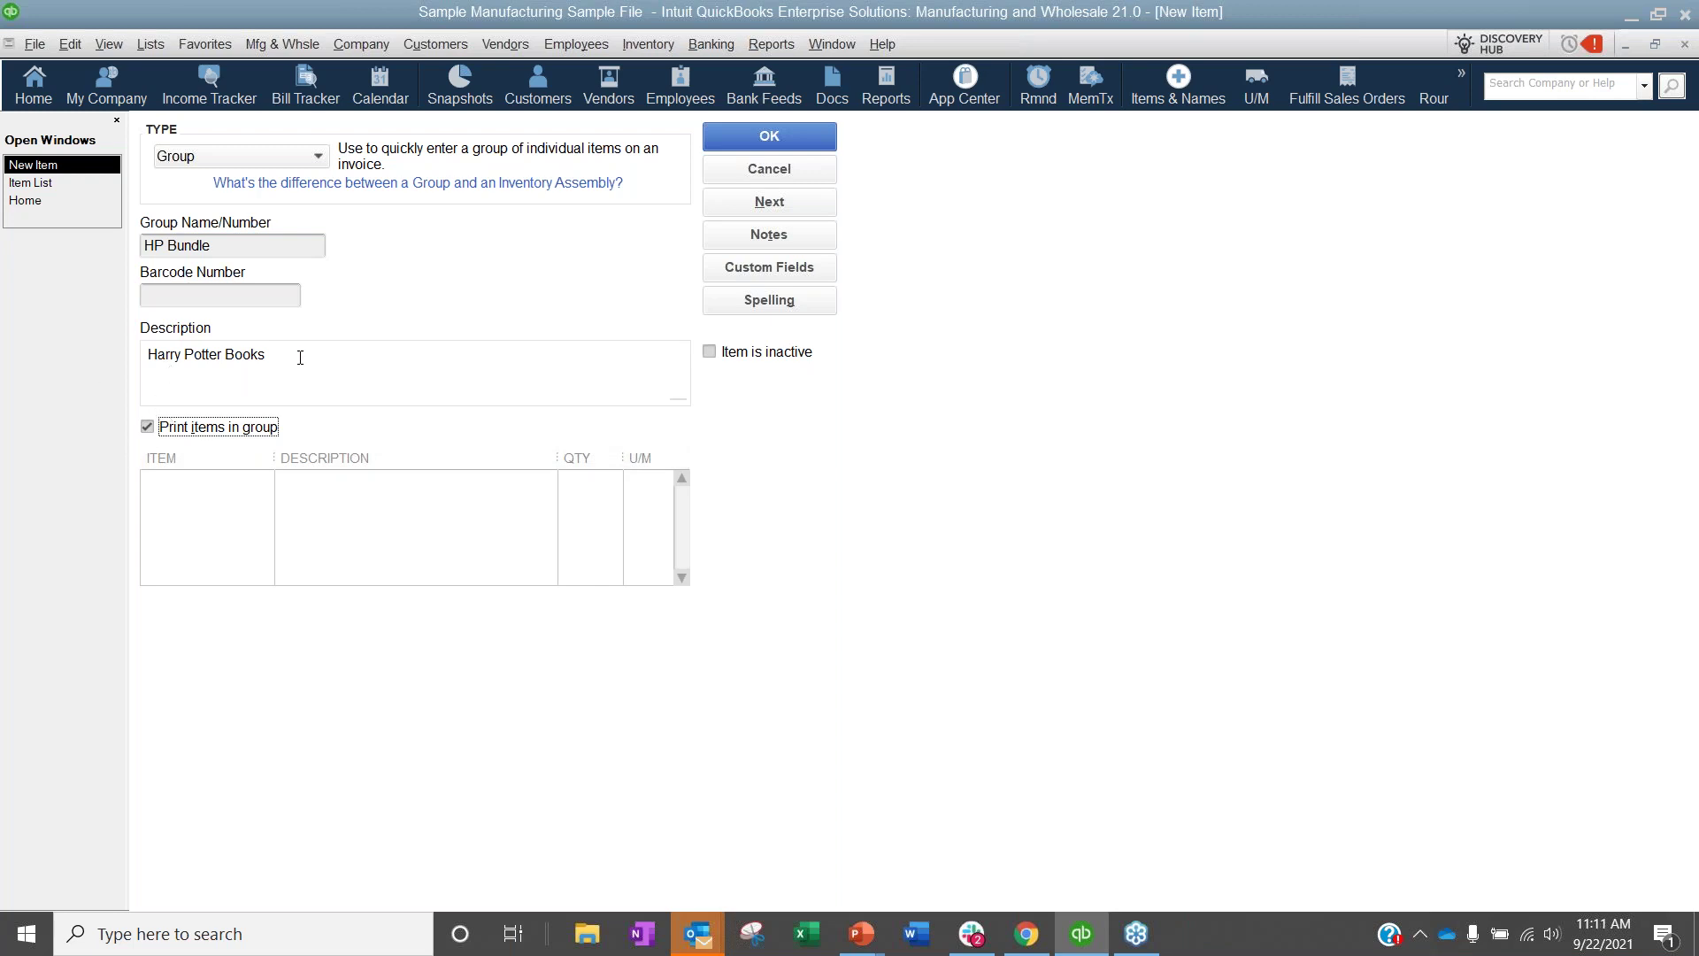
Add Installation Labor as the group's first item with a quantity of 500.
{"action": "left_click", "coordinate": [202, 491]}
{"action": "left_click", "coordinate": [263, 482]}
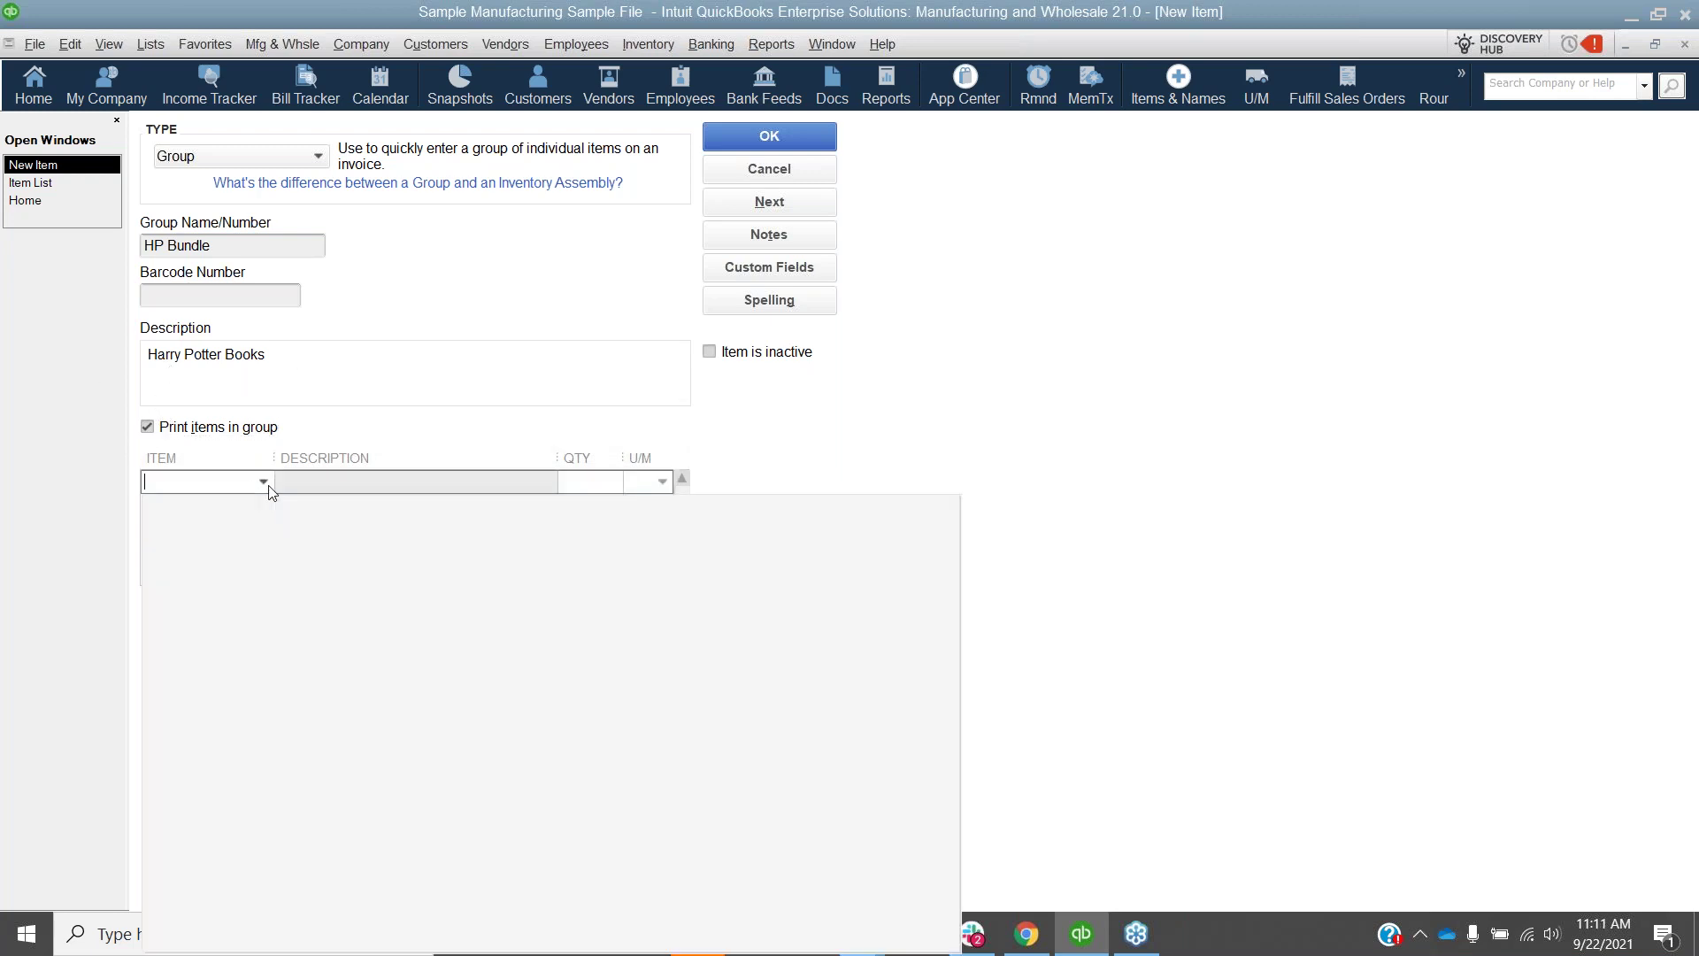
{"action": "left_click", "coordinate": [215, 559]}
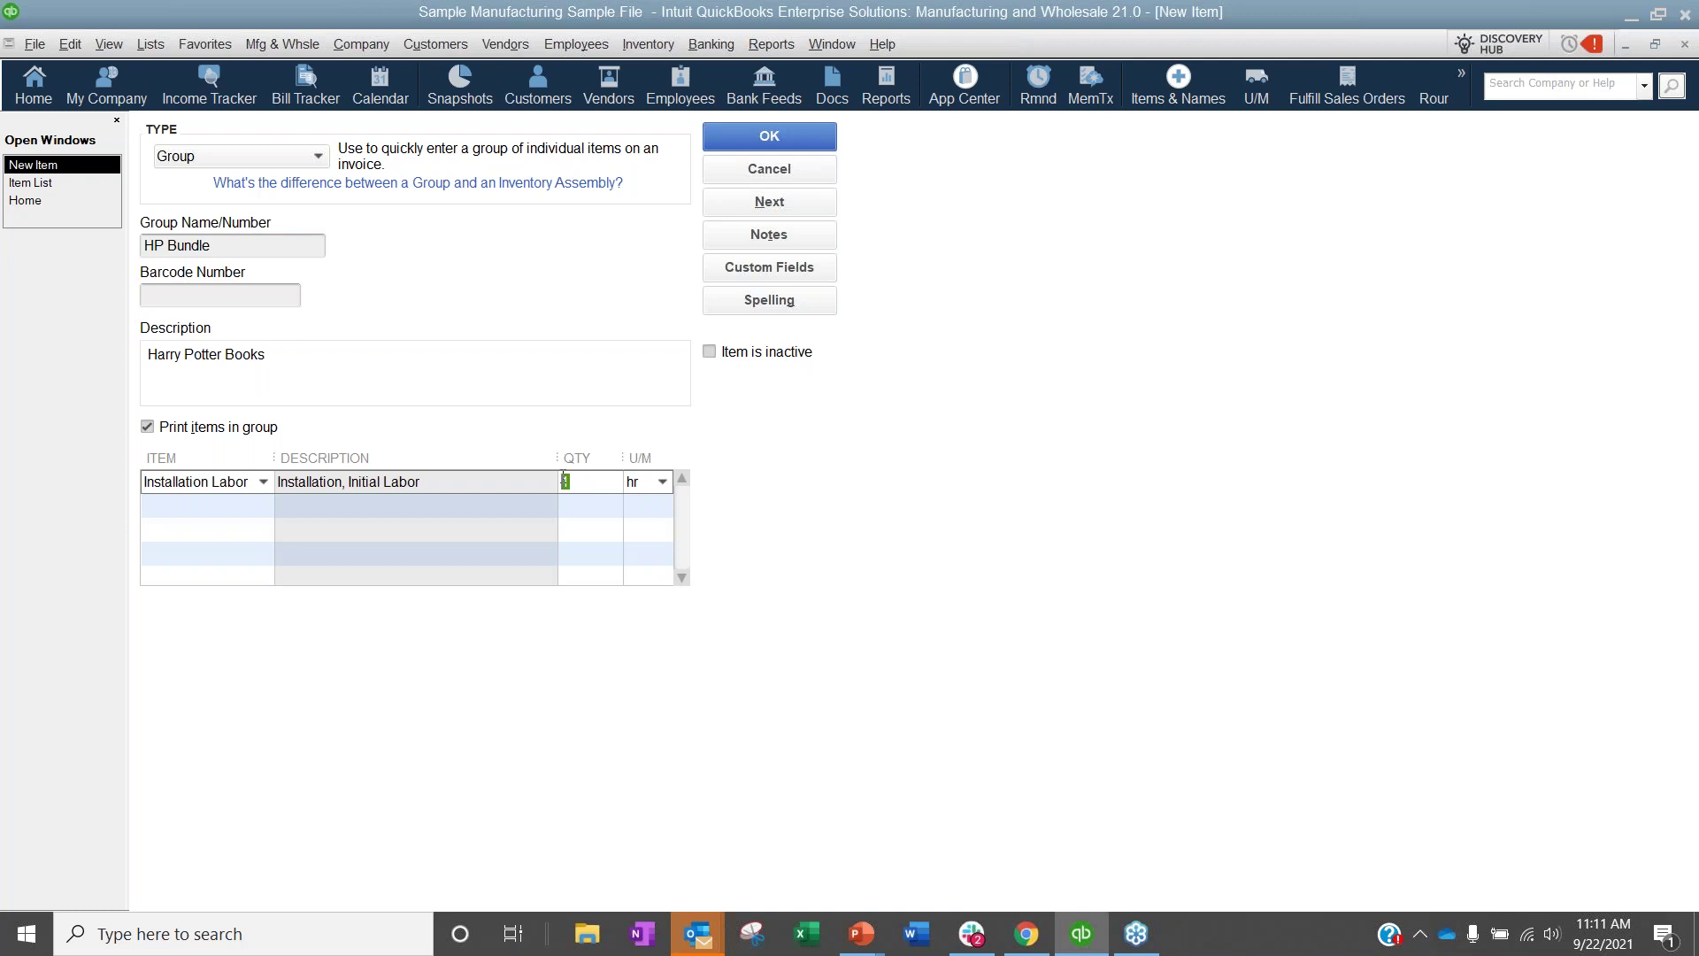
{"action": "type", "text": "500"}
Add the ANSP anchor spring as the group's second item with a quantity of 2.
{"action": "left_click", "coordinate": [231, 506]}
{"action": "left_click", "coordinate": [262, 504]}
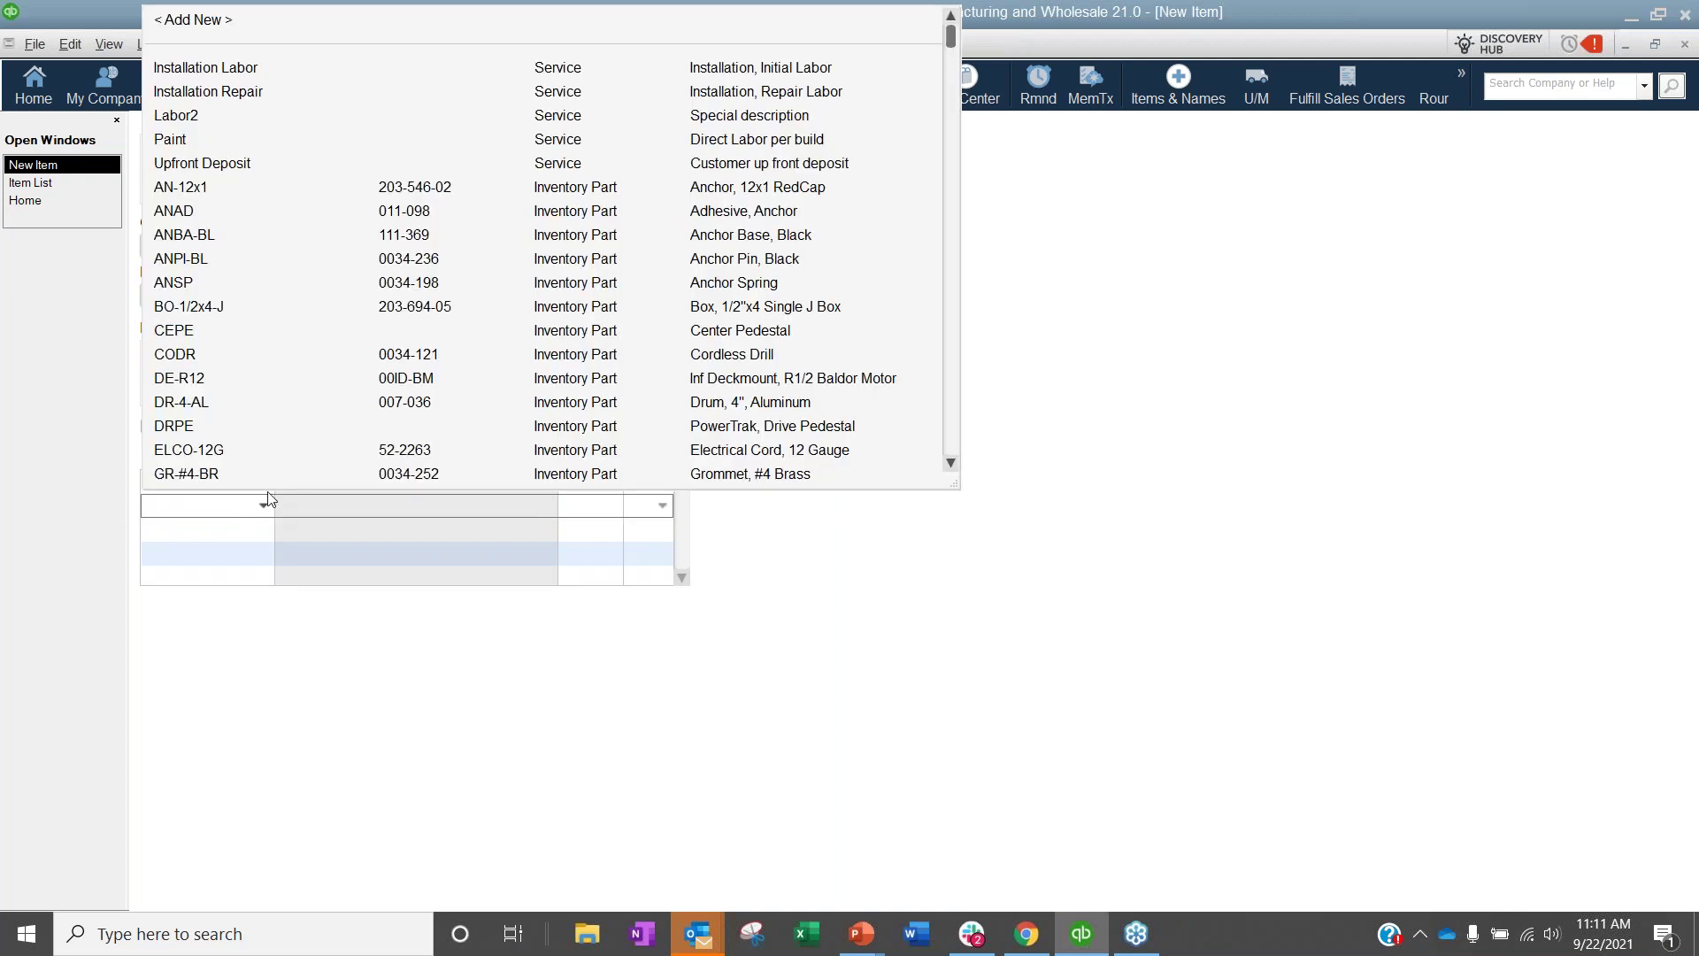
{"action": "left_click", "coordinate": [212, 280]}
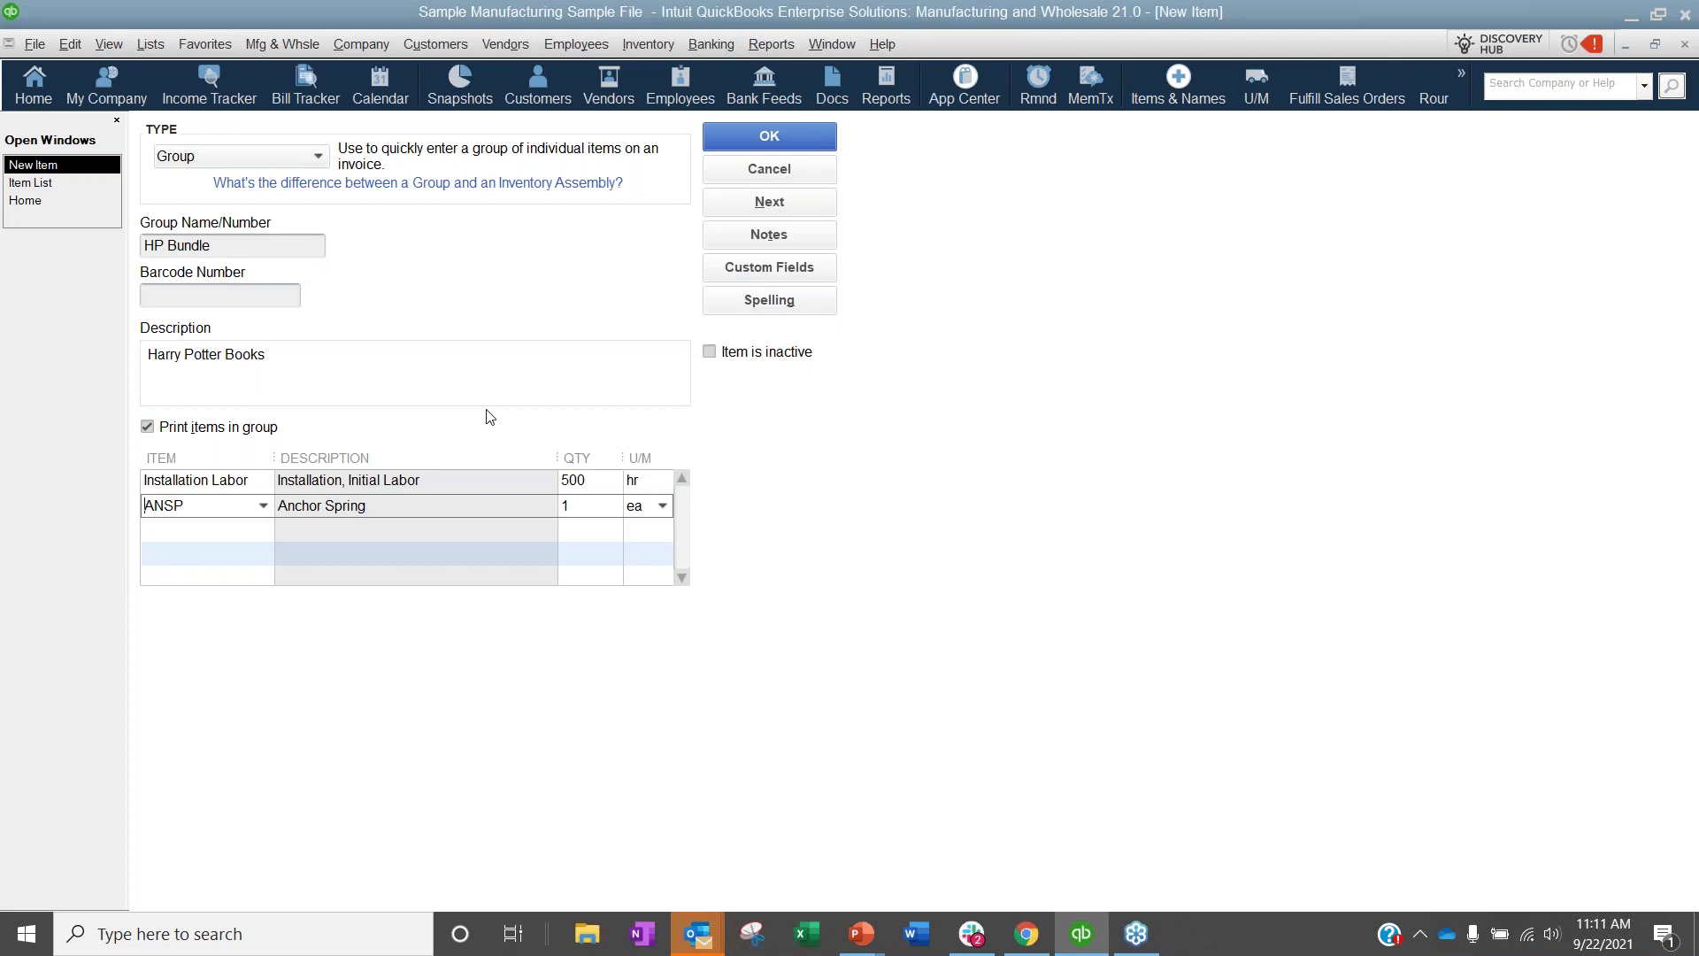
{"action": "left_click", "coordinate": [608, 502]}
{"action": "type", "text": "2"}
{"action": "left_click", "coordinate": [198, 538]}
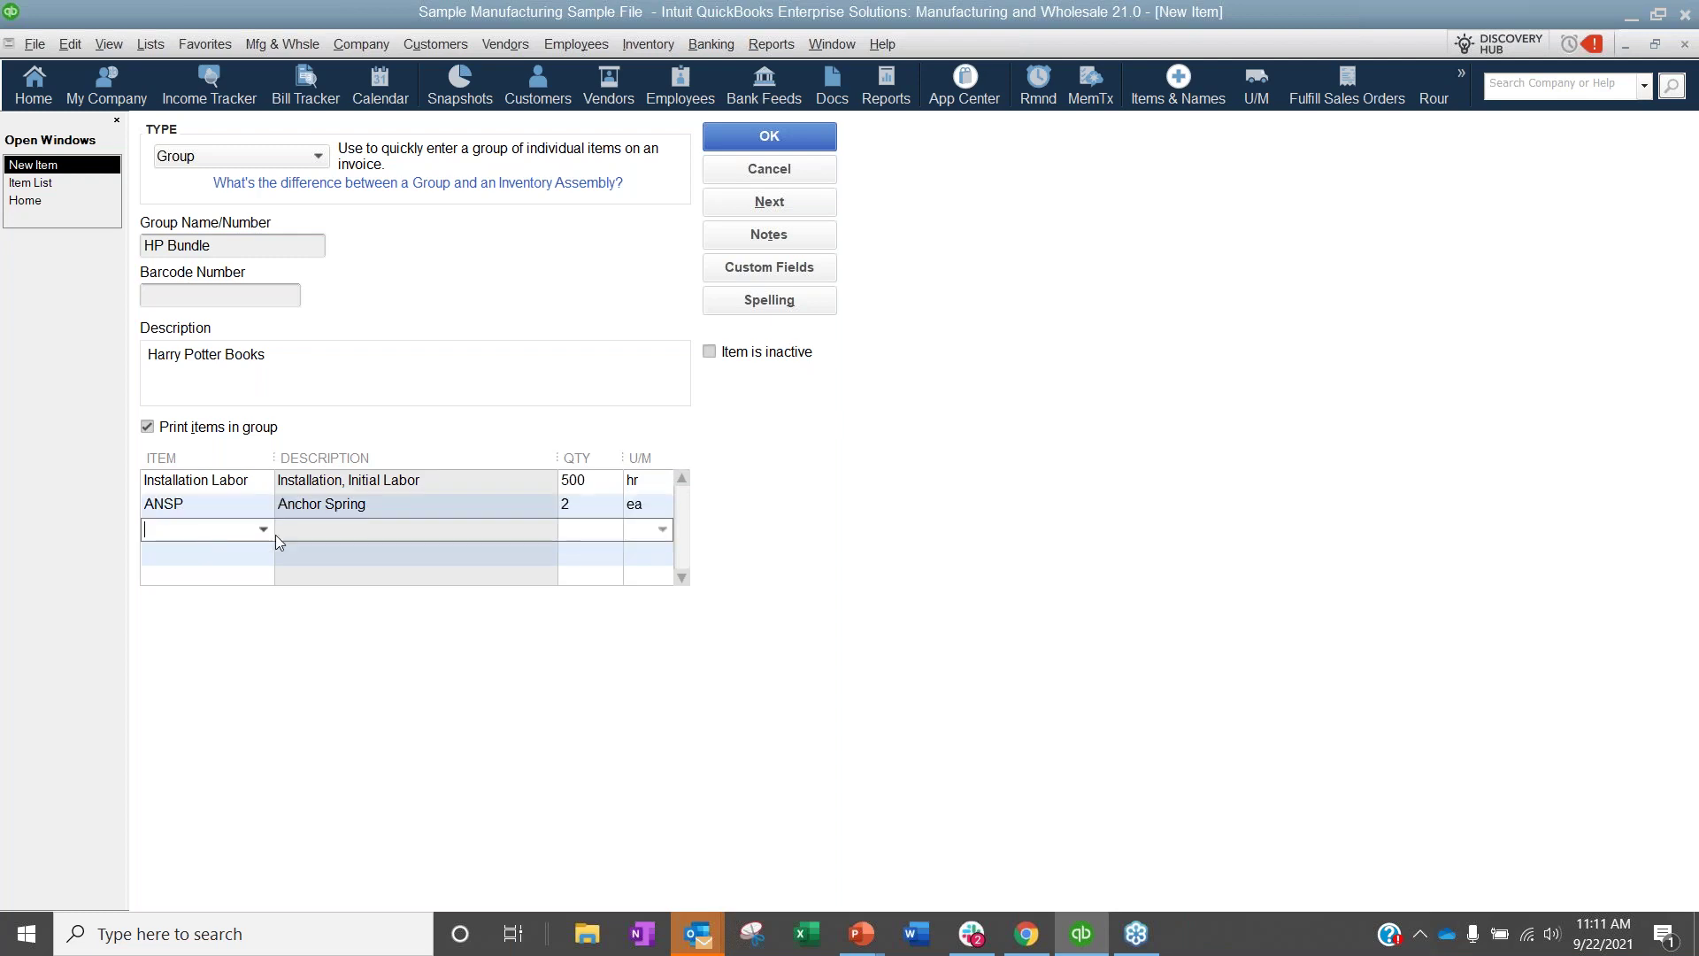
{"action": "left_click", "coordinate": [263, 531]}
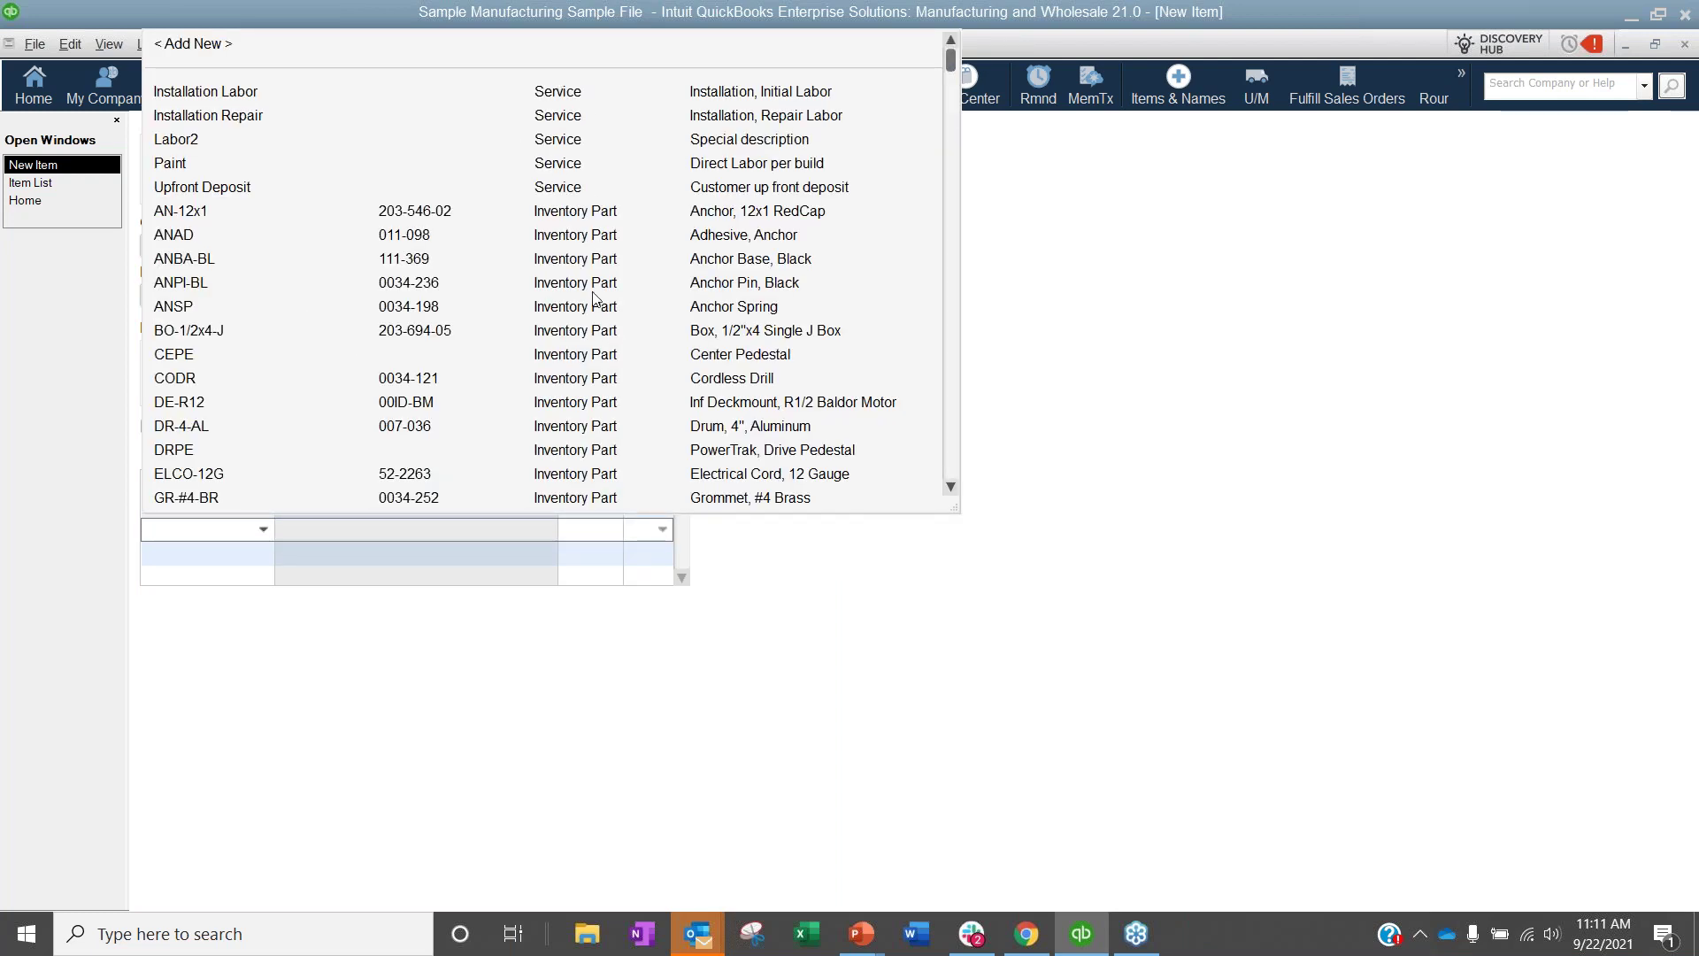
{"action": "scroll", "coordinate": [595, 299], "scroll_direction": "down", "scroll_amount": 20}
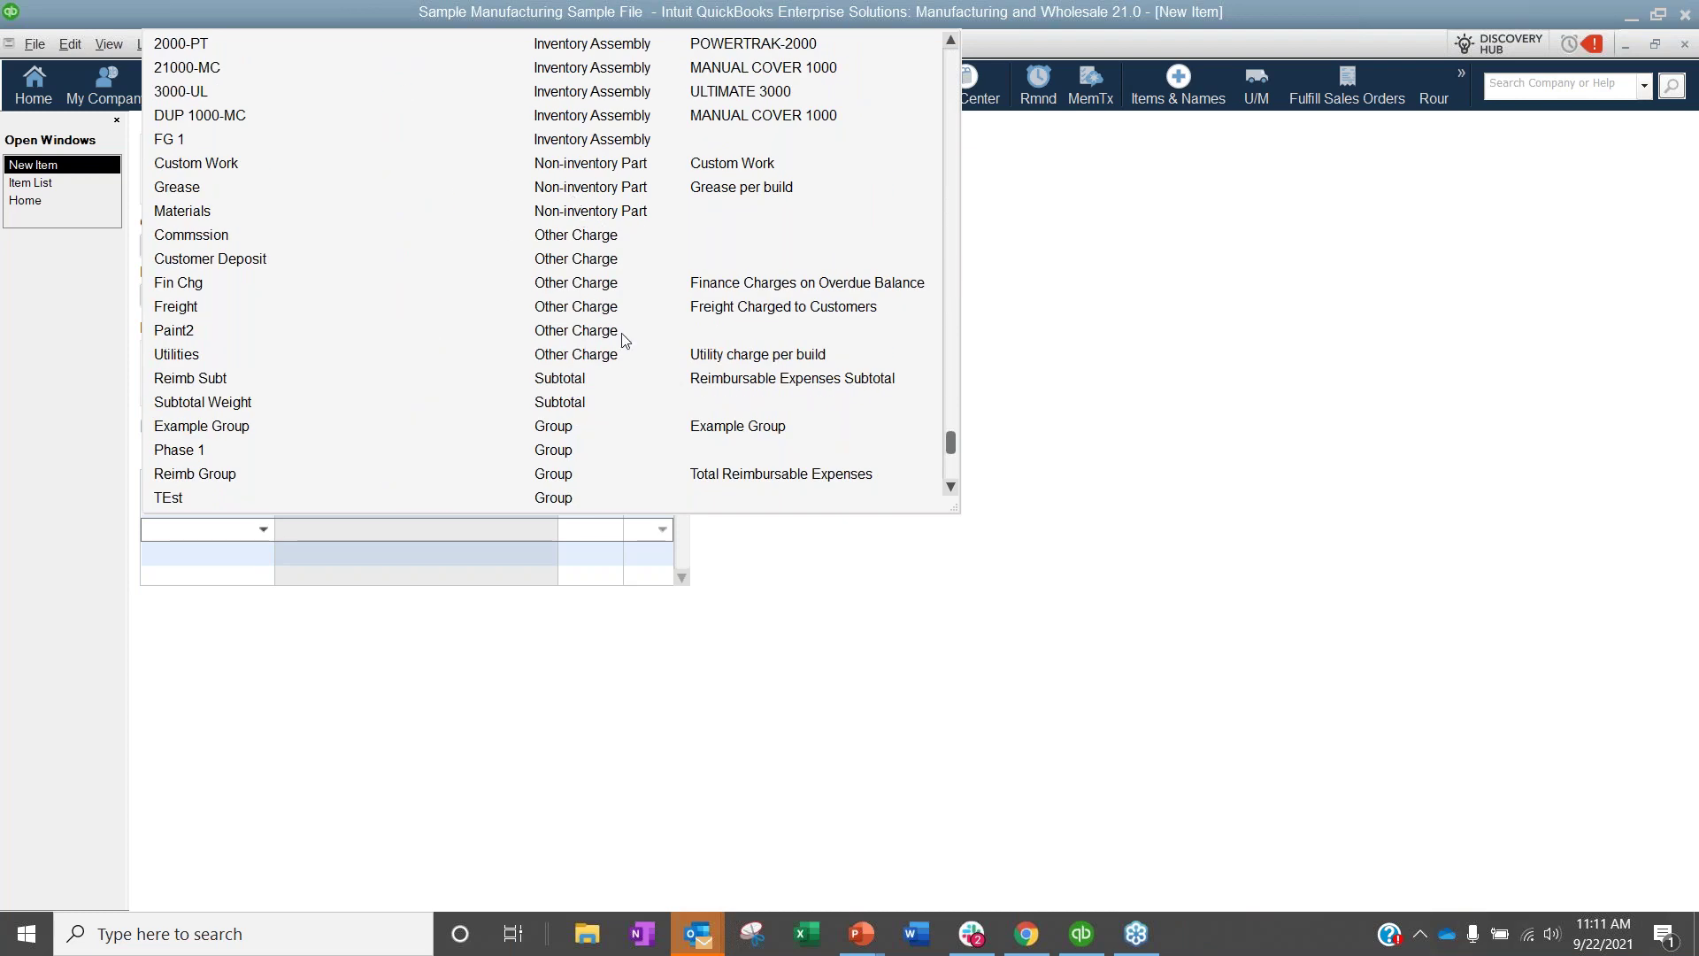
{"action": "scroll", "coordinate": [624, 341], "scroll_direction": "down", "scroll_amount": 2}
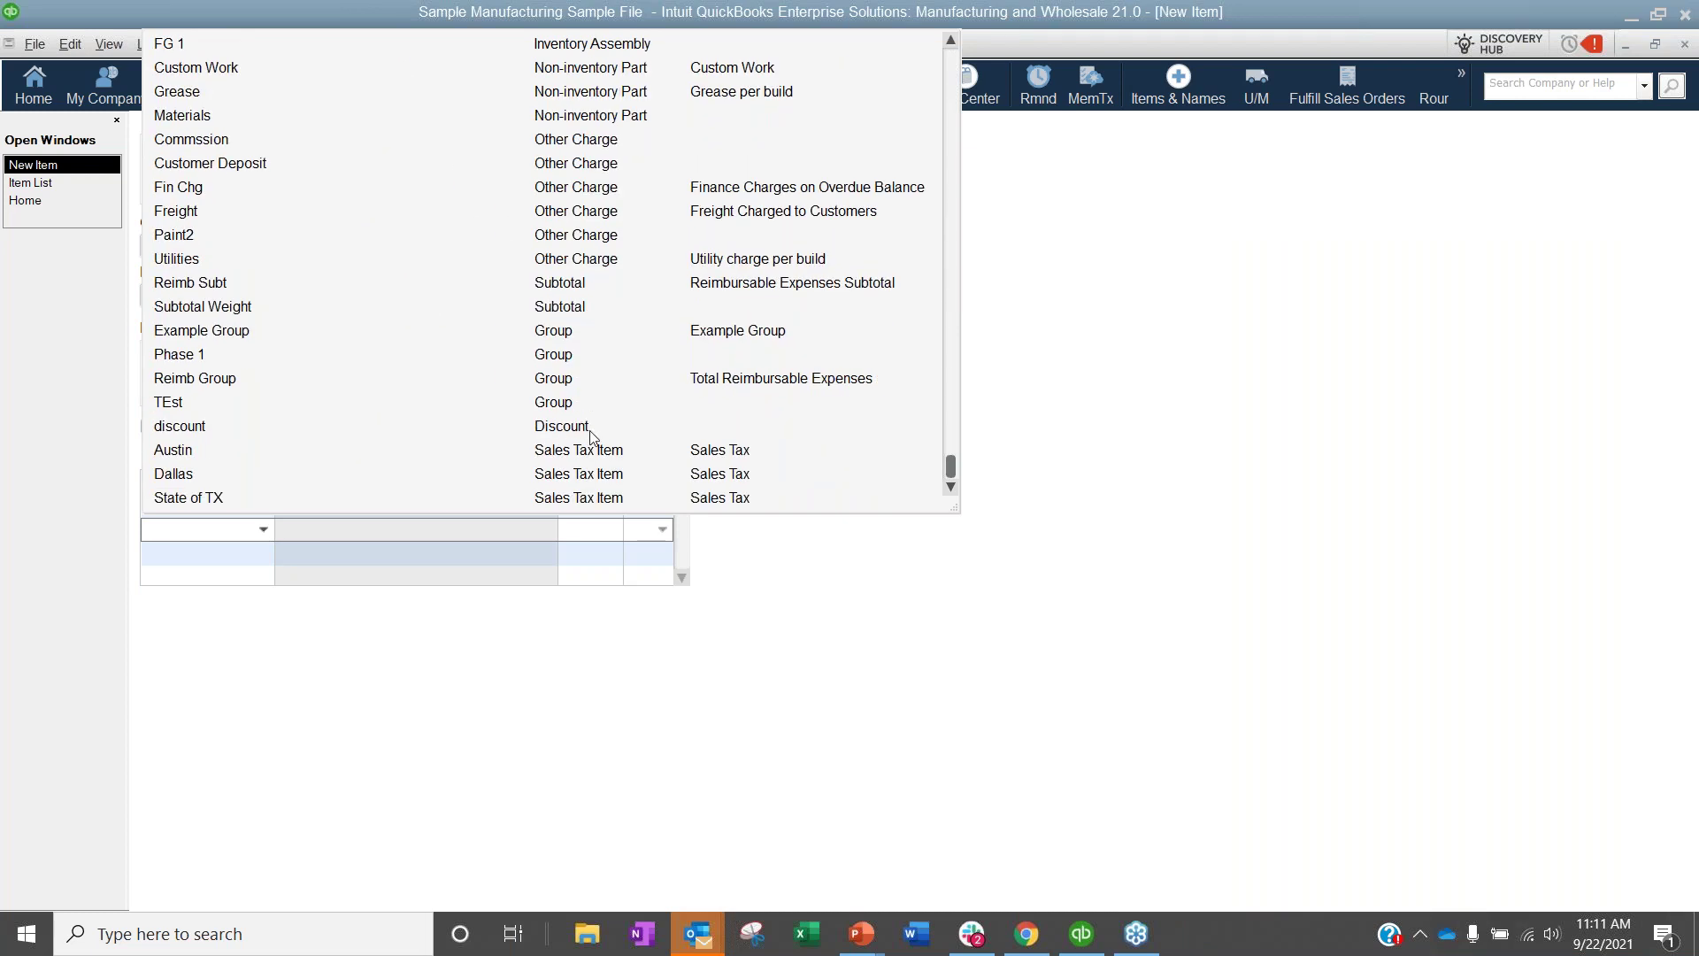
{"action": "left_click", "coordinate": [880, 682]}
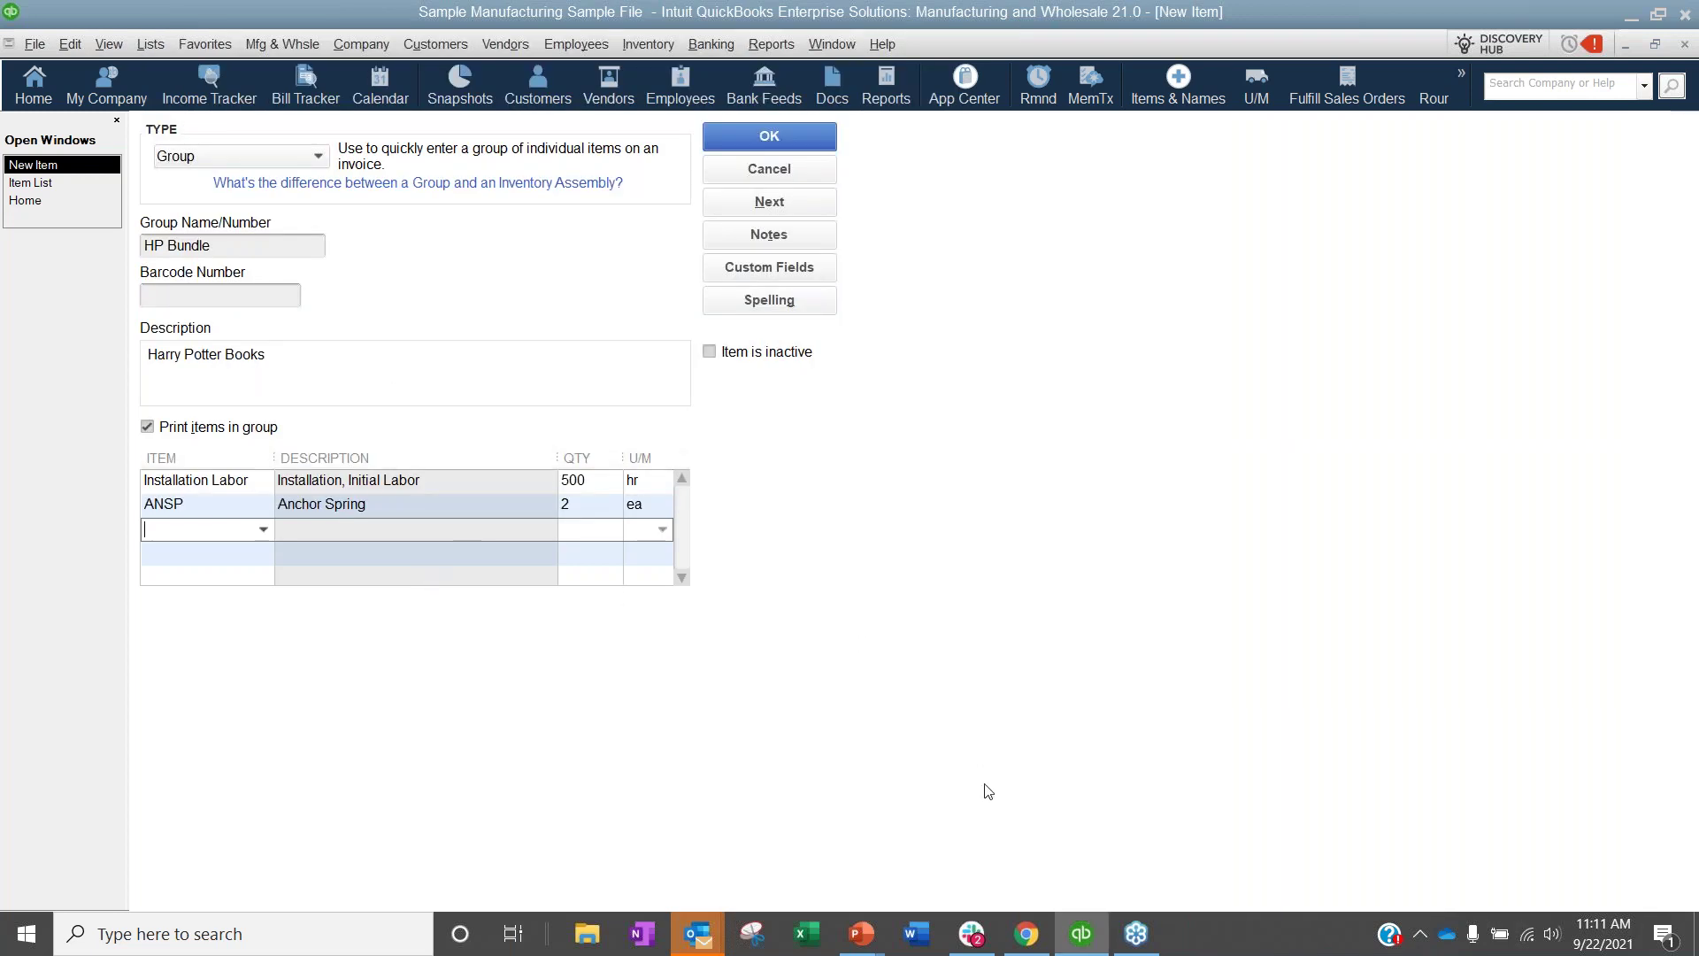
Save the HP Bundle group item, switch to QuickBooks Online, and locate HP Books Bundle in the Products and Services list.
{"action": "left_click", "coordinate": [759, 136]}
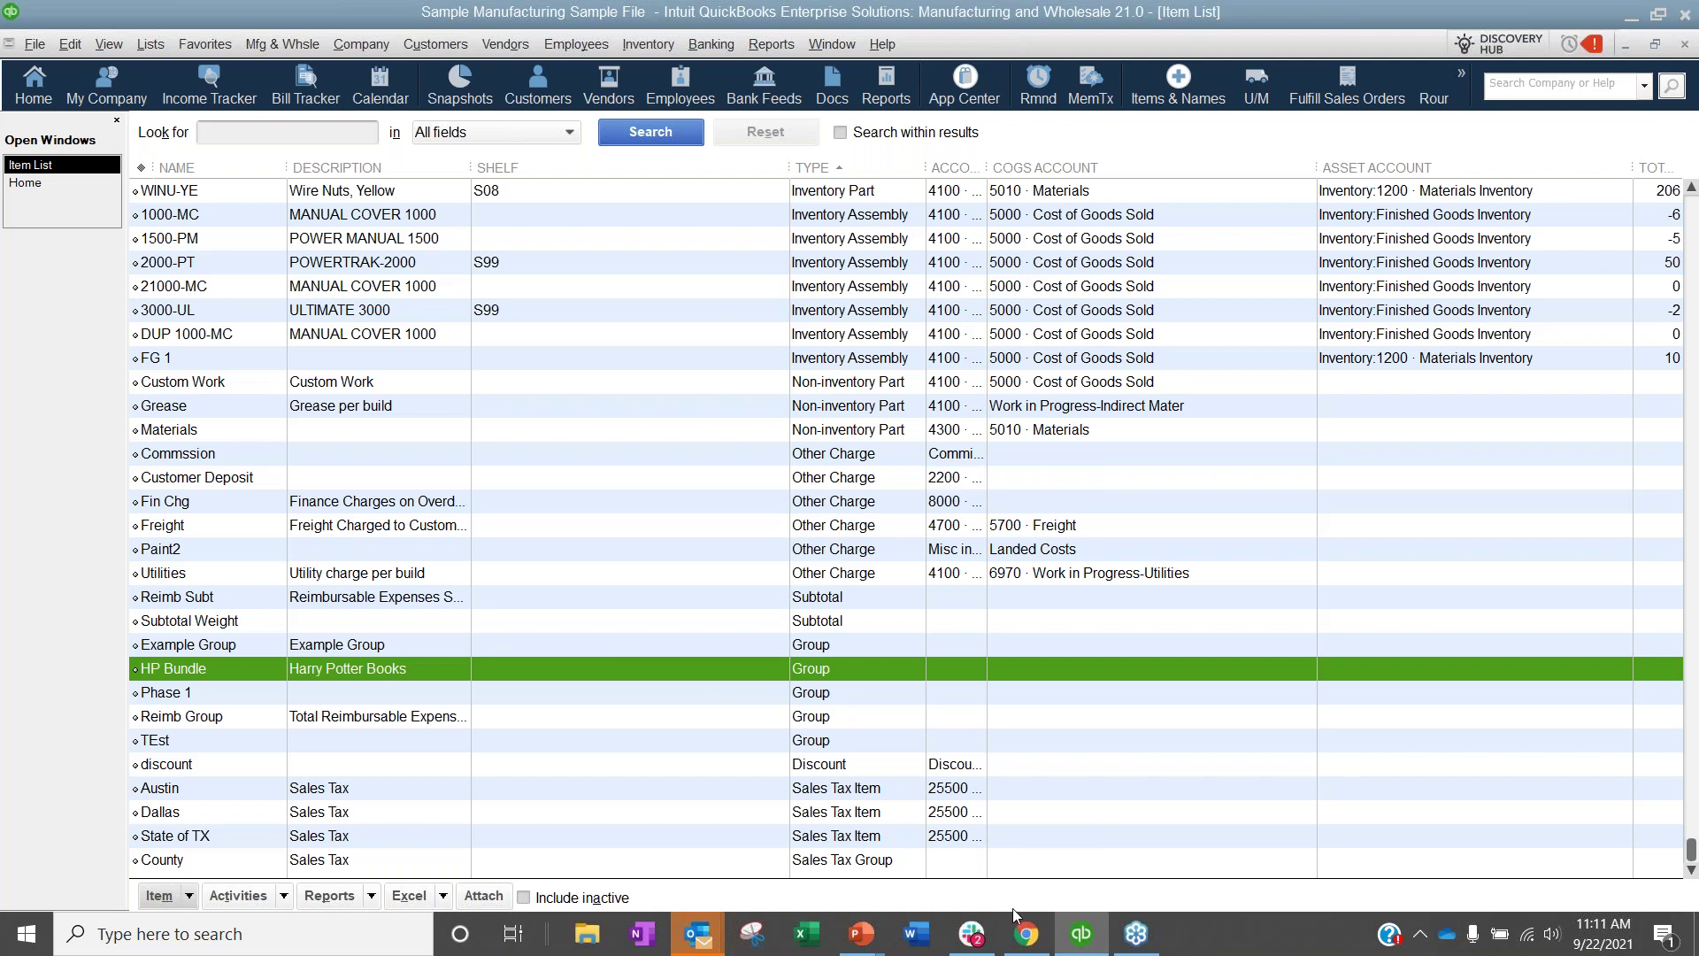
{"action": "left_click", "coordinate": [1027, 934]}
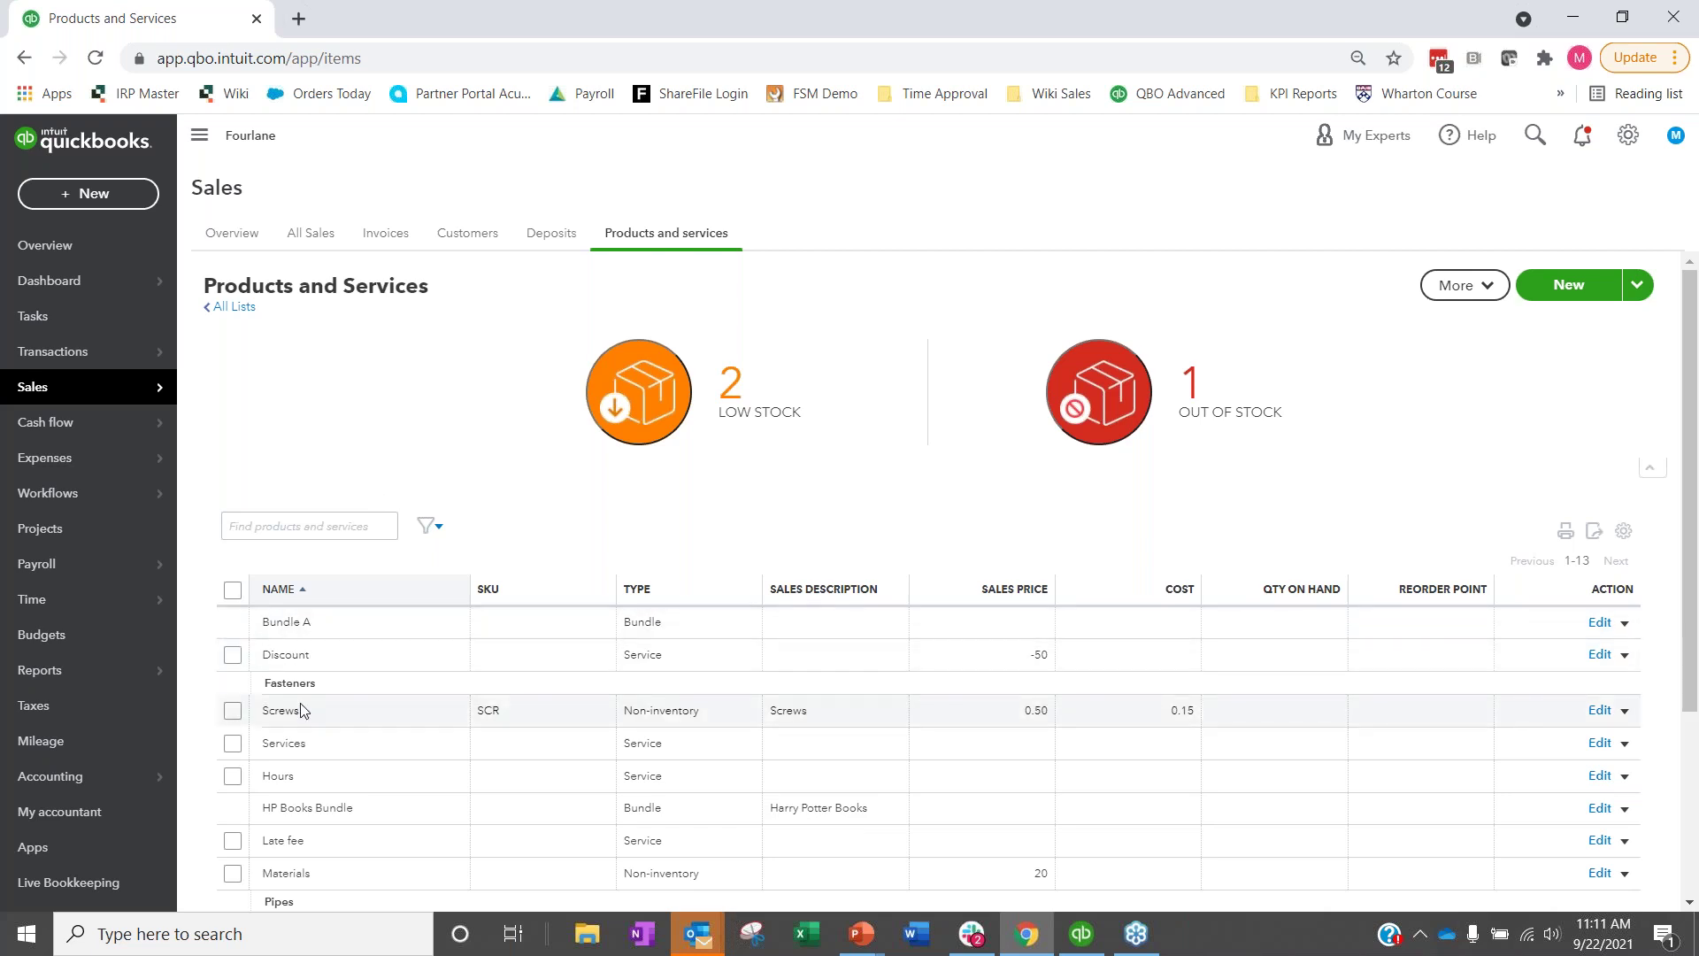
{"action": "scroll", "coordinate": [301, 710], "scroll_direction": "down", "scroll_amount": 1}
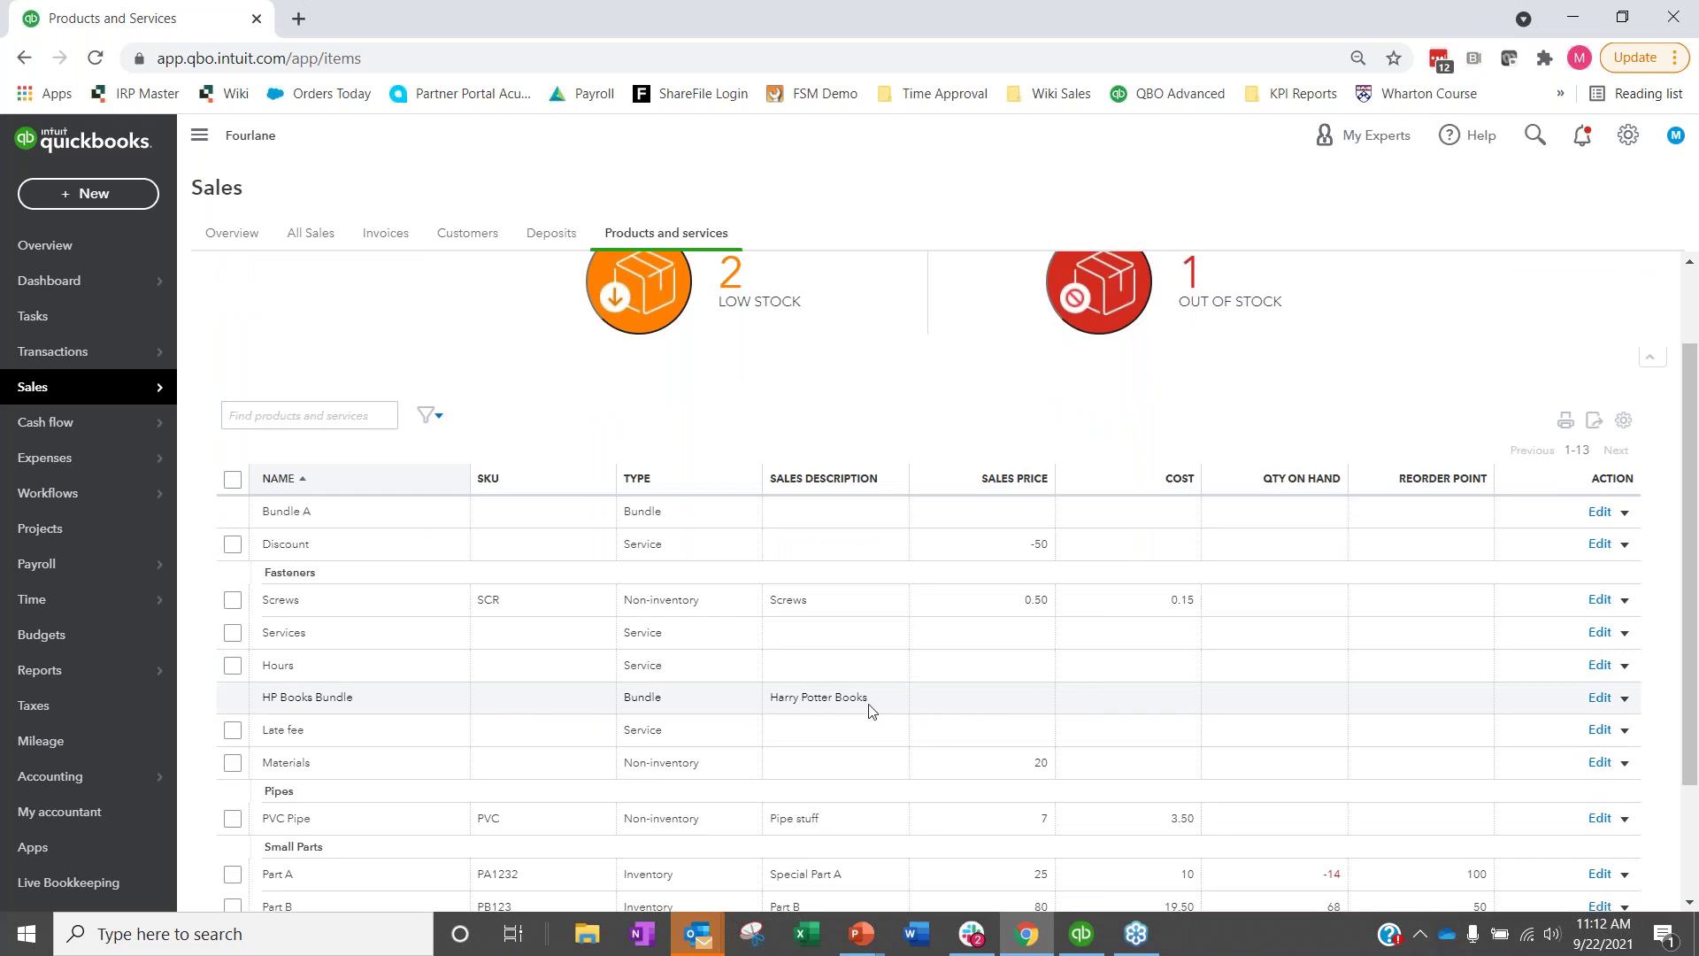
{"action": "left_click_drag", "start_coordinate": [365, 704], "coordinate": [559, 729]}
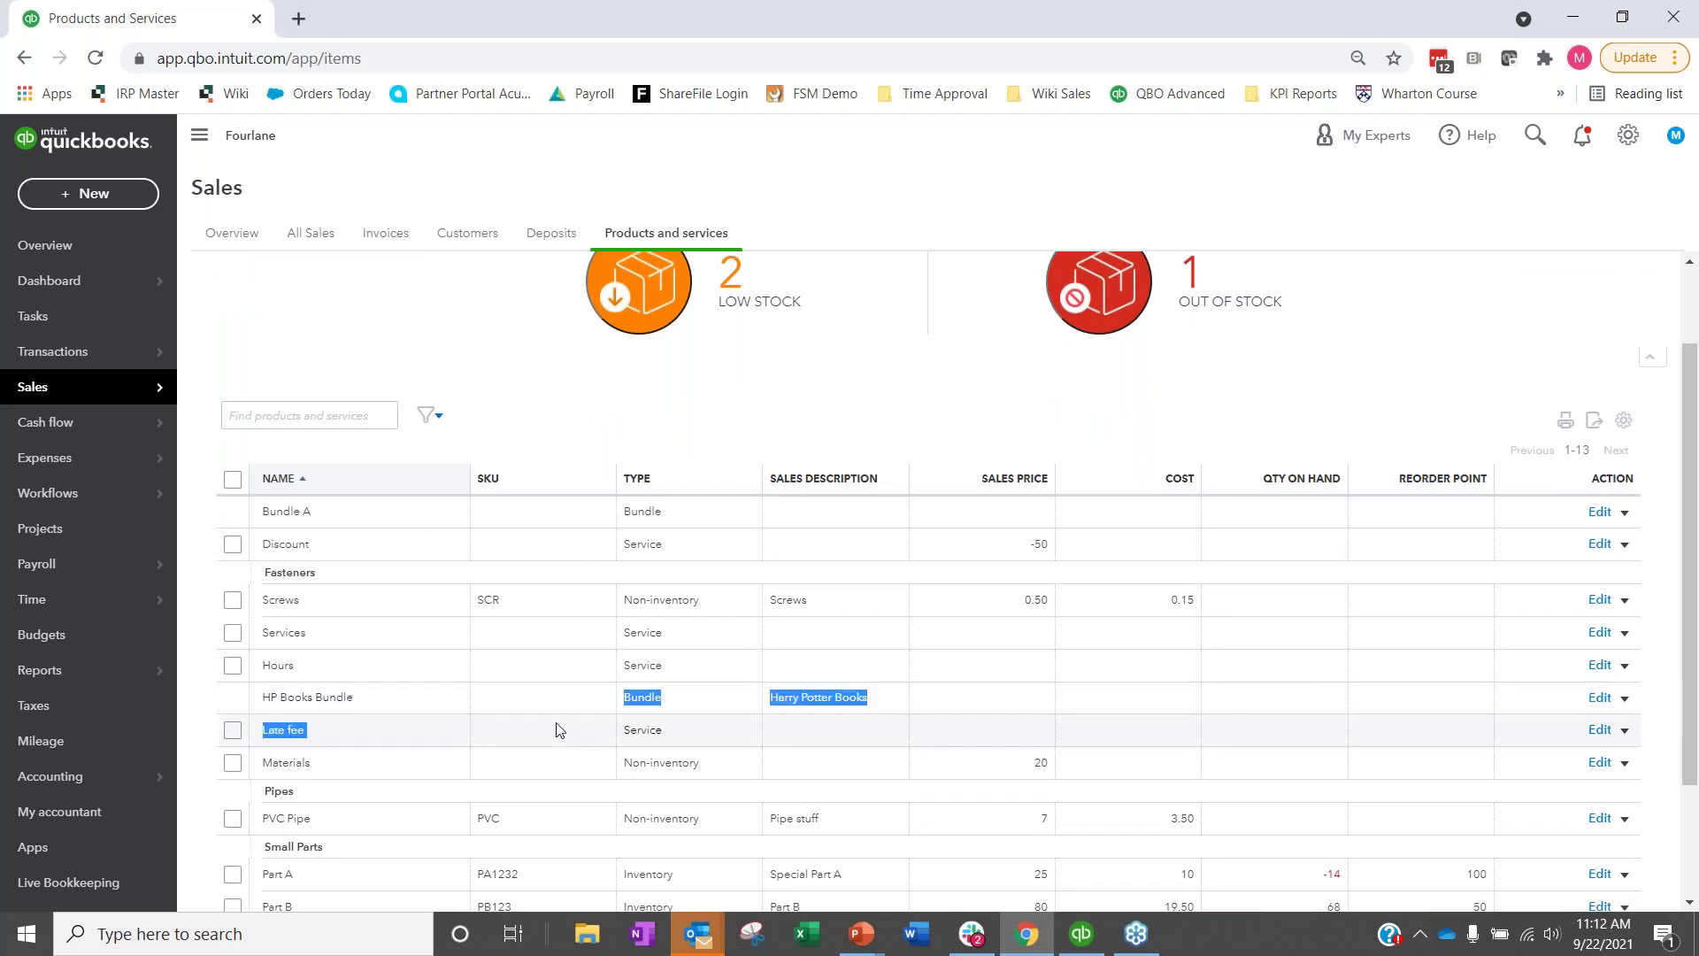
Compare the row actions available for HP Books Bundle with those for the PVC Pipe item in the products and services list.
{"action": "left_click", "coordinate": [901, 382]}
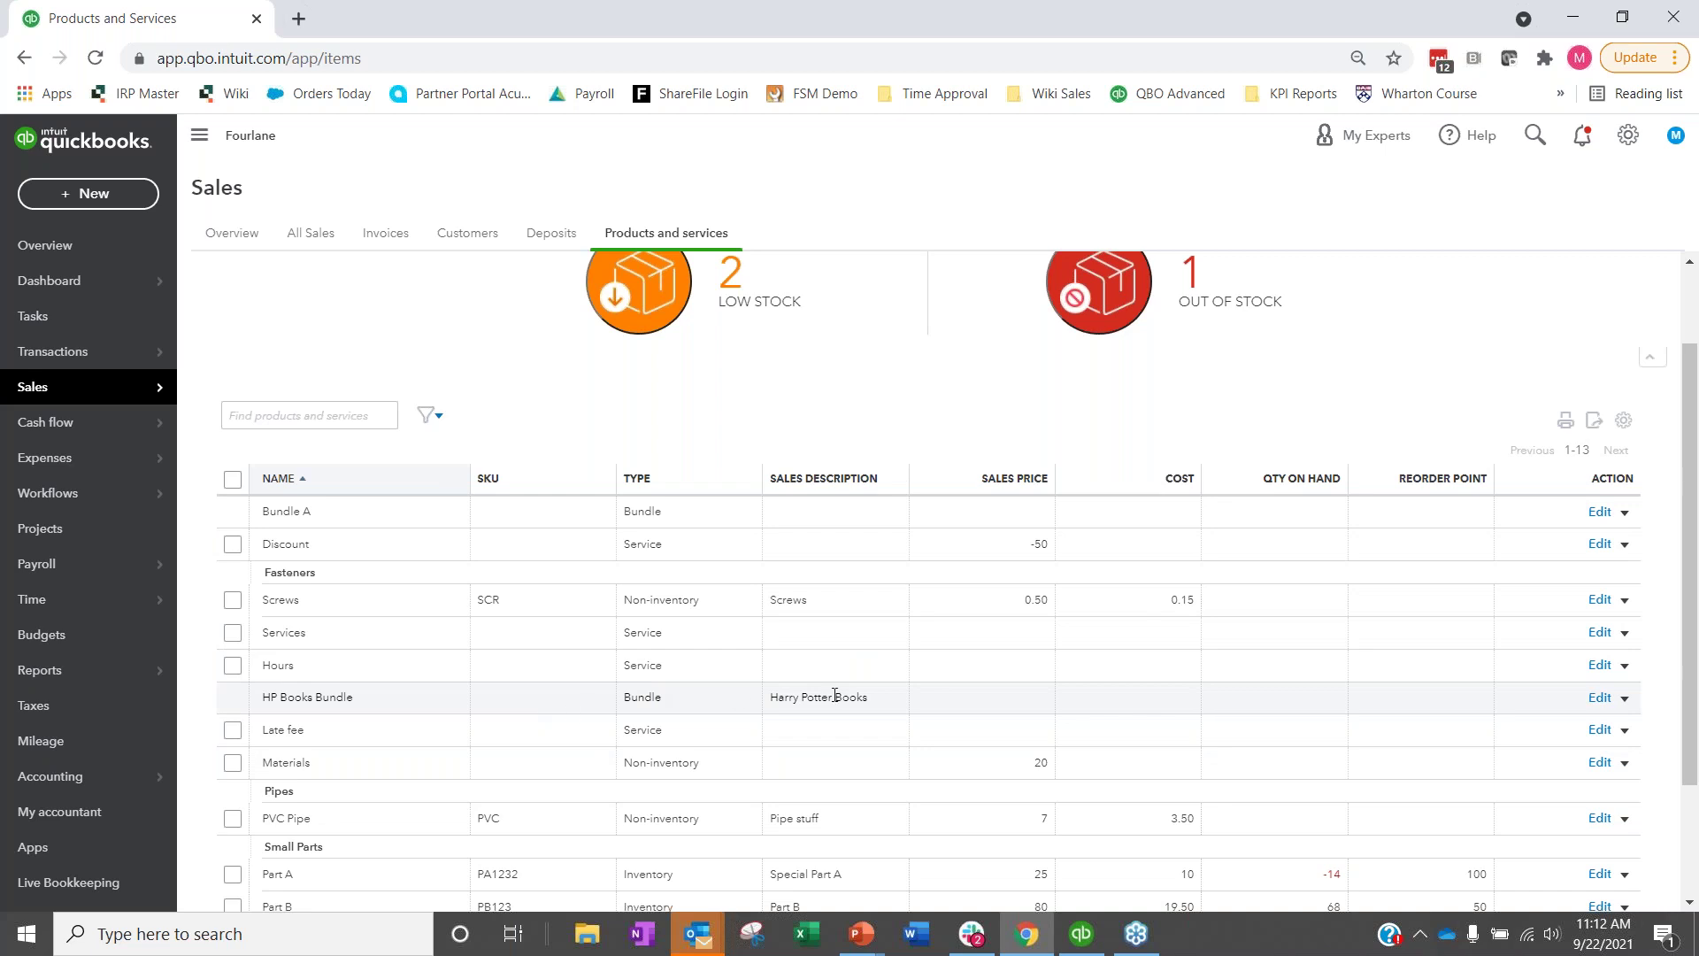
{"action": "left_click", "coordinate": [1625, 699]}
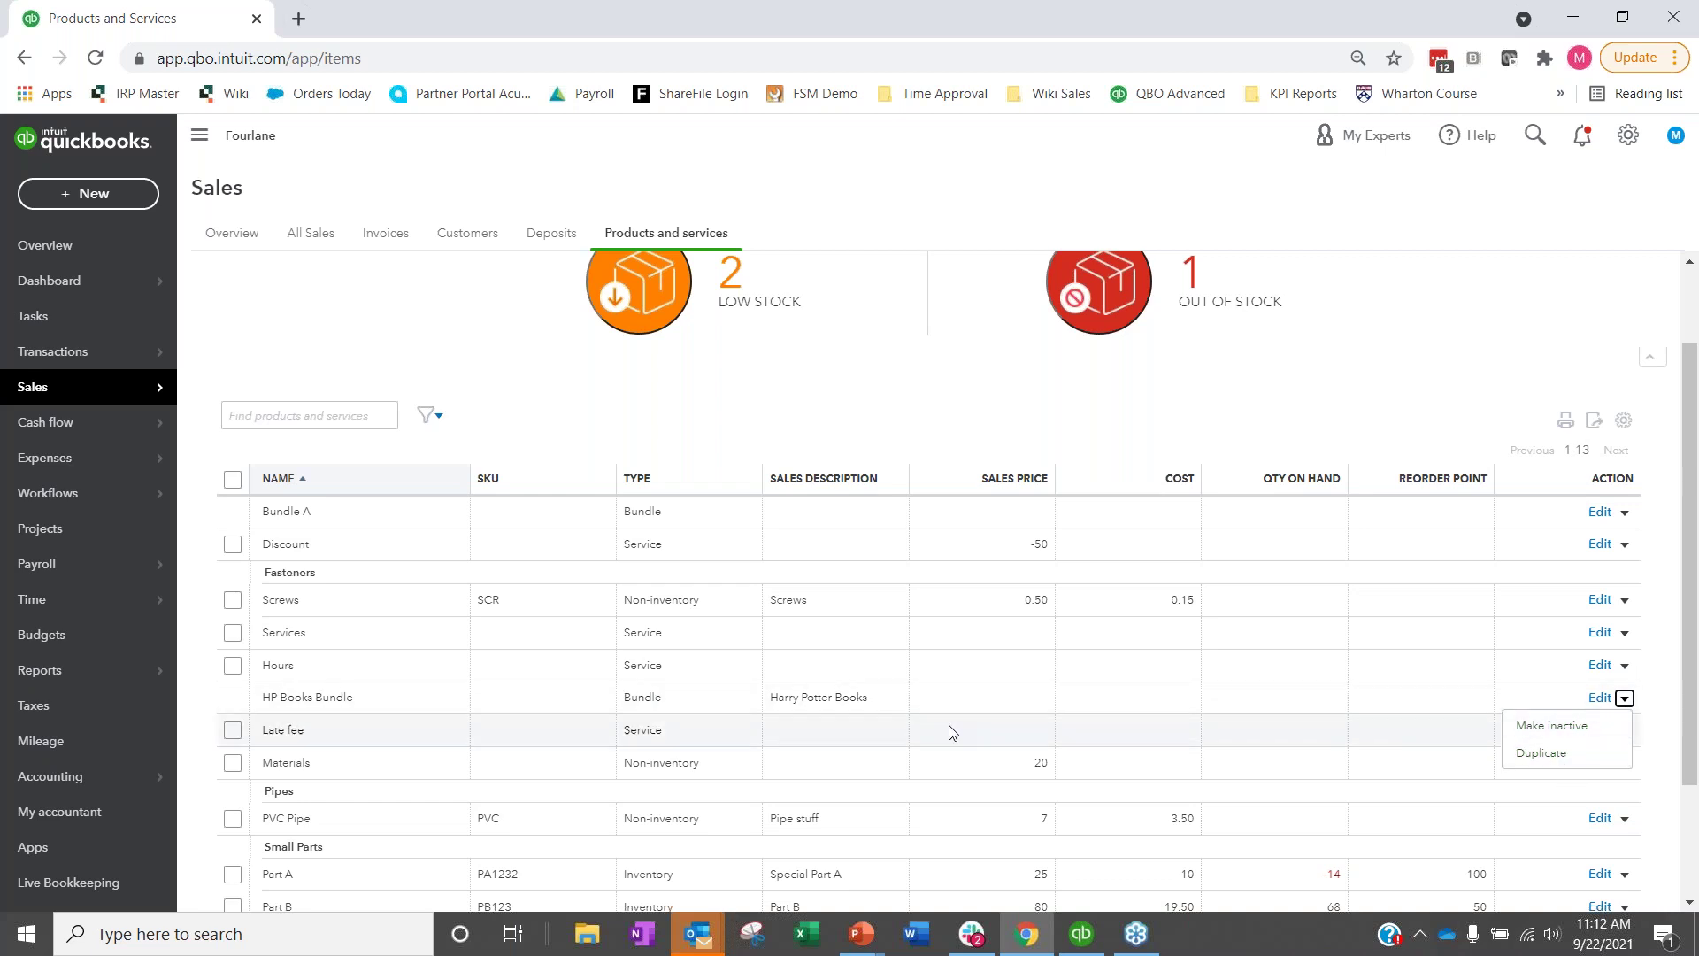
{"action": "scroll", "coordinate": [665, 723], "scroll_direction": "down", "scroll_amount": 1}
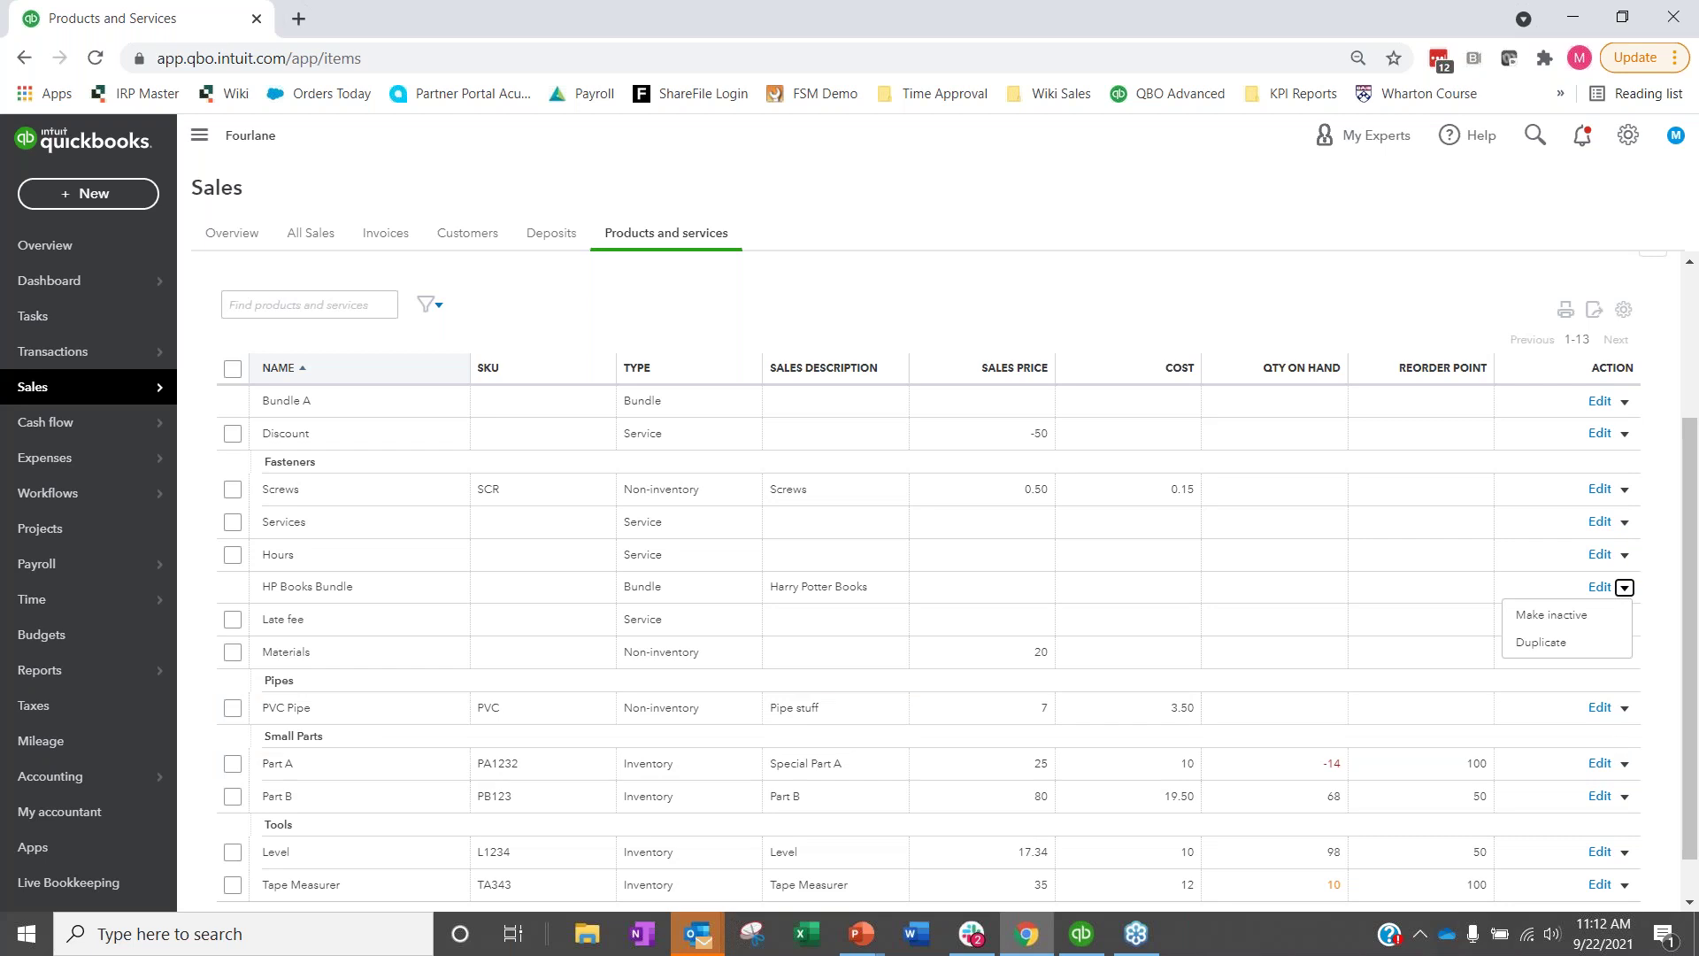
{"action": "left_click", "coordinate": [1625, 708]}
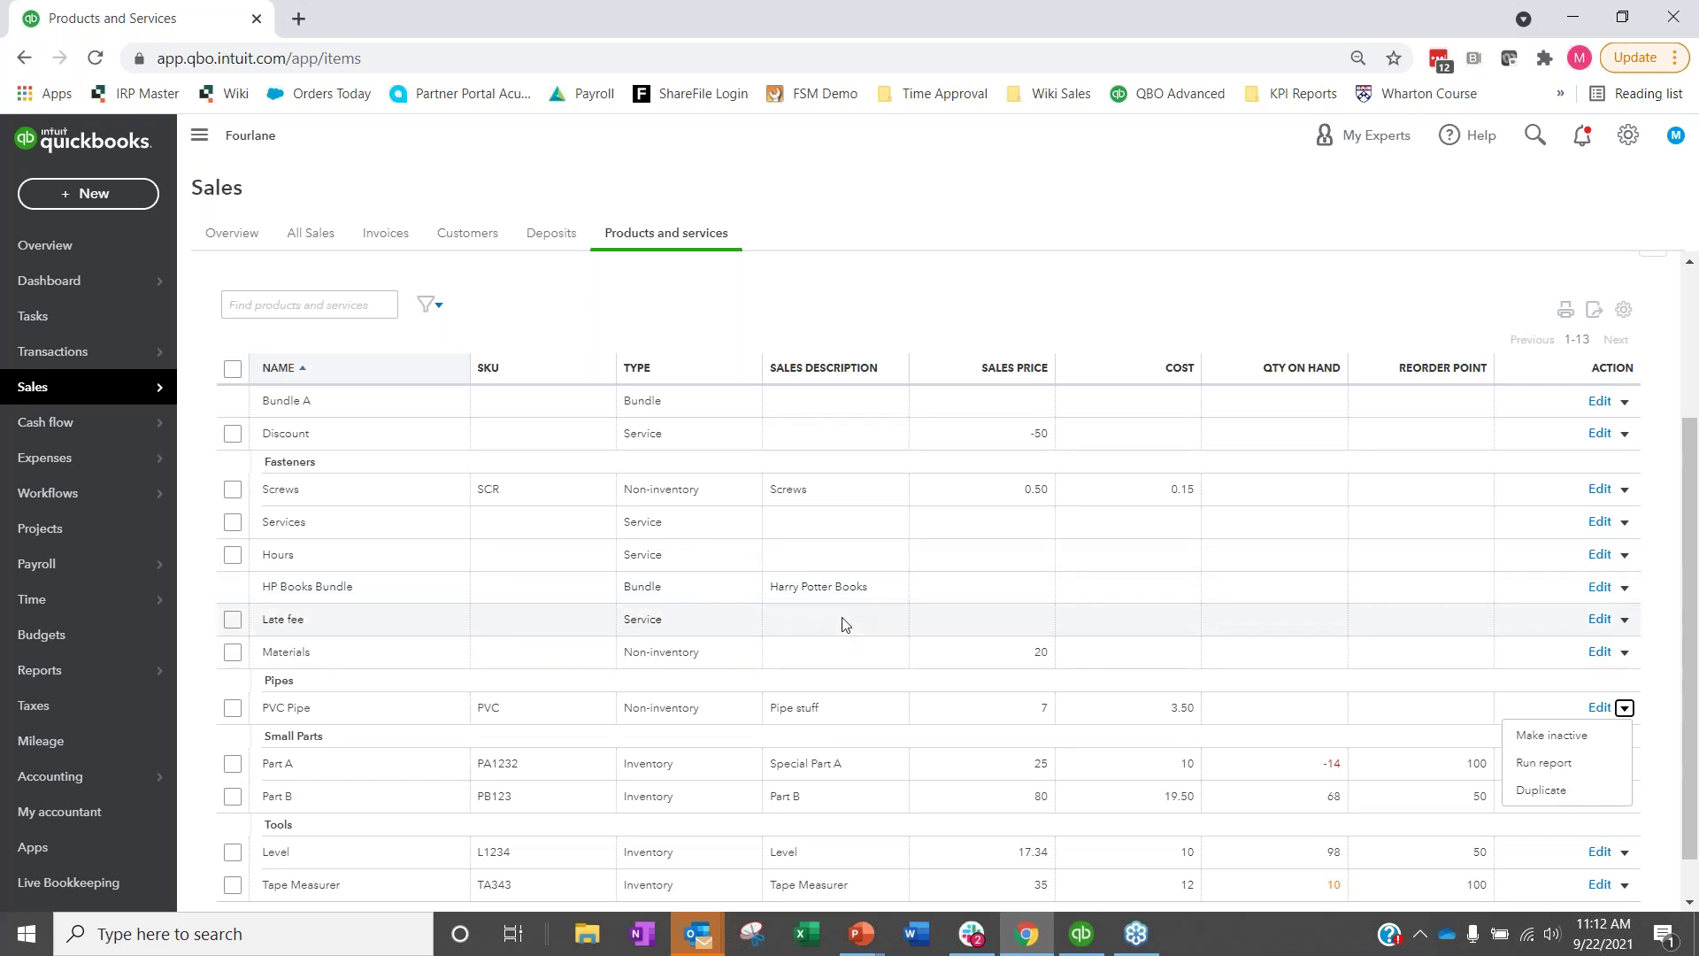
Open HP Books Bundle for editing, review its name, description and included items, and close it without saving.
{"action": "left_click", "coordinate": [1603, 590]}
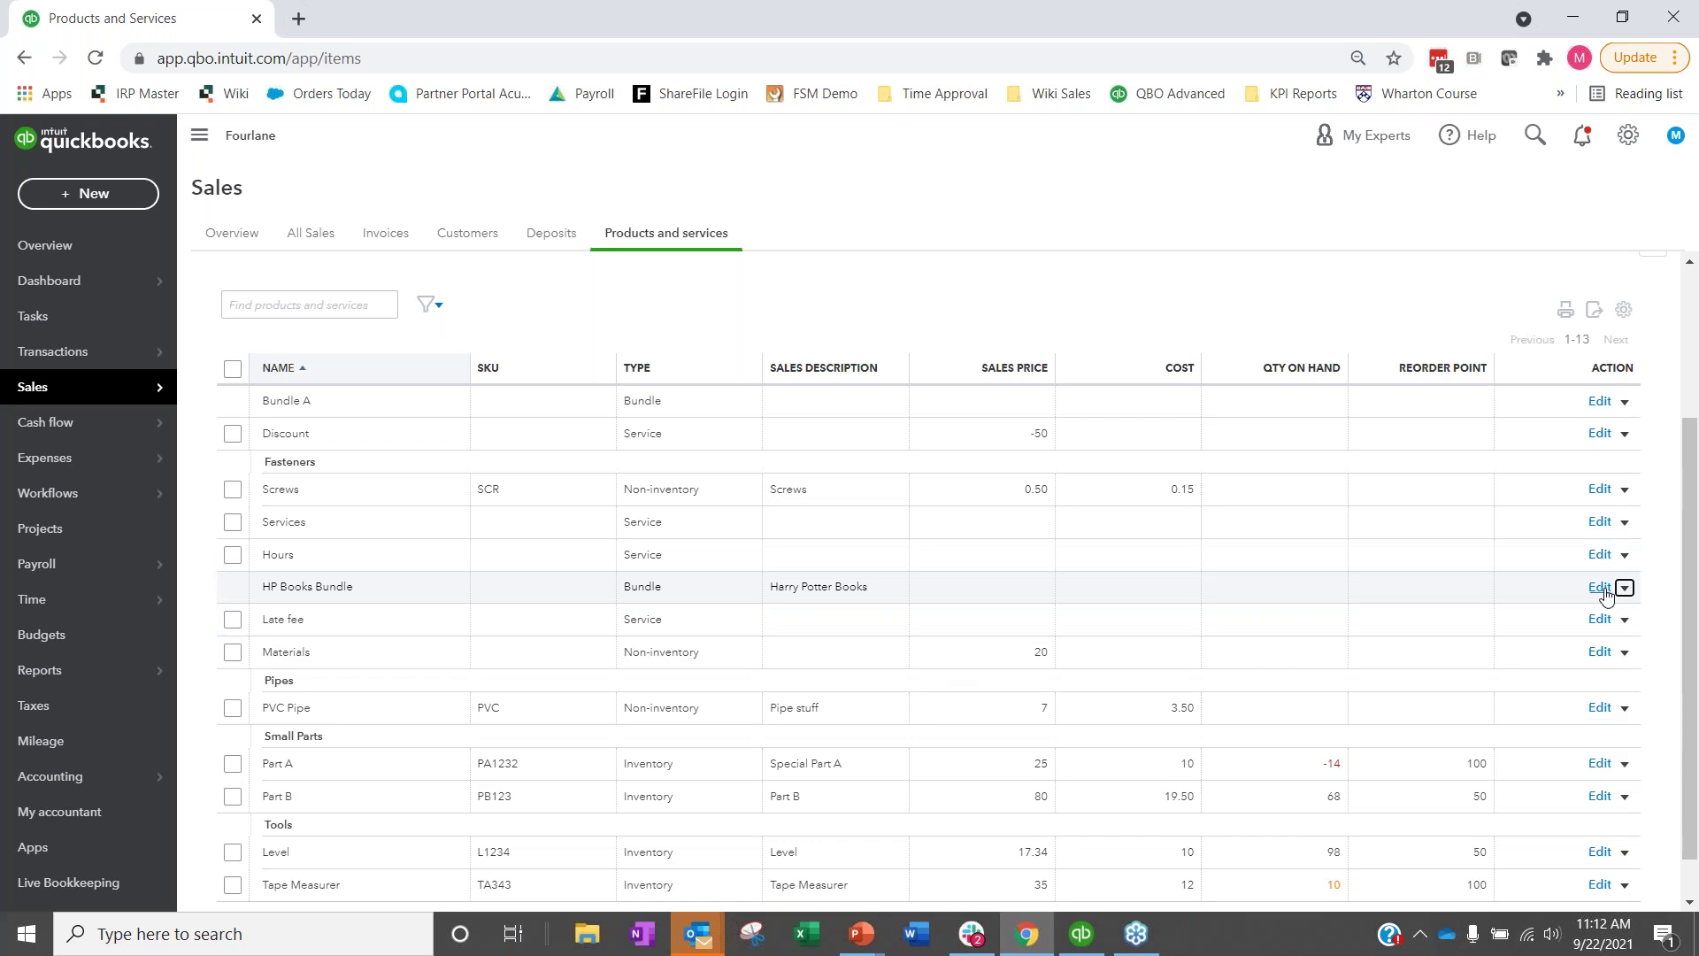
{"action": "left_click", "coordinate": [1601, 588]}
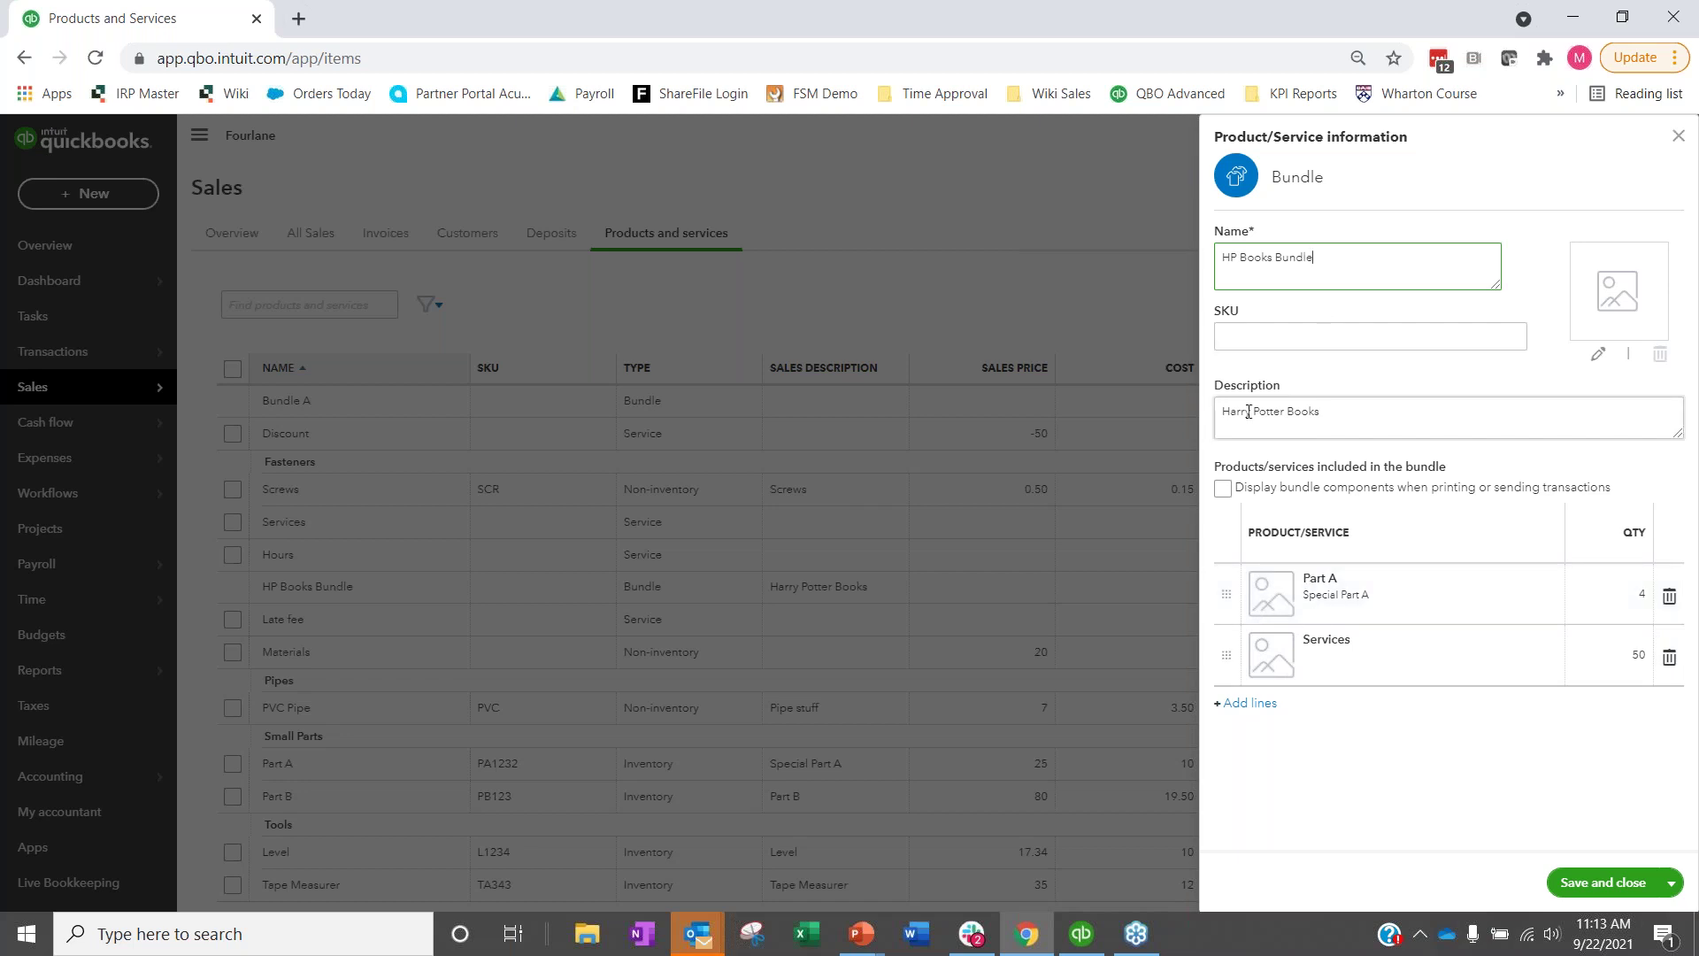
{"action": "left_click_drag", "start_coordinate": [1317, 258], "coordinate": [1219, 258]}
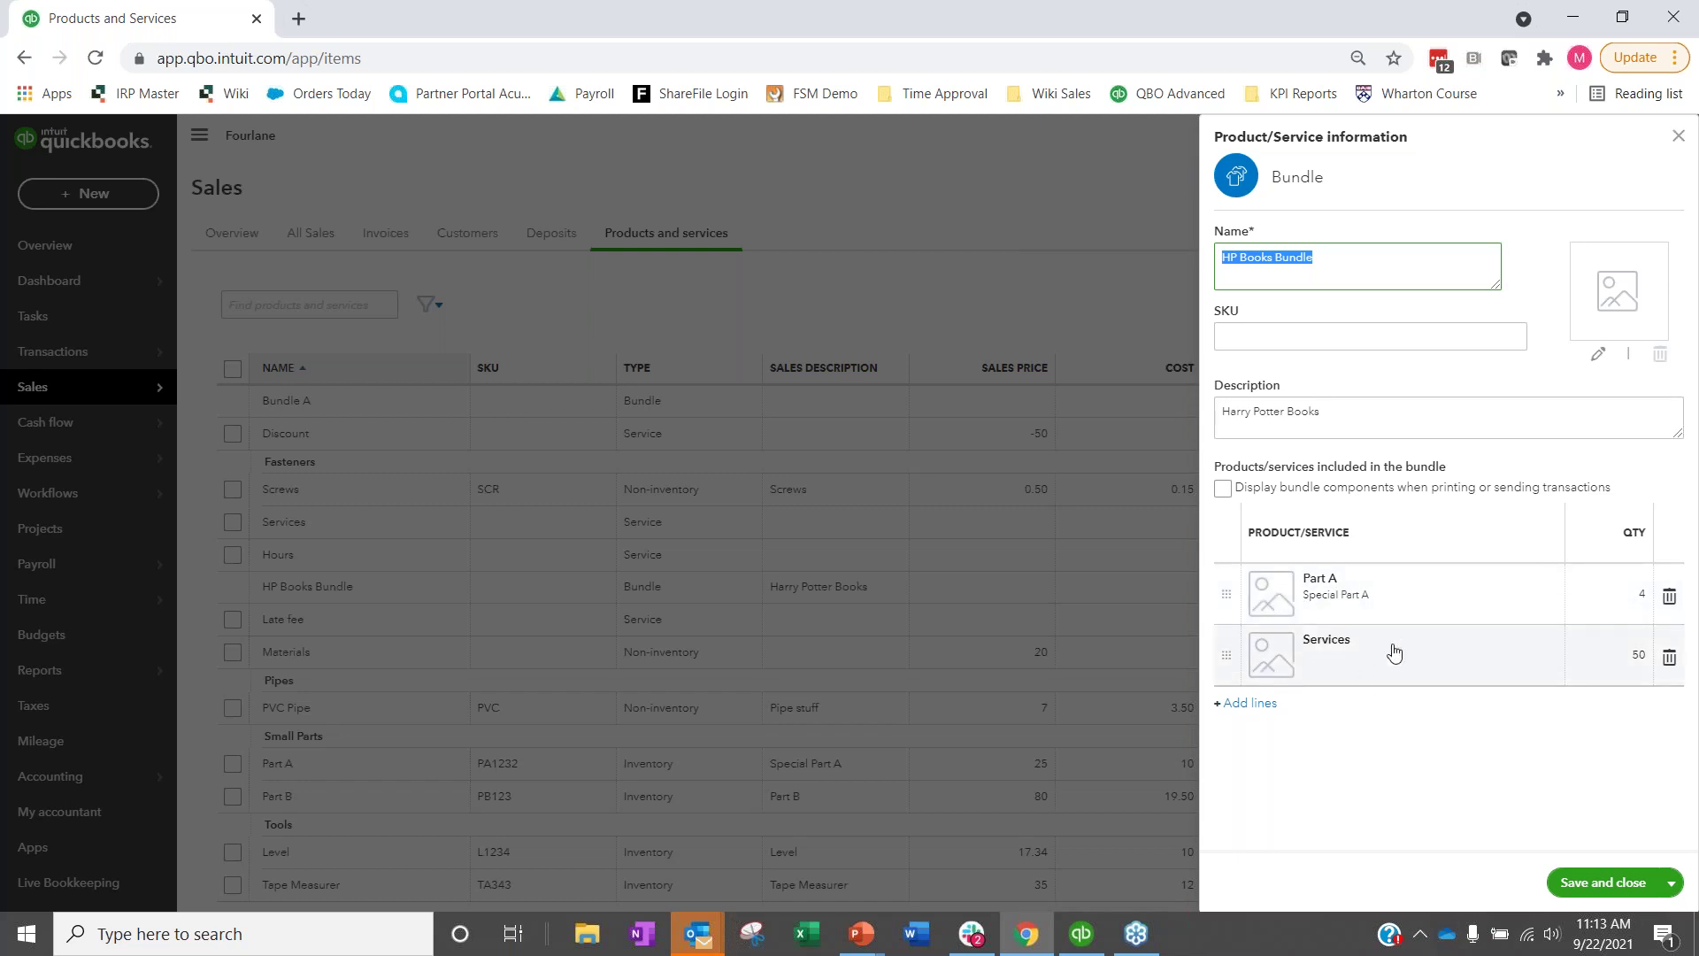
{"action": "left_click", "coordinate": [1676, 145]}
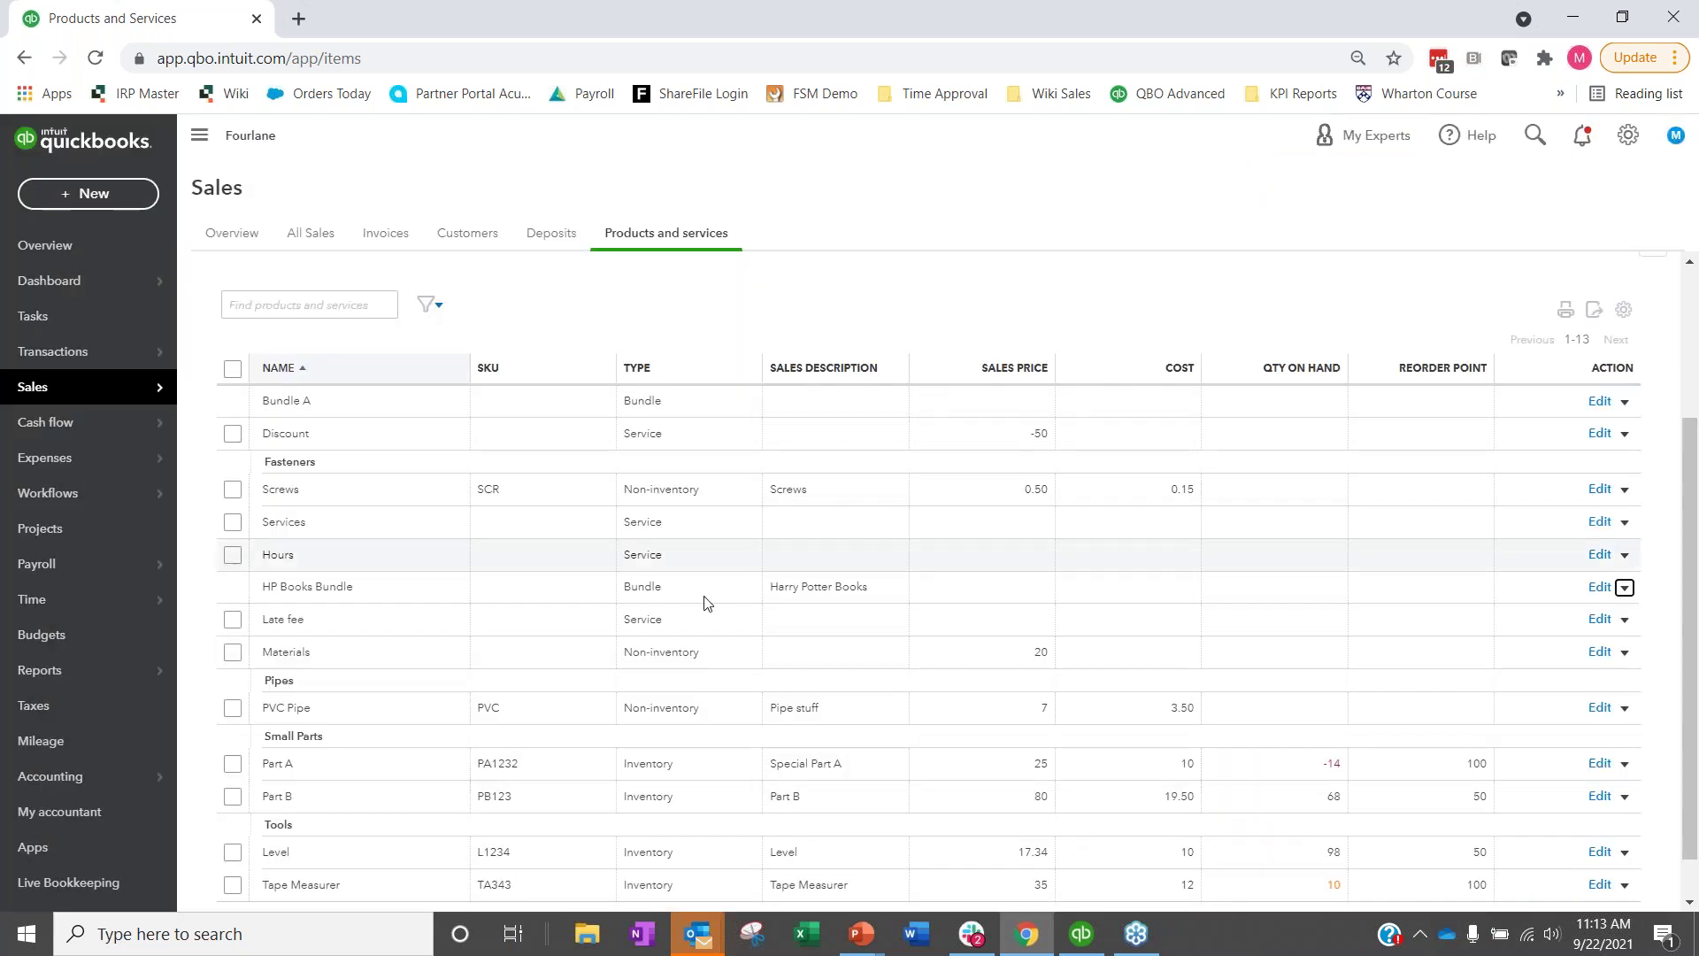
Open the Part A inventory item, examine its sales price and income account, and close it without saving.
{"action": "left_click", "coordinate": [1600, 764]}
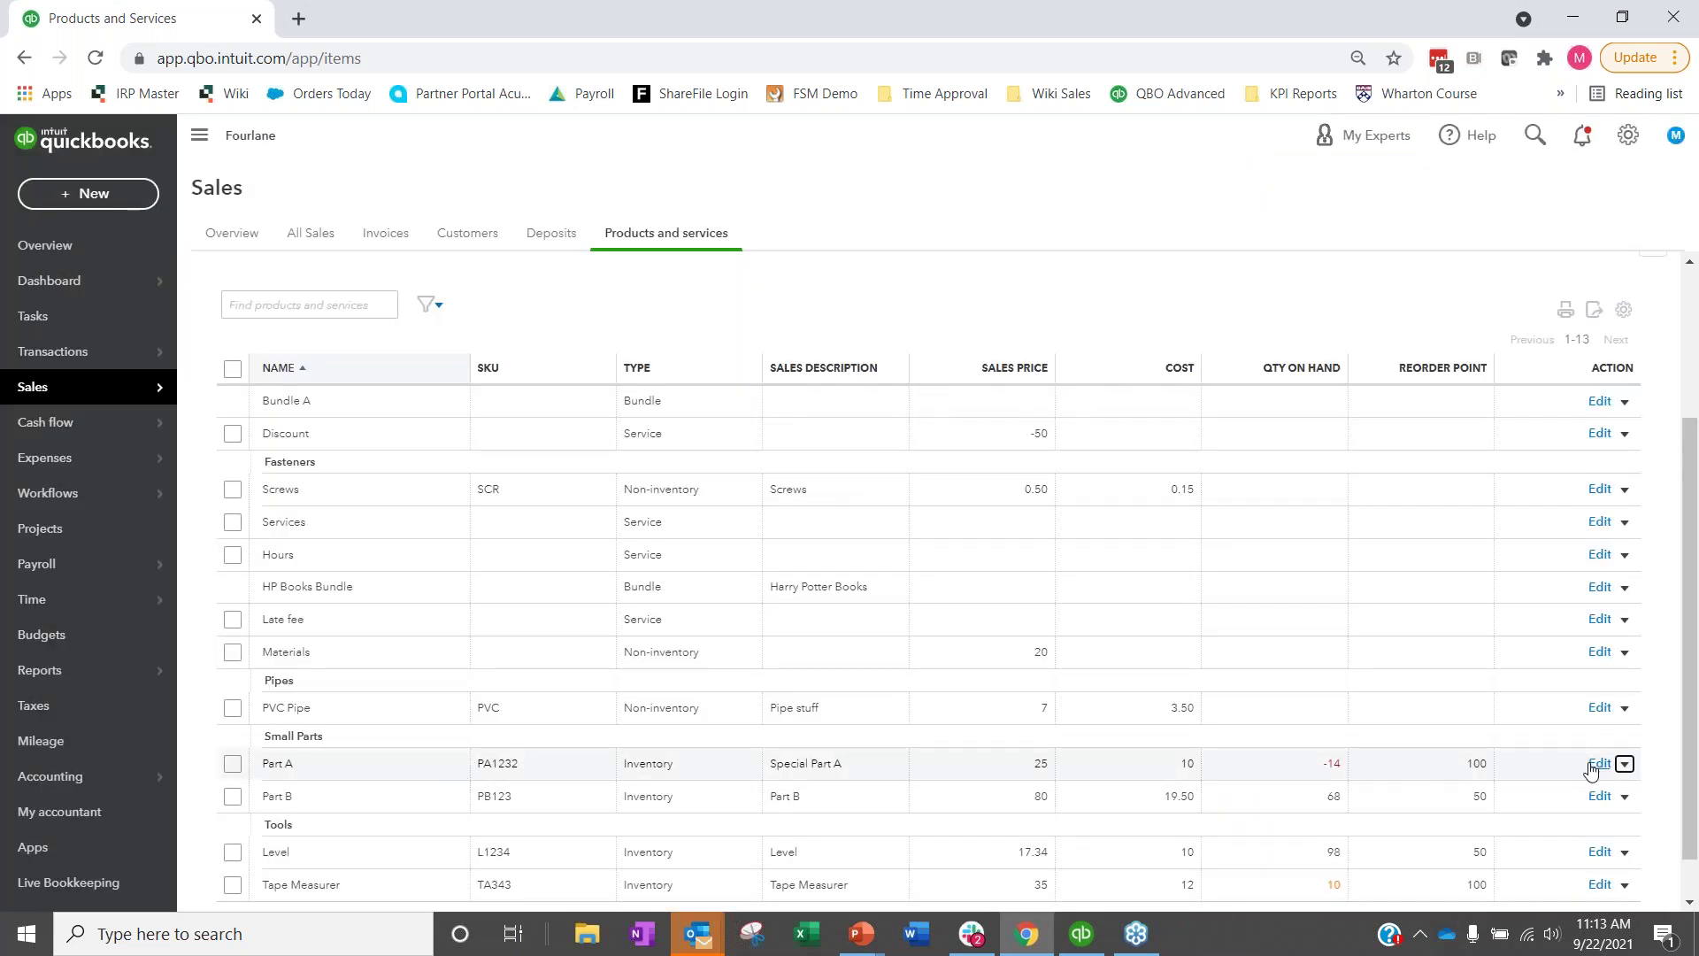
{"action": "scroll", "coordinate": [1410, 515], "scroll_direction": "down", "scroll_amount": 3}
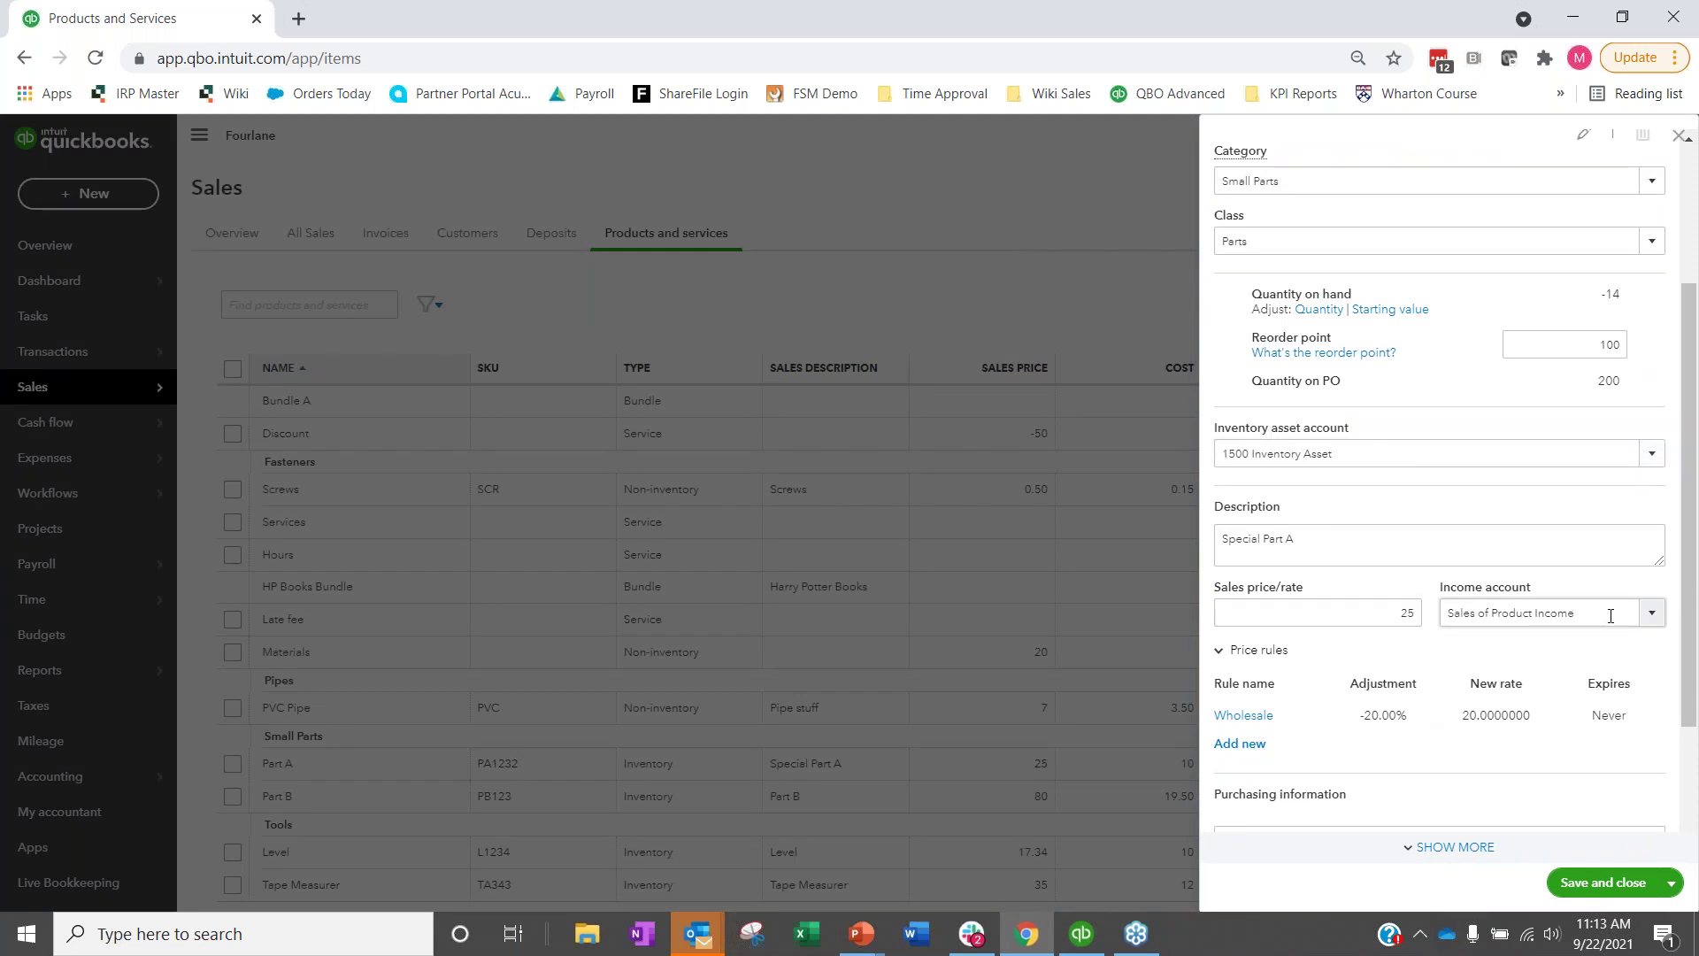
{"action": "left_click", "coordinate": [1442, 623]}
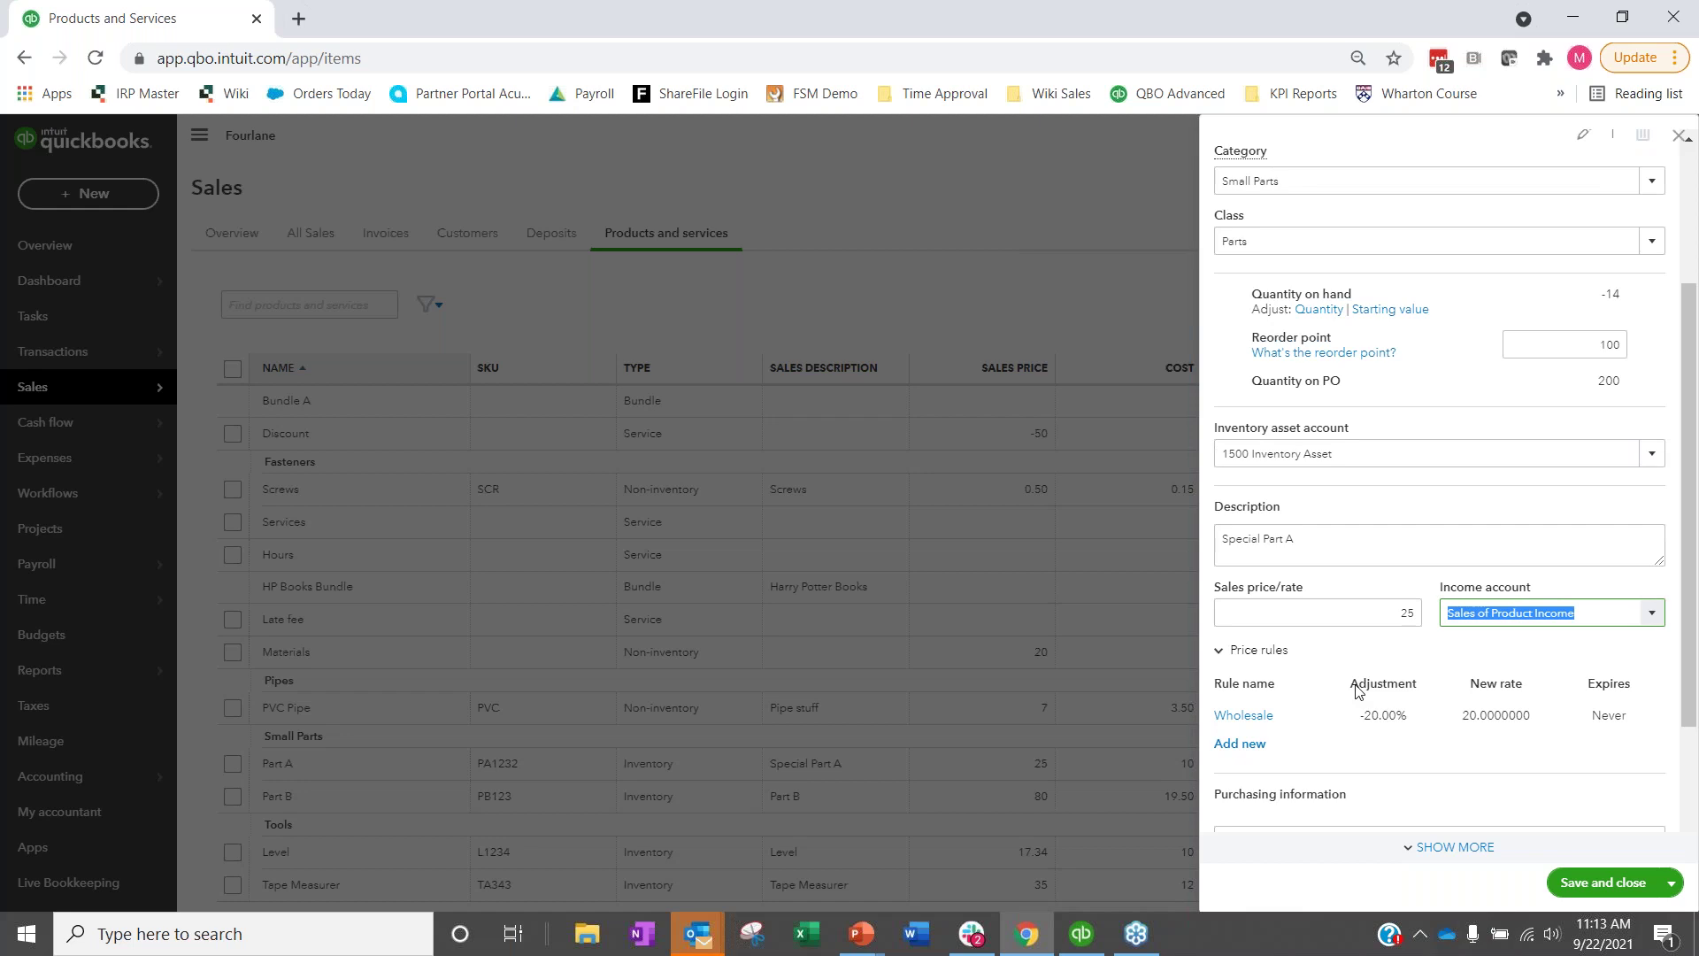
{"action": "left_click", "coordinate": [1682, 142]}
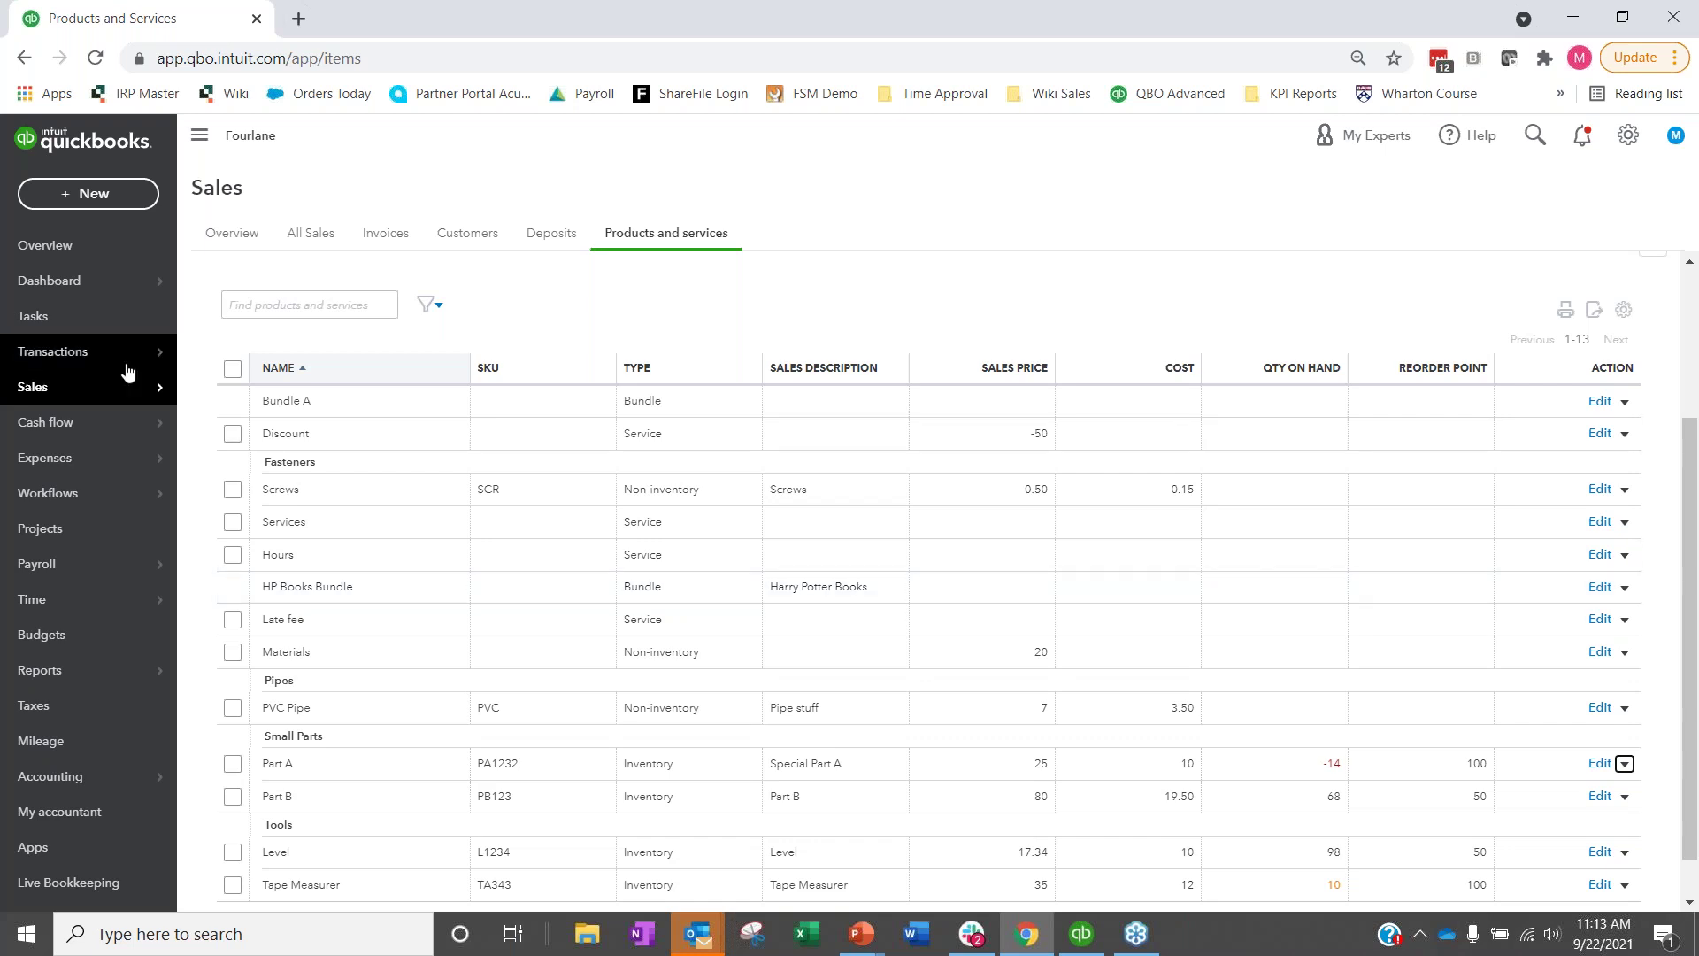
Go to the sales invoices list, create a new invoice, and select the existing customer from RDP Inc.
{"action": "mouse_move", "coordinate": [155, 387]}
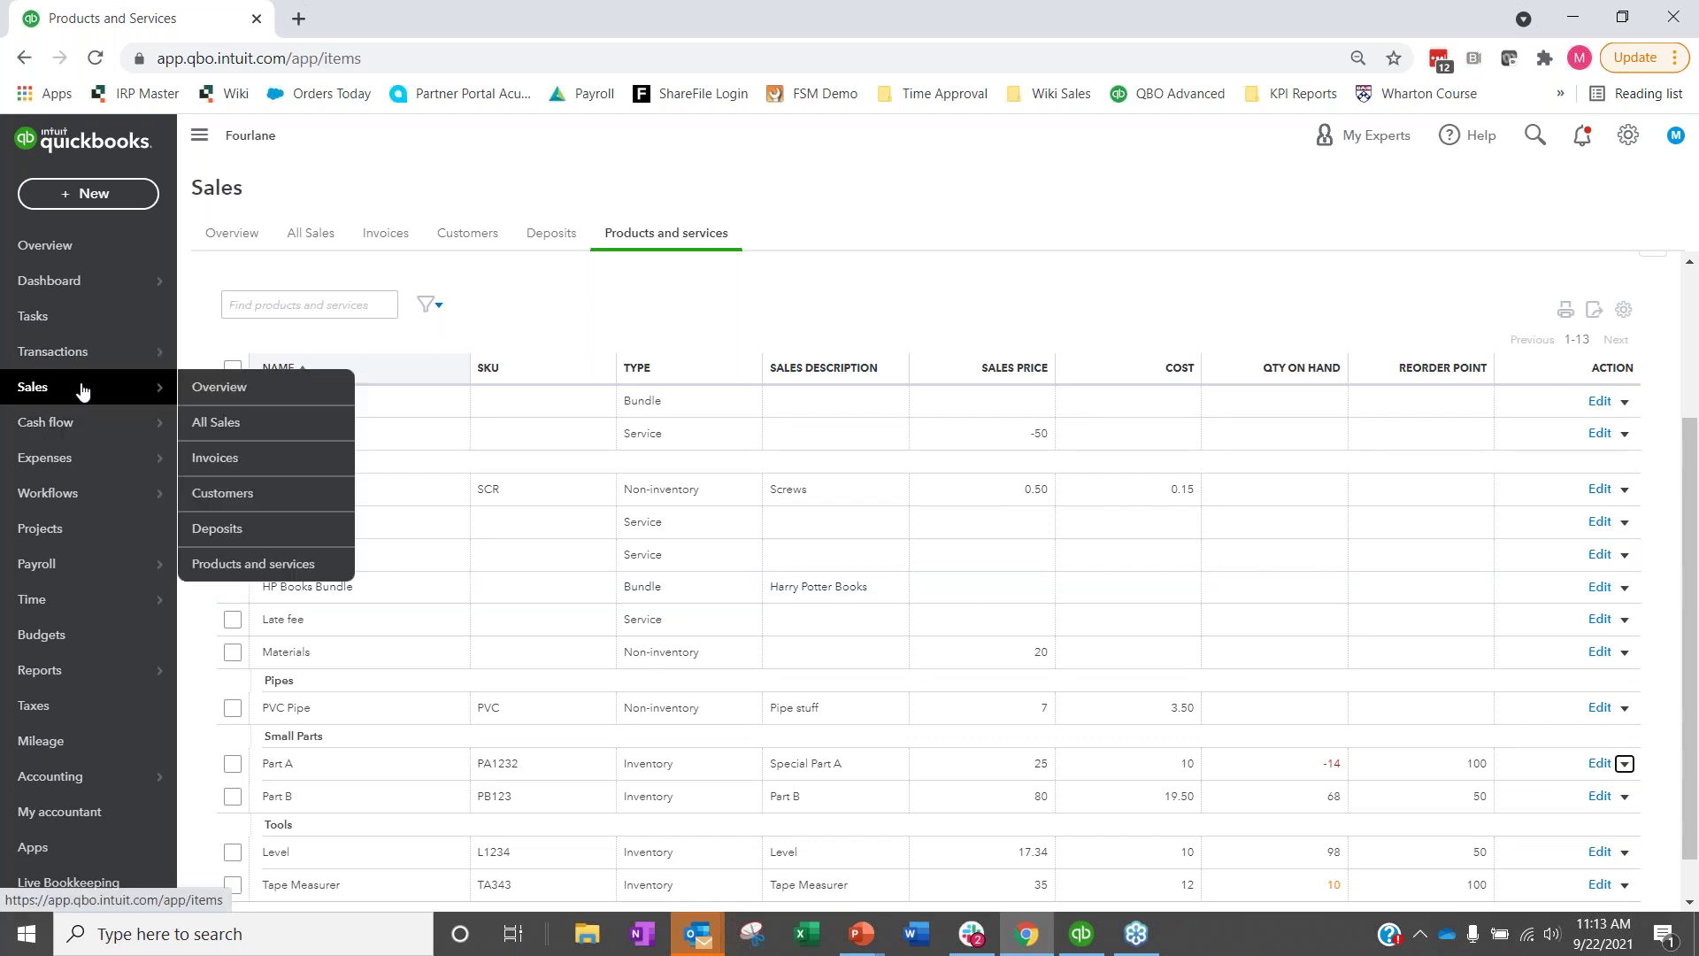
{"action": "left_click", "coordinate": [212, 457]}
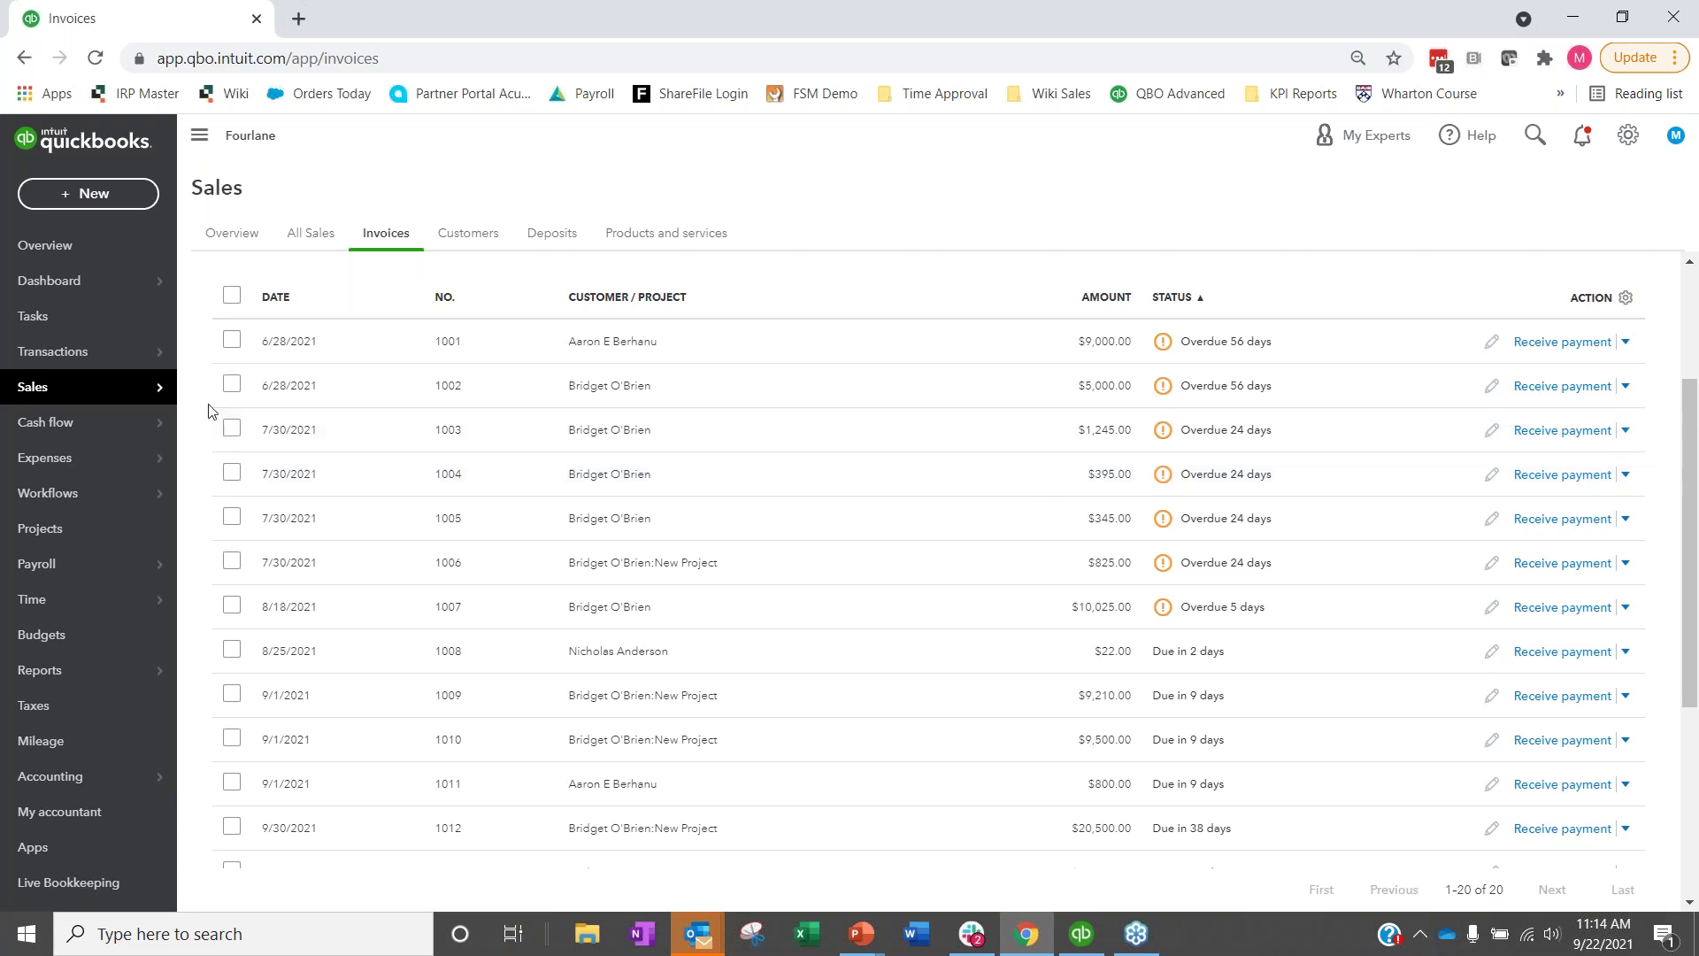
{"action": "mouse_move", "coordinate": [153, 398]}
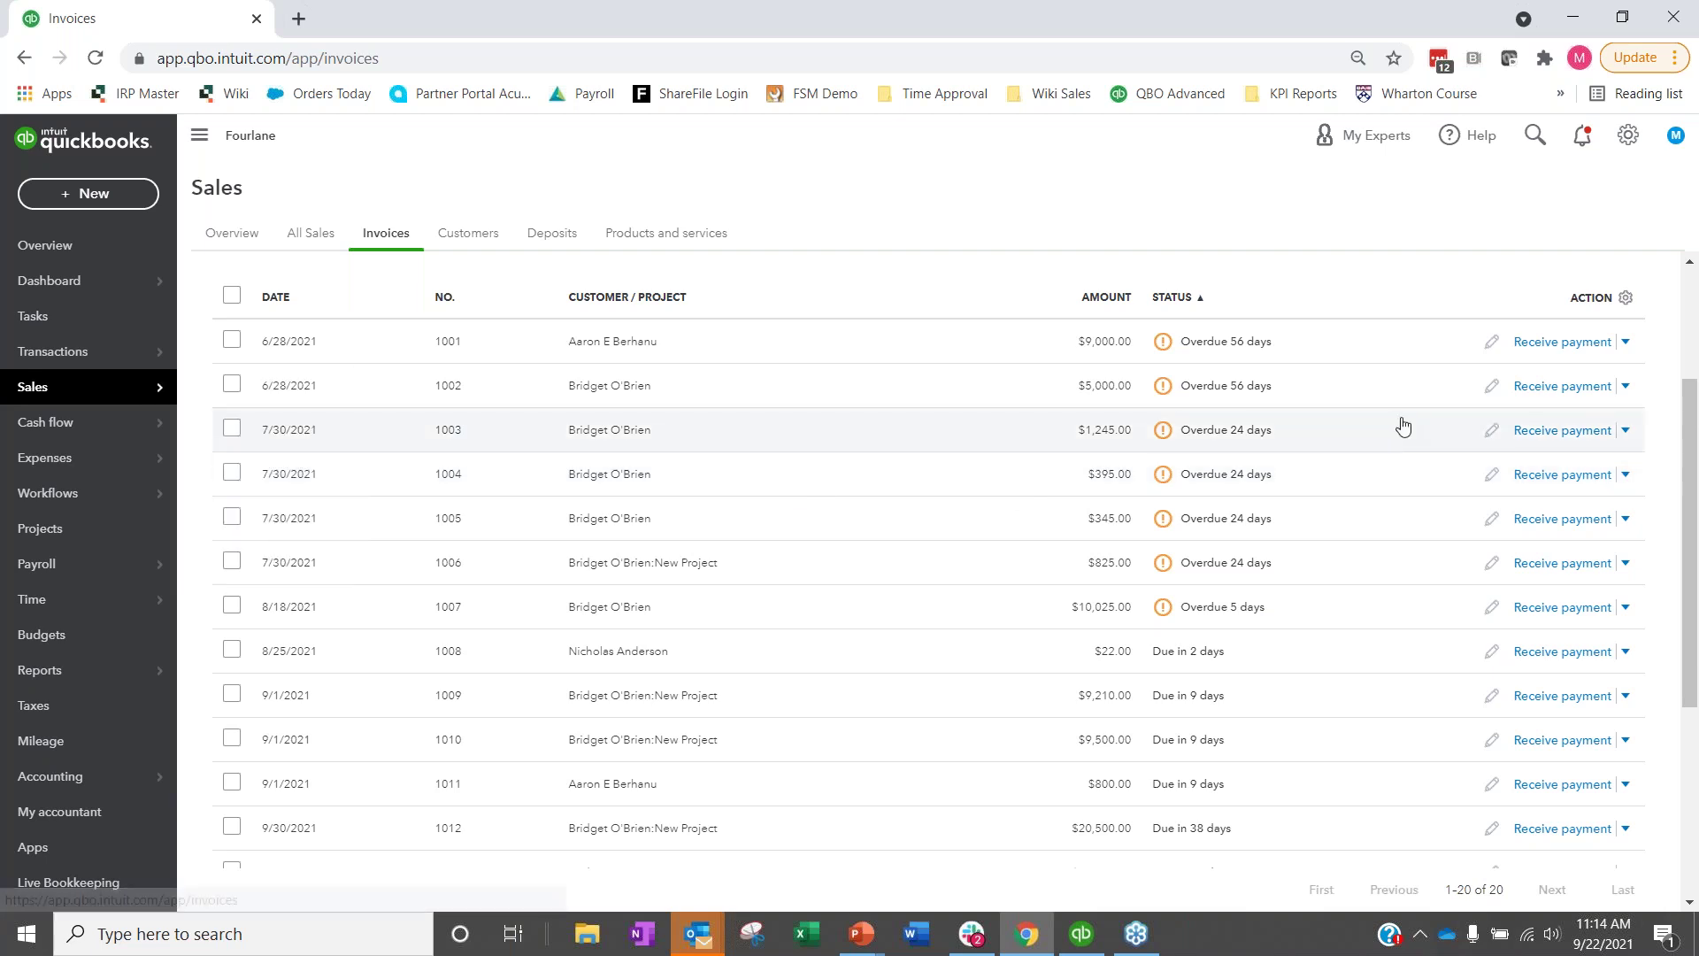
{"action": "left_click", "coordinate": [1550, 456]}
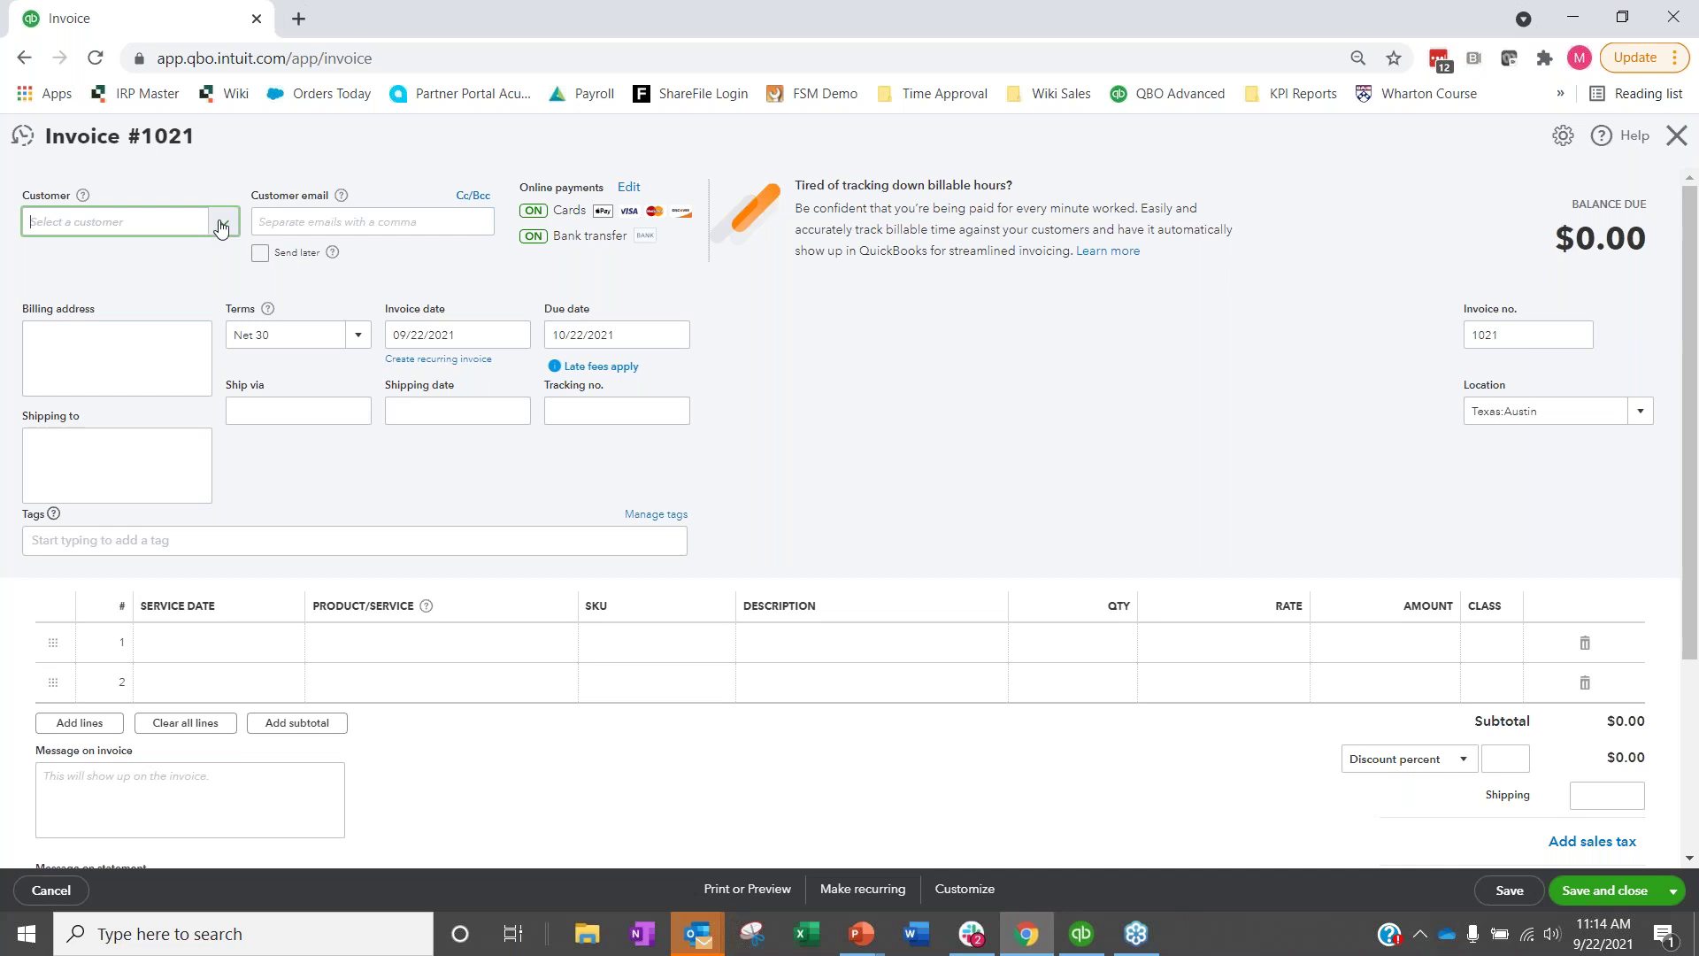
{"action": "left_click", "coordinate": [223, 222]}
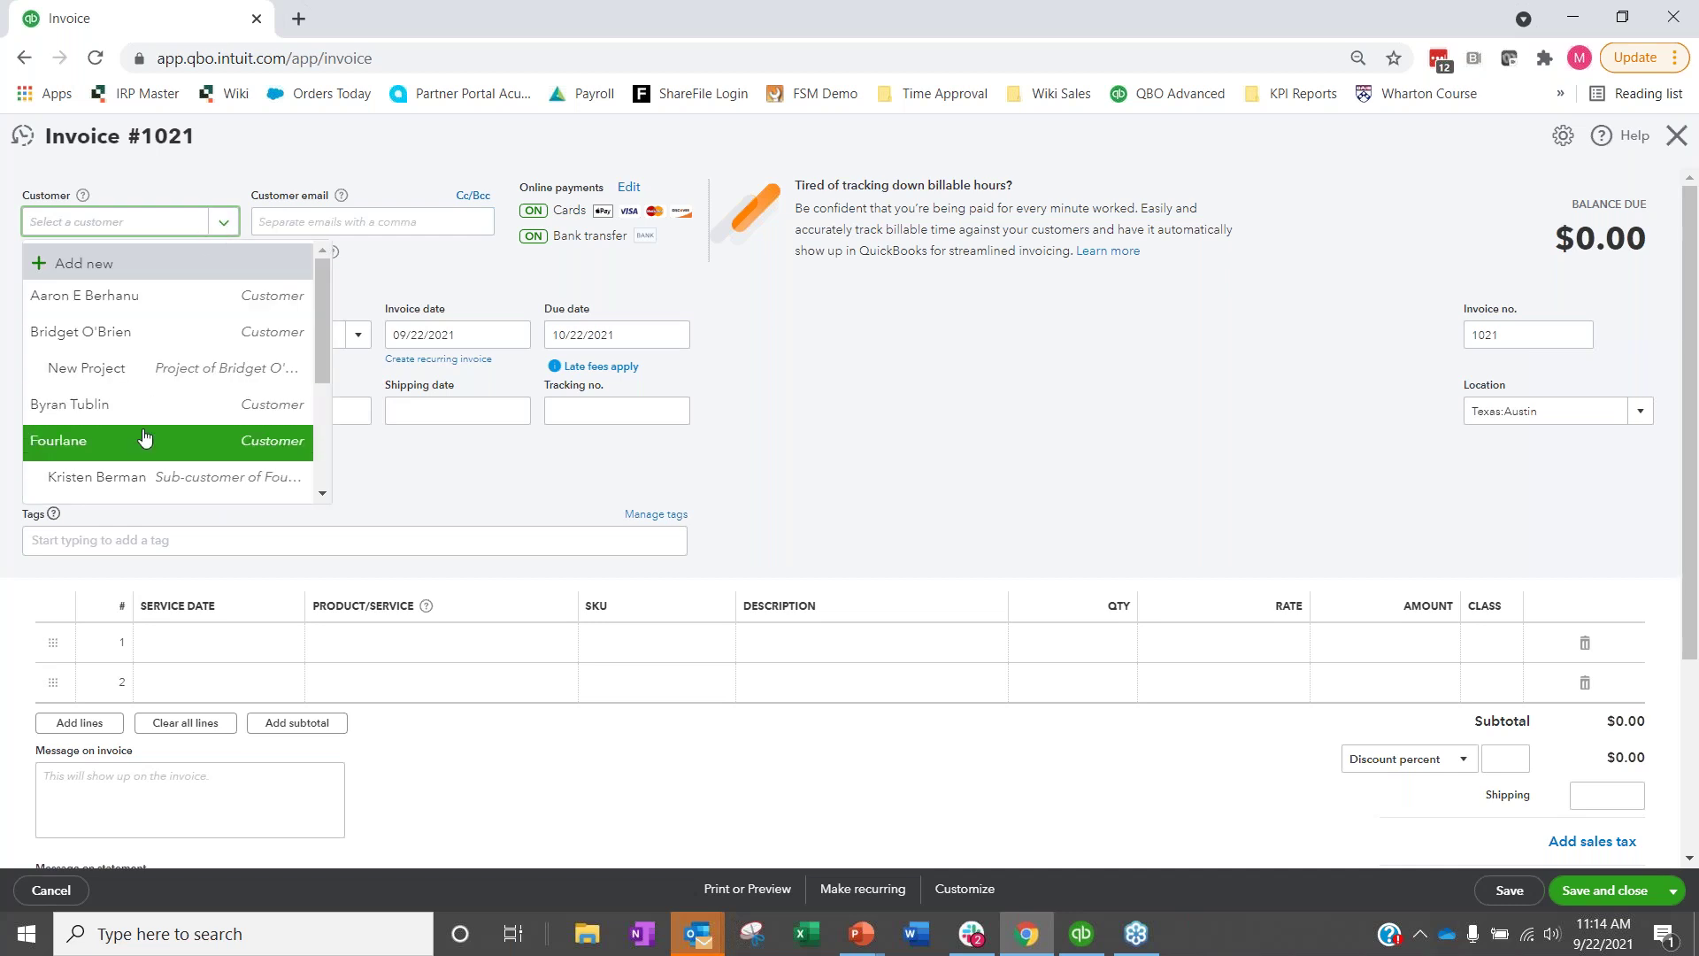
{"action": "left_click", "coordinate": [121, 409]}
Add HP Books Bundle as the product on the invoice's first line.
{"action": "scroll", "coordinate": [459, 508], "scroll_direction": "down", "scroll_amount": 3}
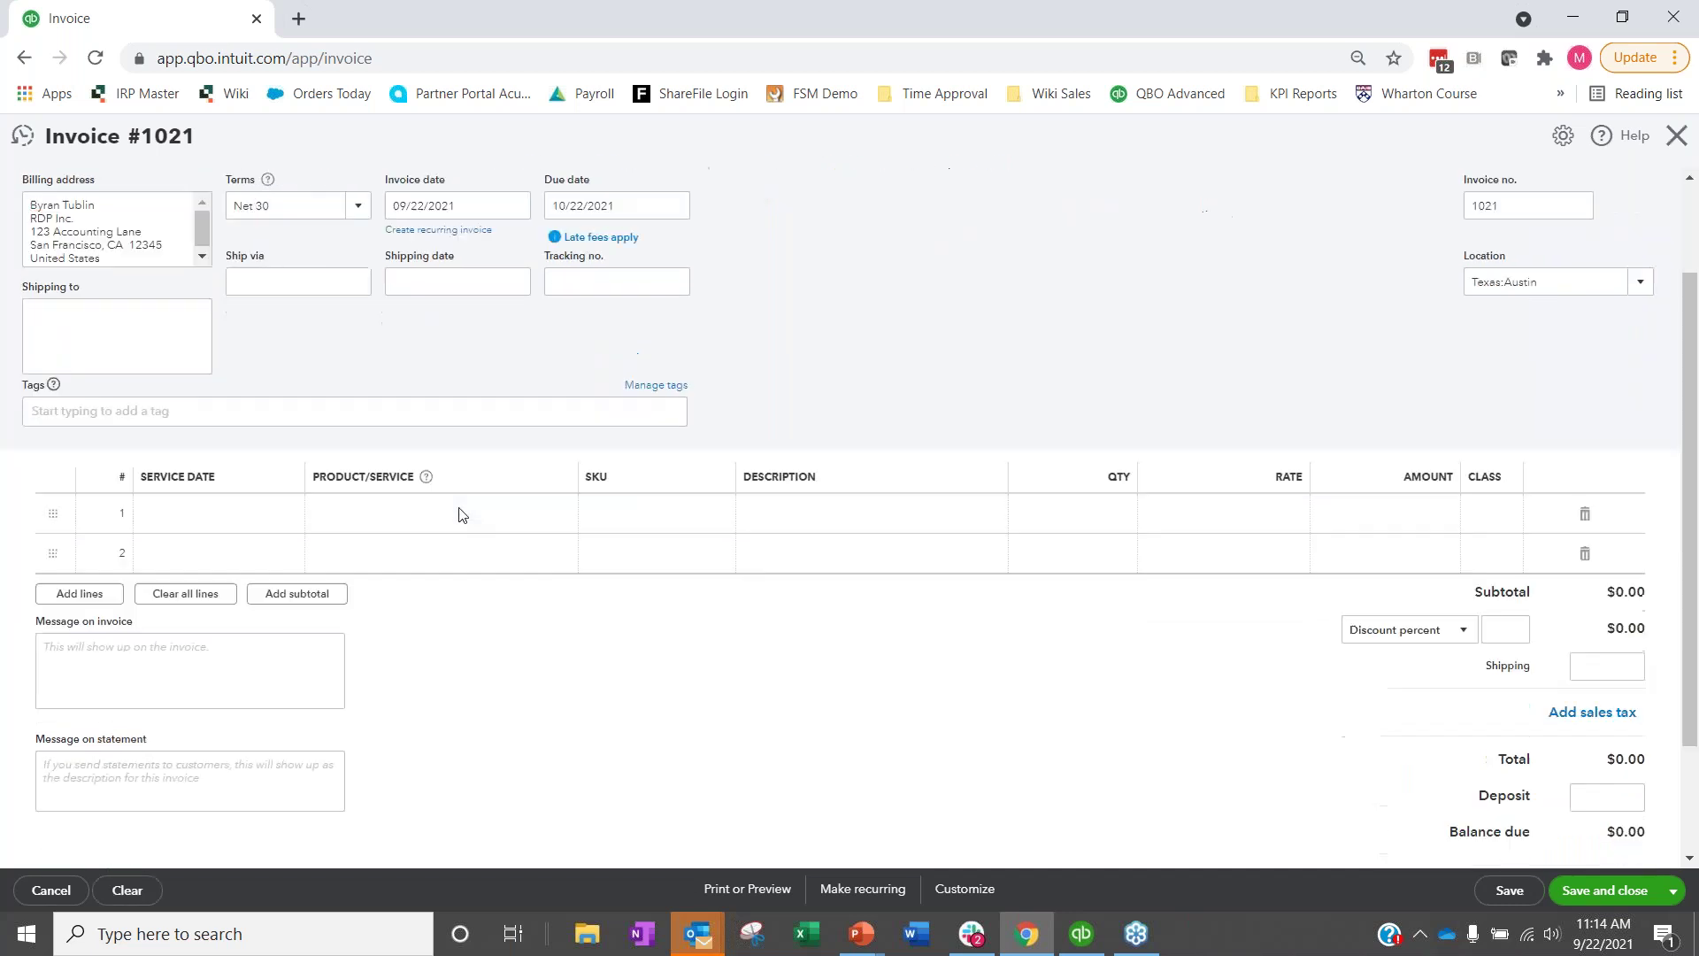
{"action": "scroll", "coordinate": [261, 332], "scroll_direction": "up", "scroll_amount": 1}
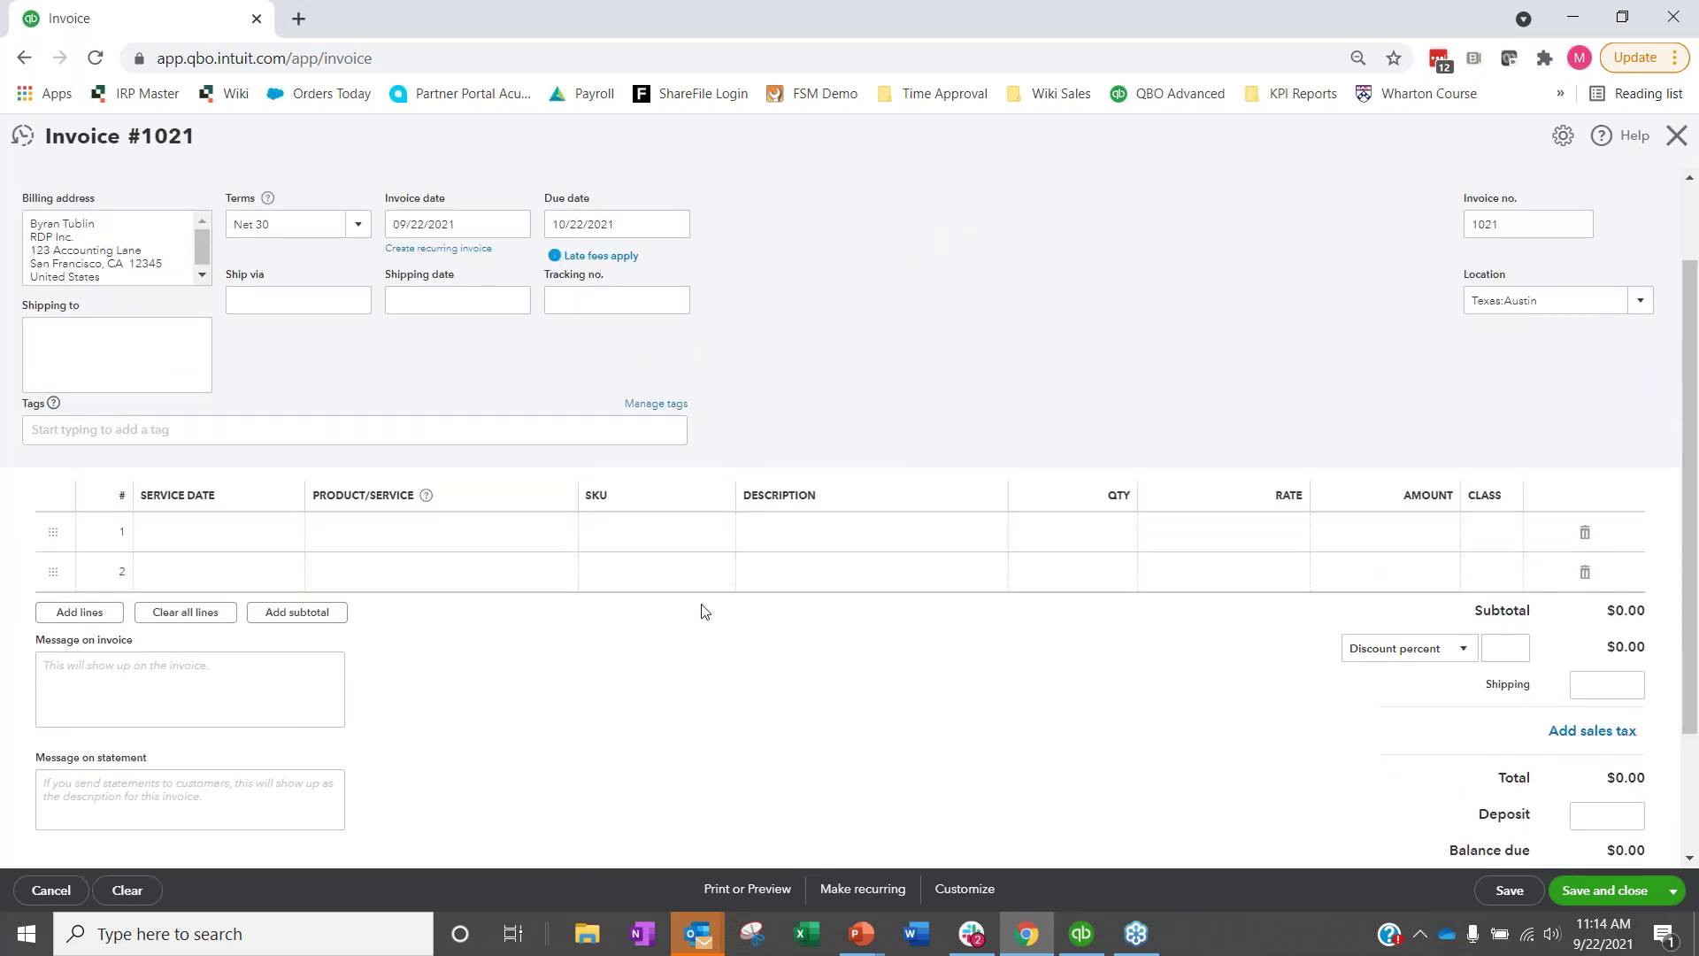
{"action": "scroll", "coordinate": [701, 609], "scroll_direction": "down", "scroll_amount": 1}
{"action": "left_click", "coordinate": [505, 428]}
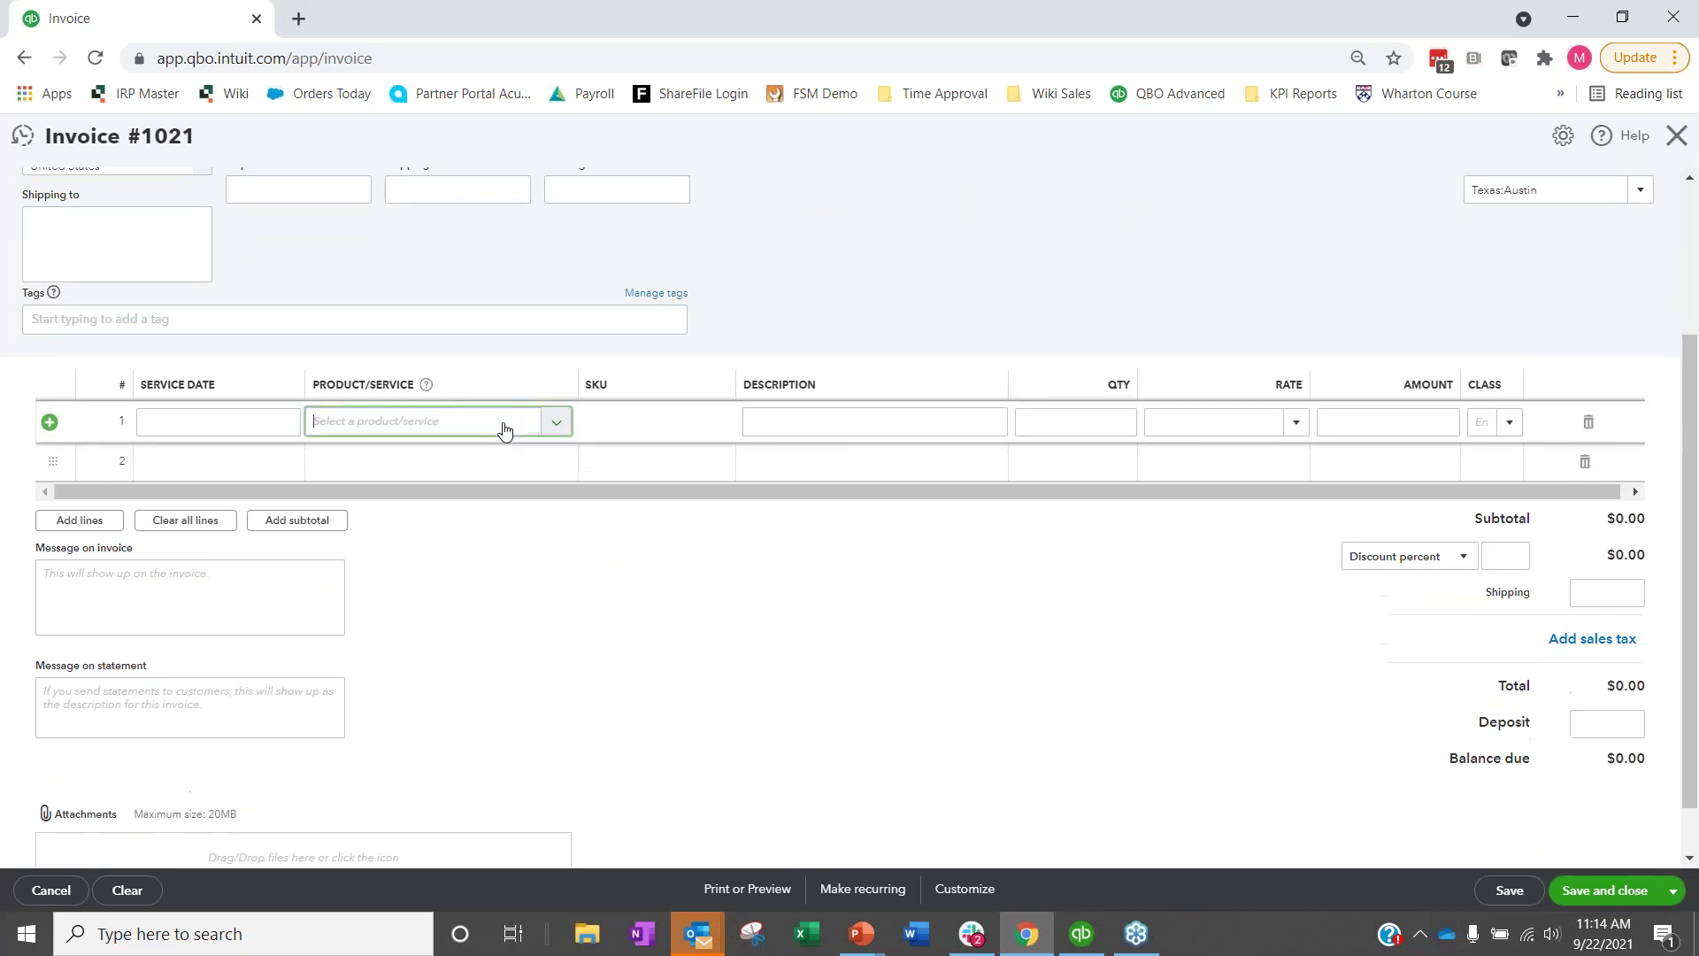
{"action": "left_click", "coordinate": [558, 425]}
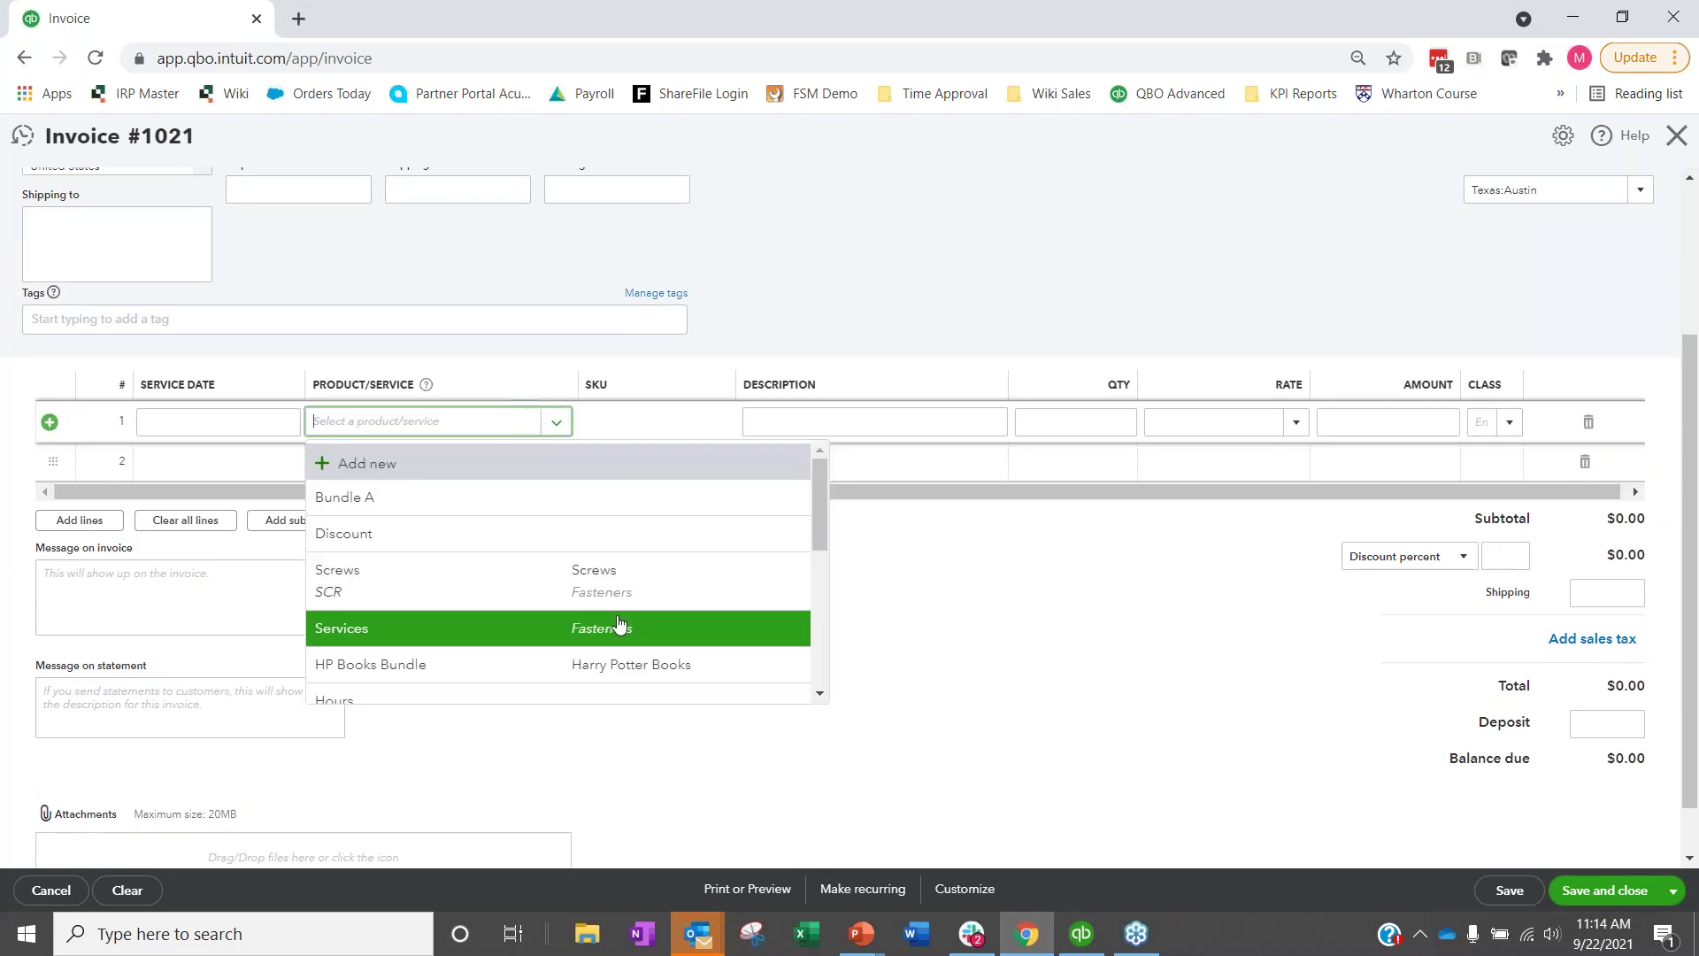
{"action": "scroll", "coordinate": [619, 624], "scroll_direction": "down", "scroll_amount": 1}
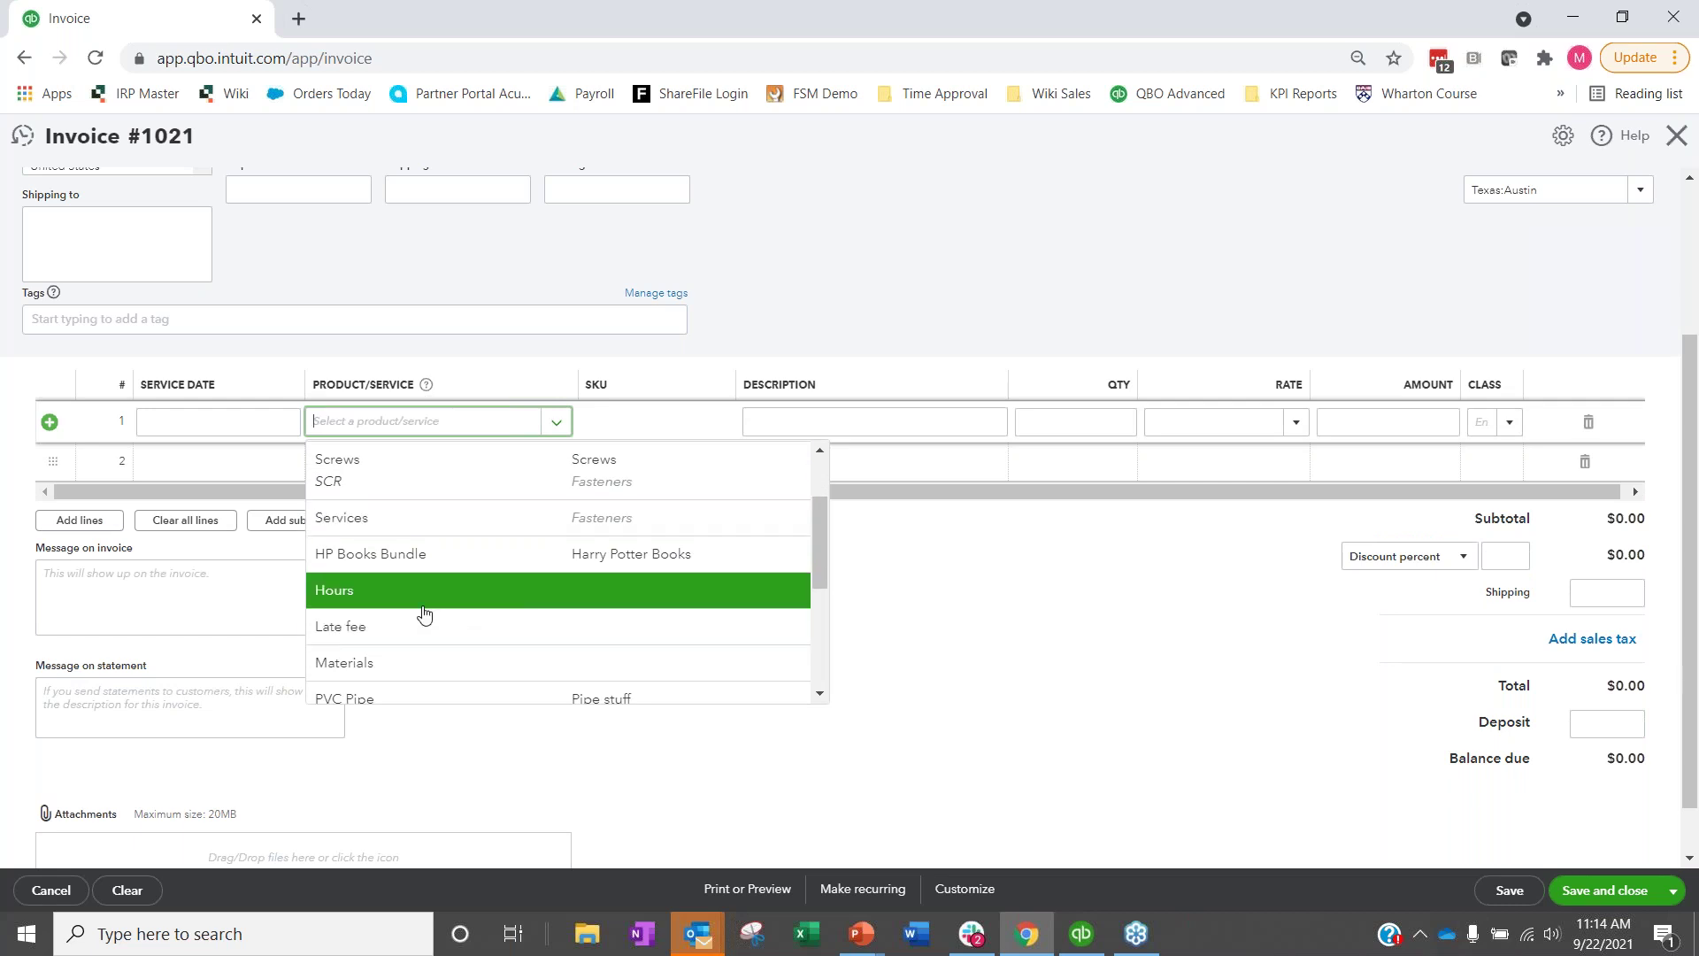
{"action": "scroll", "coordinate": [514, 675], "scroll_direction": "down", "scroll_amount": 1}
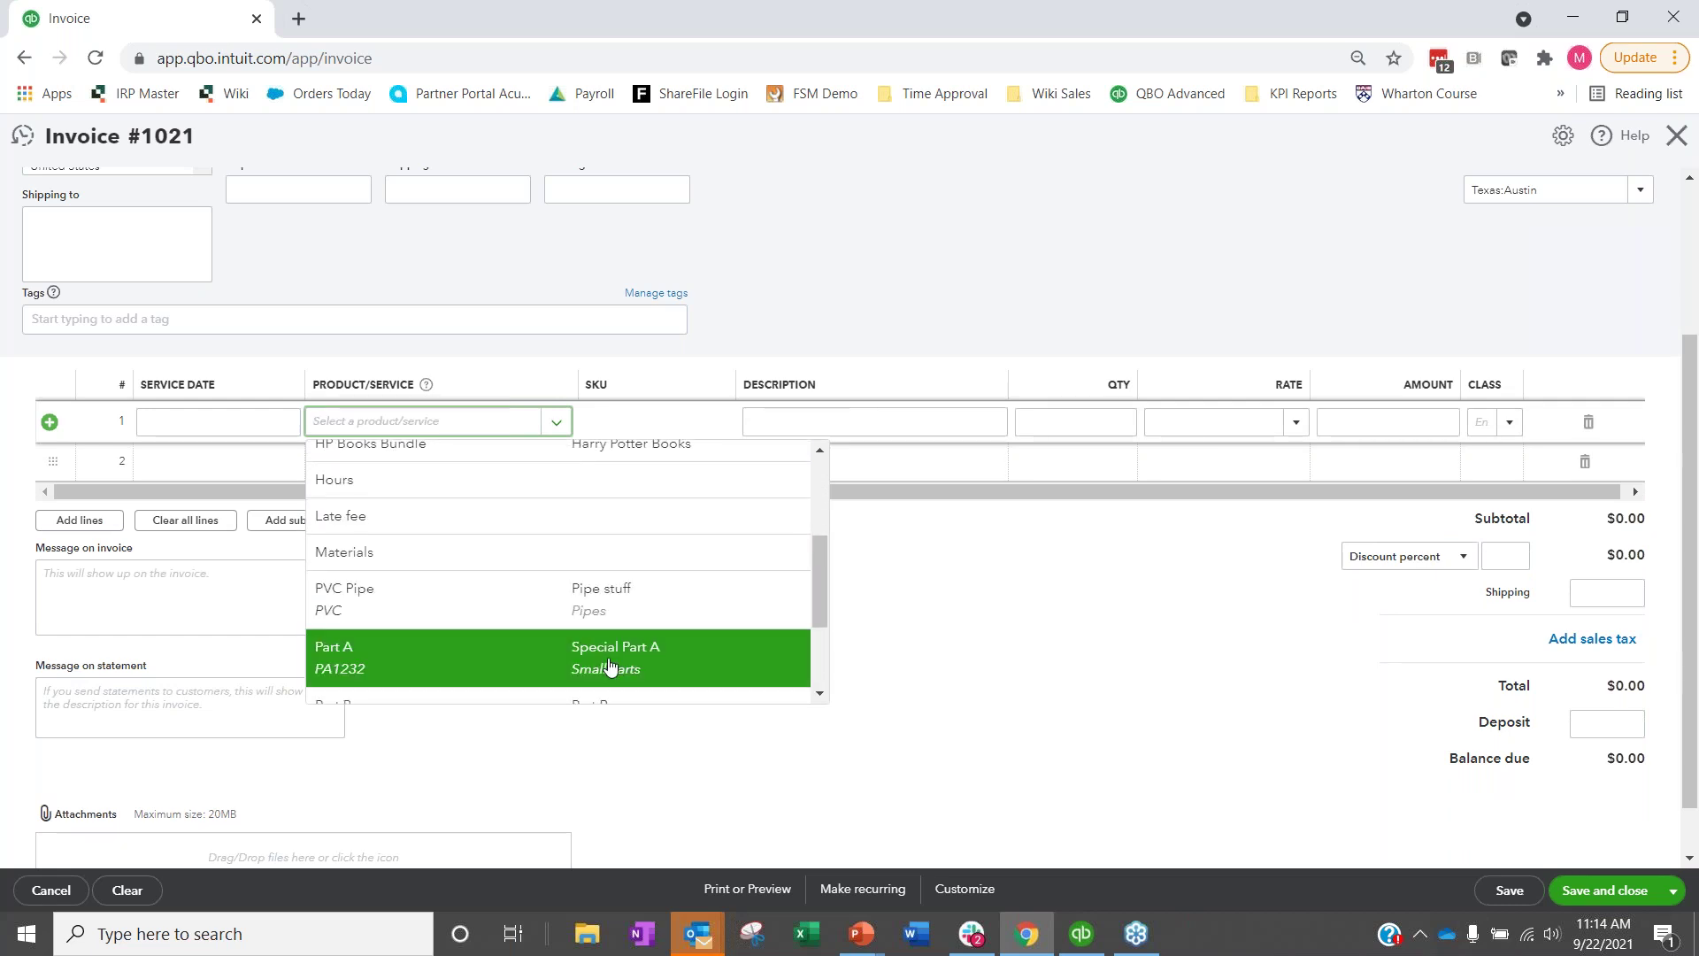
{"action": "scroll", "coordinate": [563, 567], "scroll_direction": "up", "scroll_amount": 2}
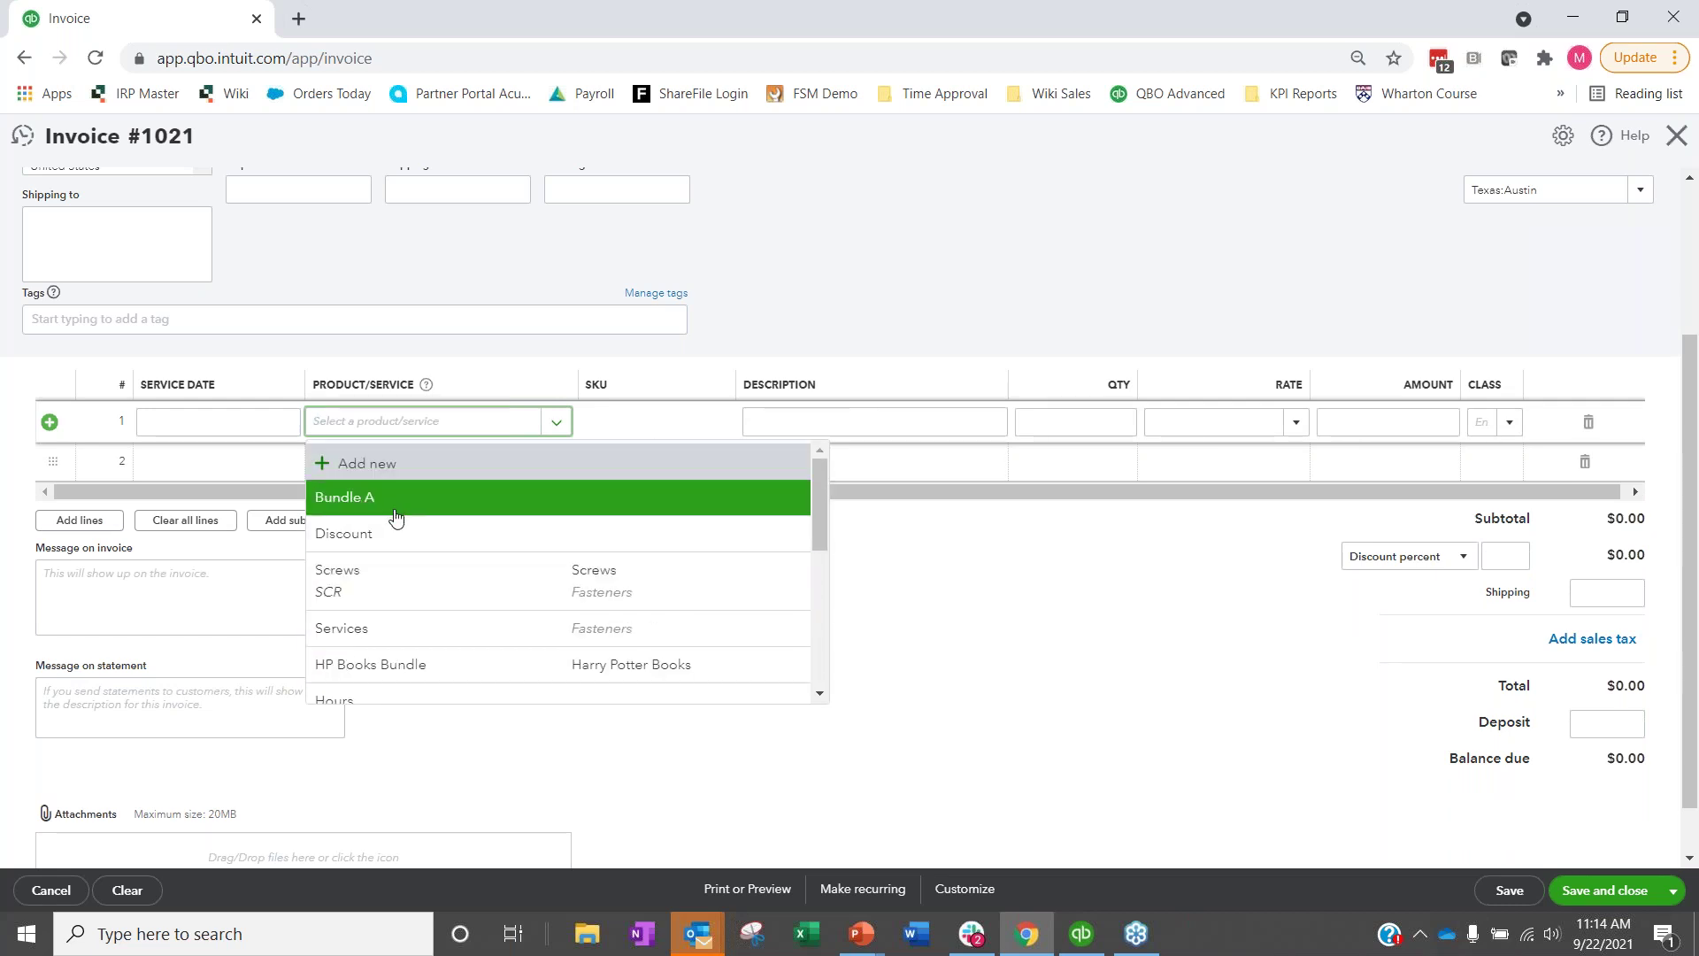
{"action": "scroll", "coordinate": [393, 540], "scroll_direction": "down", "scroll_amount": 1}
{"action": "left_click", "coordinate": [412, 567]}
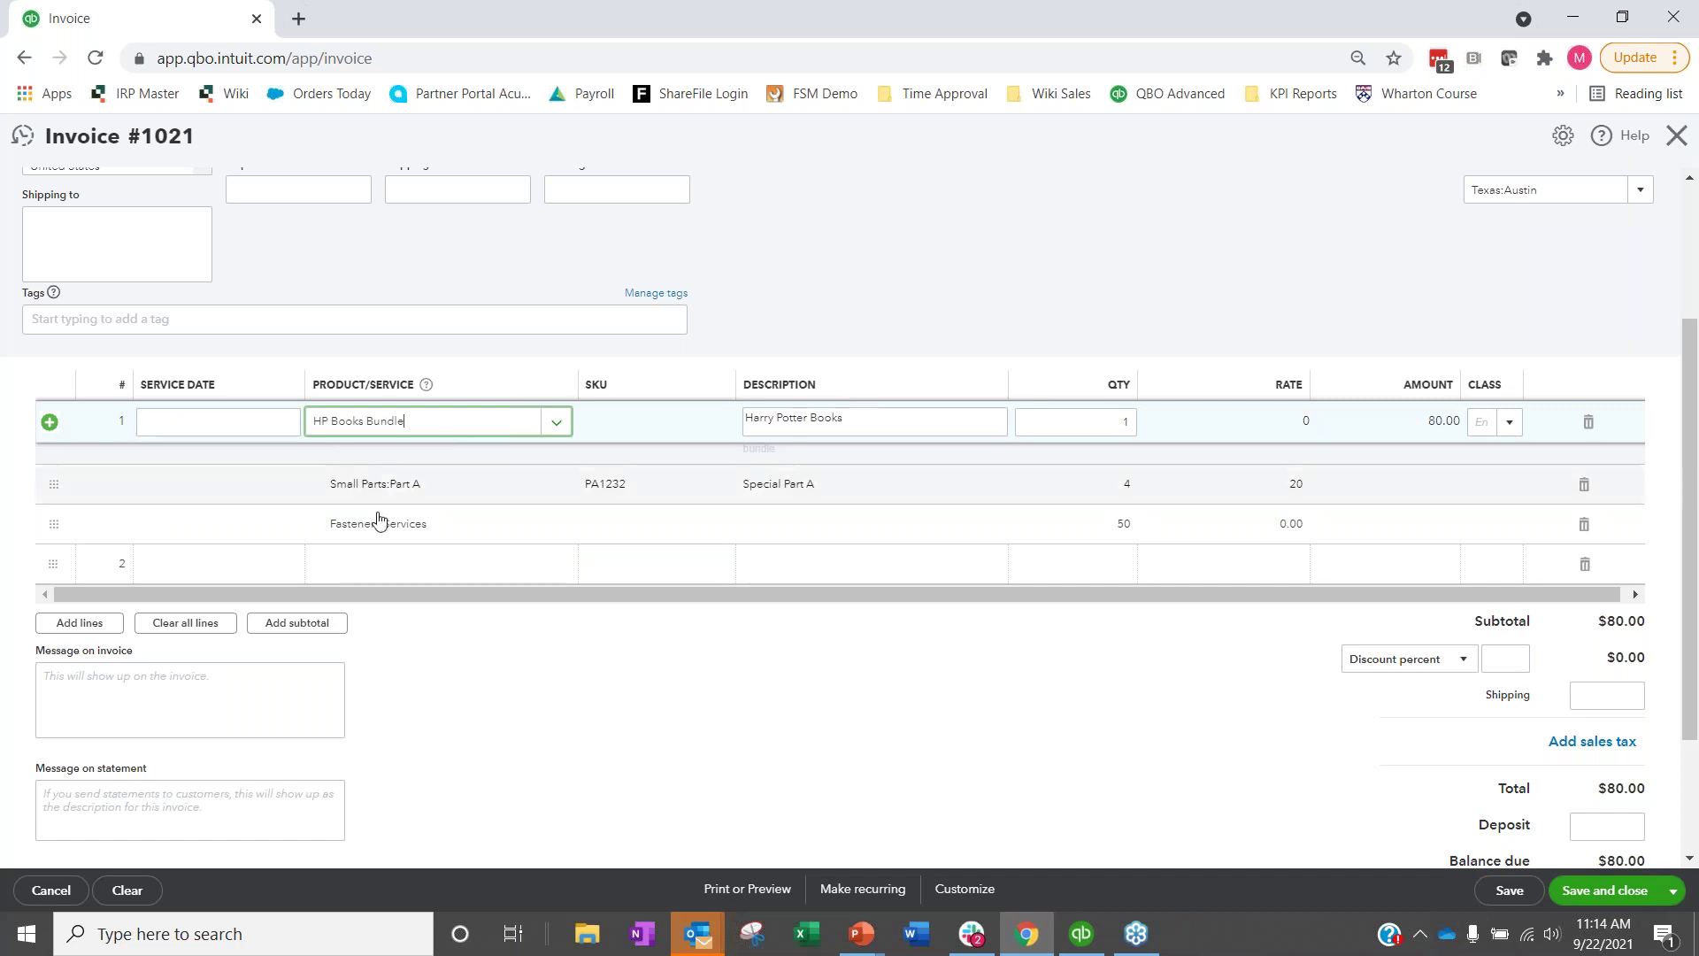
Set the HP Books Bundle quantity on the invoice to 2 and minimize the calendar reminders window.
{"action": "left_click", "coordinate": [676, 564]}
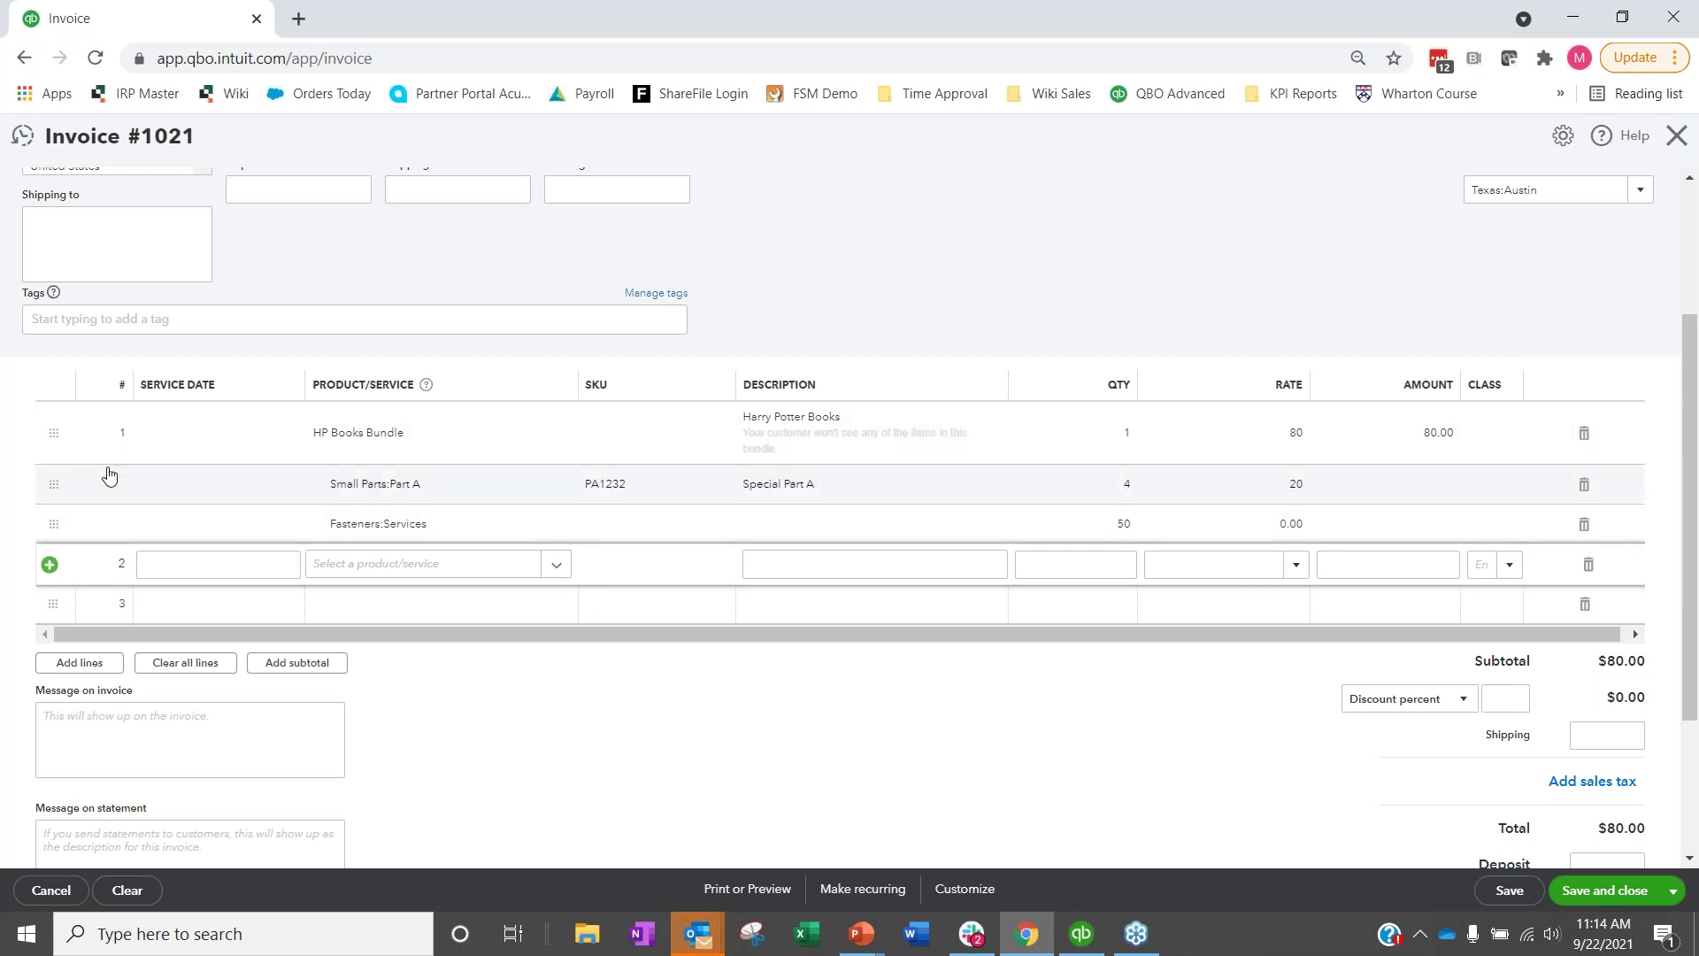
{"action": "left_click", "coordinate": [142, 566]}
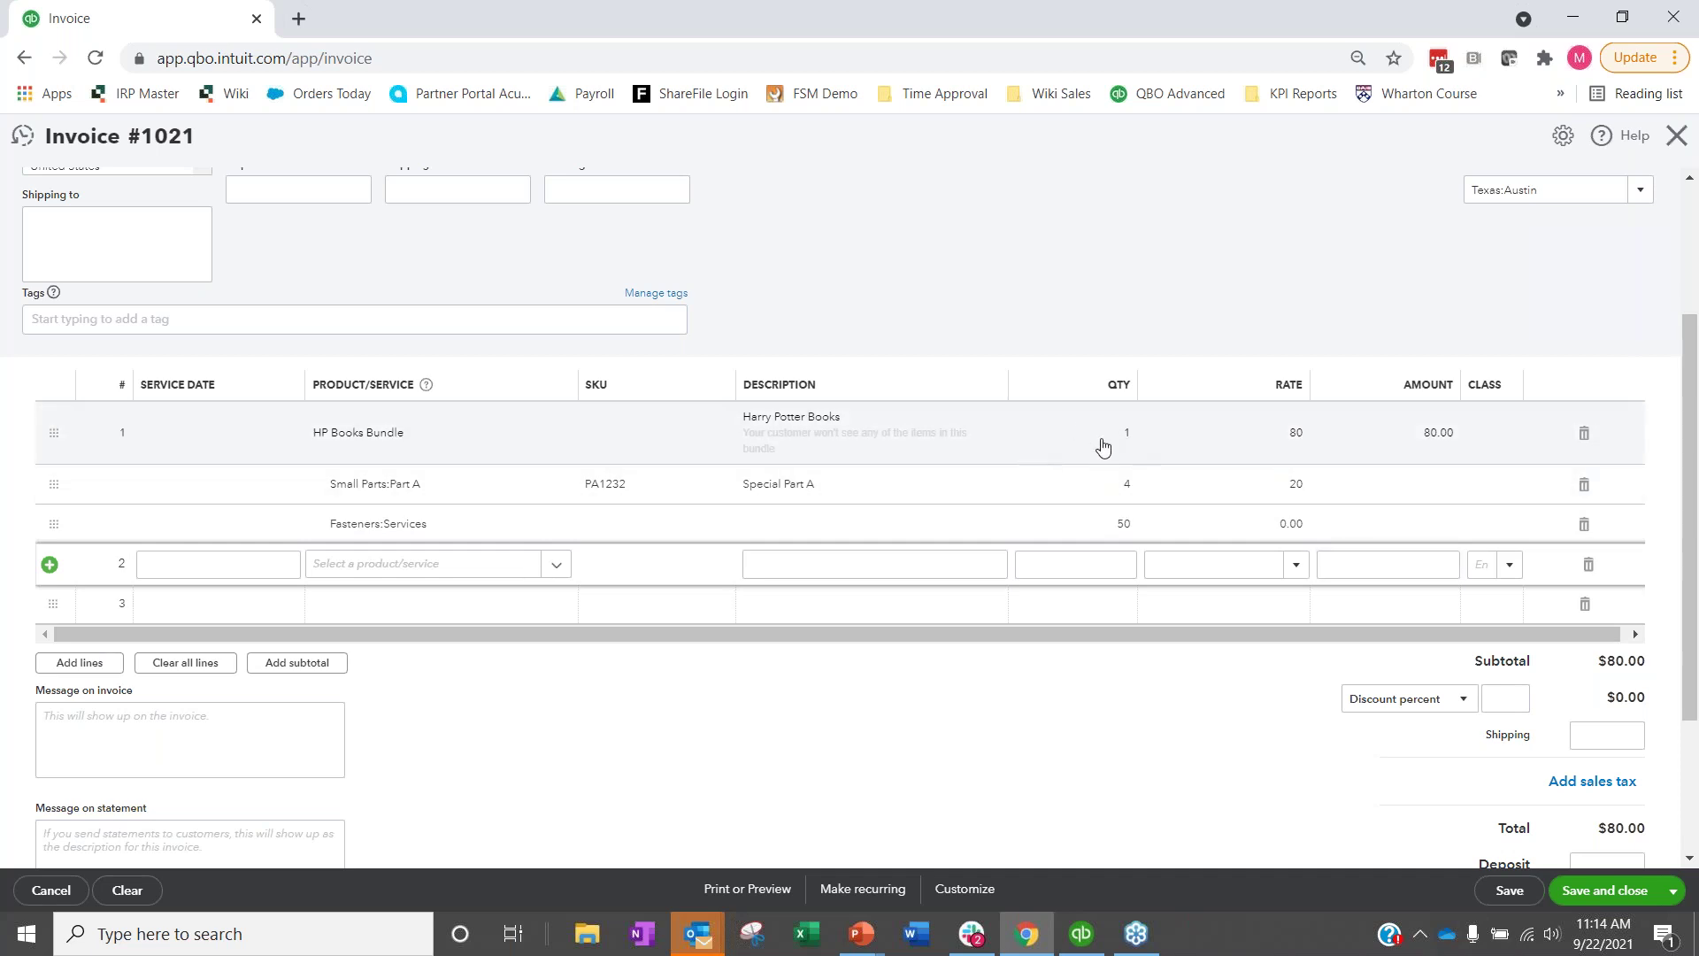
{"action": "left_click", "coordinate": [1122, 434]}
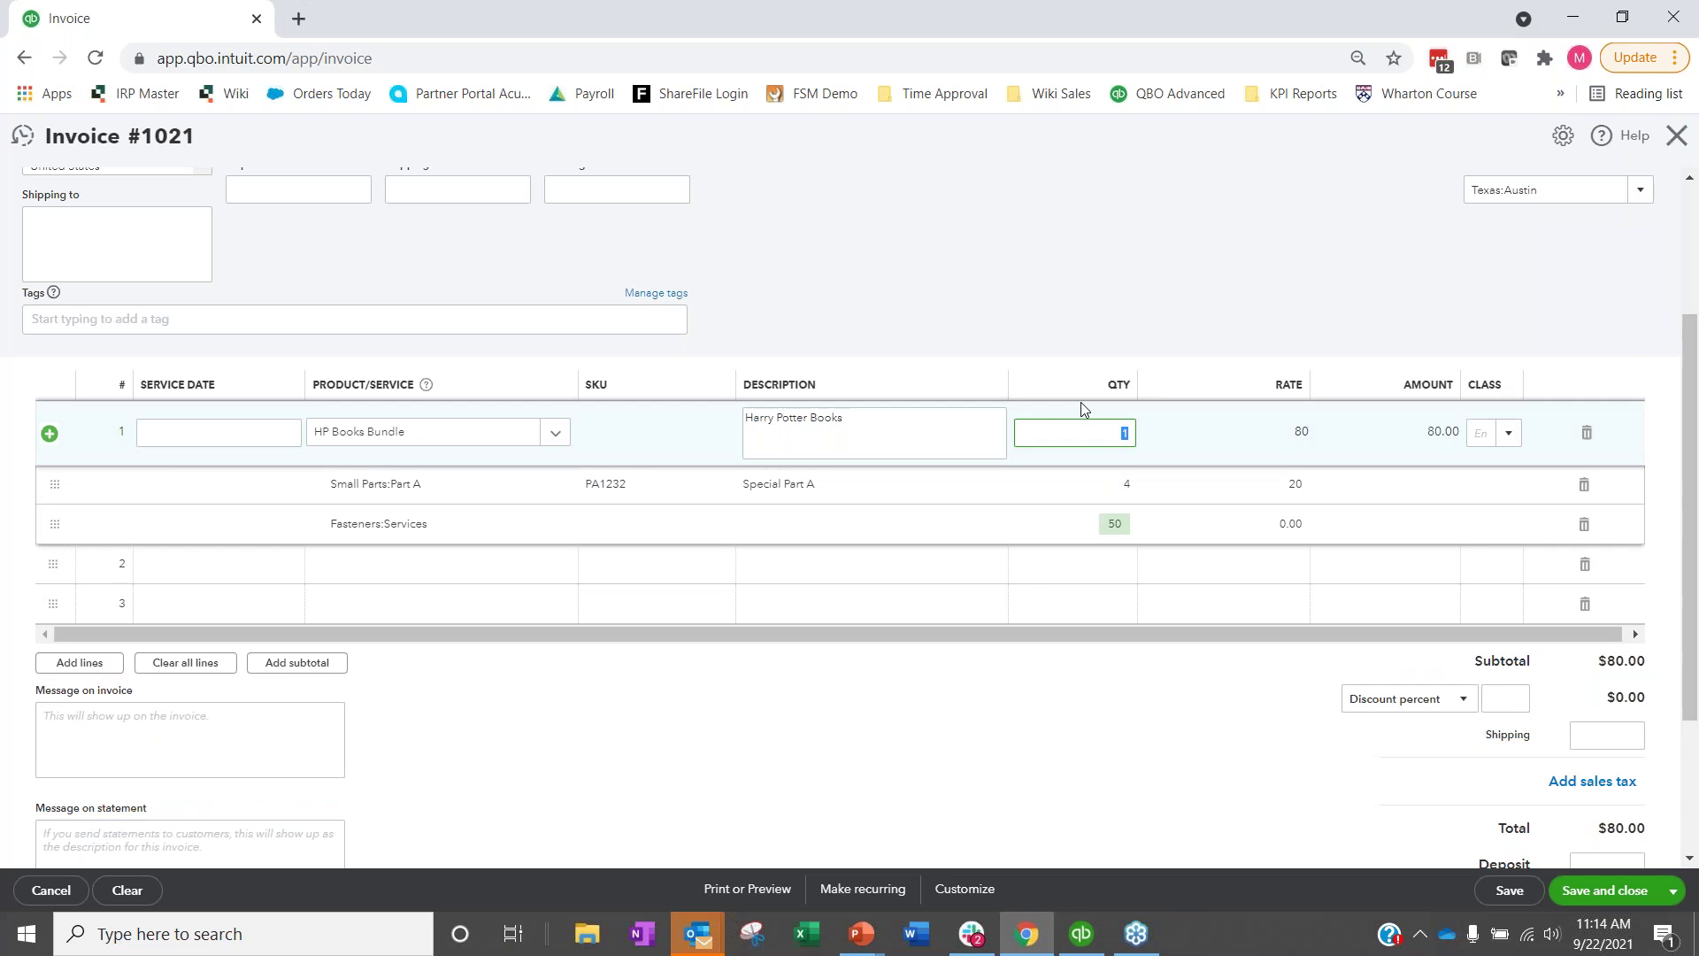
{"action": "key", "text": "Tab"}
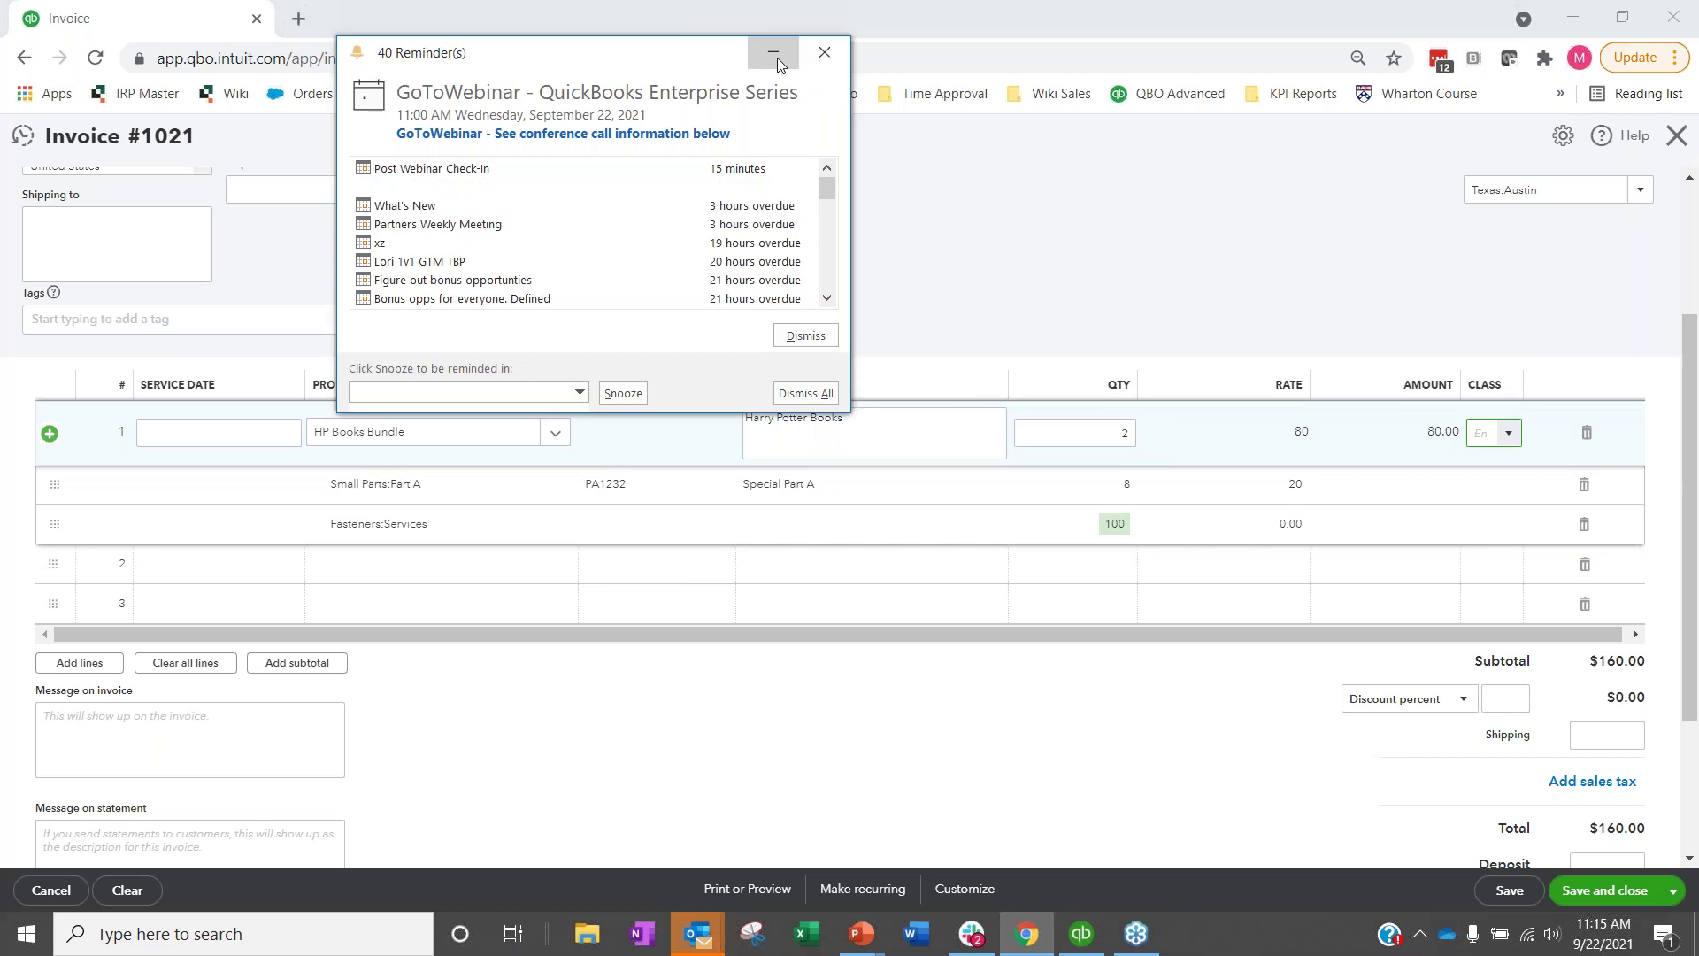
{"action": "left_click", "coordinate": [776, 54]}
Set the quantity of the Part A component within the invoice's bundle to 50.
{"action": "left_click", "coordinate": [1155, 496]}
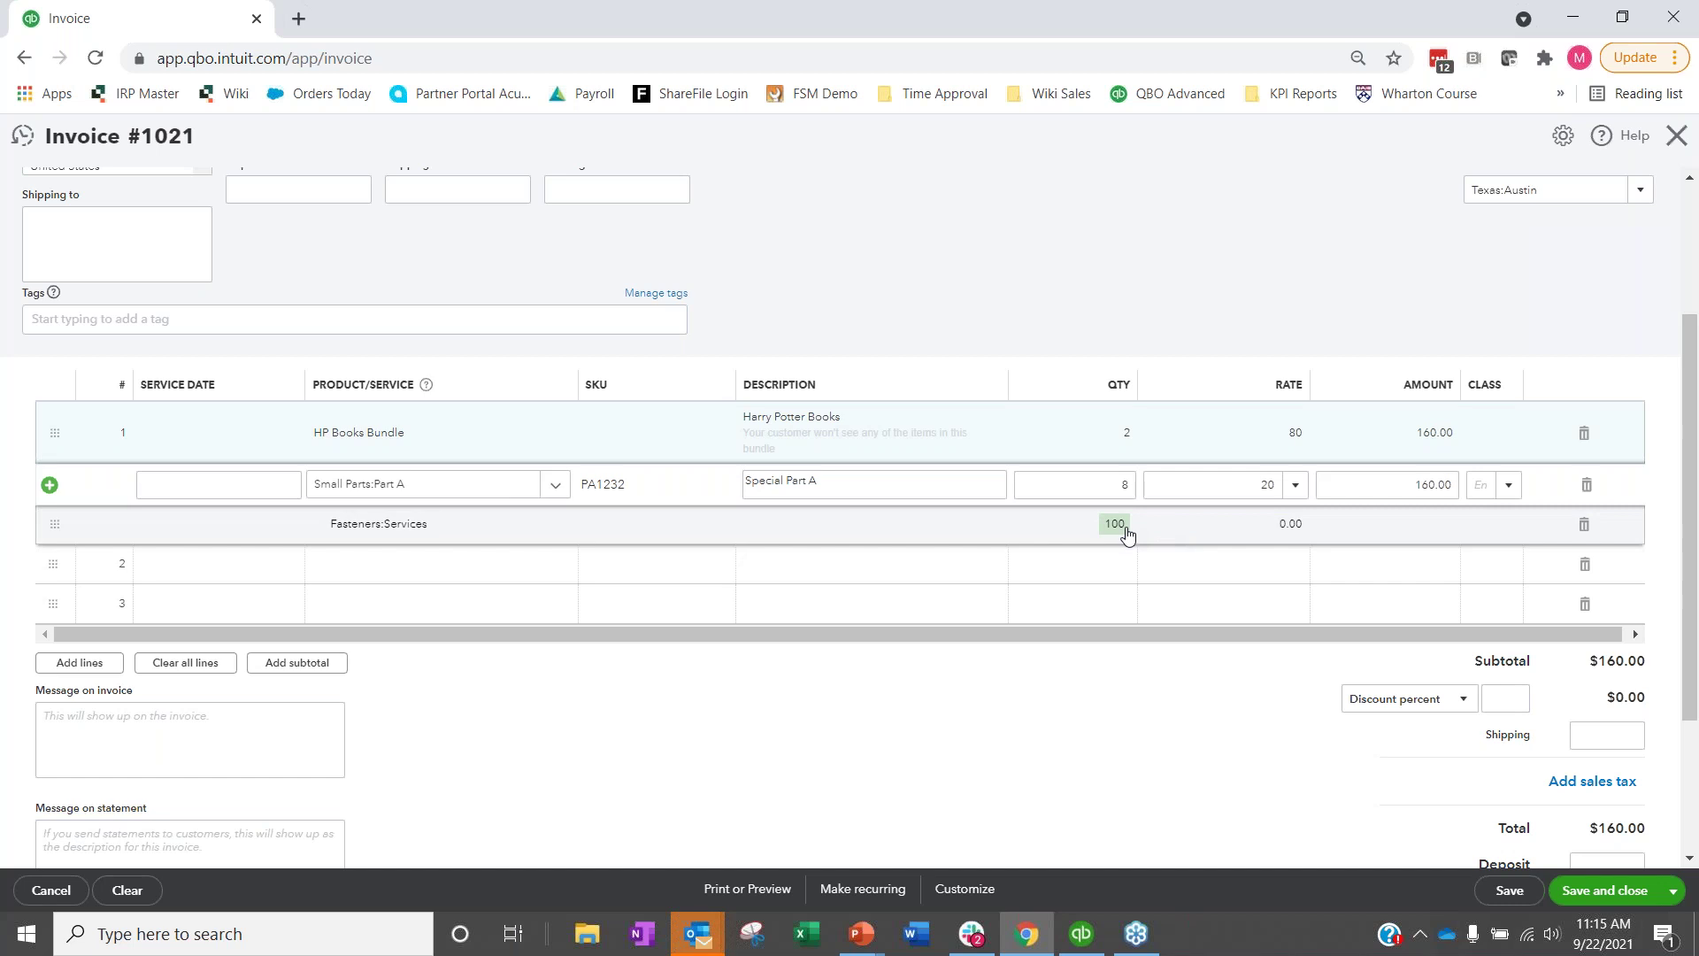
{"action": "left_click", "coordinate": [1070, 434]}
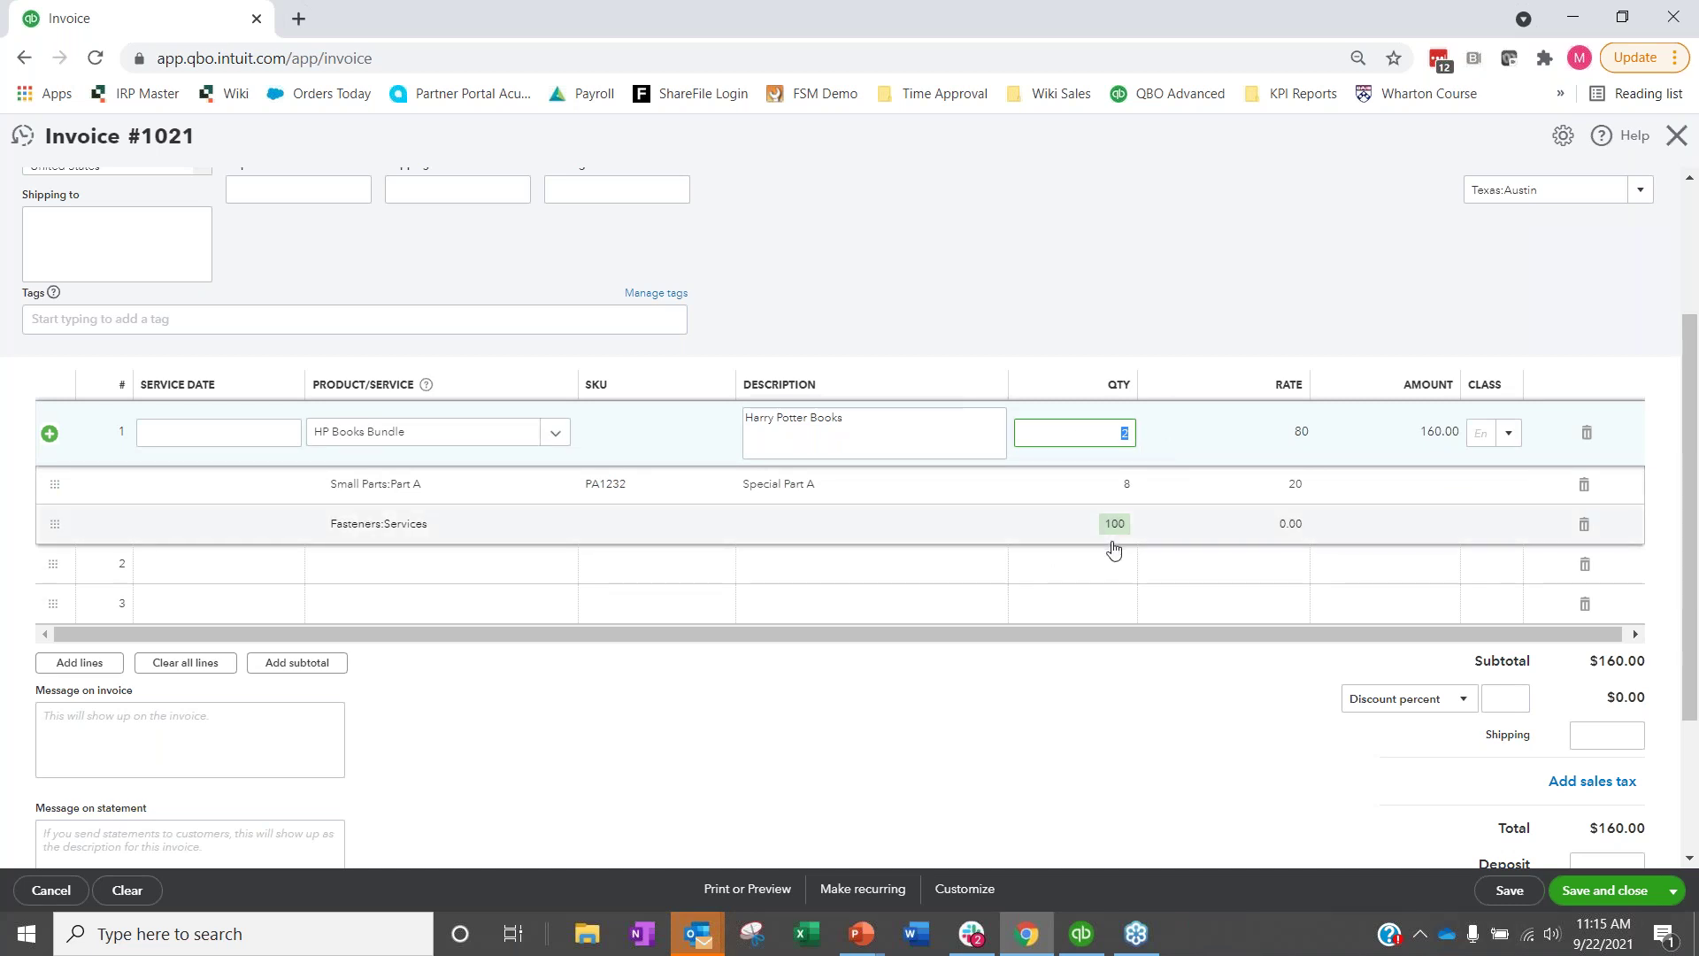
{"action": "left_click", "coordinate": [1126, 485]}
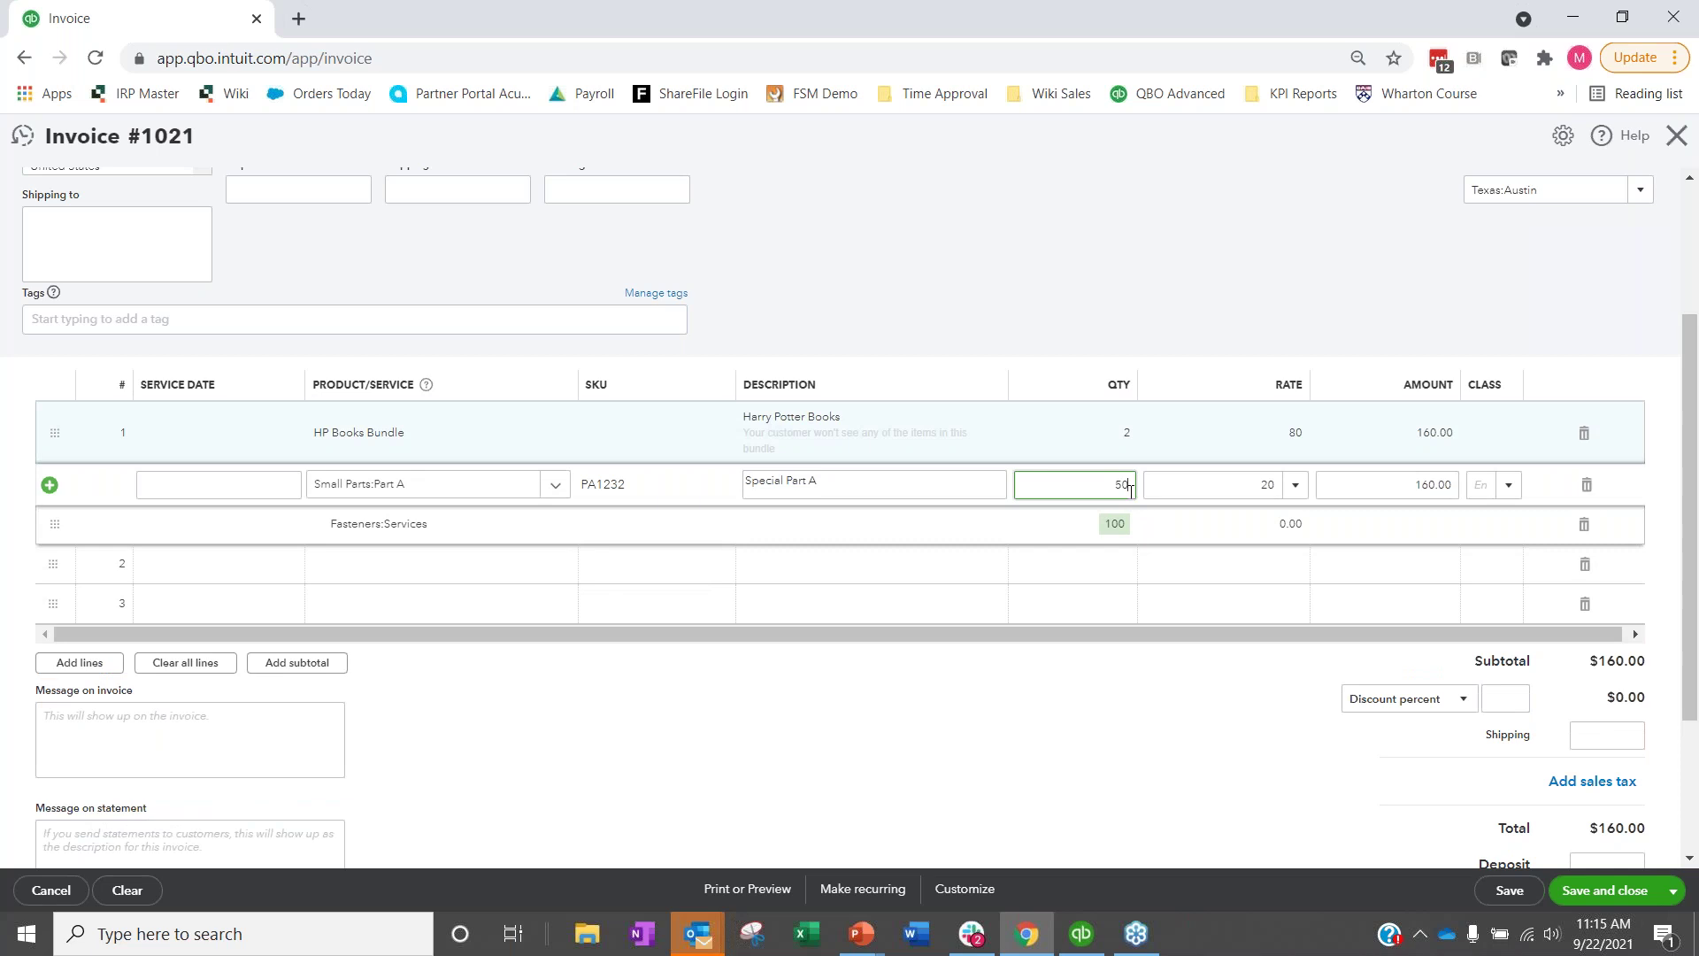
{"action": "key", "text": "Tab"}
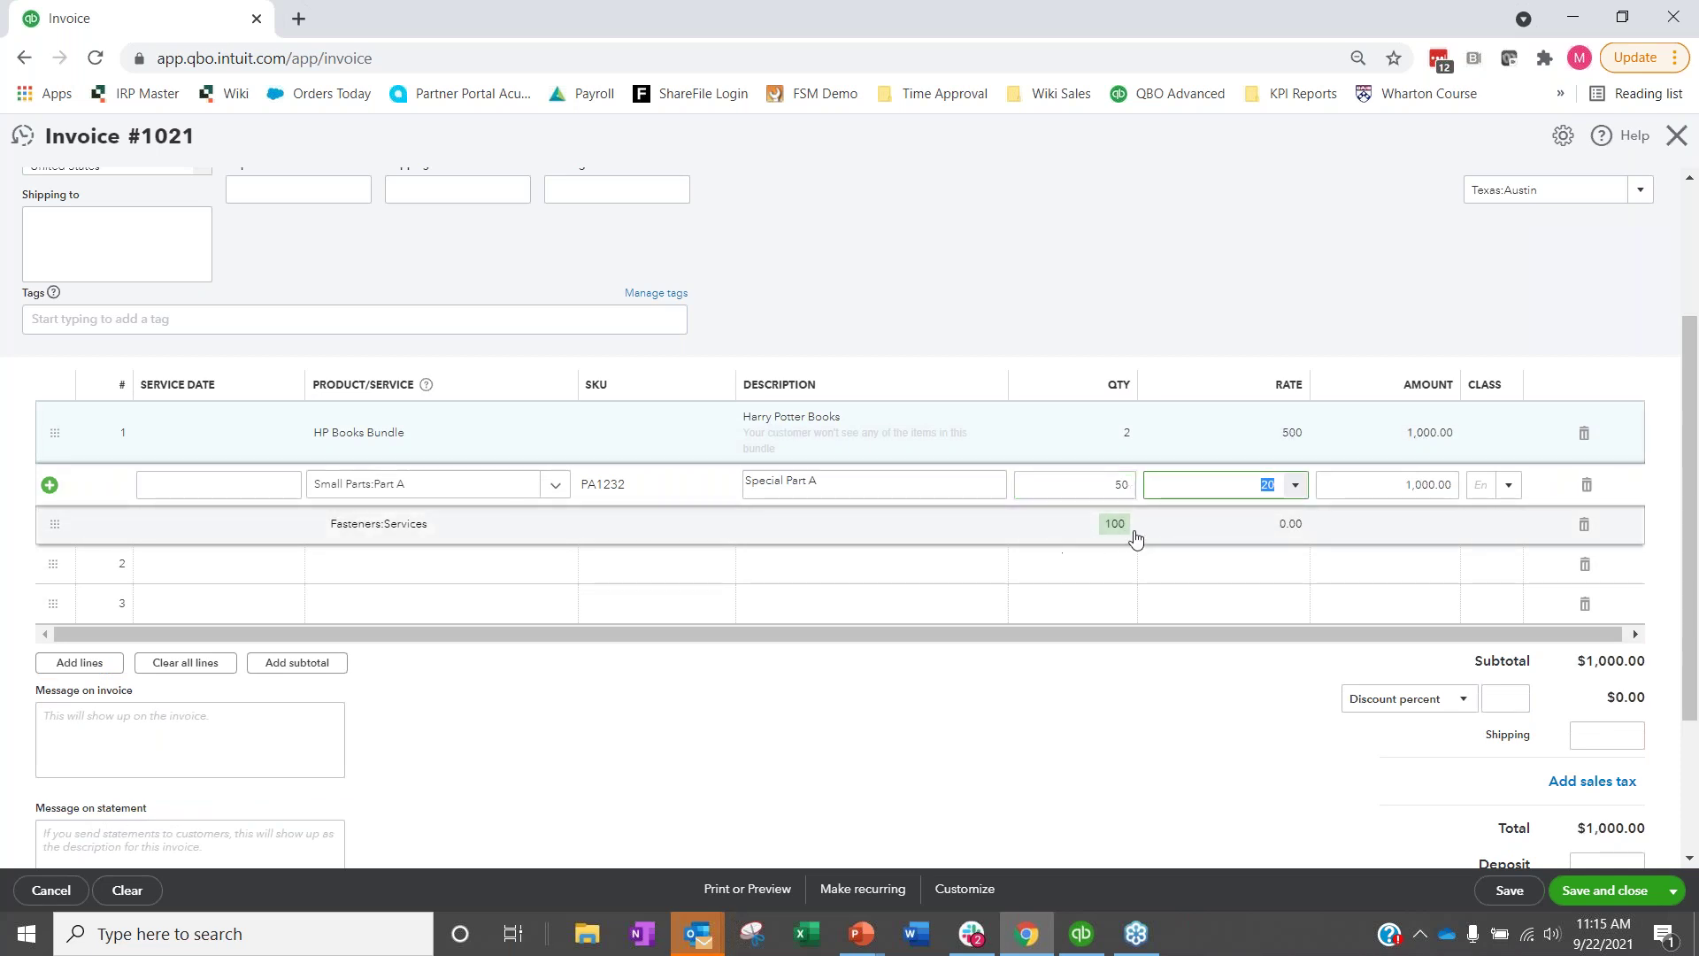
Set the rate of the Services component within the invoice's bundle to 100.
{"action": "left_click", "coordinate": [1215, 535]}
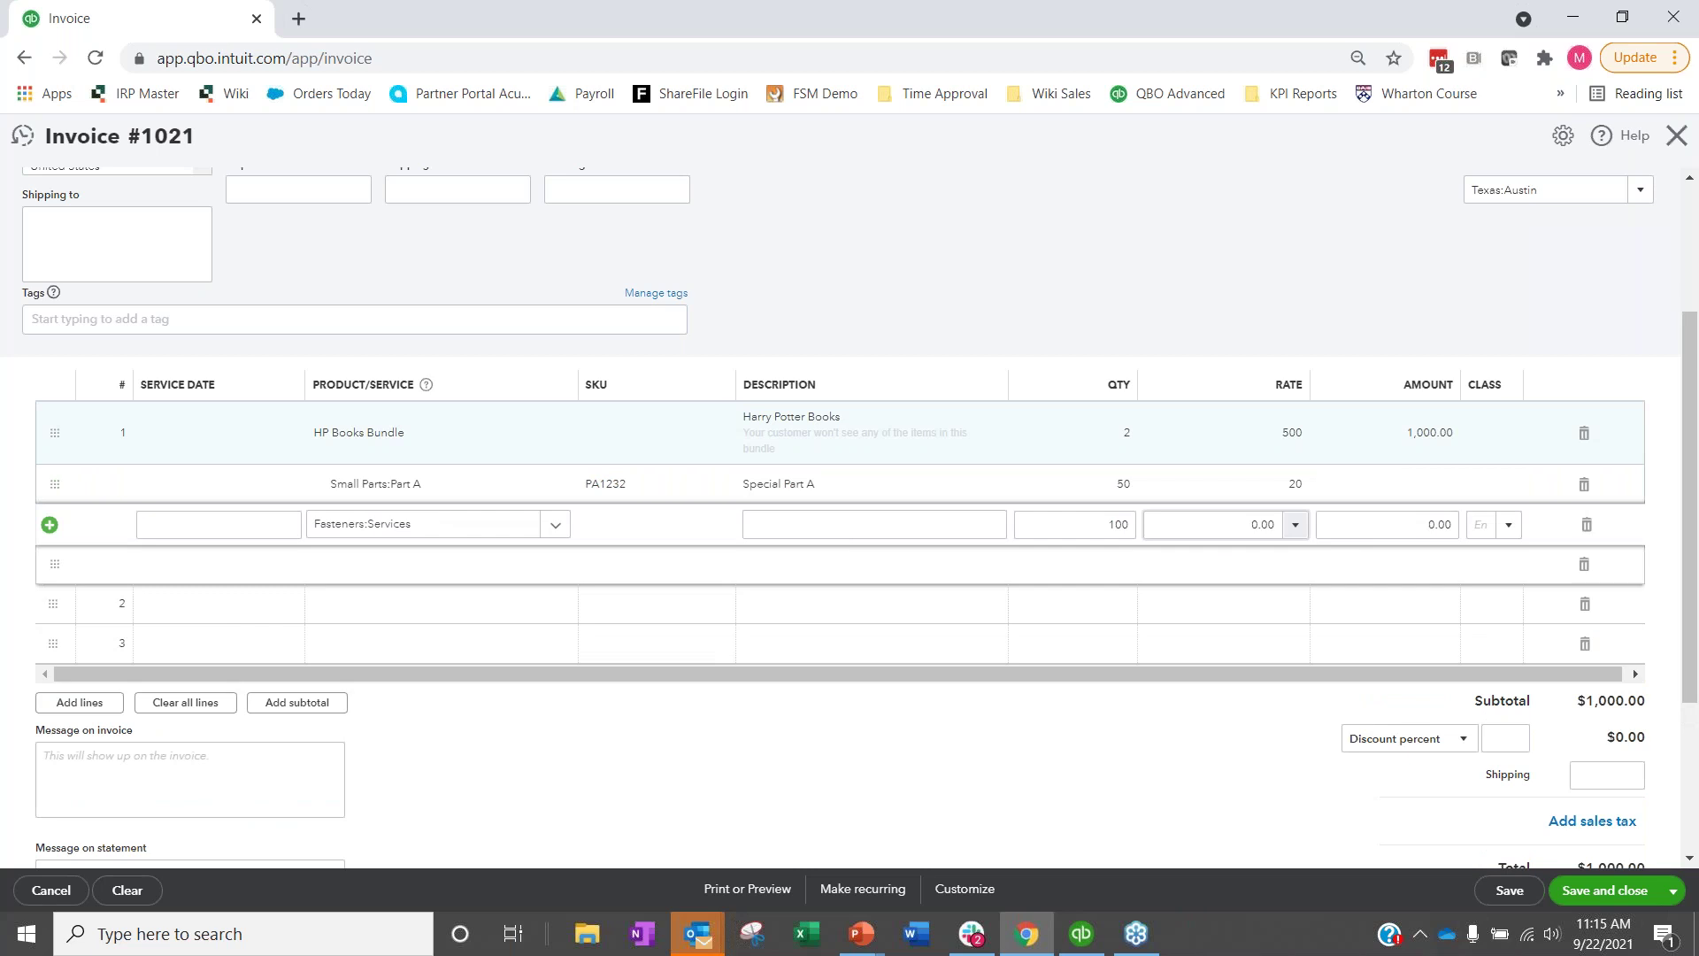
{"action": "type", "text": "100"}
{"action": "key", "text": "Tab"}
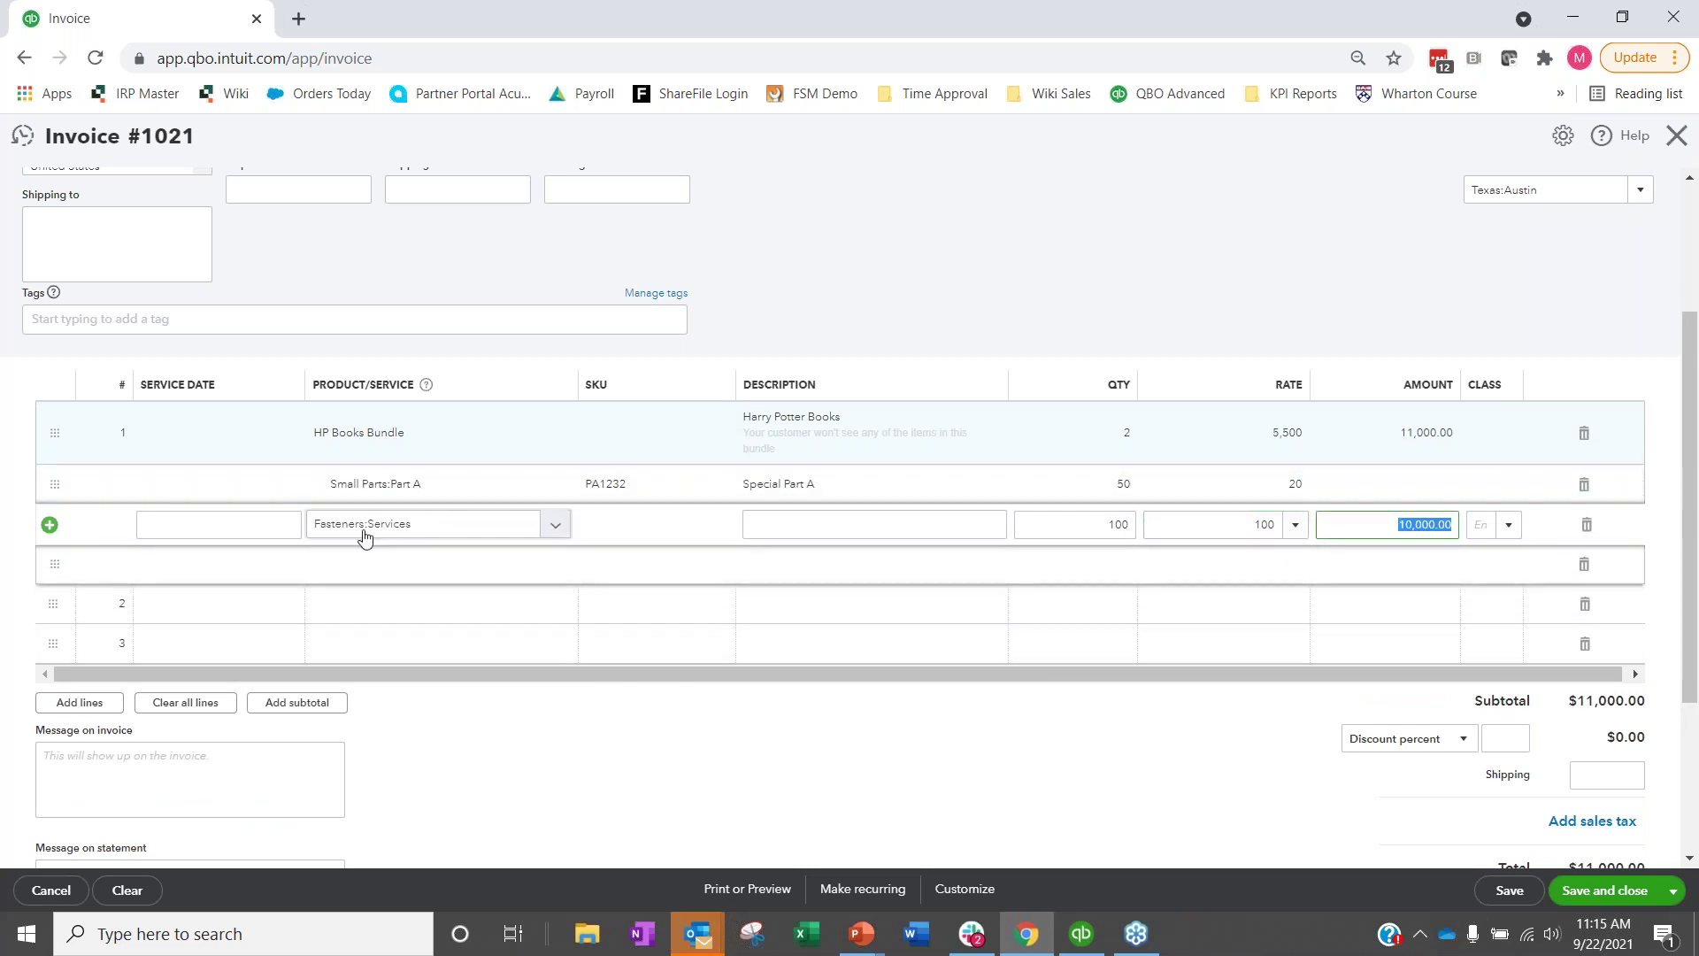
Insert a component line above Services within the invoice's HP Books Bundle and fill it with PVC Pipe.
{"action": "left_click", "coordinate": [1097, 290]}
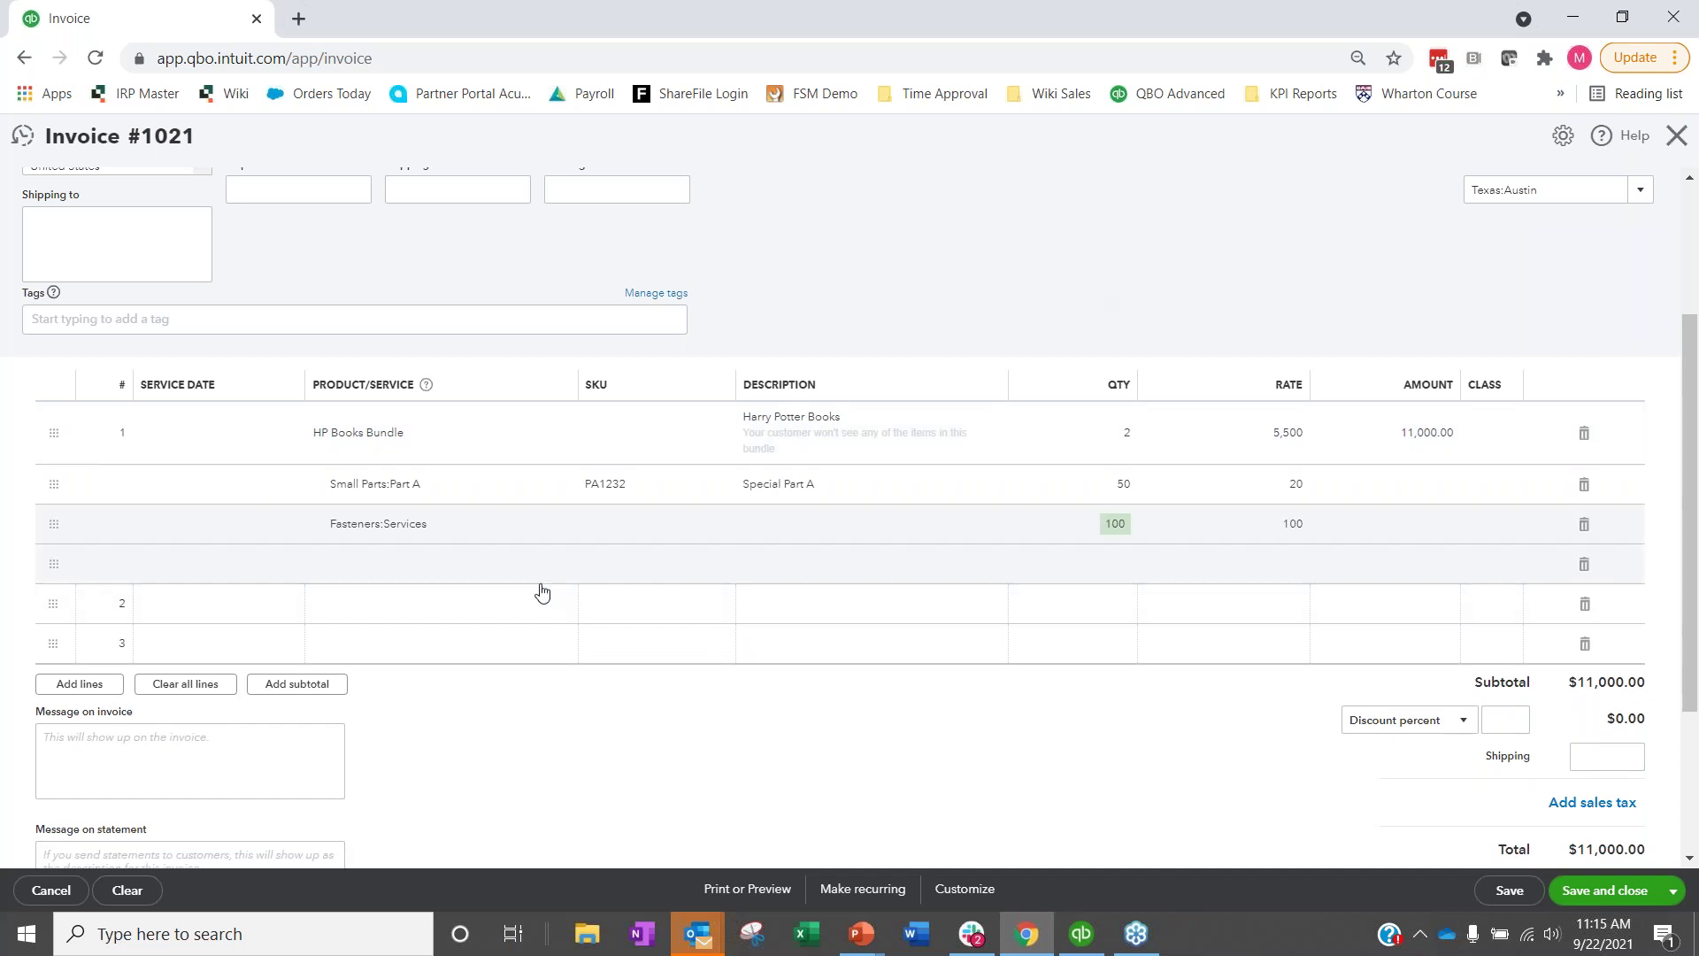
{"action": "left_click", "coordinate": [546, 522]}
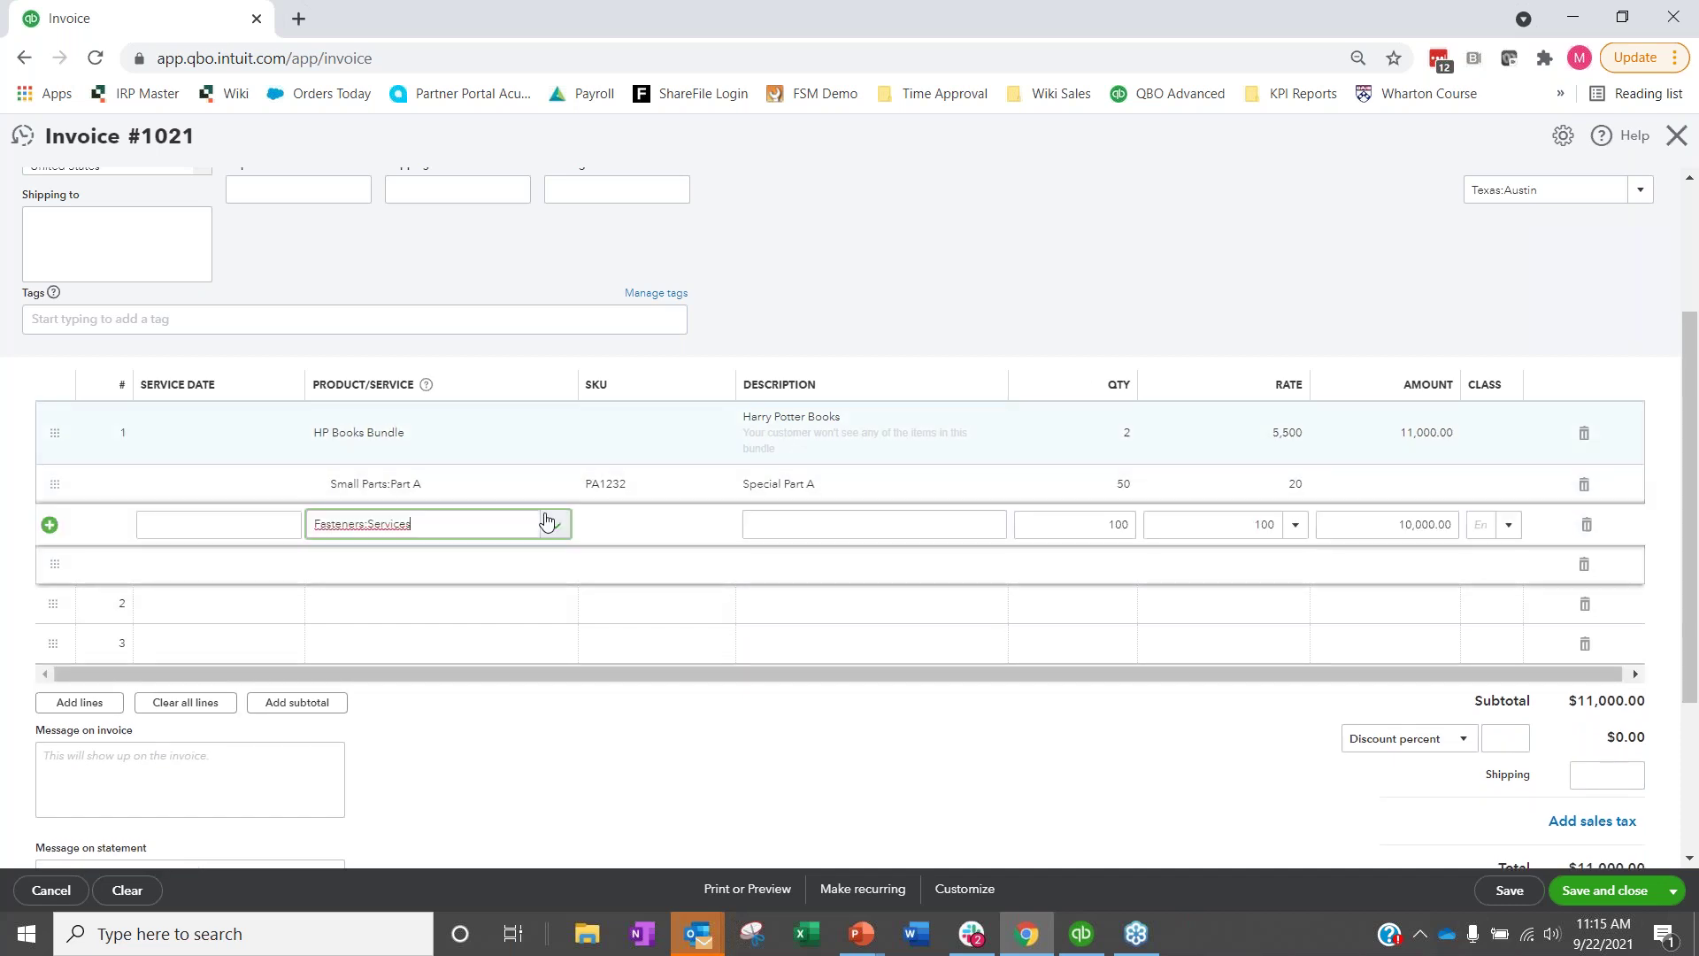
{"action": "left_click", "coordinate": [48, 525]}
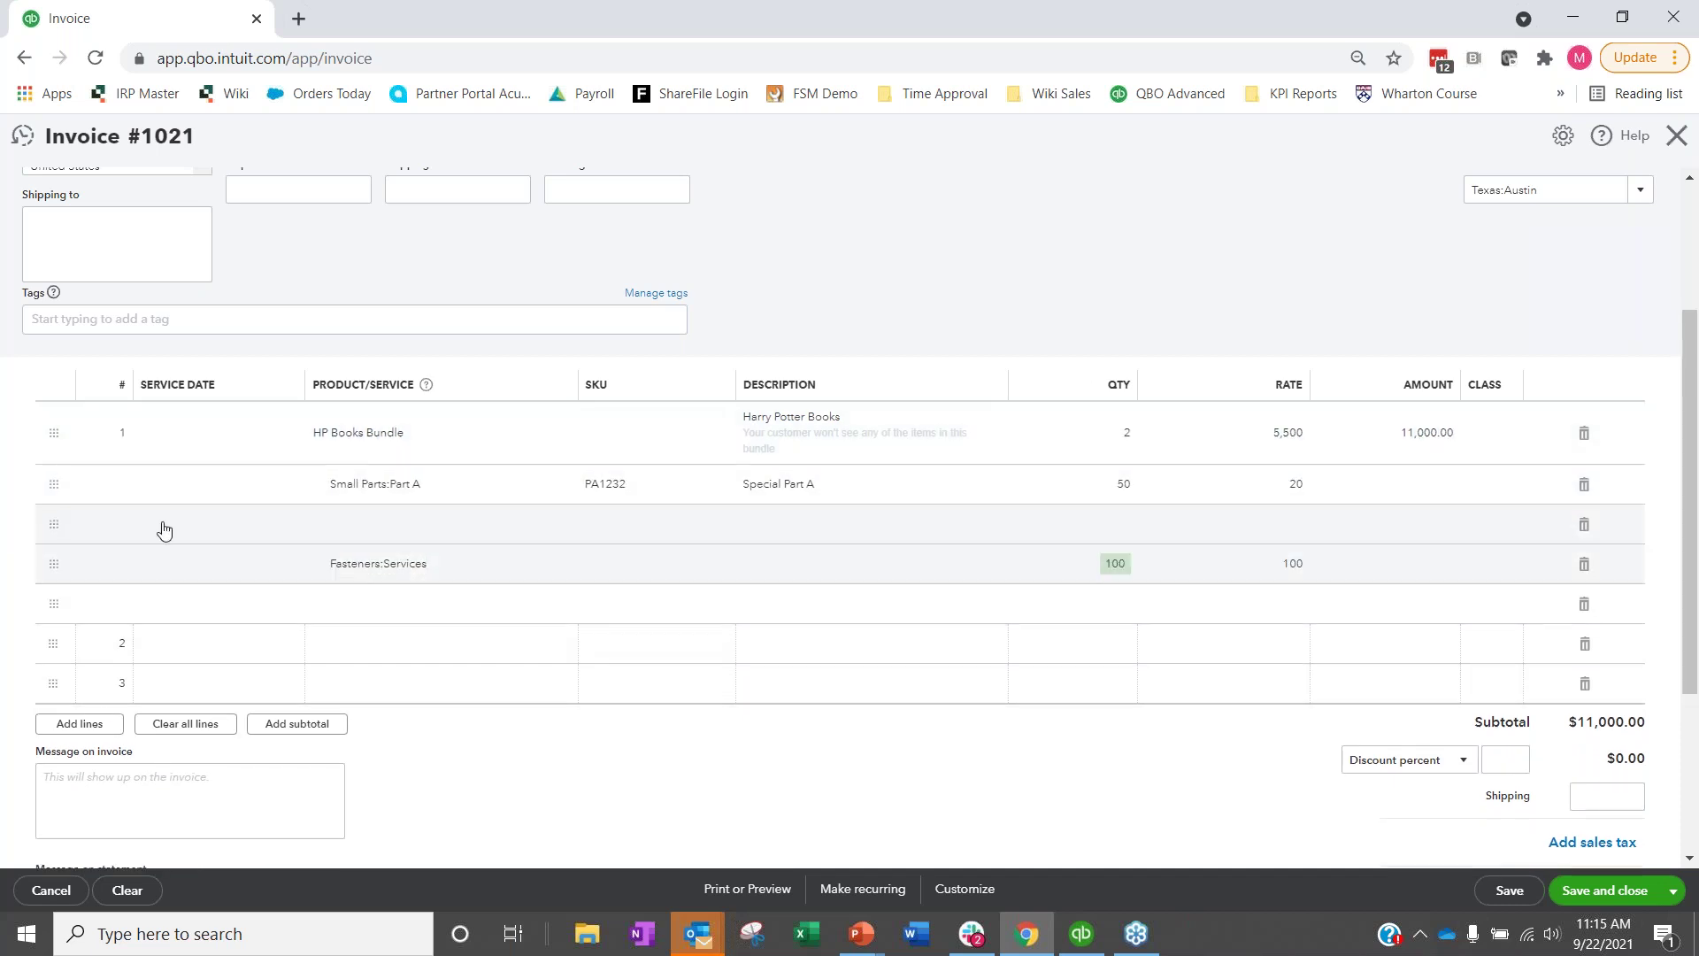
{"action": "left_click", "coordinate": [550, 527]}
{"action": "left_click", "coordinate": [555, 524]}
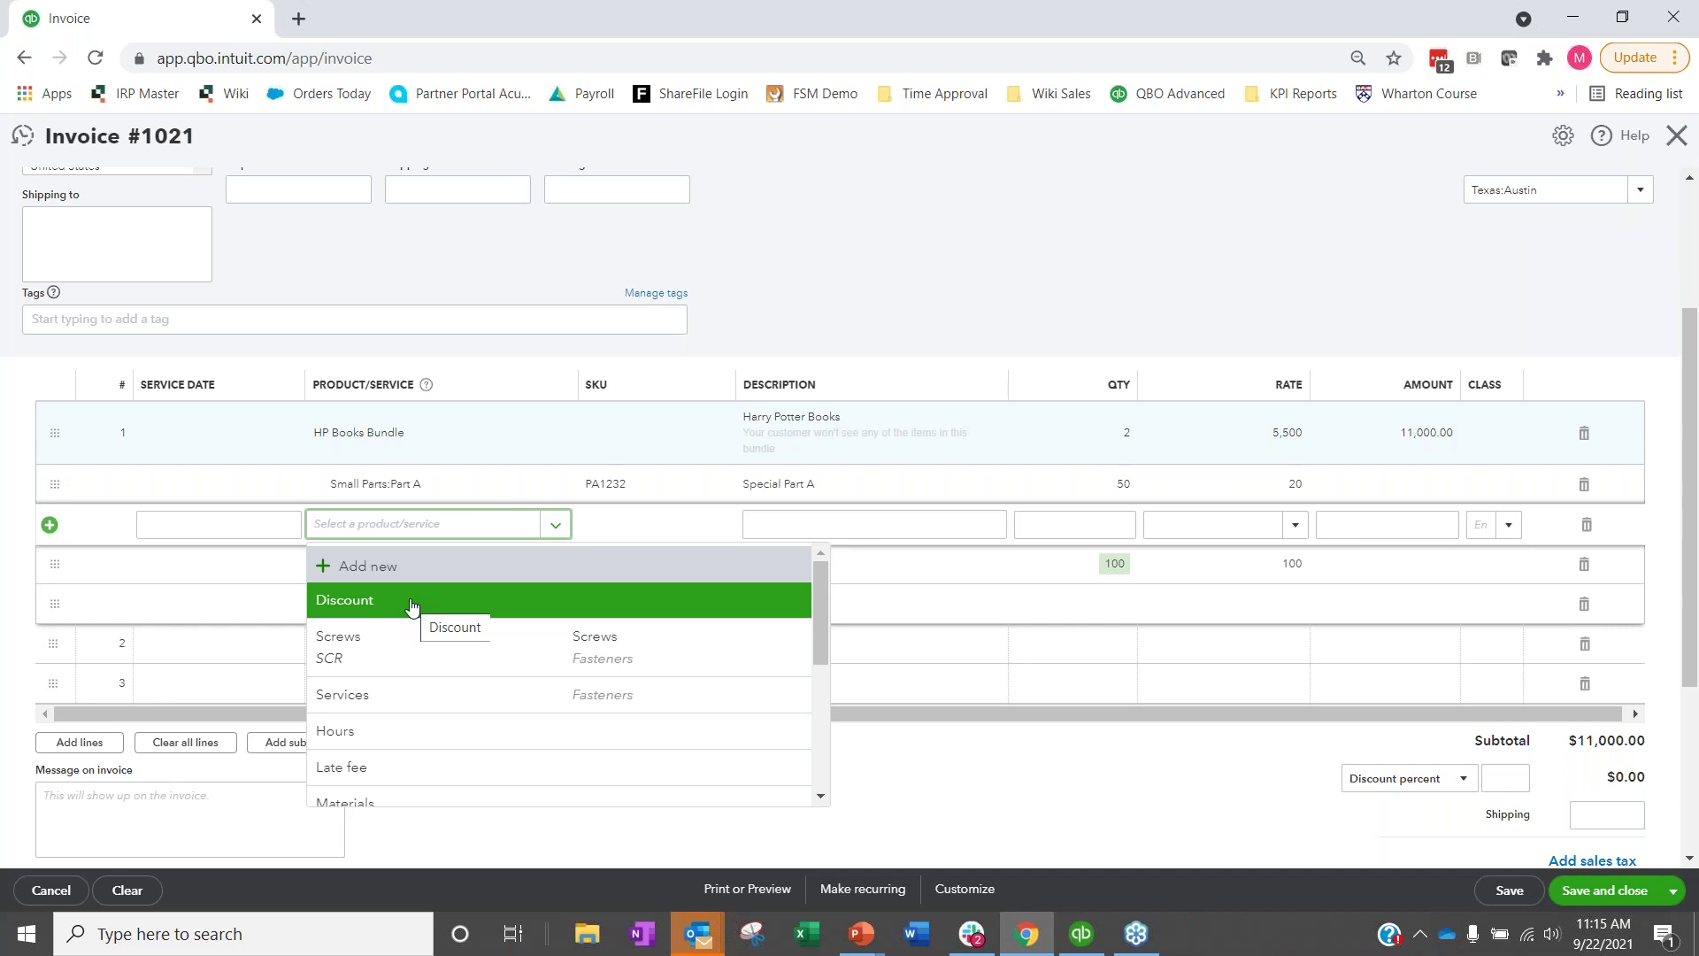
{"action": "scroll", "coordinate": [466, 645], "scroll_direction": "down", "scroll_amount": 1}
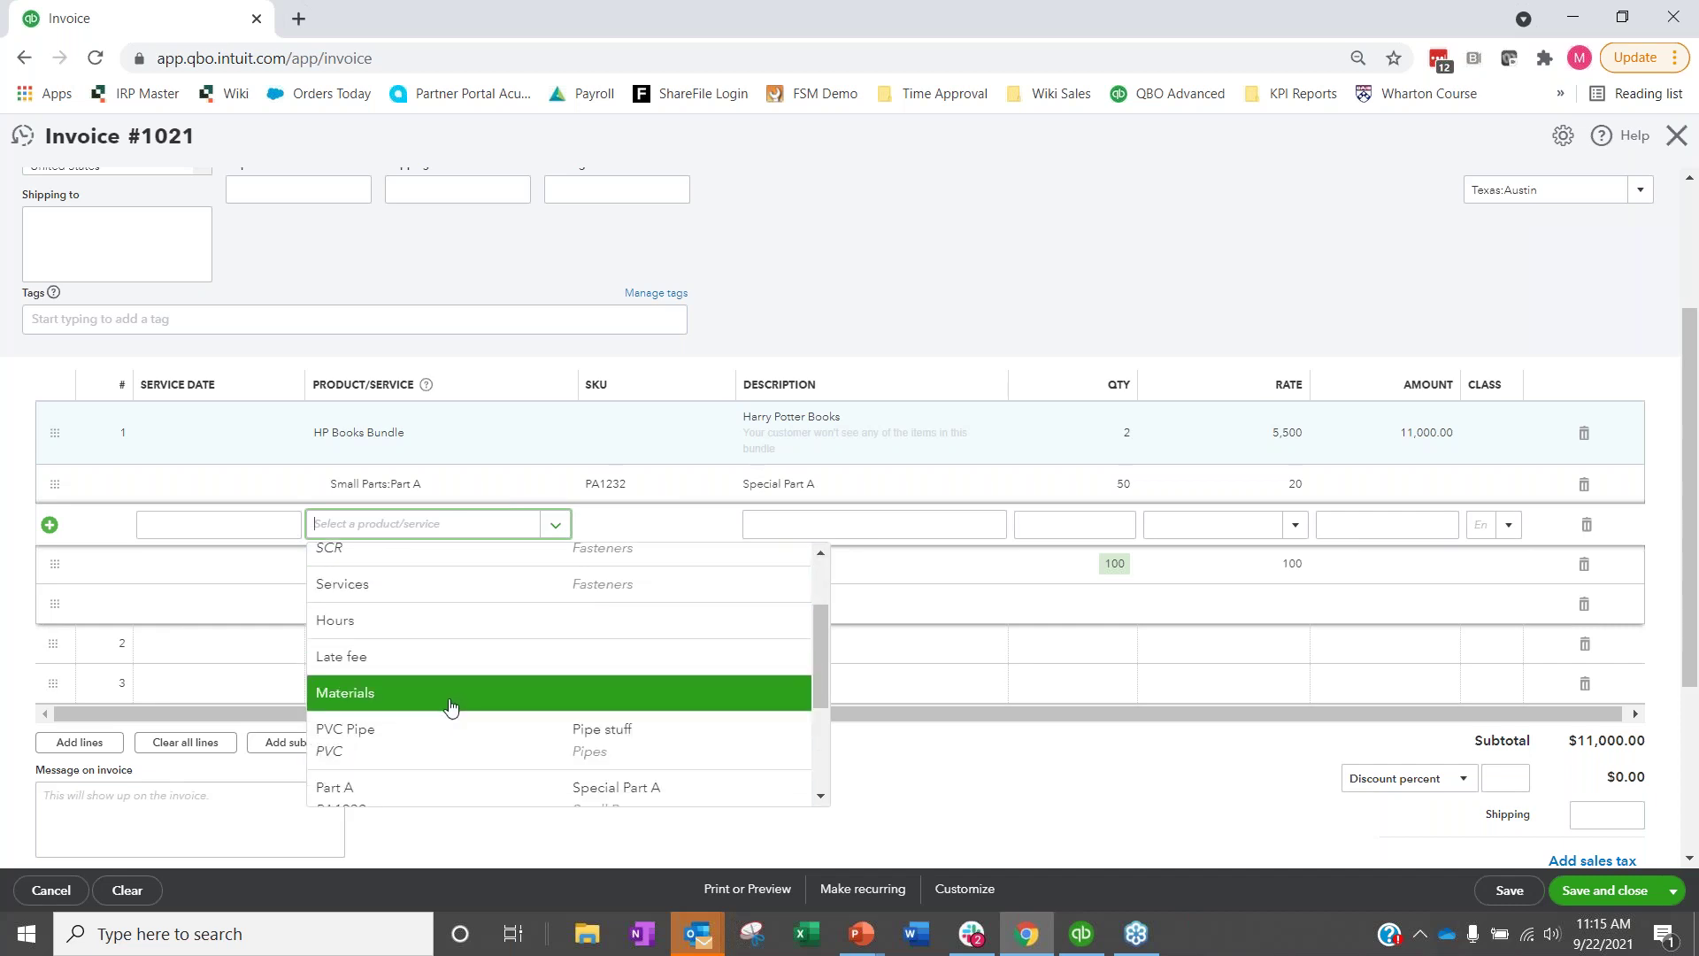
{"action": "left_click", "coordinate": [455, 742]}
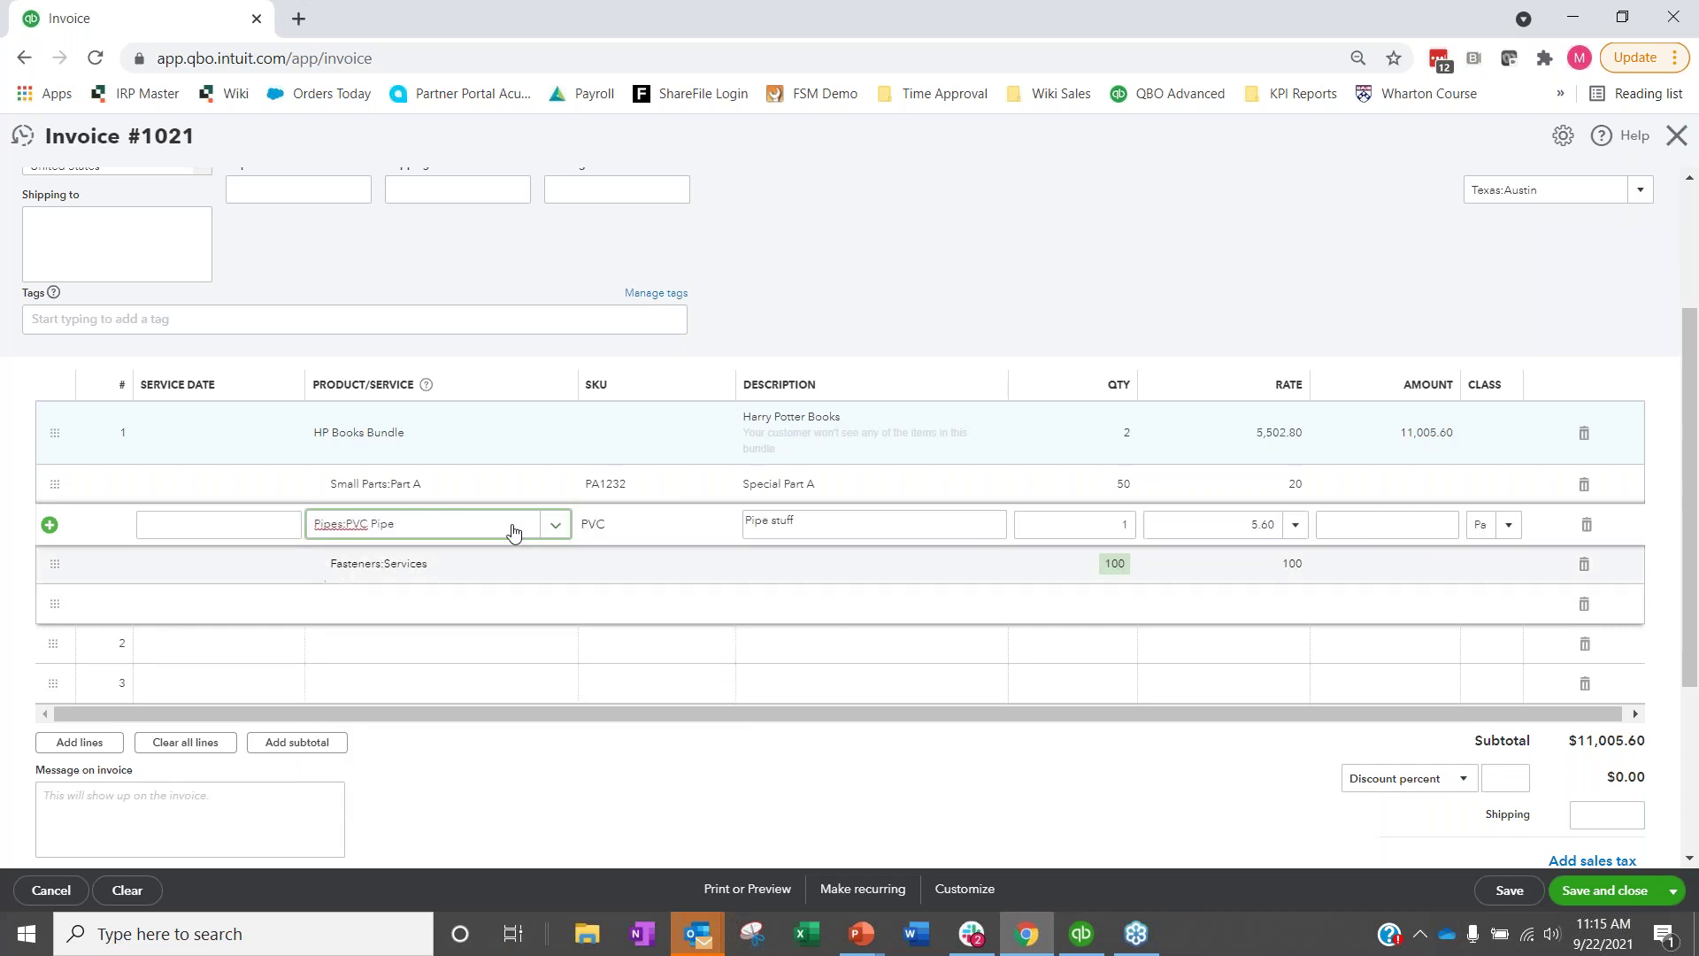
Set the quantity of the bundle's PVC Pipe component to 2 and save the invoice.
{"action": "left_click", "coordinate": [1093, 526]}
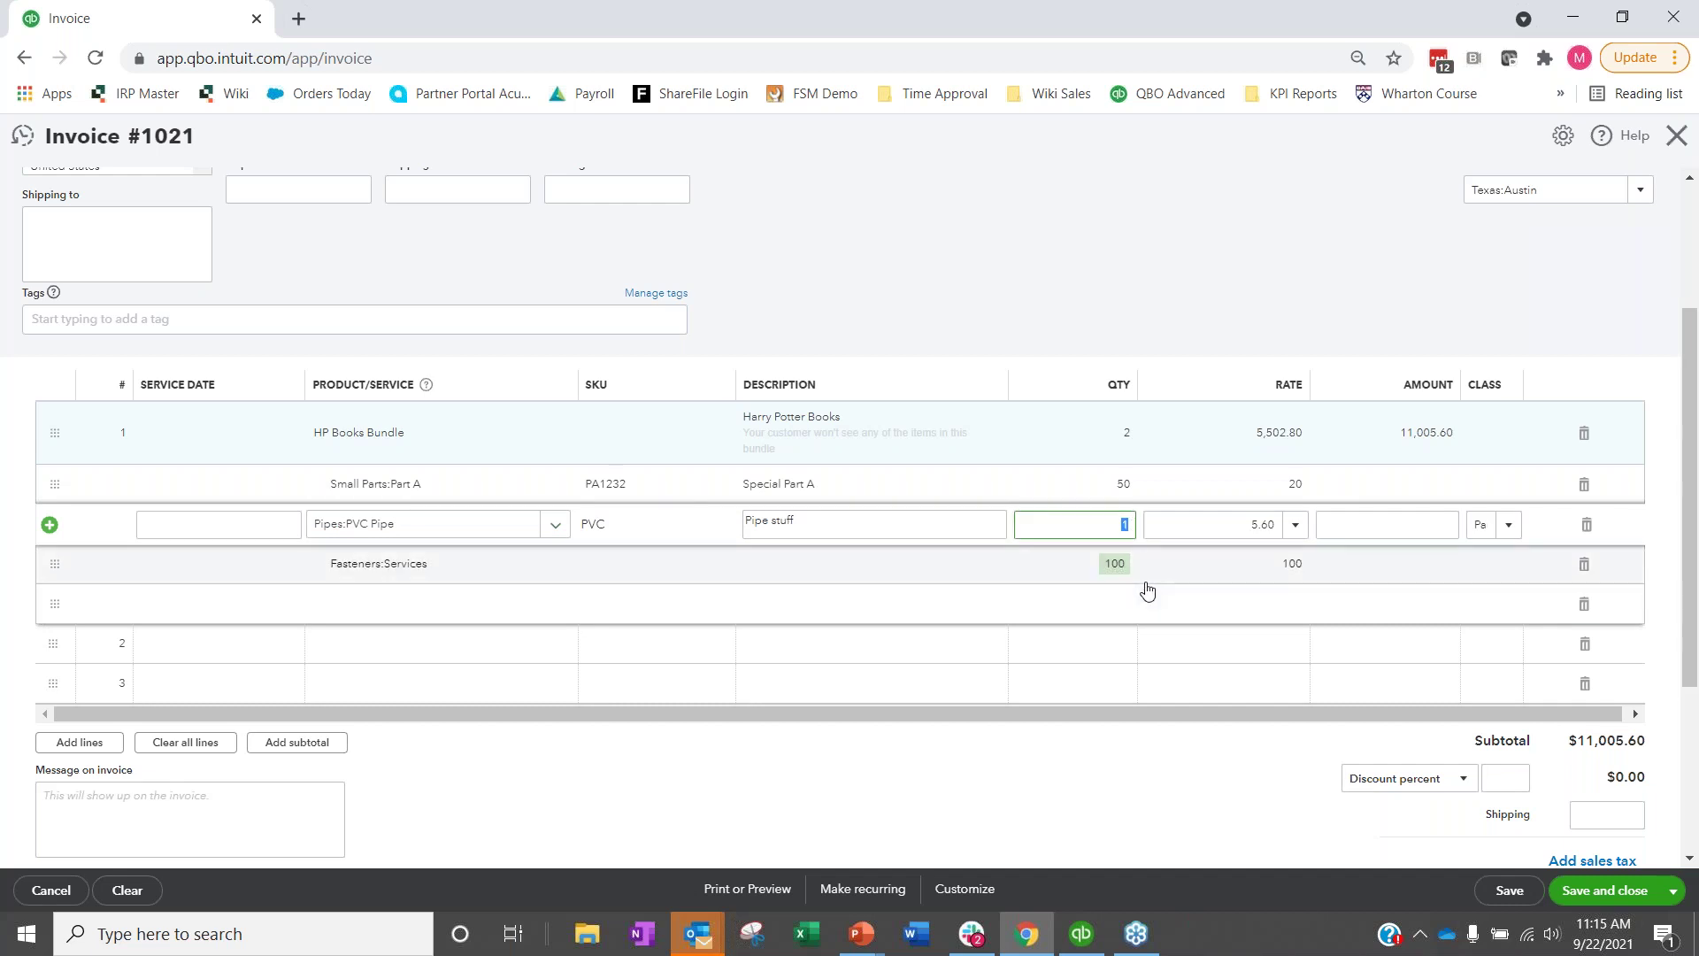
{"action": "key", "text": "Tab"}
{"action": "left_click", "coordinate": [1332, 232]}
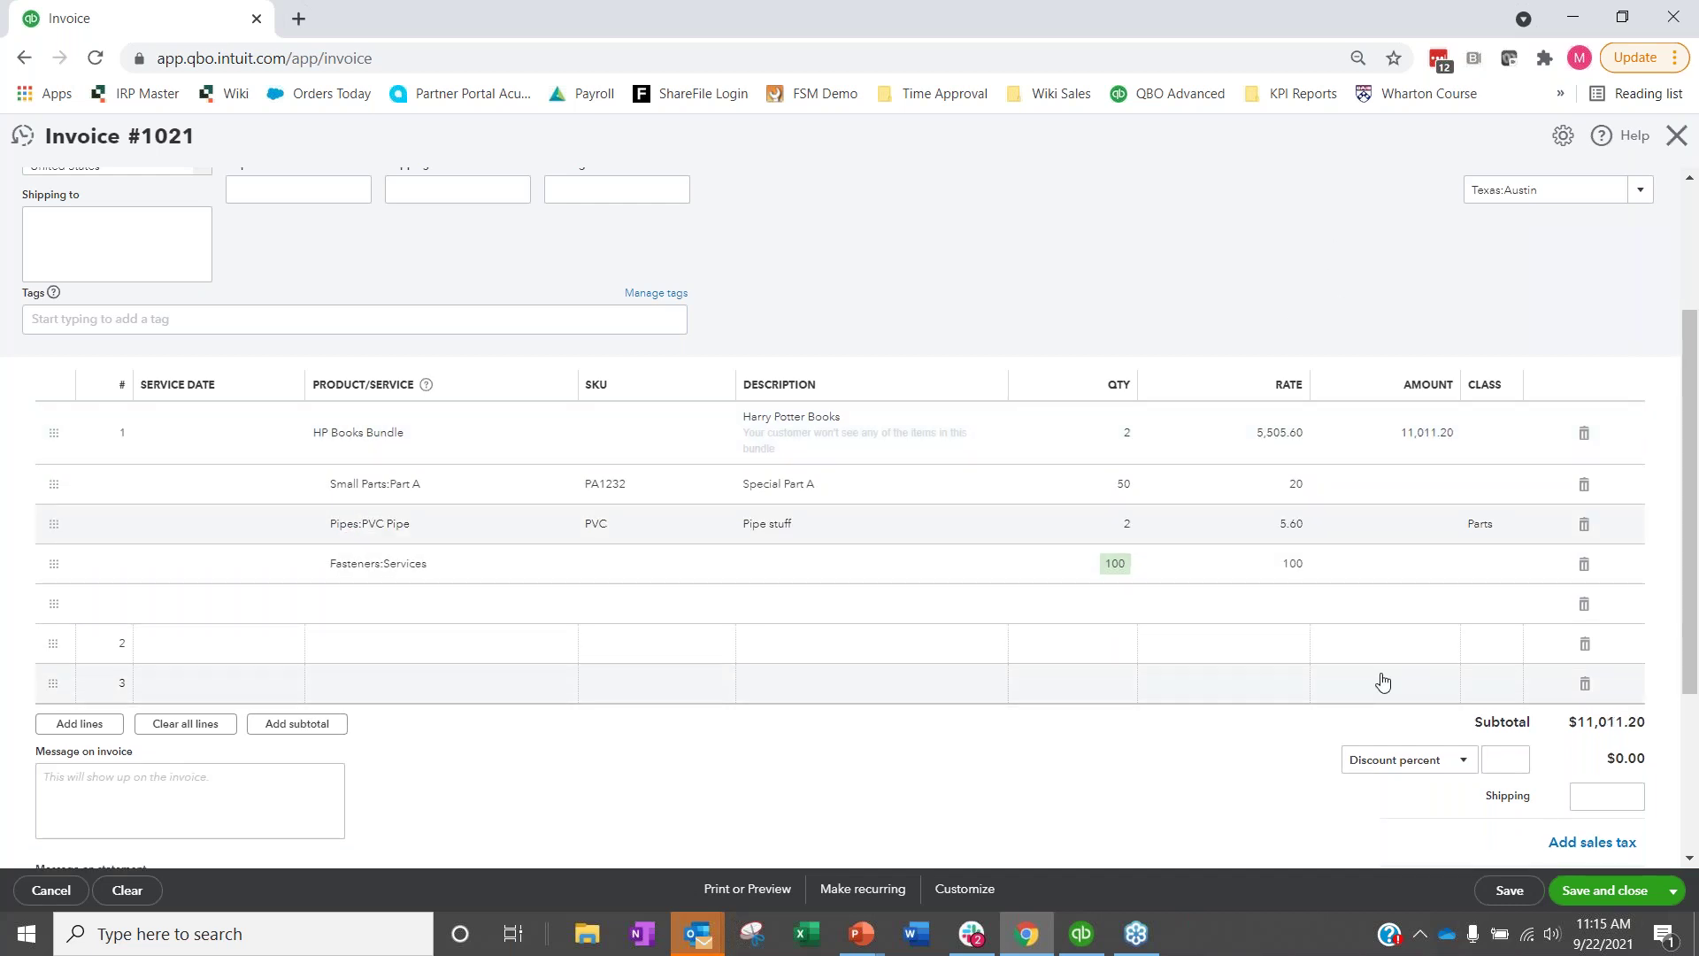
{"action": "left_click", "coordinate": [1507, 894]}
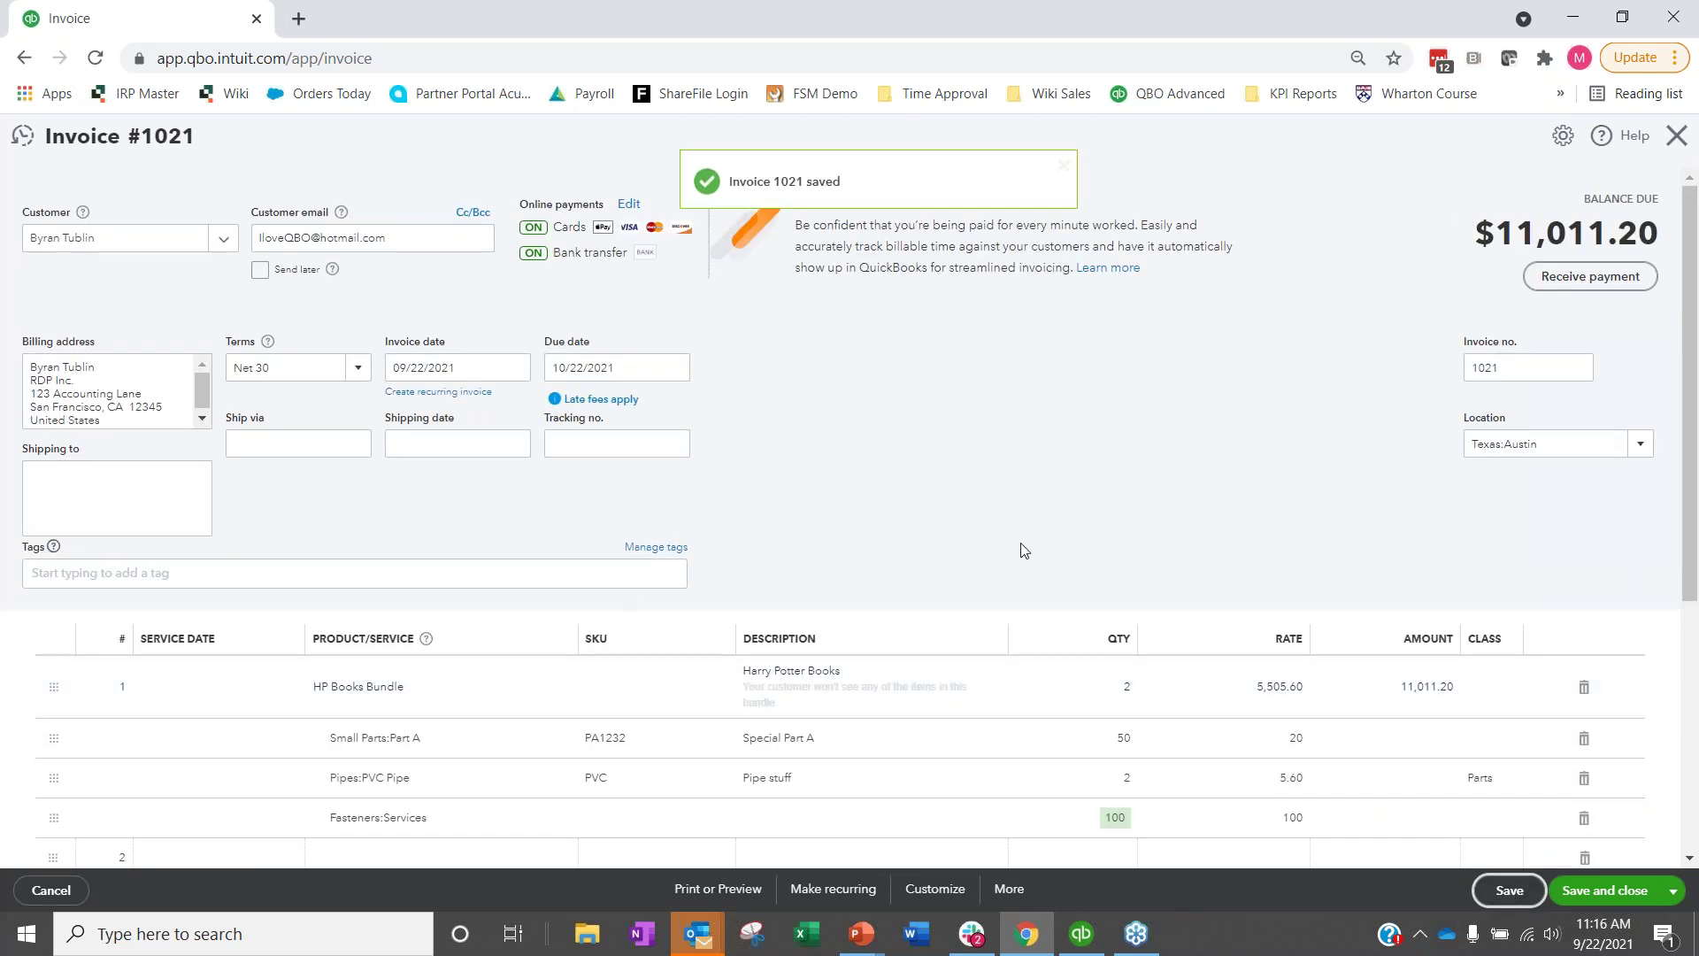
Preview the saved invoice for printing, check how the bundle line appears to the customer, and close the preview.
{"action": "scroll", "coordinate": [1024, 551], "scroll_direction": "down", "scroll_amount": 1}
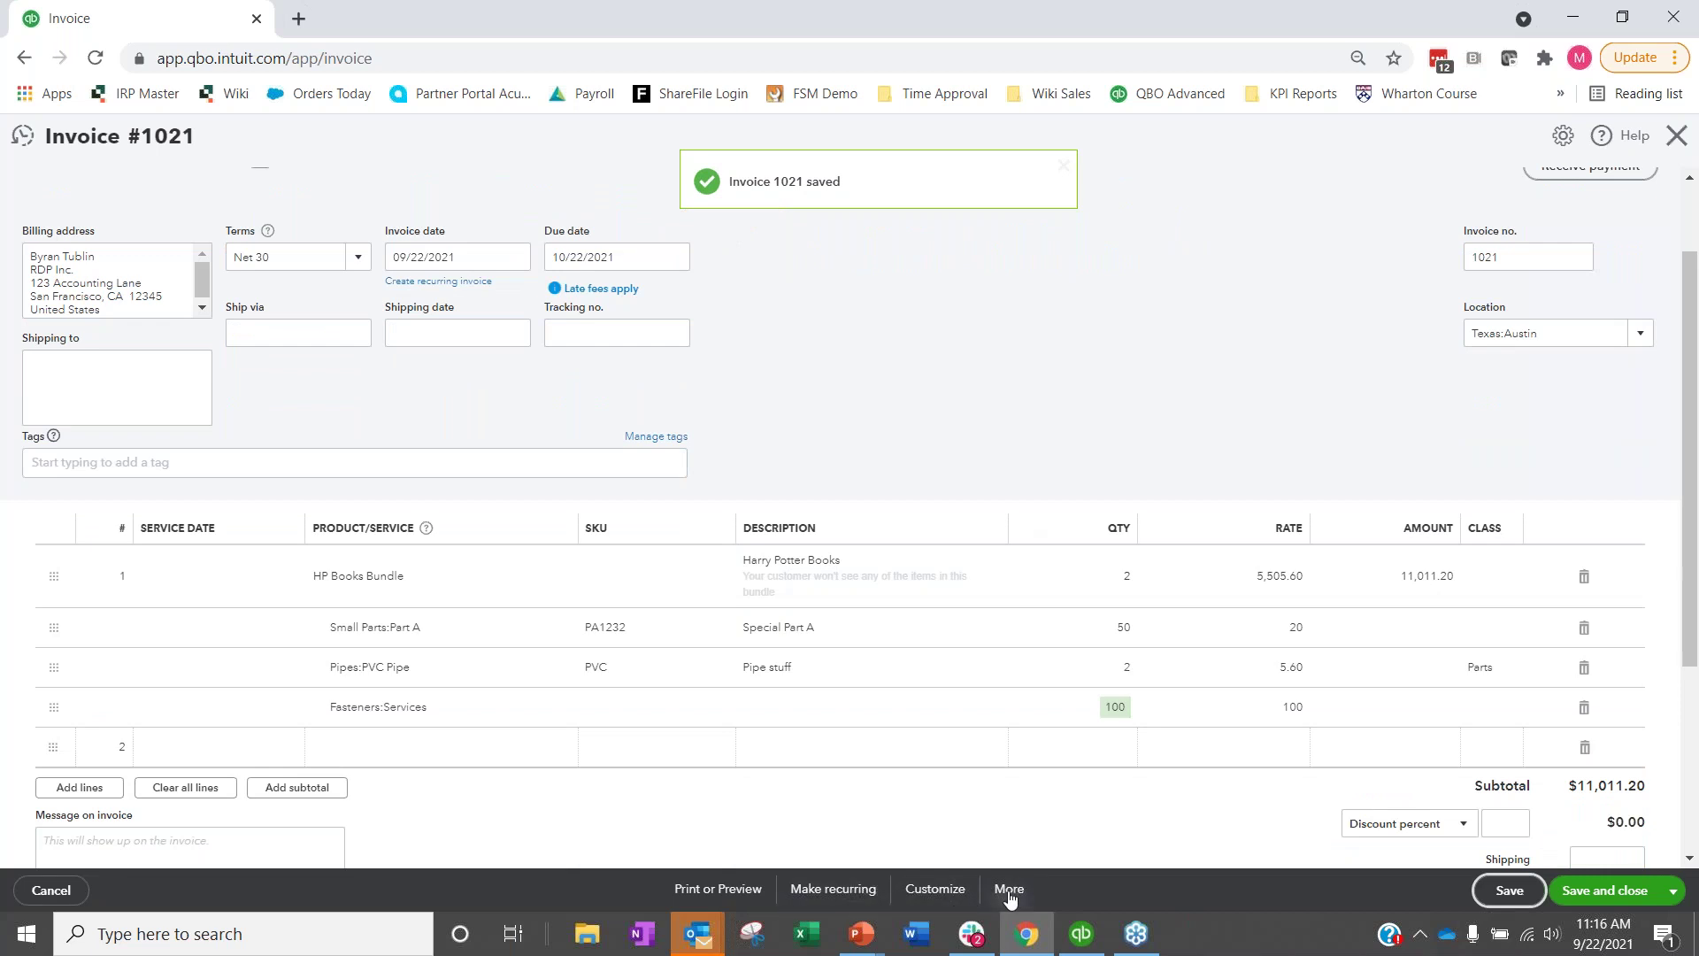
{"action": "left_click", "coordinate": [721, 890]}
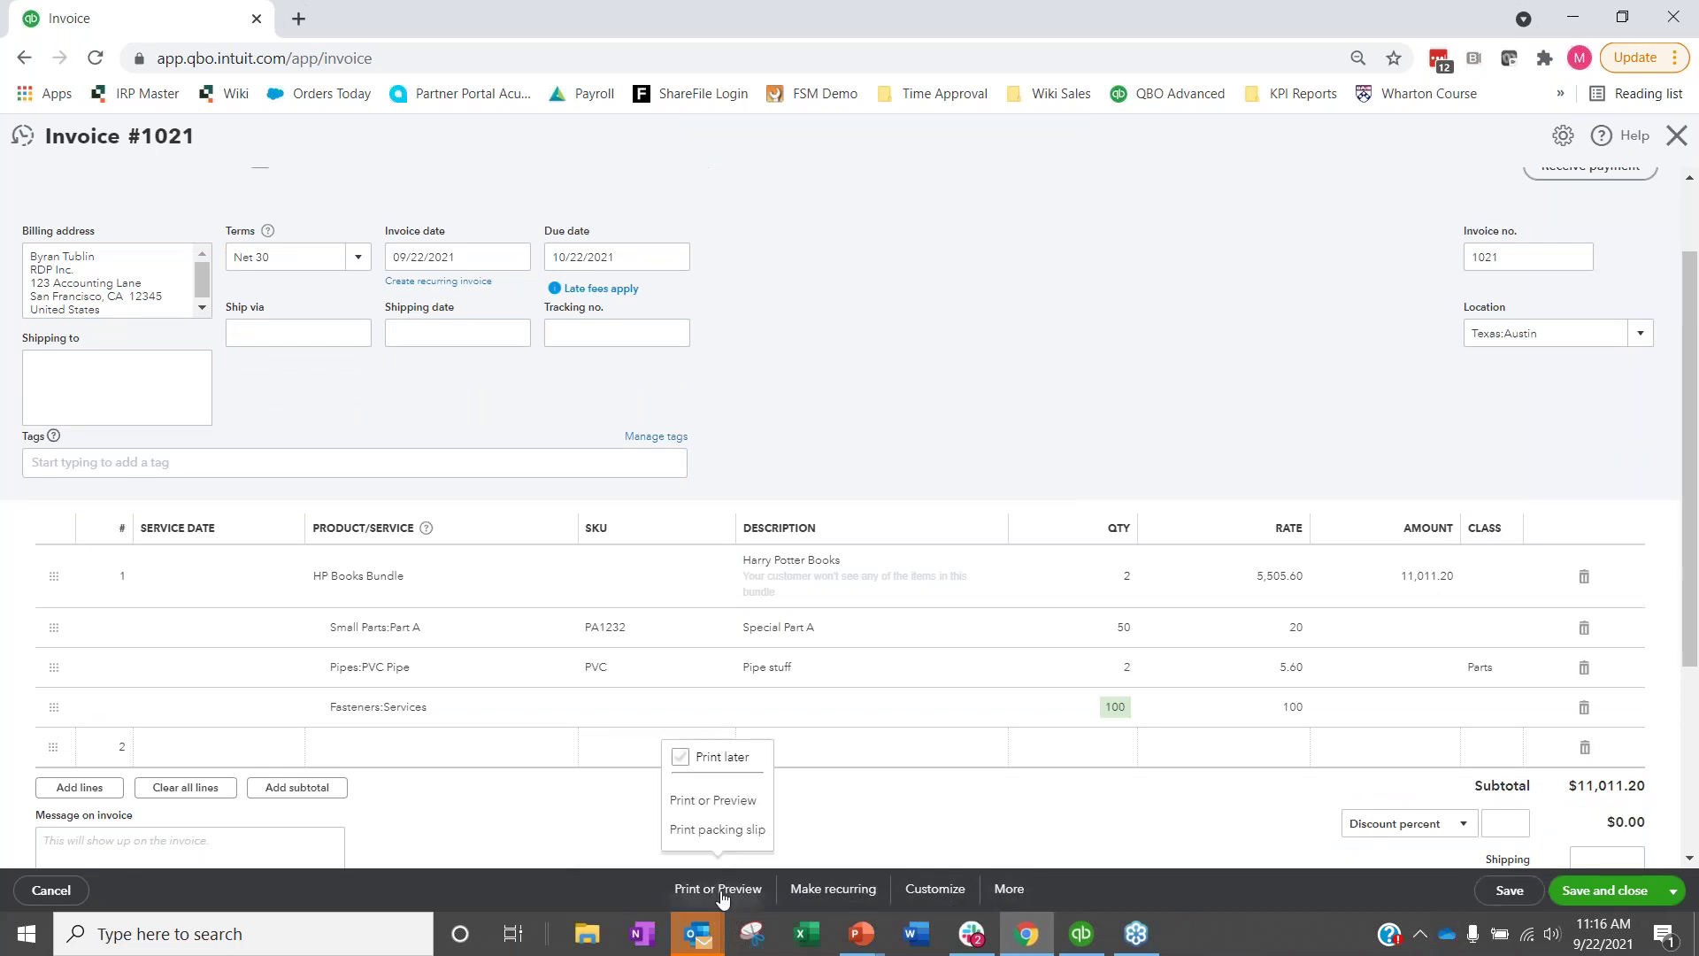
{"action": "left_click", "coordinate": [714, 800]}
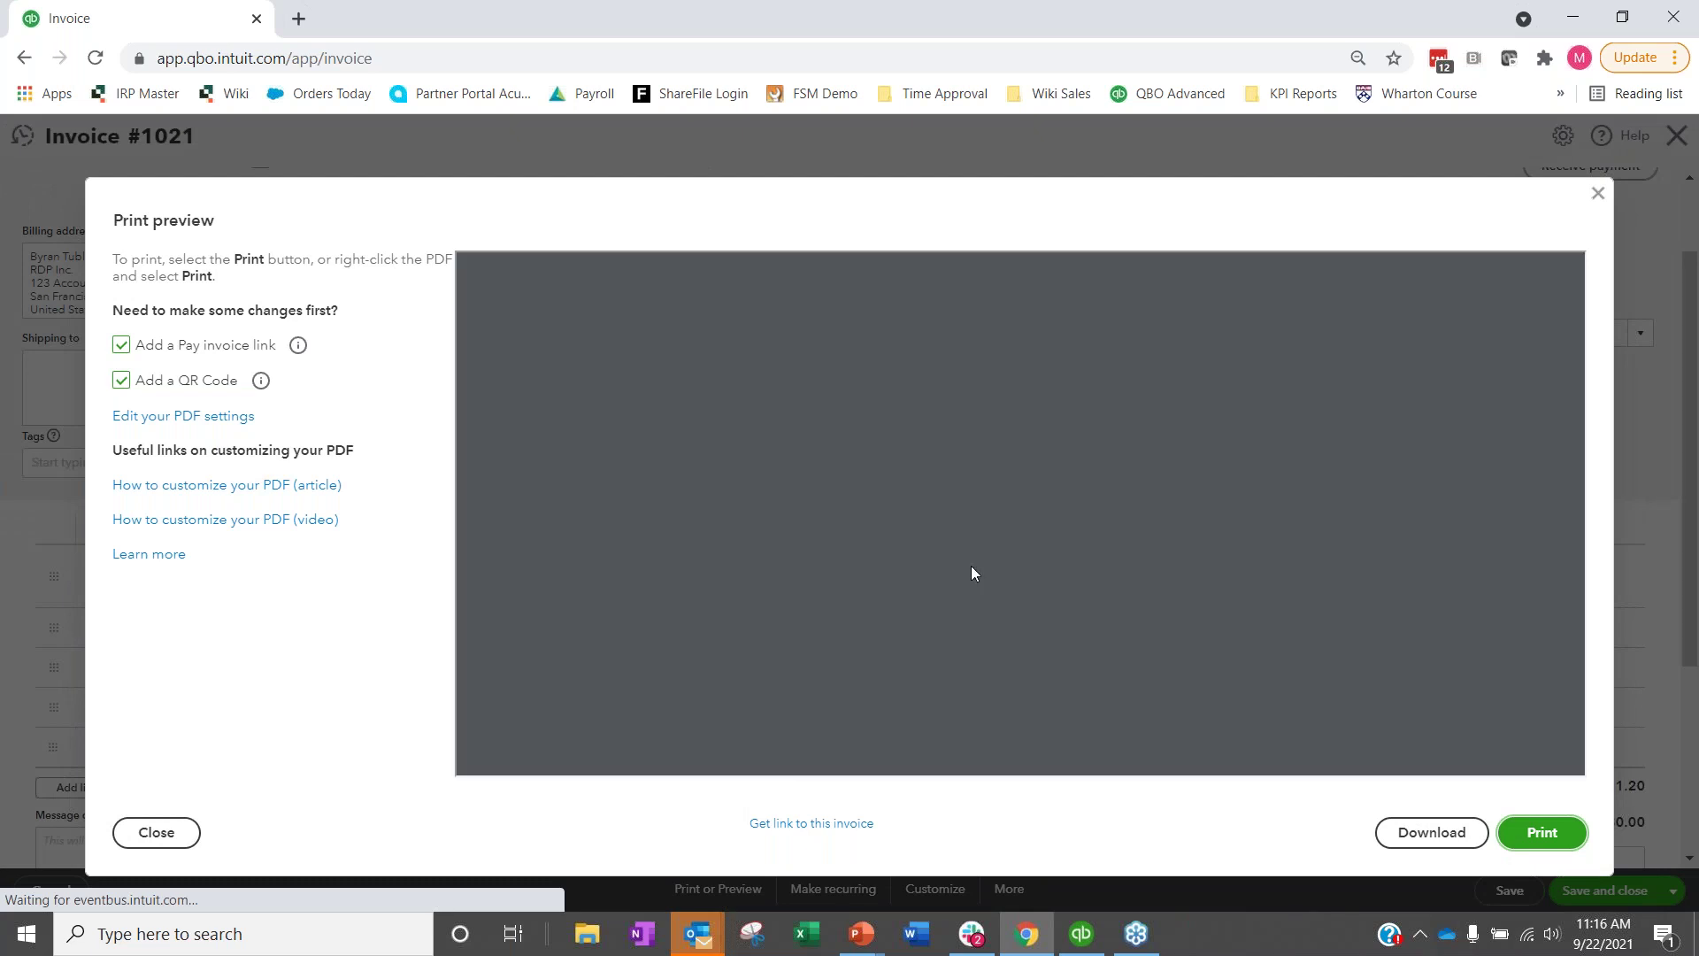
{"action": "scroll", "coordinate": [972, 569], "scroll_direction": "down", "scroll_amount": 1}
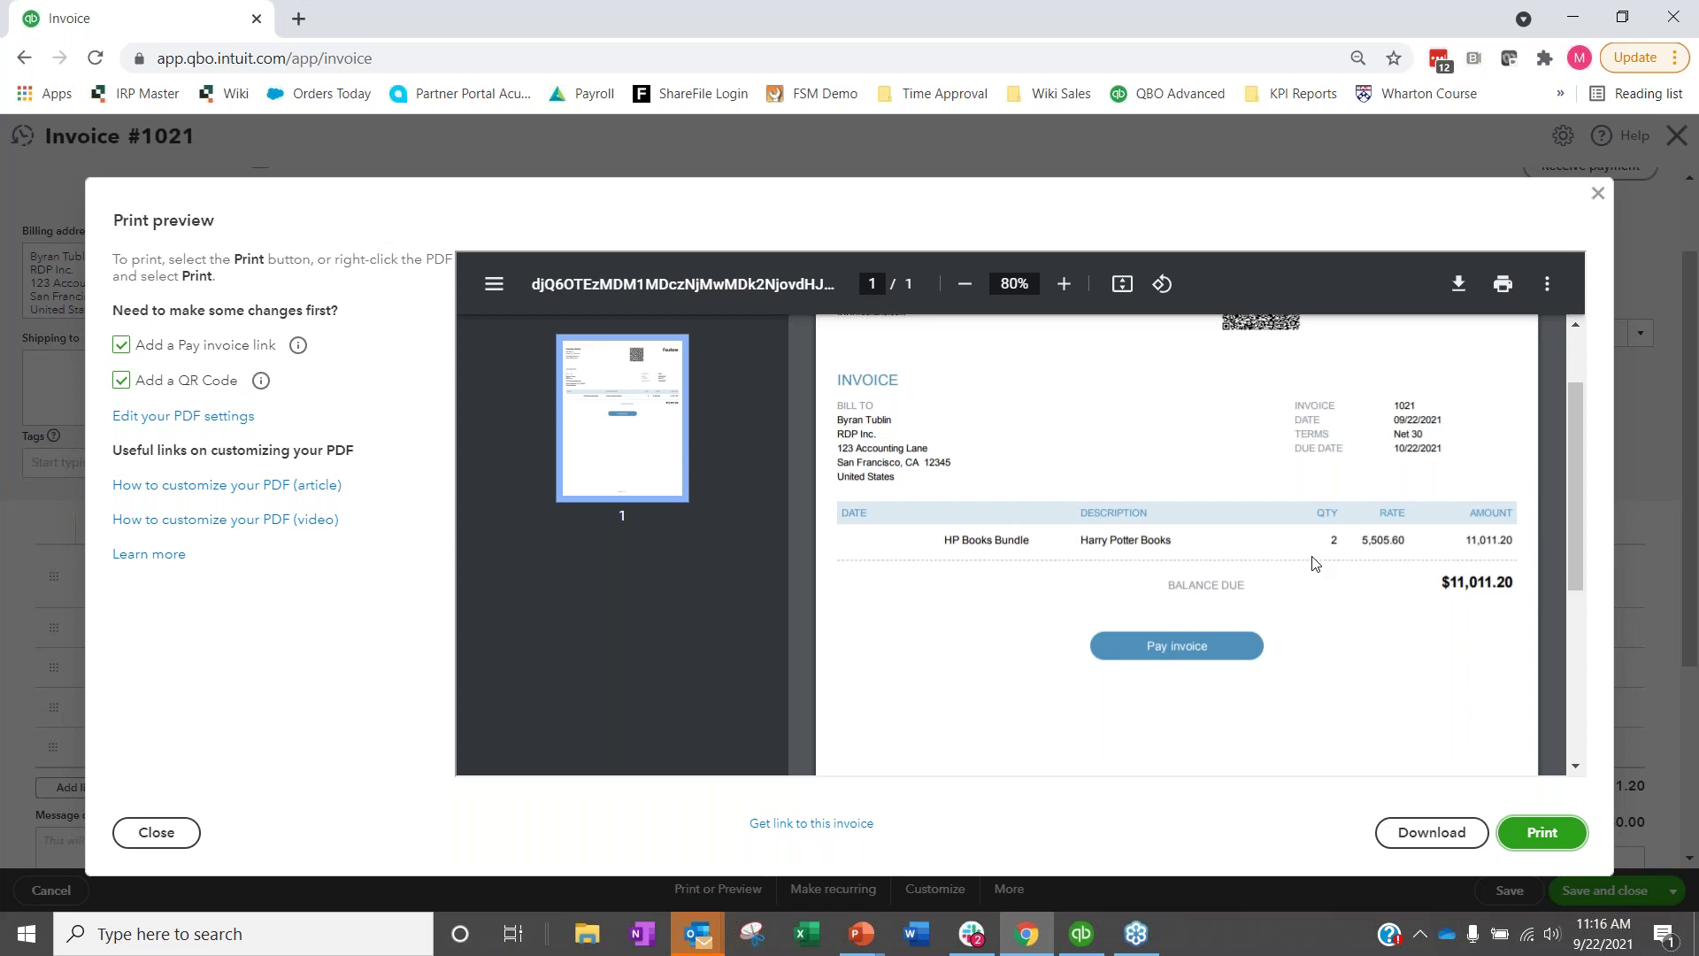
{"action": "left_click", "coordinate": [1600, 199]}
Open the transaction journal for the invoice to review its account postings.
{"action": "scroll", "coordinate": [929, 330], "scroll_direction": "down", "scroll_amount": 1}
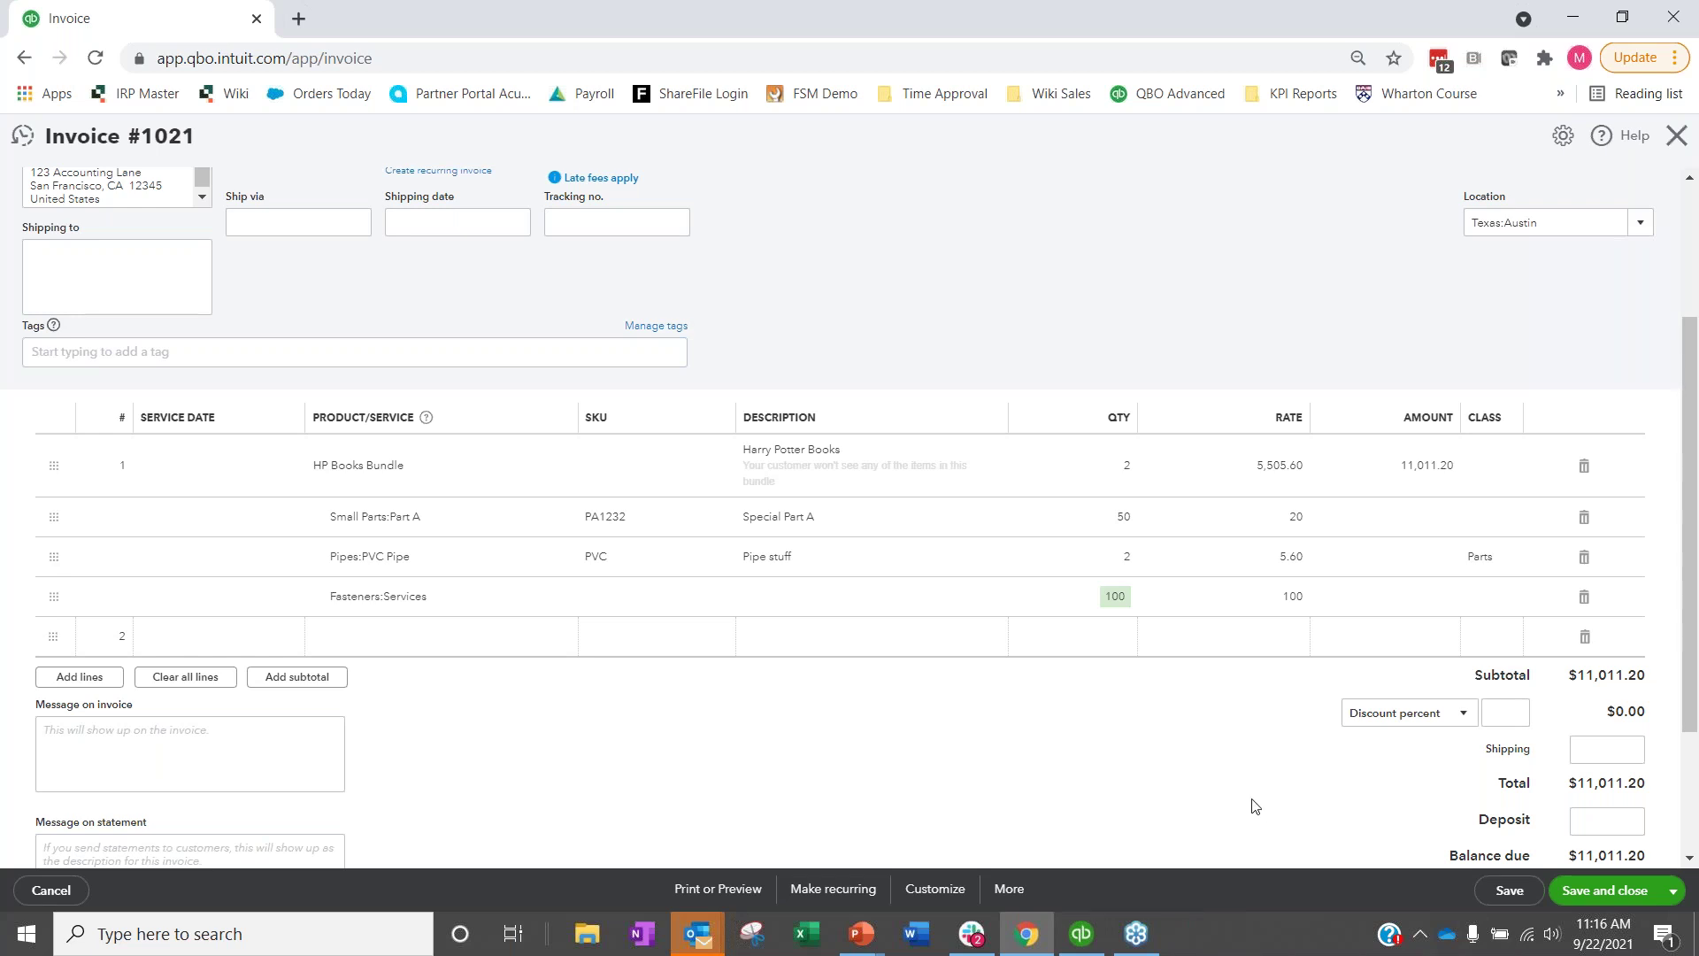
{"action": "left_click", "coordinate": [1016, 891]}
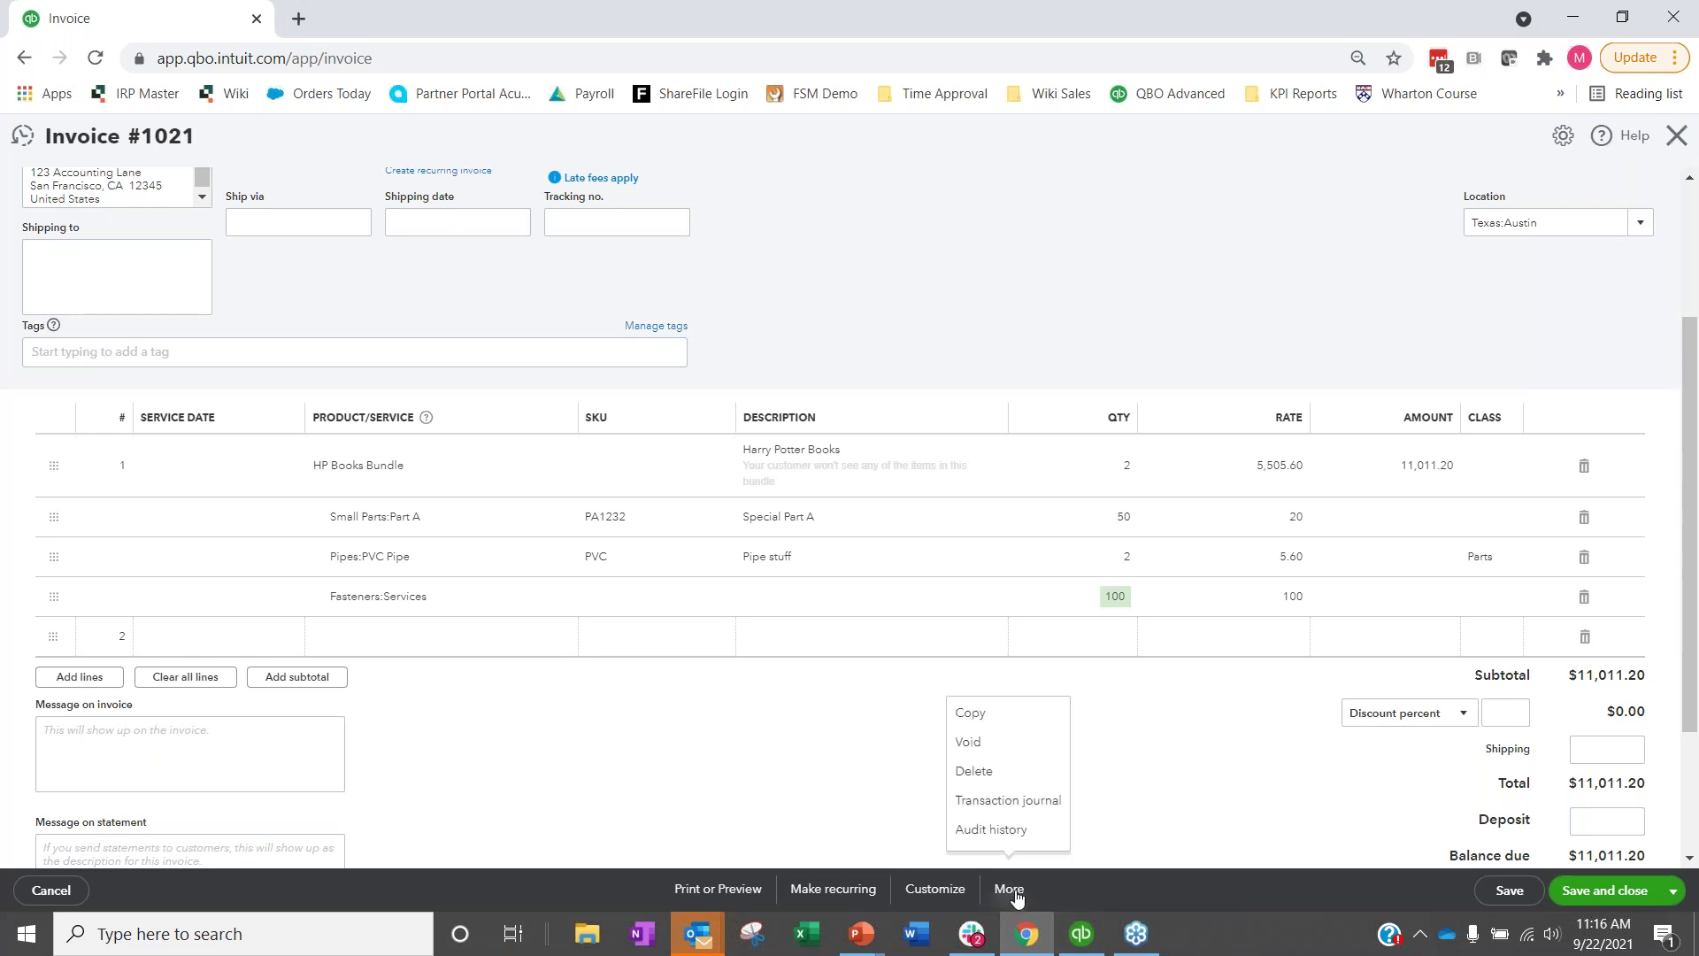
{"action": "left_click", "coordinate": [1029, 812]}
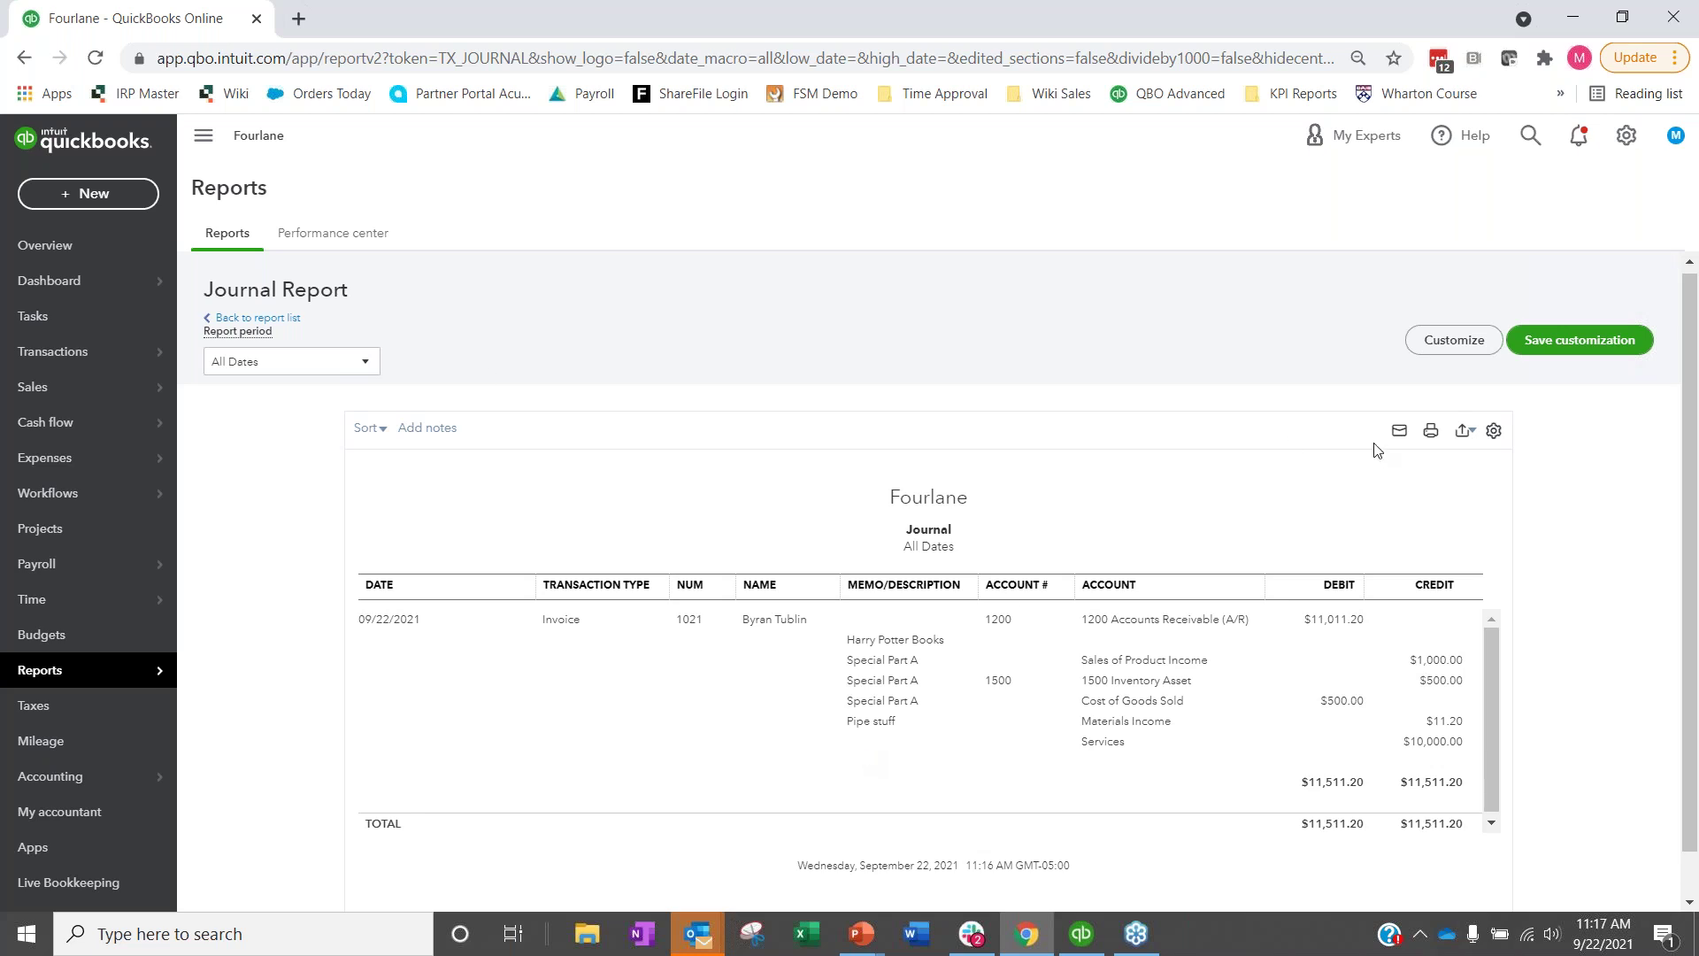
Switch to QuickBooks Enterprise and start a new customer invoice.
{"action": "left_click", "coordinate": [1082, 934]}
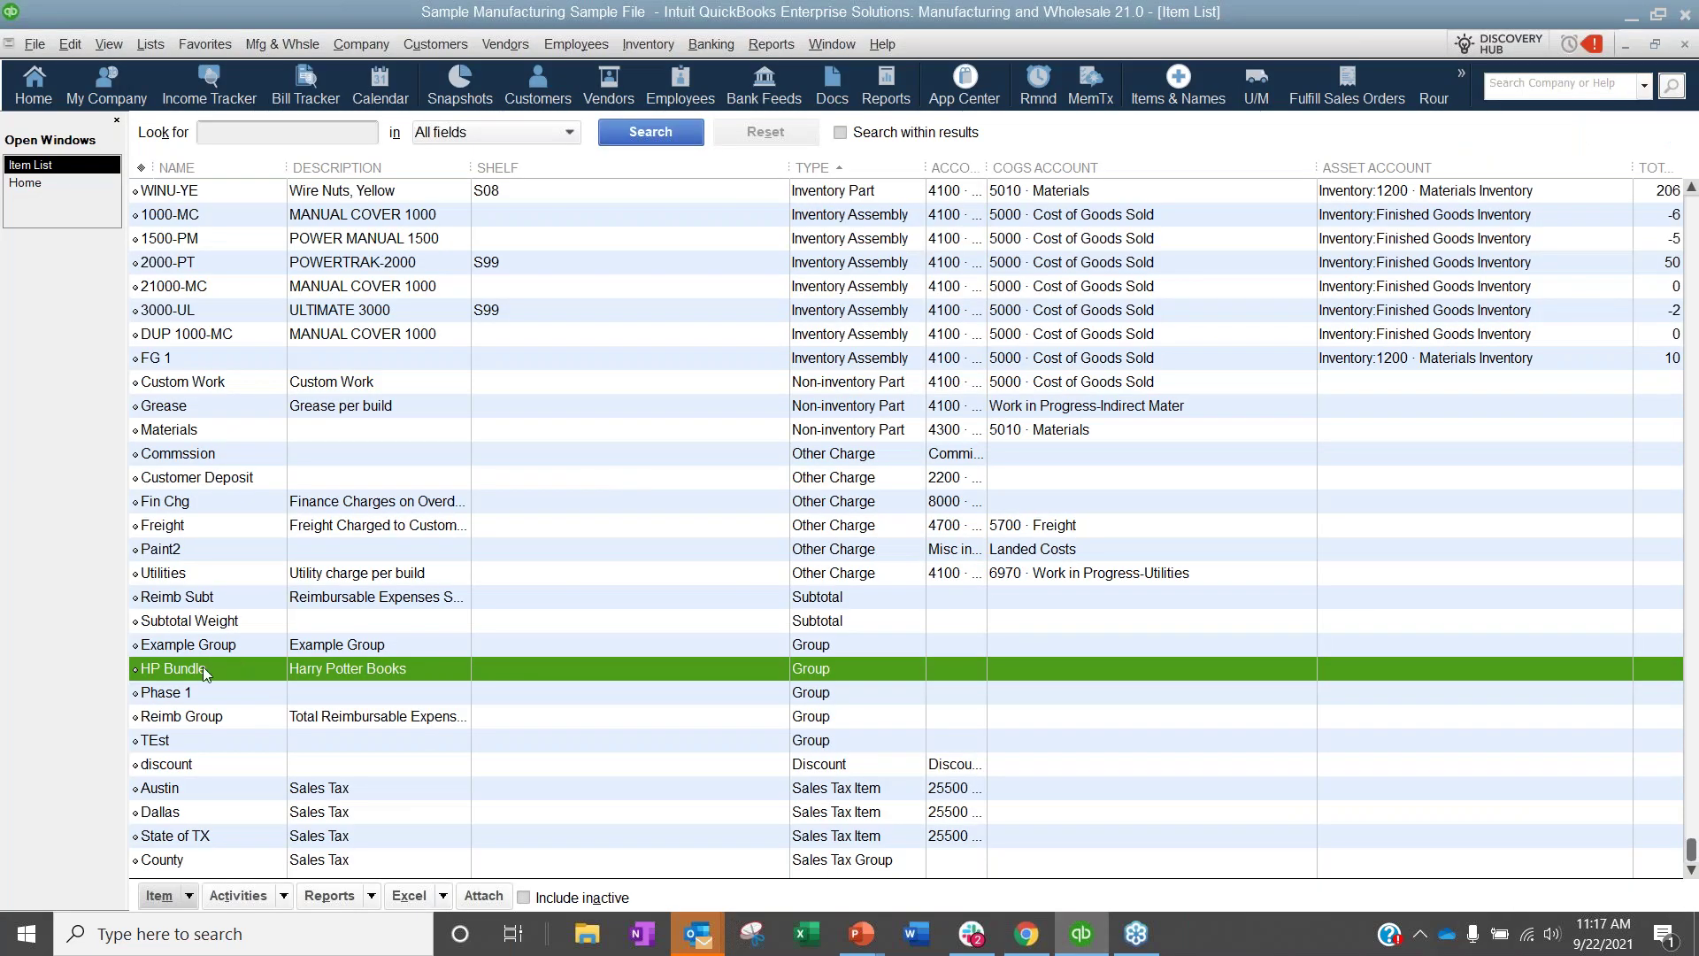
{"action": "left_click", "coordinate": [378, 49]}
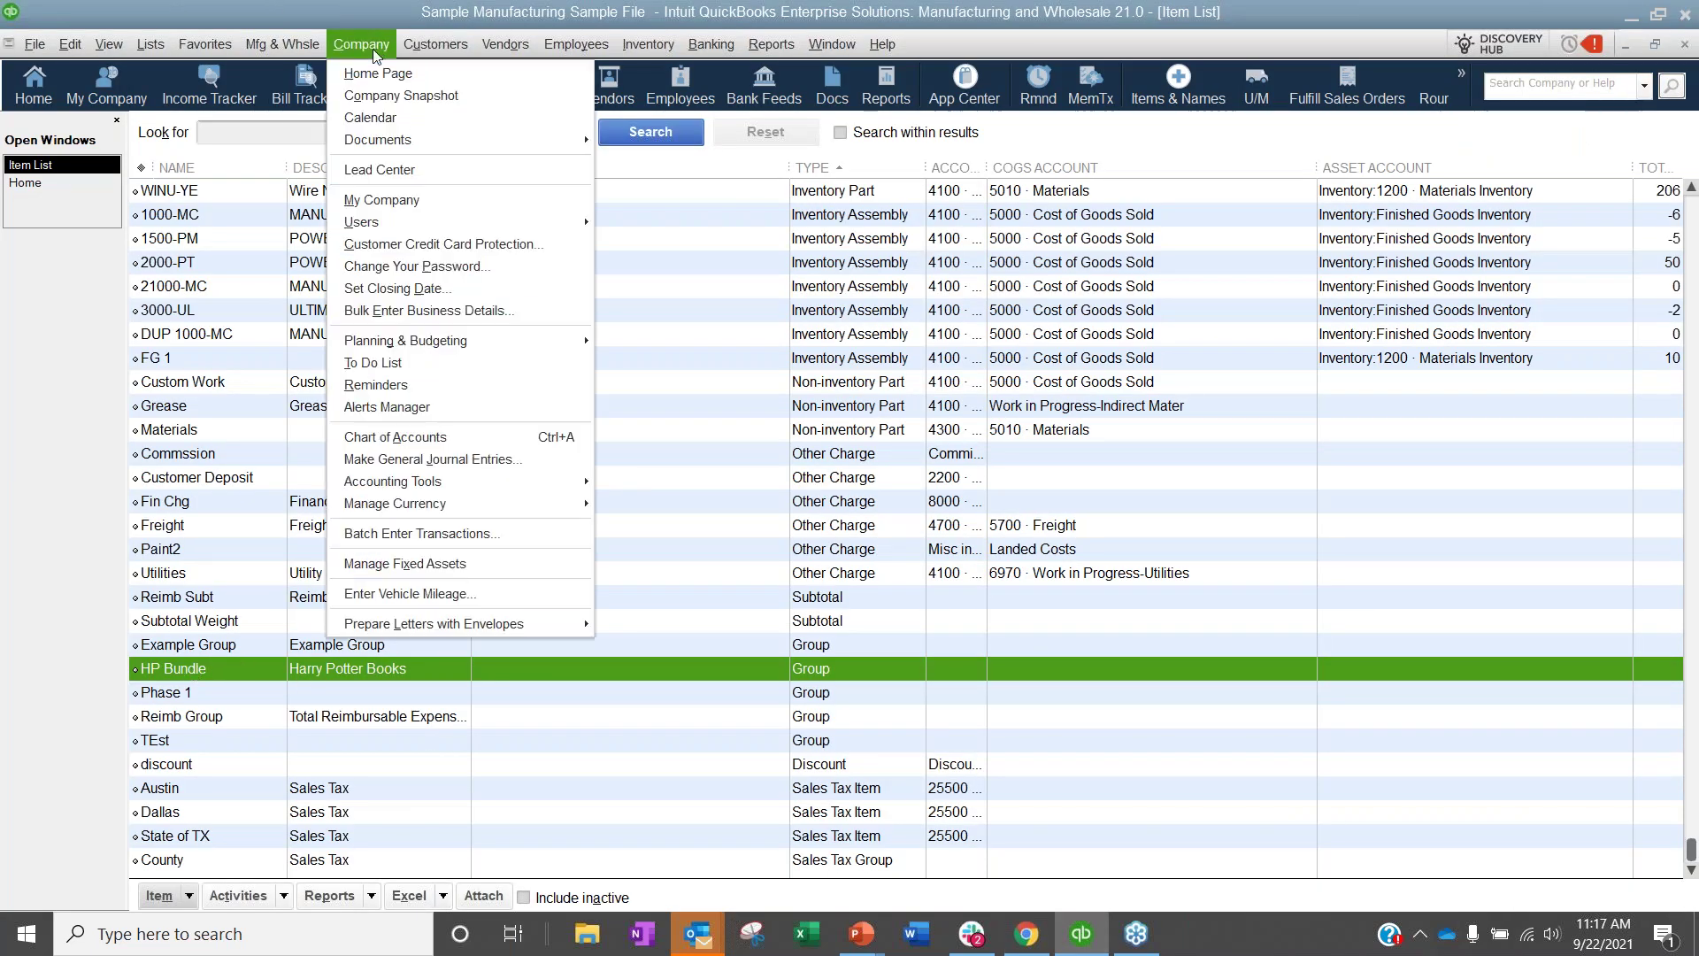
{"action": "mouse_move", "coordinate": [423, 44]}
{"action": "left_click", "coordinate": [450, 179]}
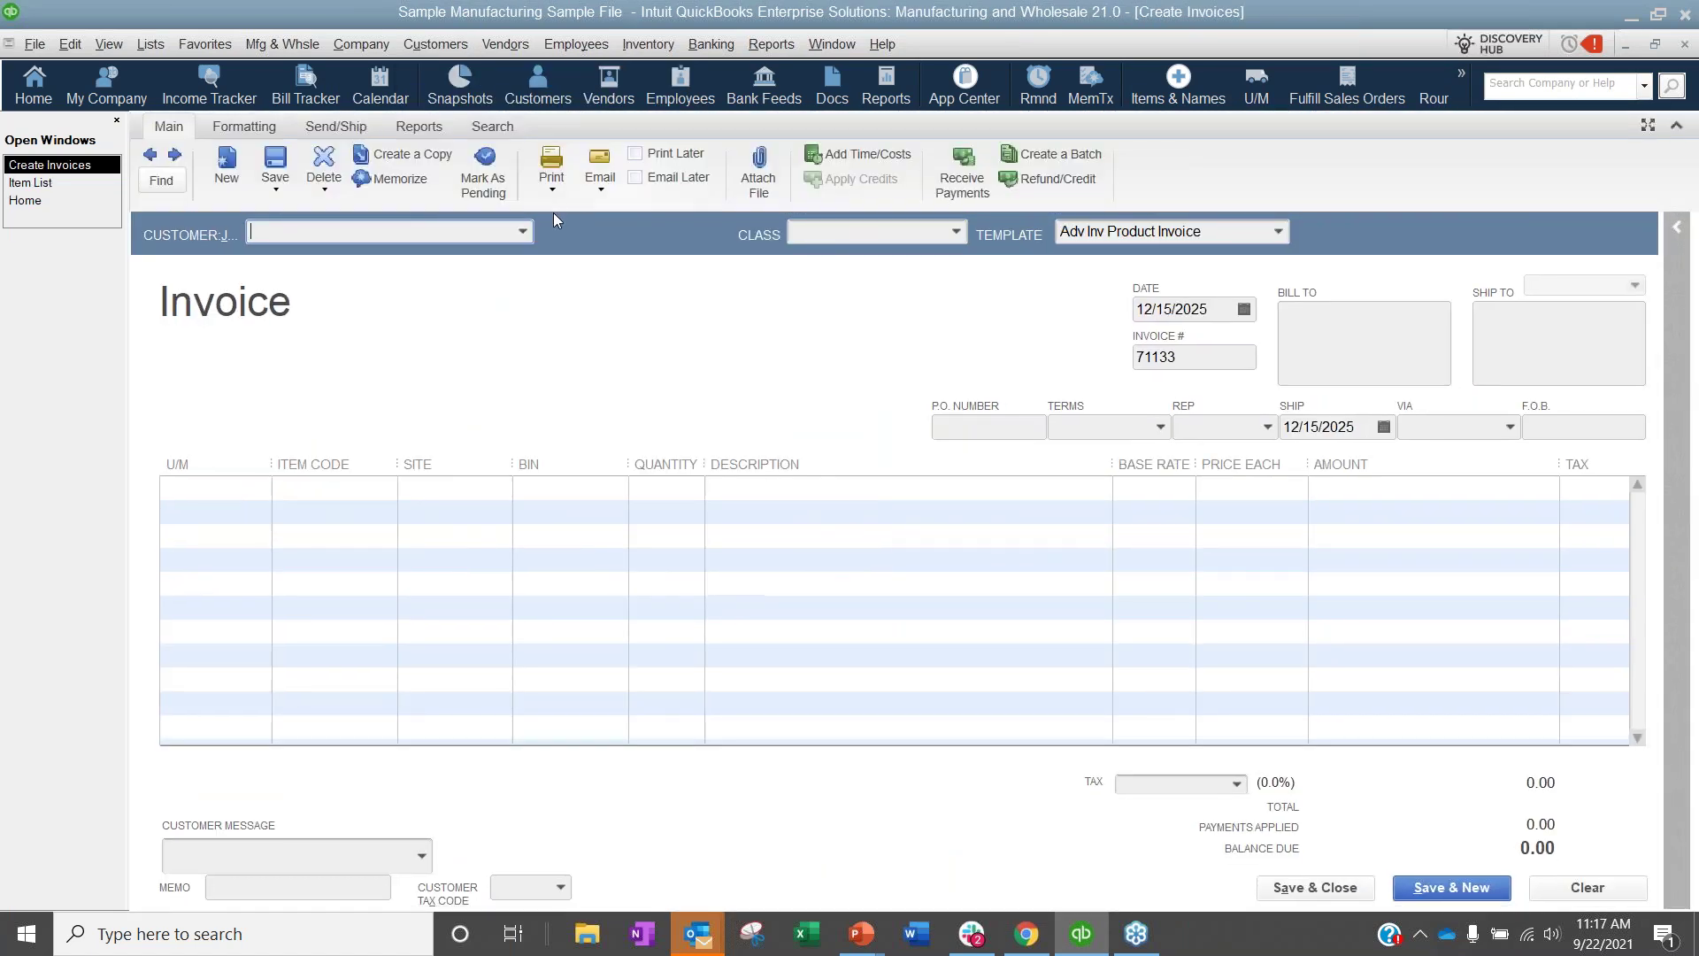
Assign the invoice to Dunning's Pool Depot, Inc.'s job Big City Store #0055 without adding any billable time or costs.
{"action": "left_click", "coordinate": [523, 234]}
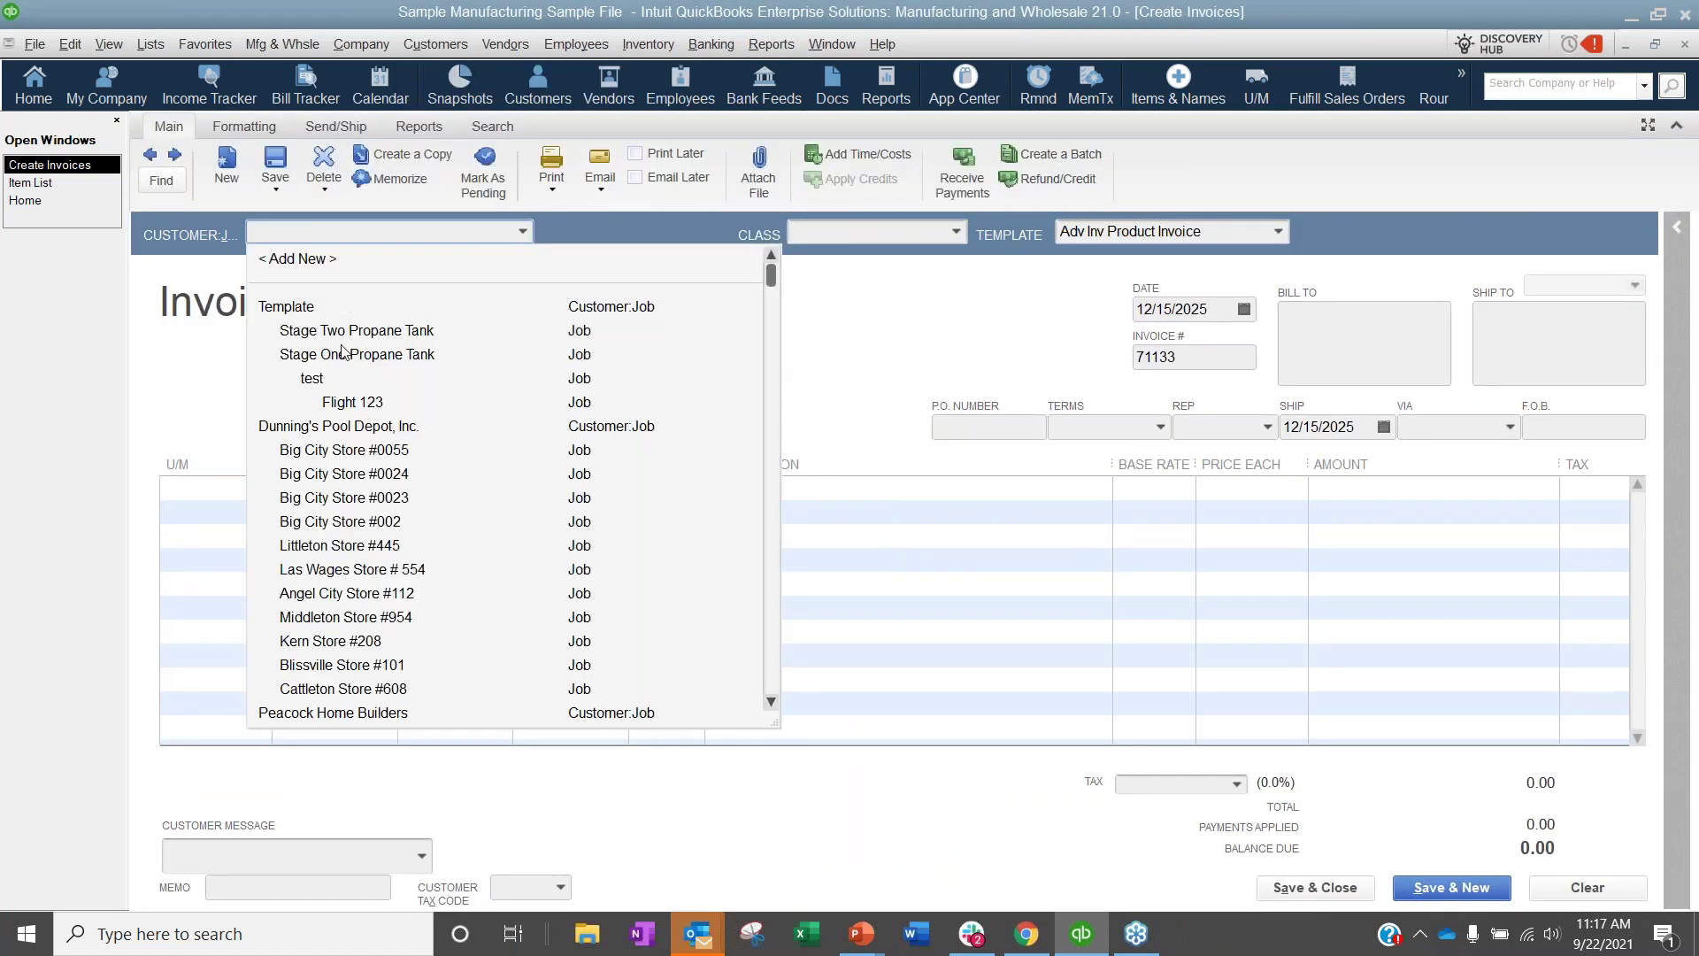
{"action": "left_click", "coordinate": [322, 449]}
{"action": "left_click", "coordinate": [585, 458]}
{"action": "left_click", "coordinate": [433, 265]}
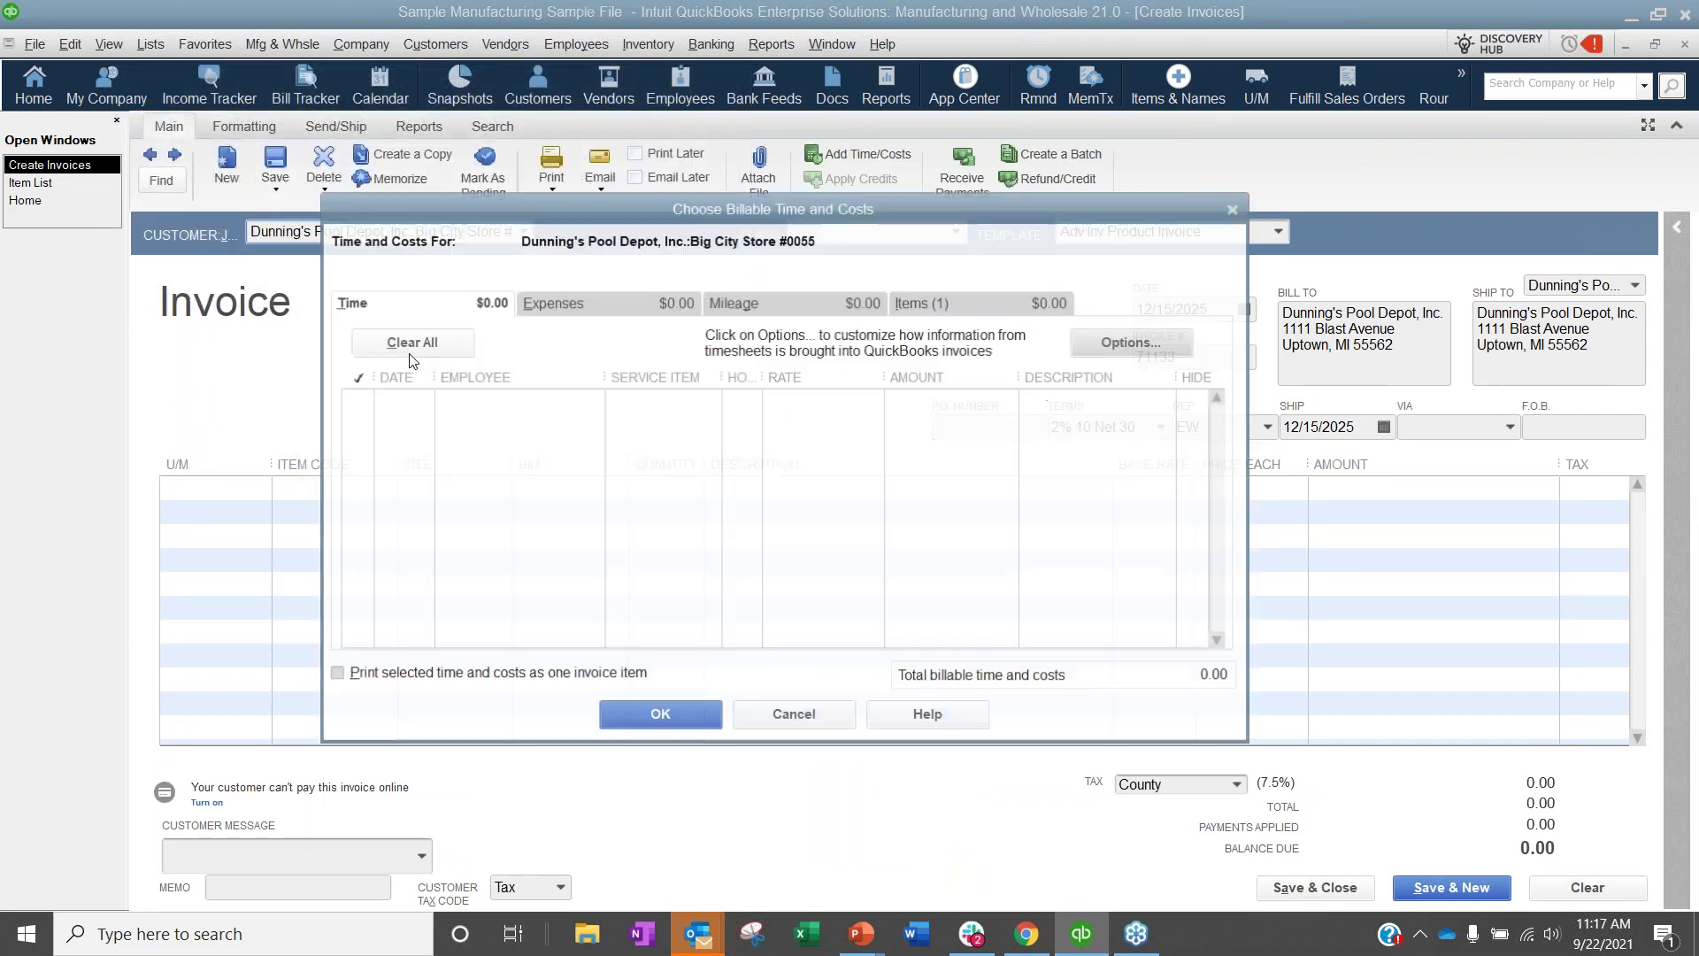
{"action": "left_click", "coordinate": [1237, 210]}
Add the HP Bundle group item on the invoice's first line and dismiss the stock warnings.
{"action": "left_click", "coordinate": [380, 492]}
{"action": "left_click", "coordinate": [386, 490]}
{"action": "type", "text": "HP Bundle"}
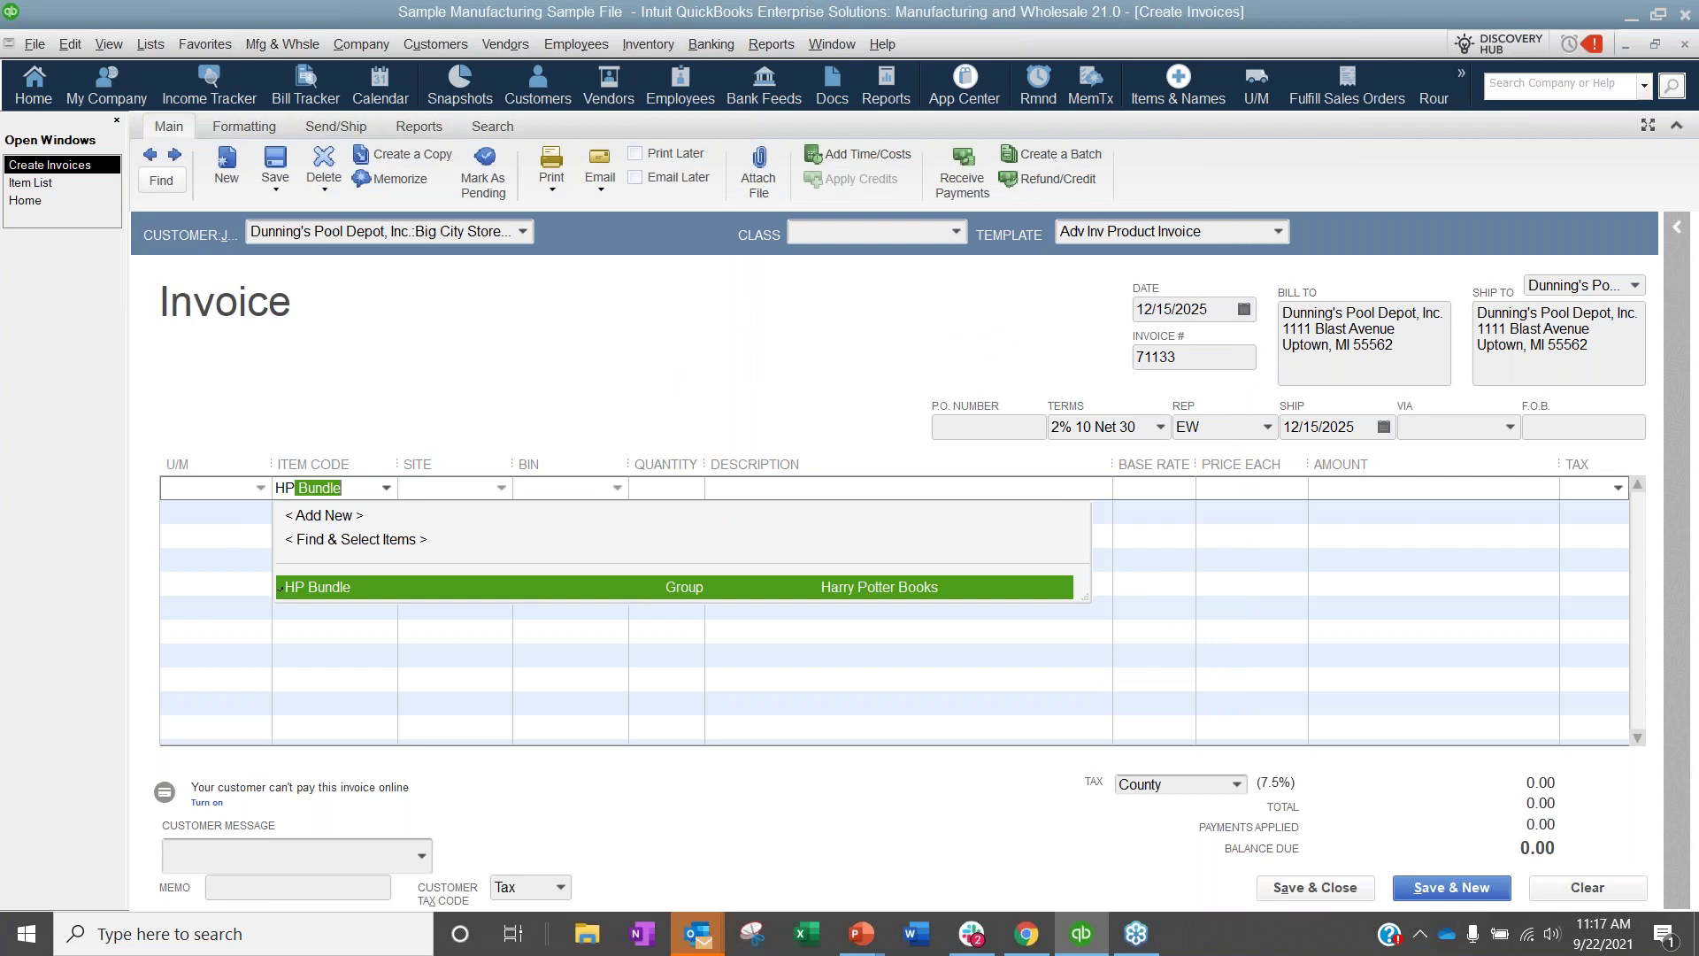
{"action": "key", "text": "Tab"}
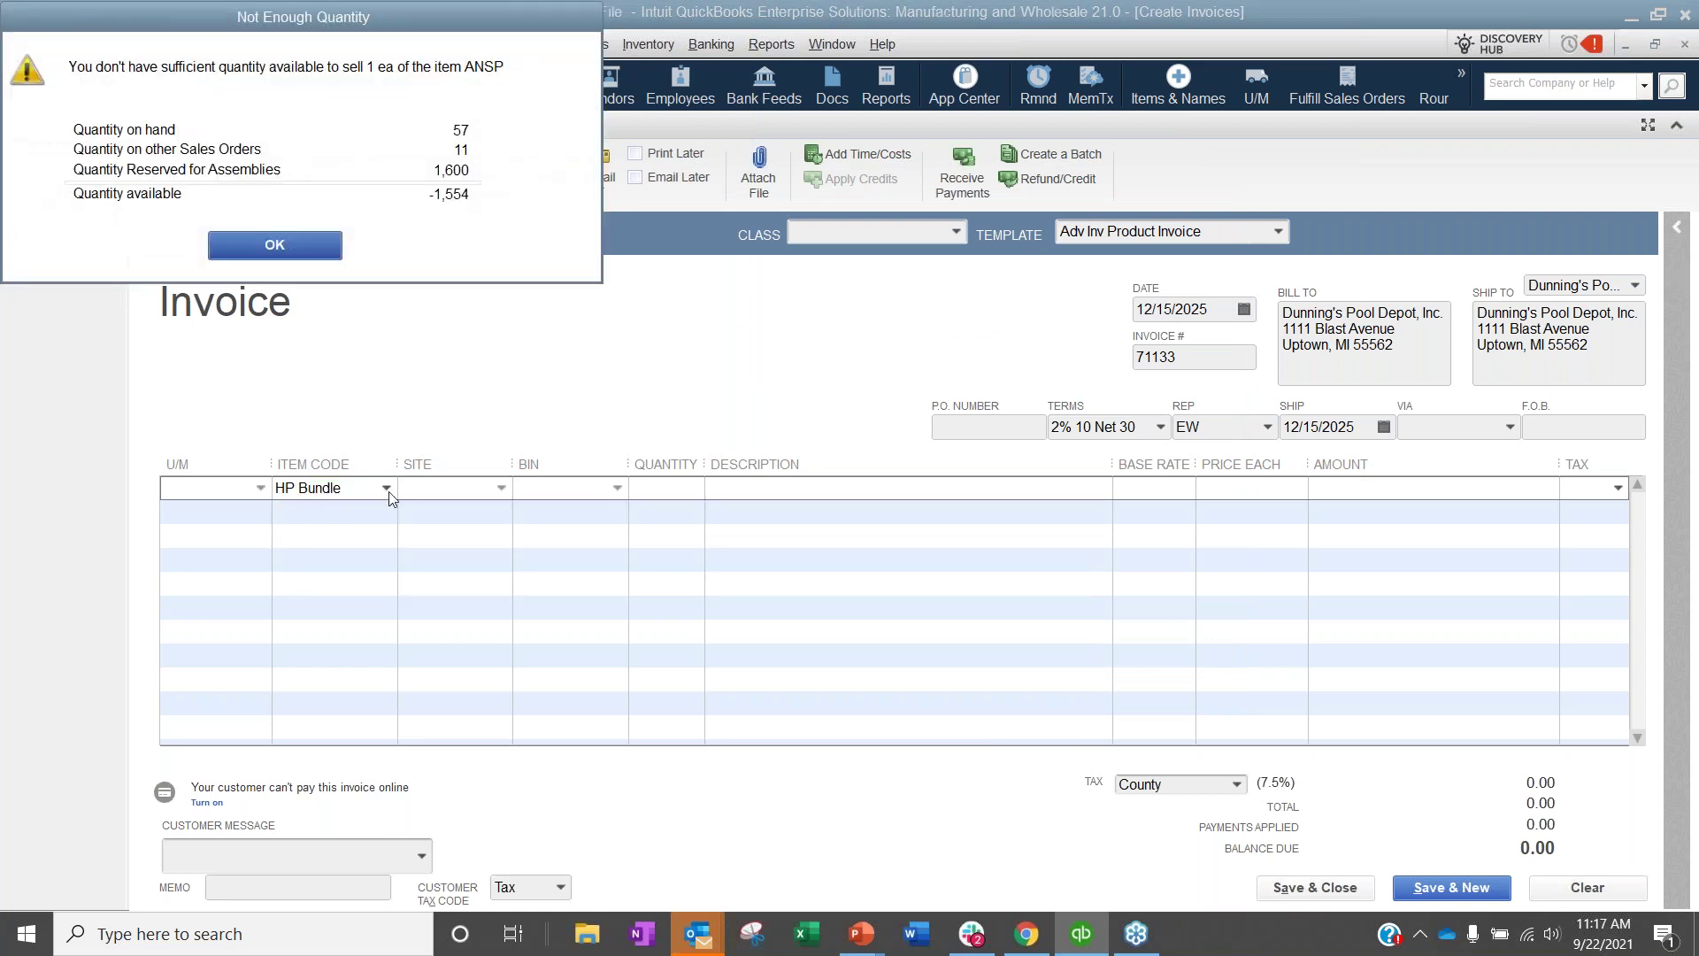
{"action": "left_click", "coordinate": [291, 240]}
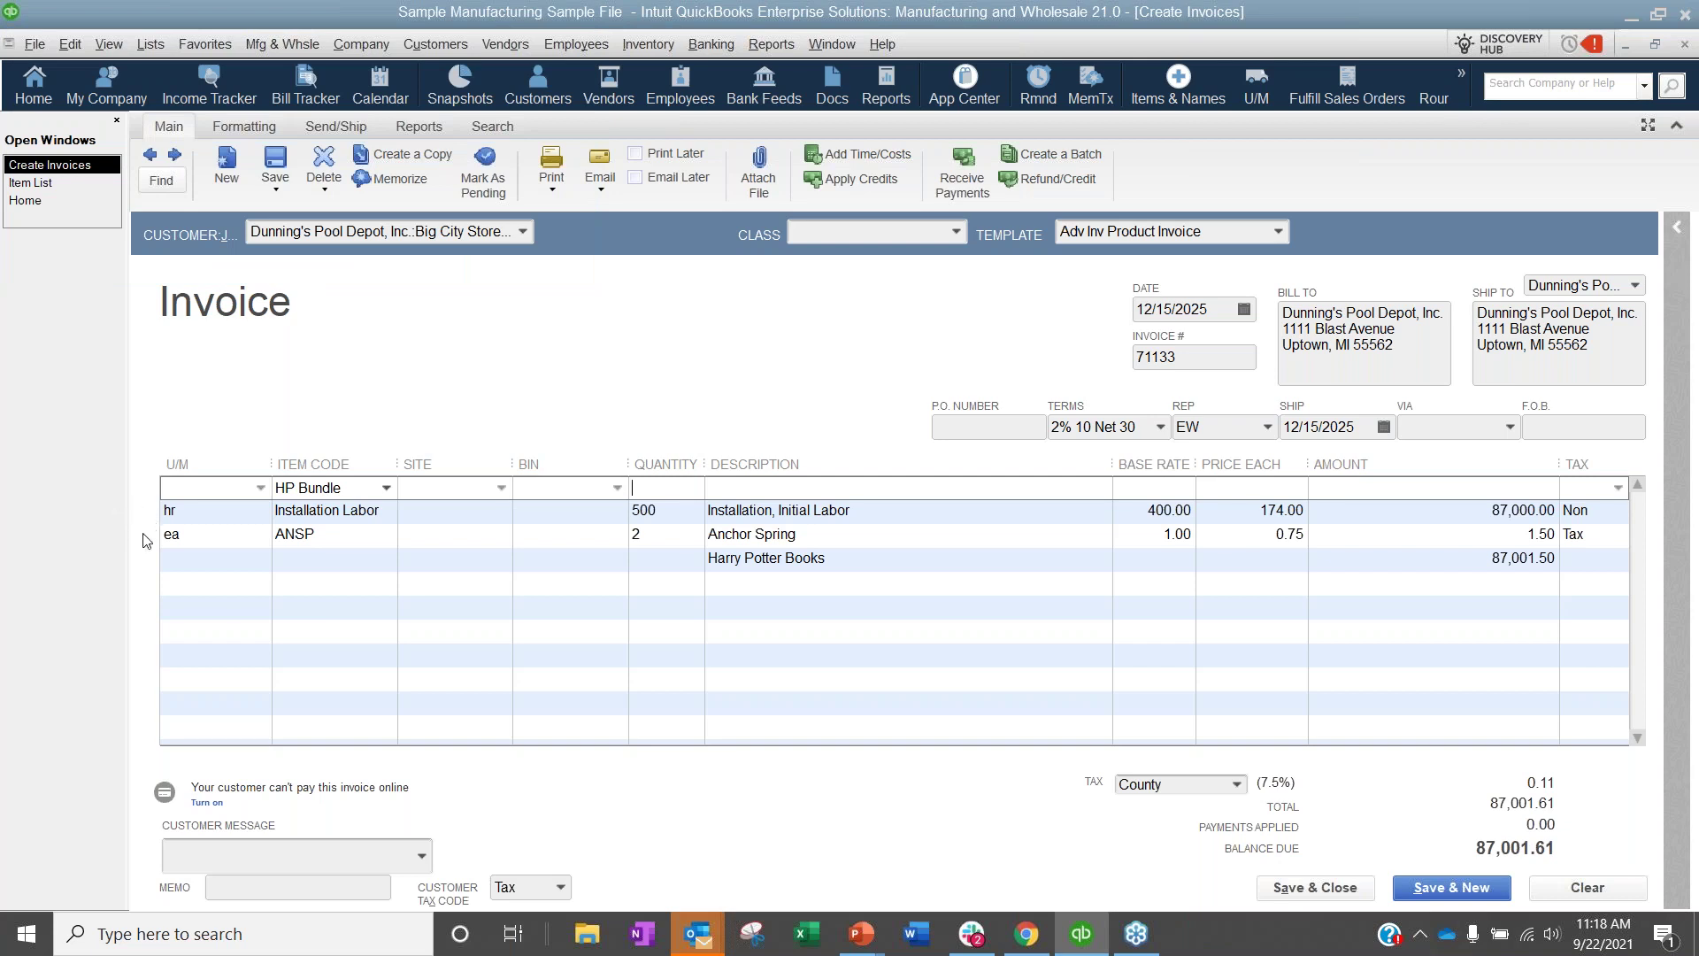
Insert a line above ANSP within the HP Bundle and add the item ANAD with a quantity of 12.
{"action": "left_click", "coordinate": [296, 532]}
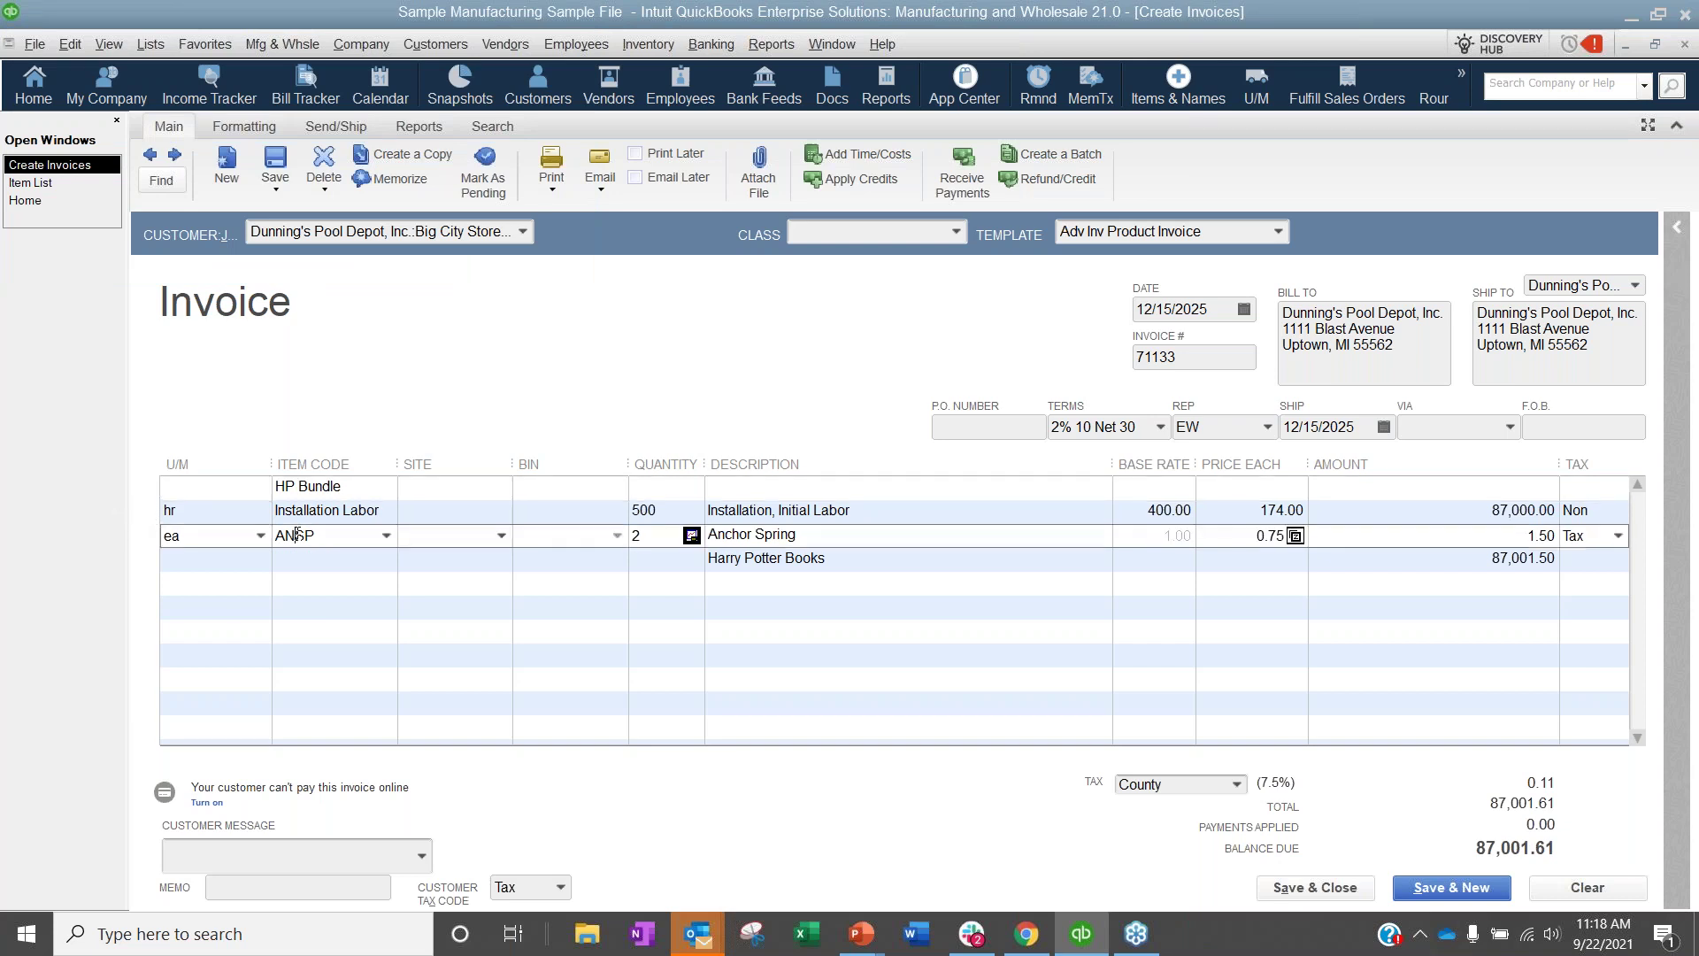
{"action": "left_click", "coordinate": [70, 43]}
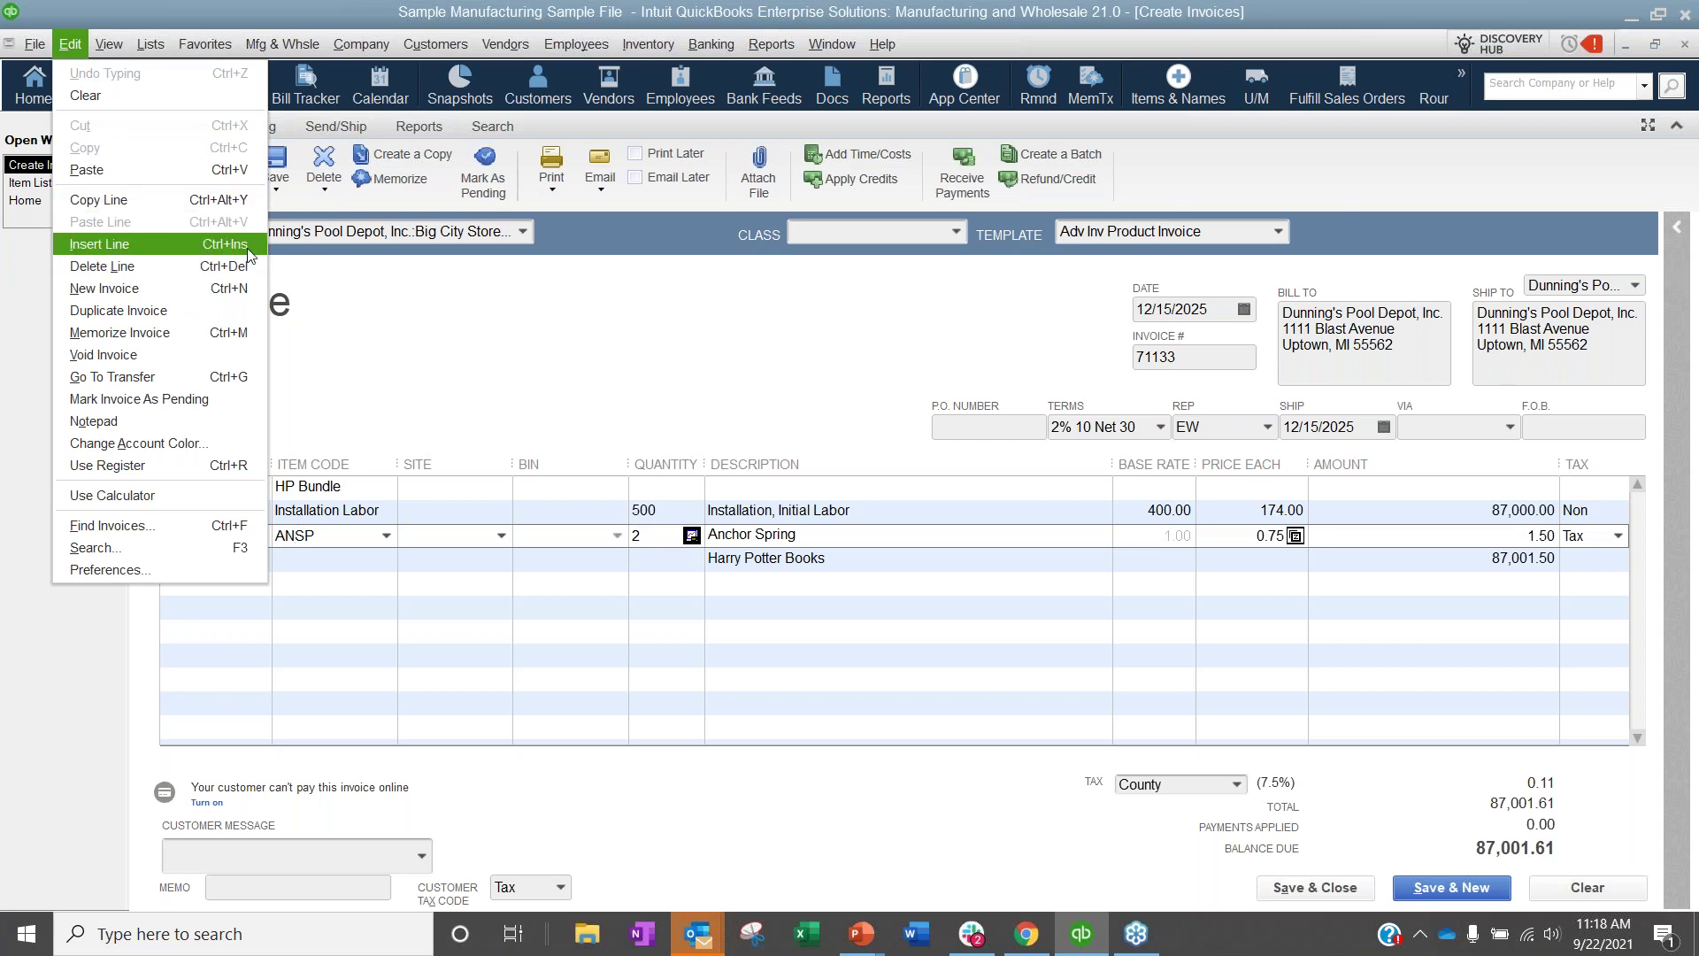
{"action": "left_click", "coordinate": [149, 260]}
{"action": "left_click", "coordinate": [386, 535]}
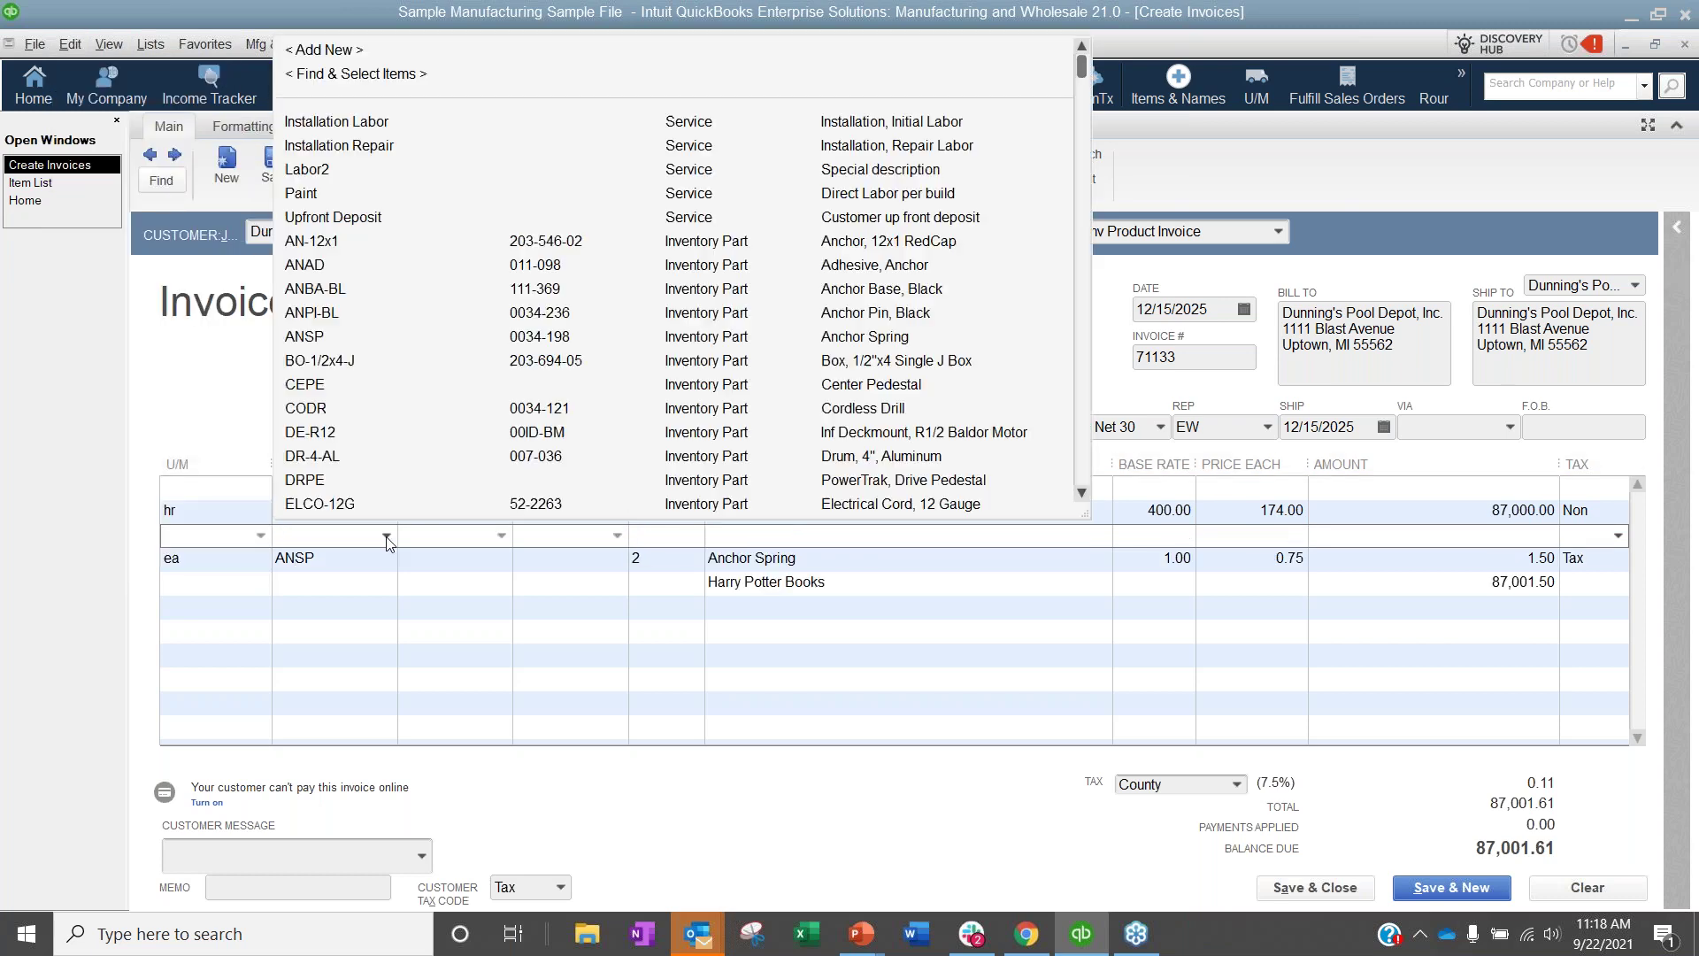
{"action": "left_click", "coordinate": [323, 267]}
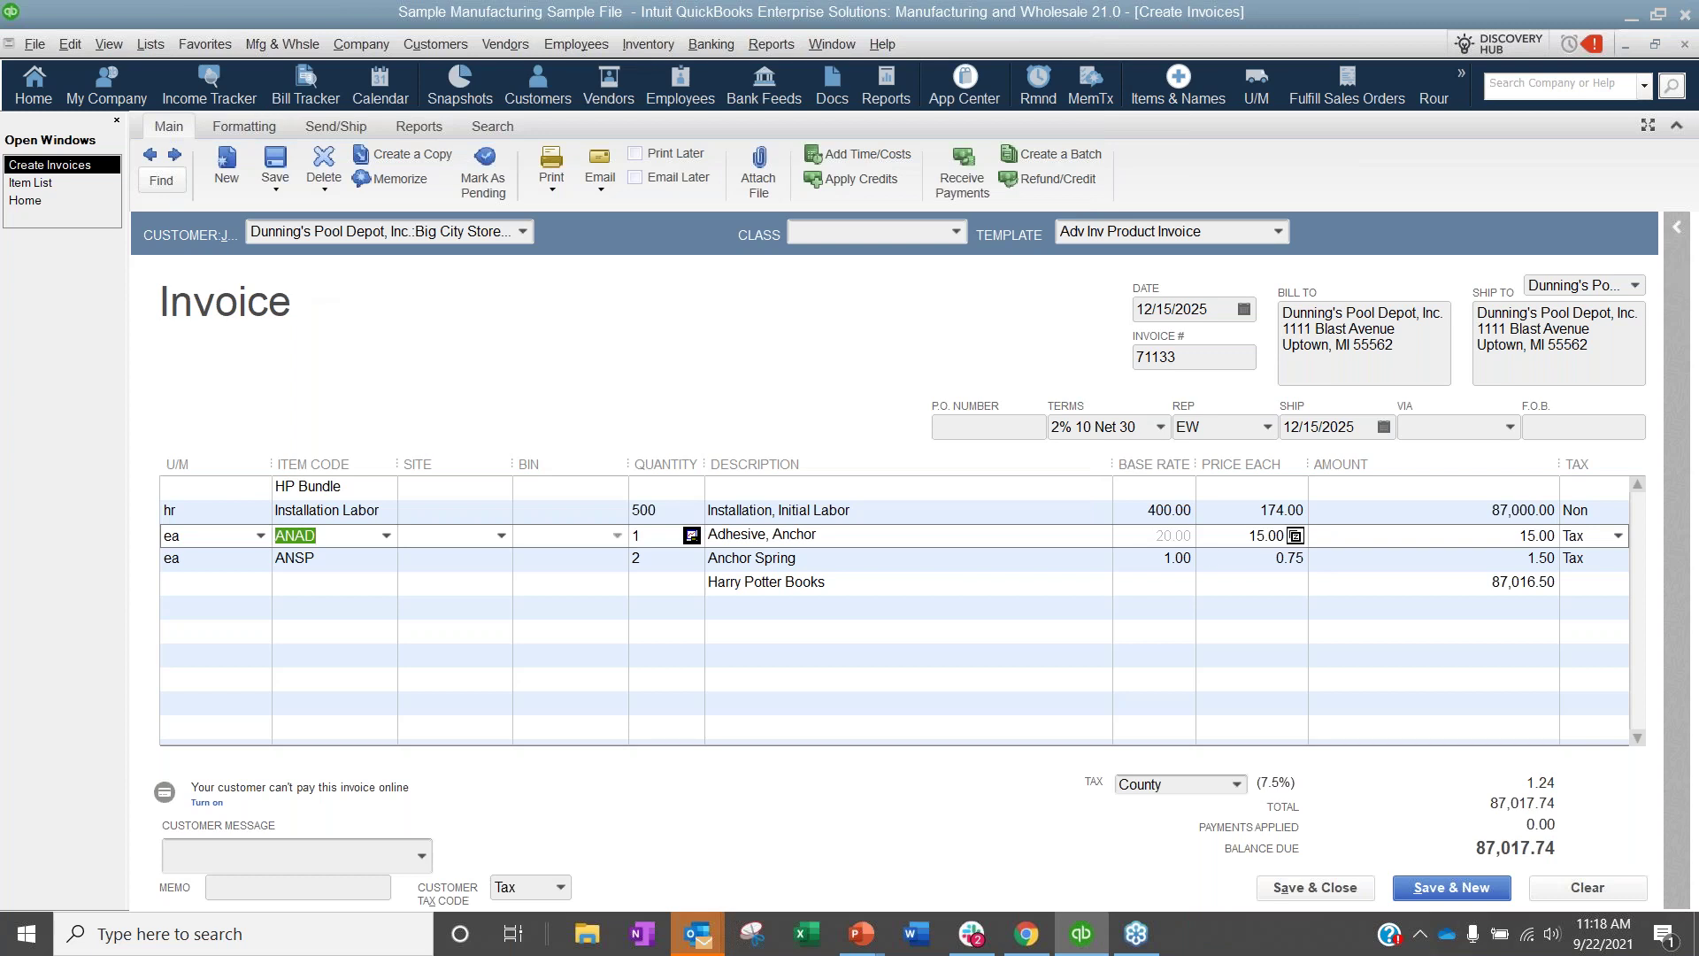
{"action": "key", "text": "Tab"}
{"action": "type", "text": "12"}
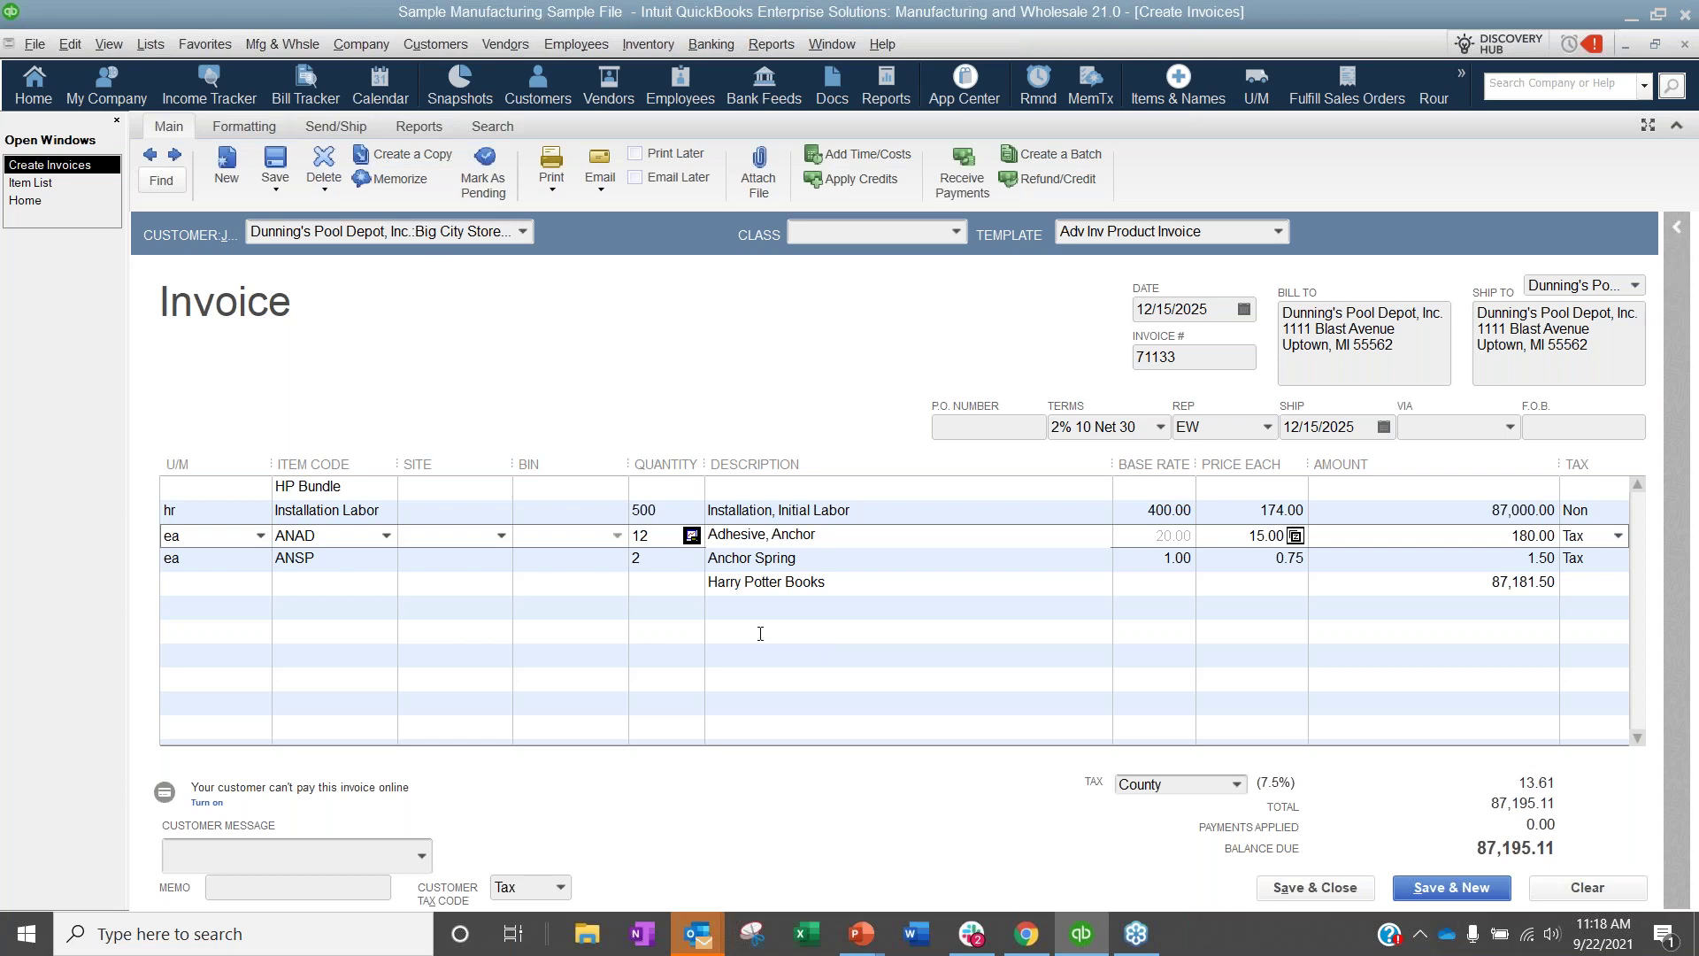
Assign the Austin site to all inventory items on the invoice, starting from the ANAD line, and save the invoice.
{"action": "left_click", "coordinate": [275, 164]}
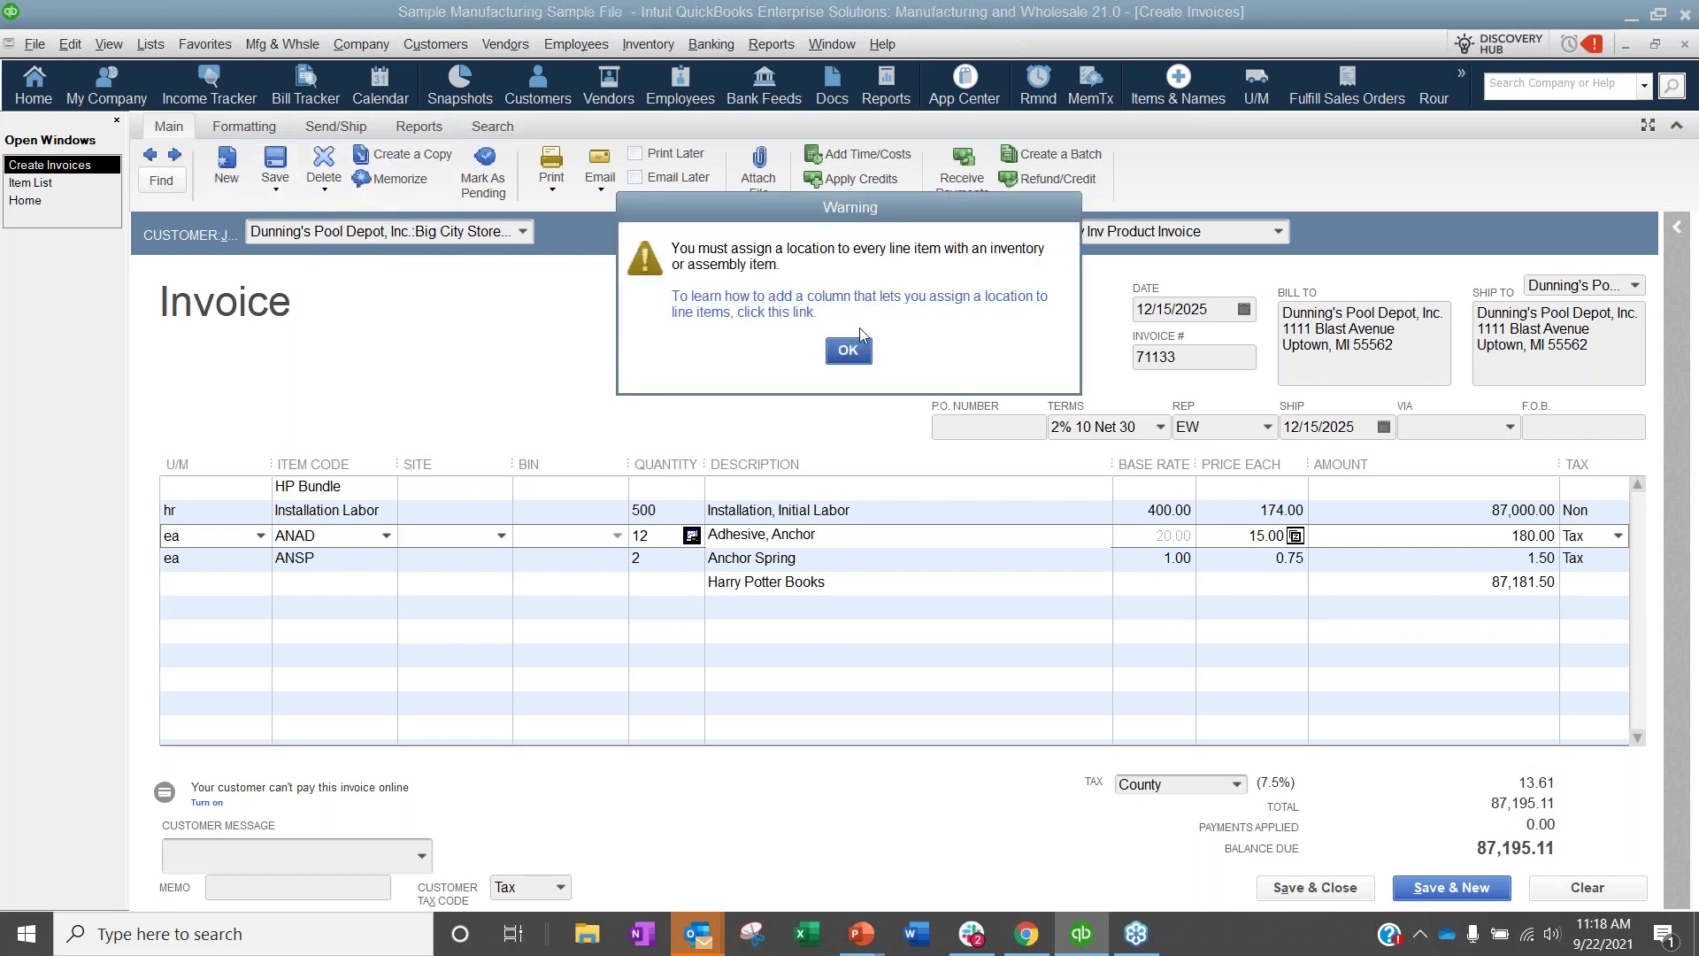
{"action": "left_click", "coordinate": [848, 351]}
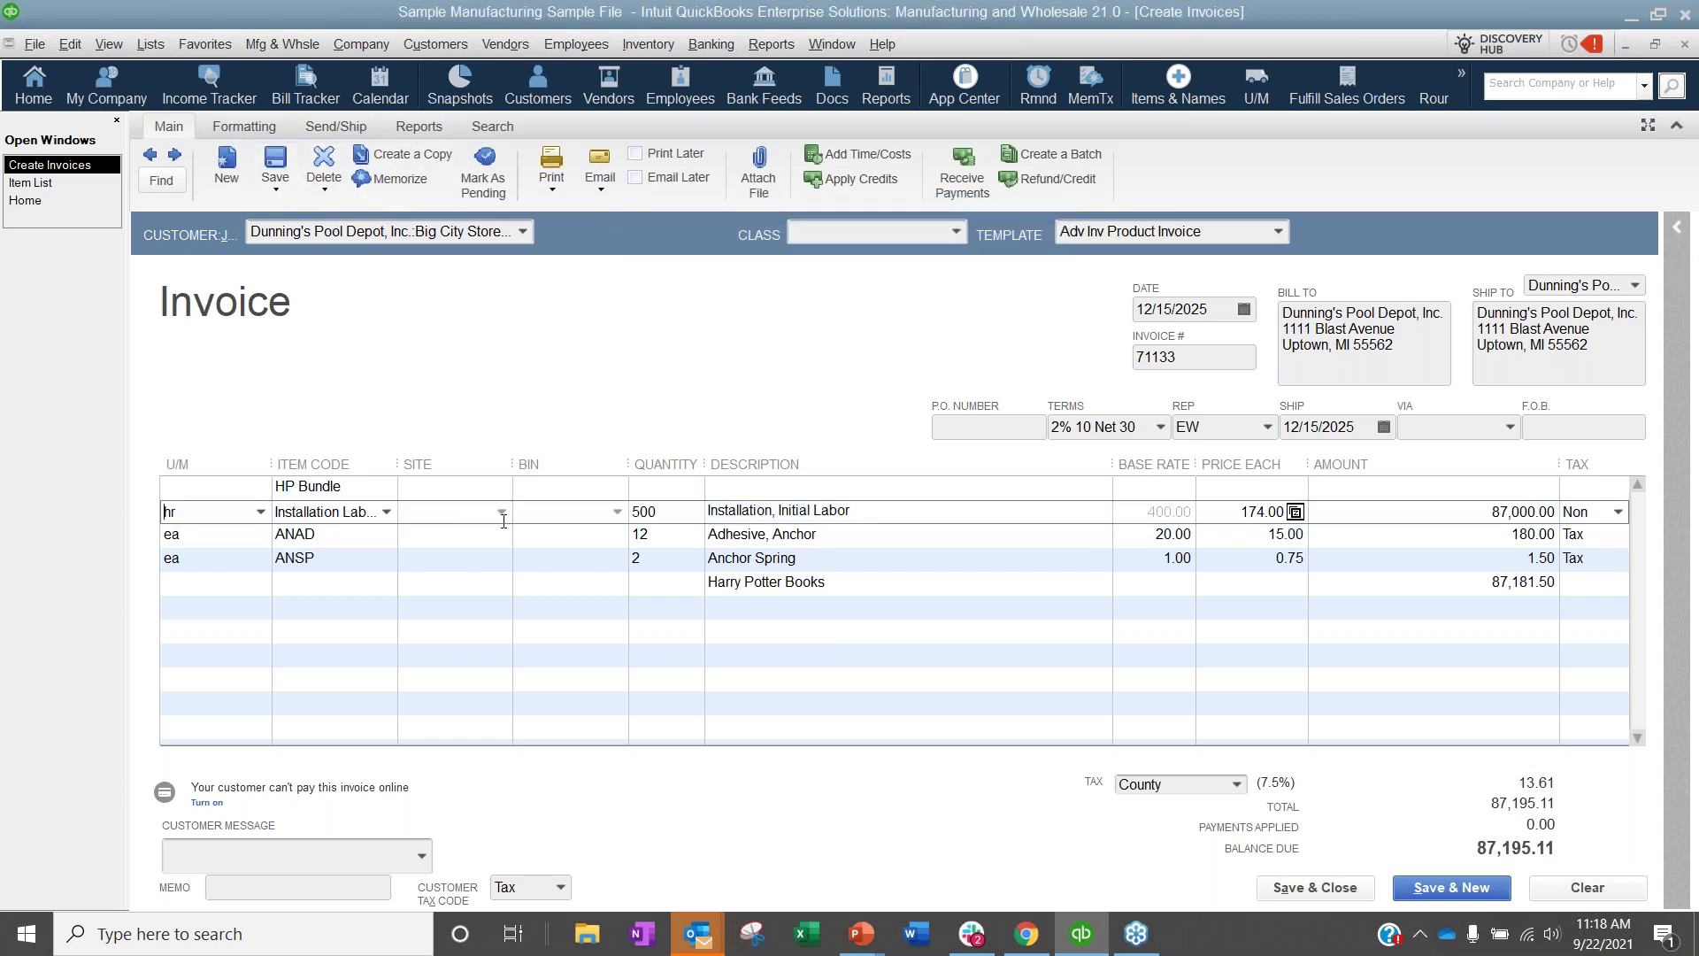
{"action": "left_click", "coordinate": [463, 535]}
{"action": "left_click", "coordinate": [466, 611]}
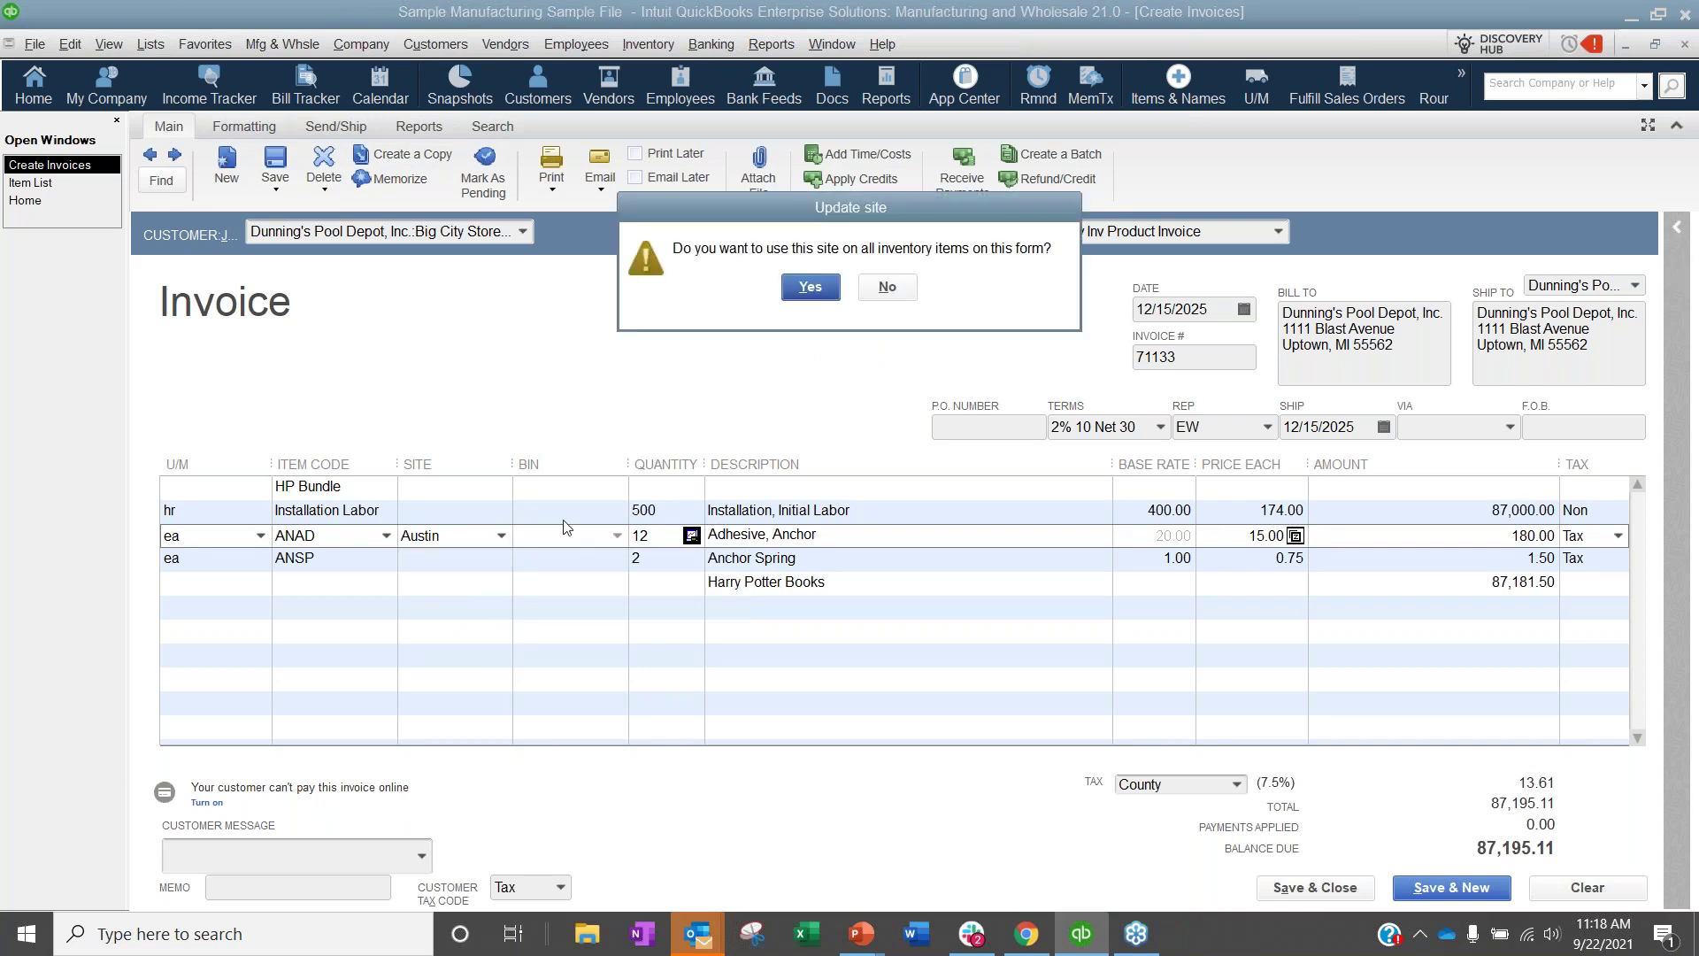
{"action": "left_click", "coordinate": [805, 285]}
{"action": "left_click", "coordinate": [277, 162]}
{"action": "left_click", "coordinate": [970, 440]}
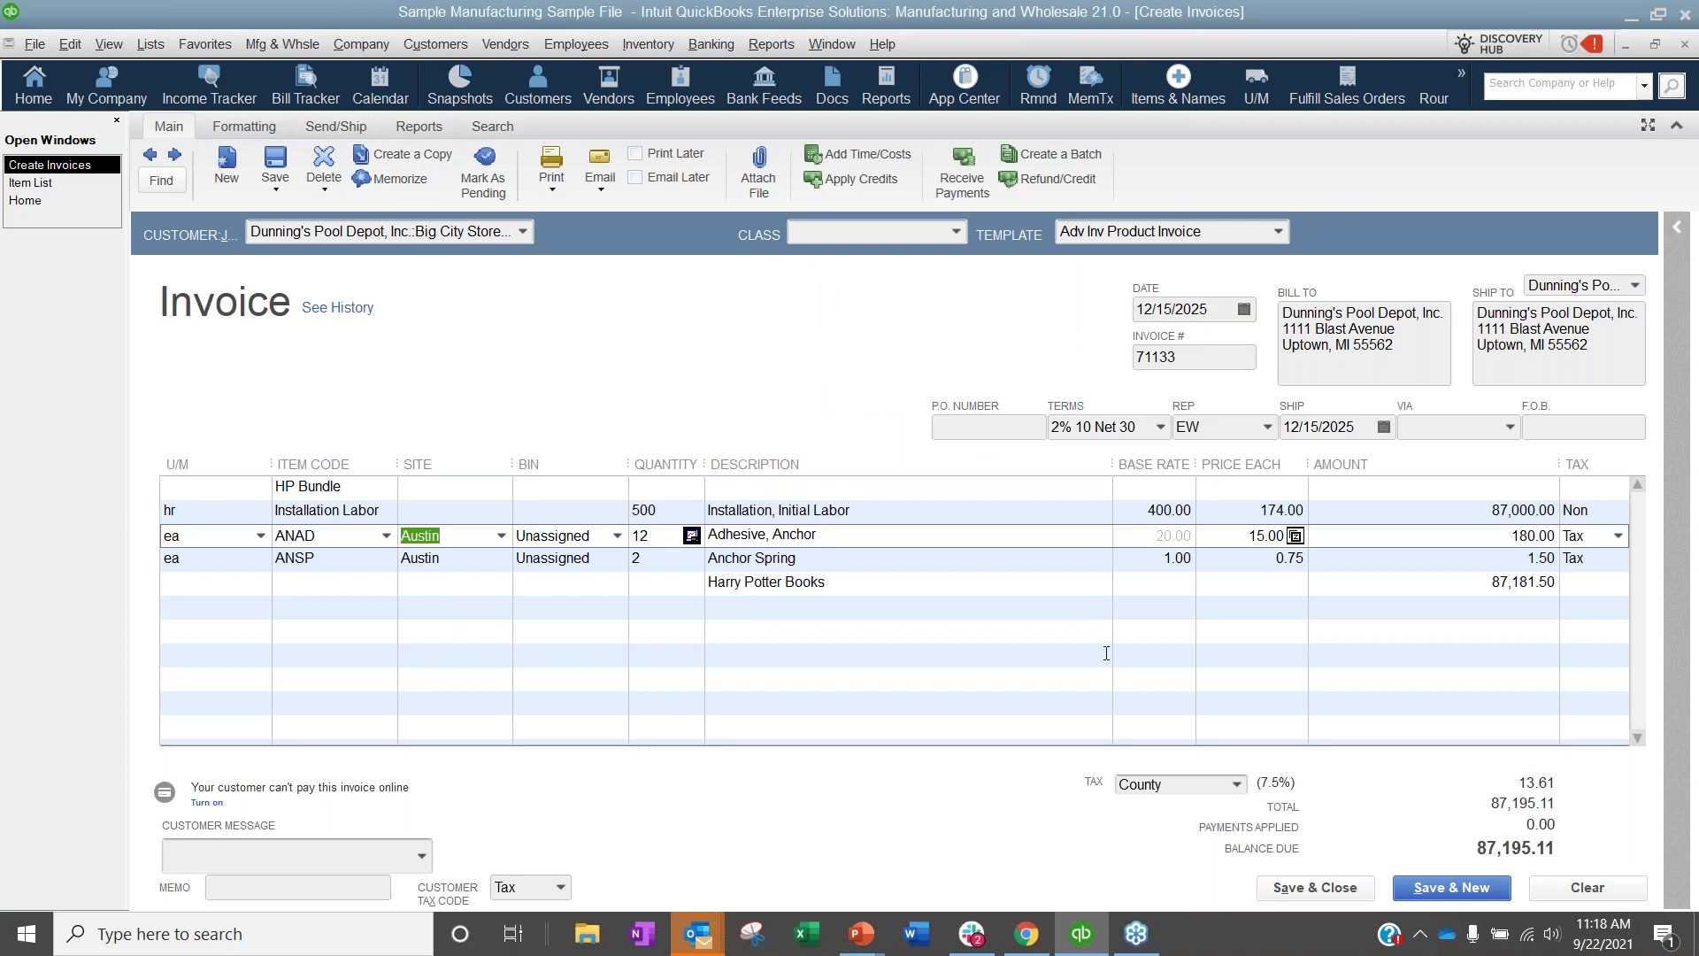
Open a print preview of the saved Enterprise invoice containing the HP Bundle group.
{"action": "left_click", "coordinate": [552, 187]}
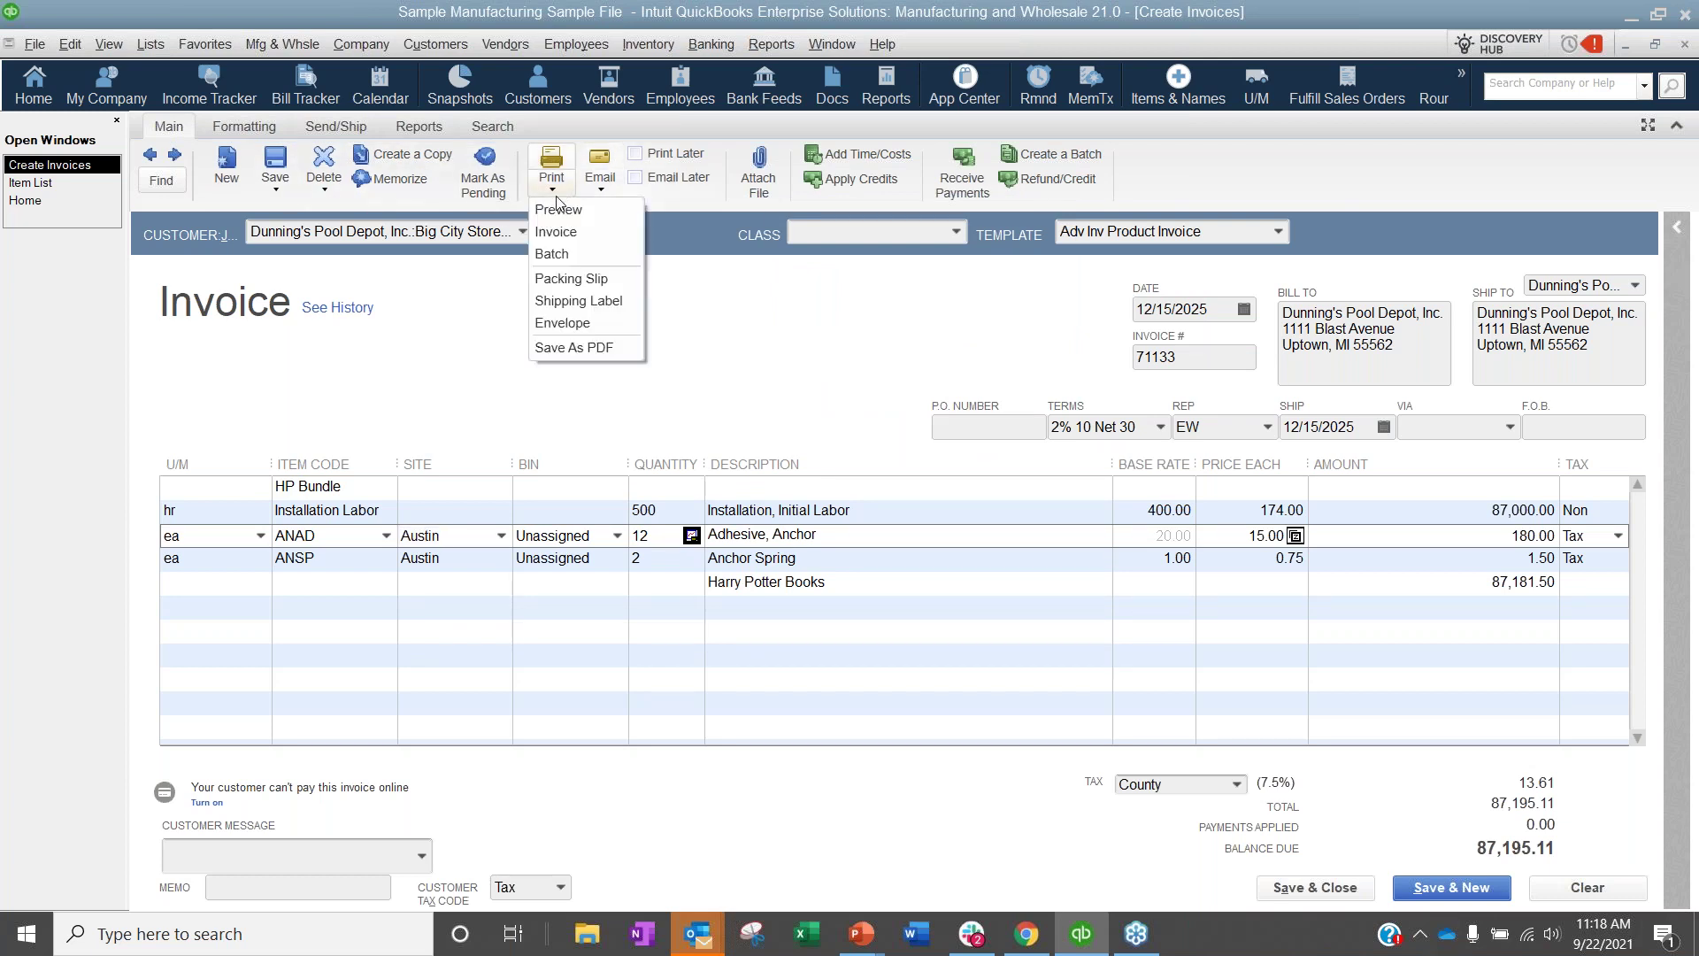
{"action": "left_click", "coordinate": [558, 213]}
{"action": "left_click", "coordinate": [876, 443]}
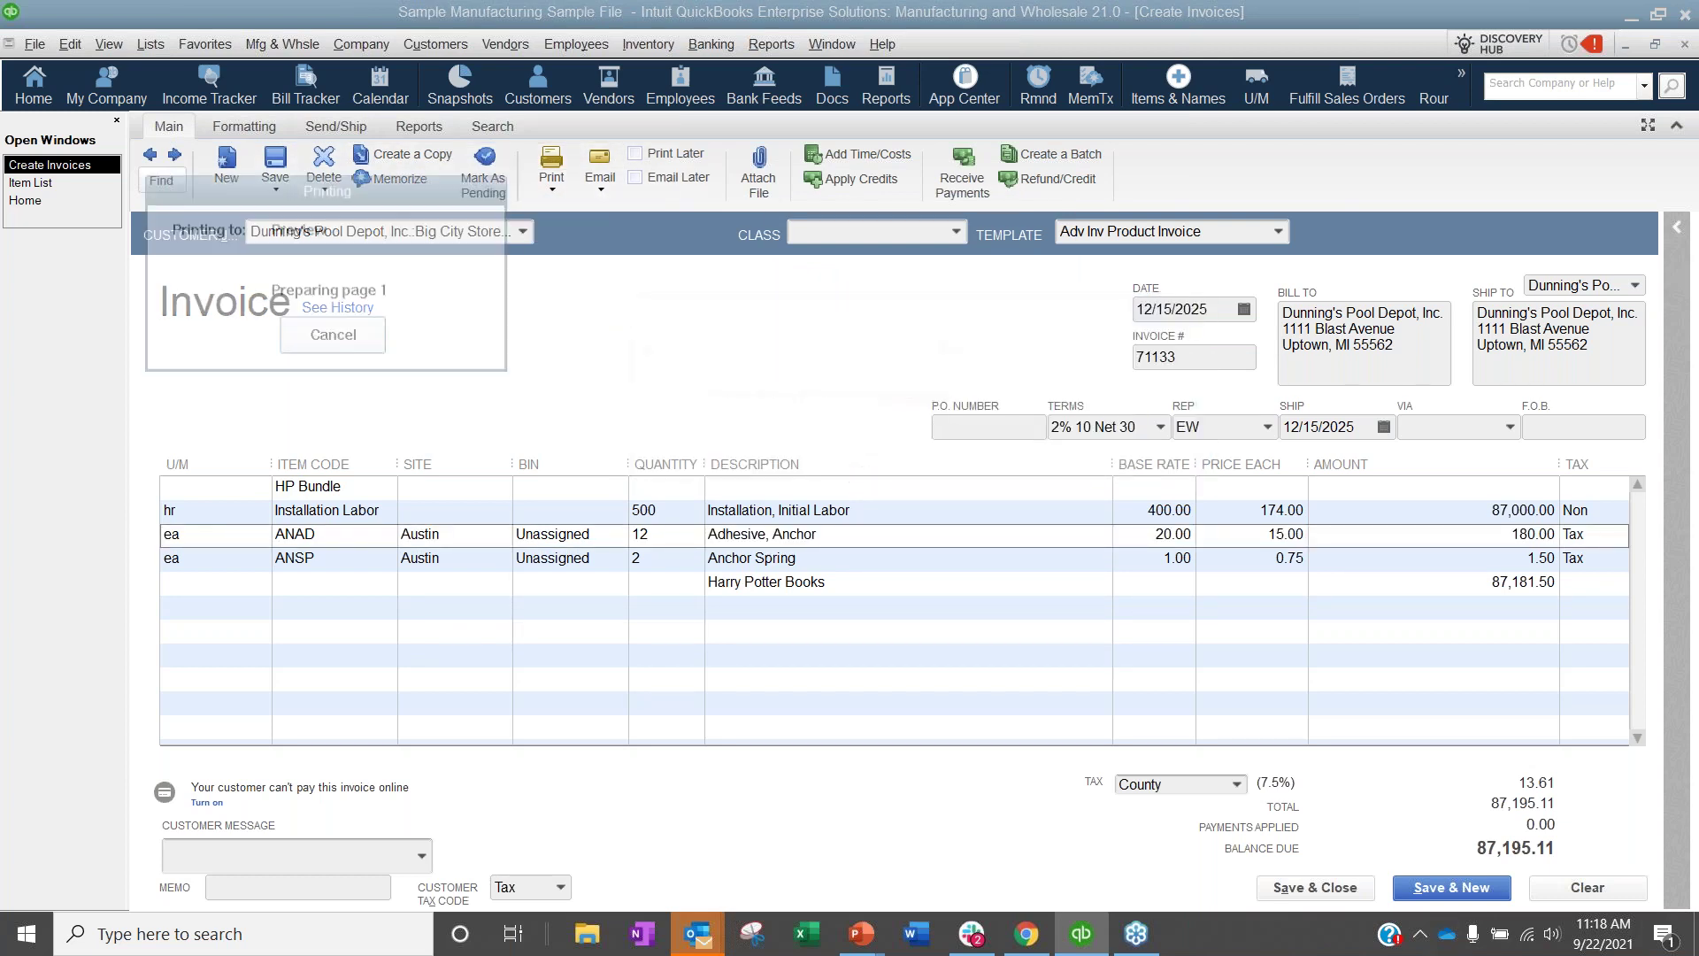
Inspect the item lines up close in the invoice print preview and close the preview.
{"action": "left_click", "coordinate": [222, 508]}
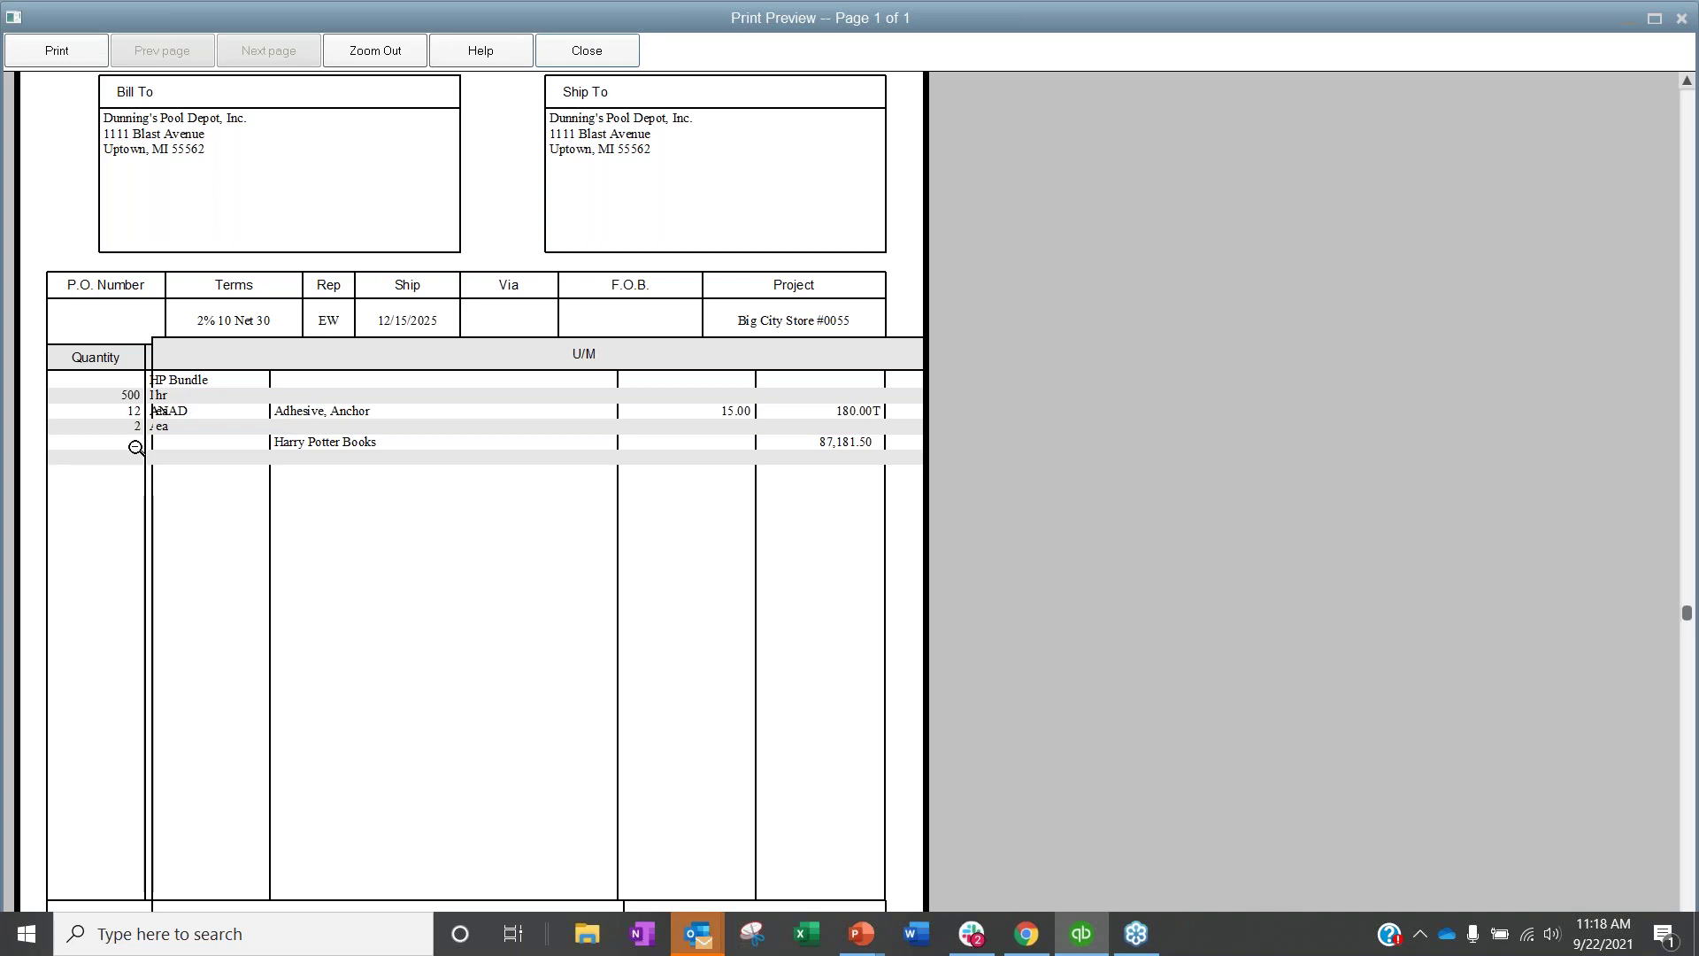
{"action": "left_click", "coordinate": [586, 51]}
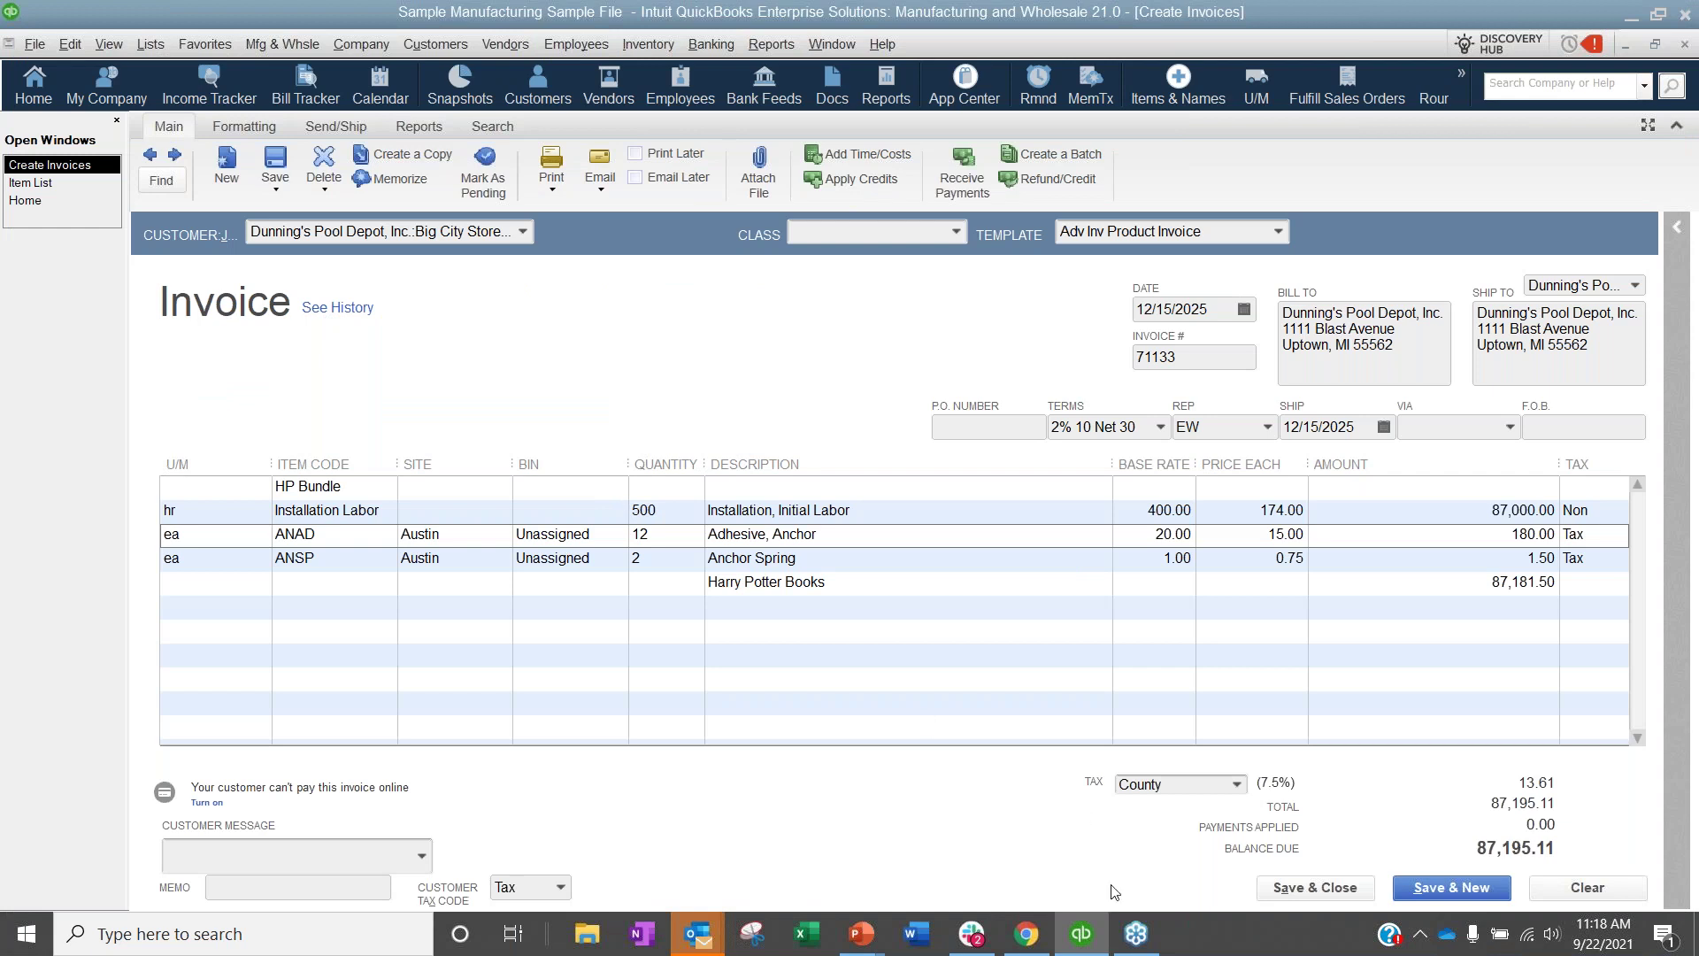
Switch to QuickBooks Online in Chrome and start a new purchase order from the expense transactions for the vendor Mike's Plant Store.
{"action": "left_click", "coordinate": [1028, 934]}
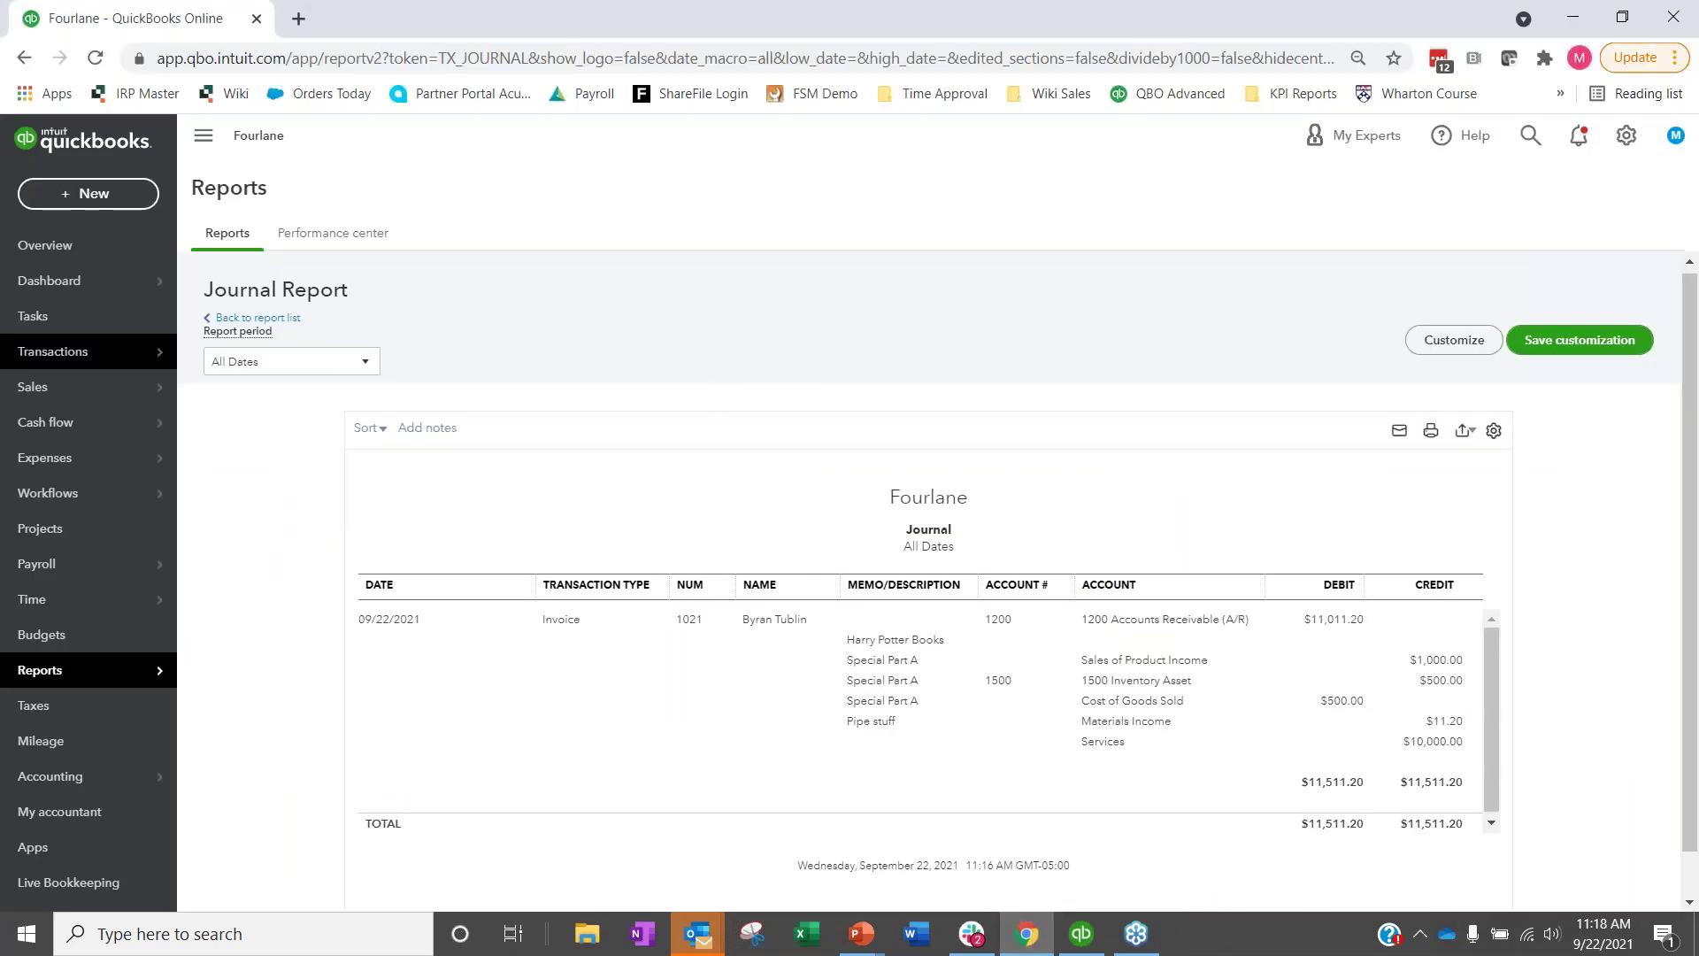
{"action": "mouse_move", "coordinate": [82, 470]}
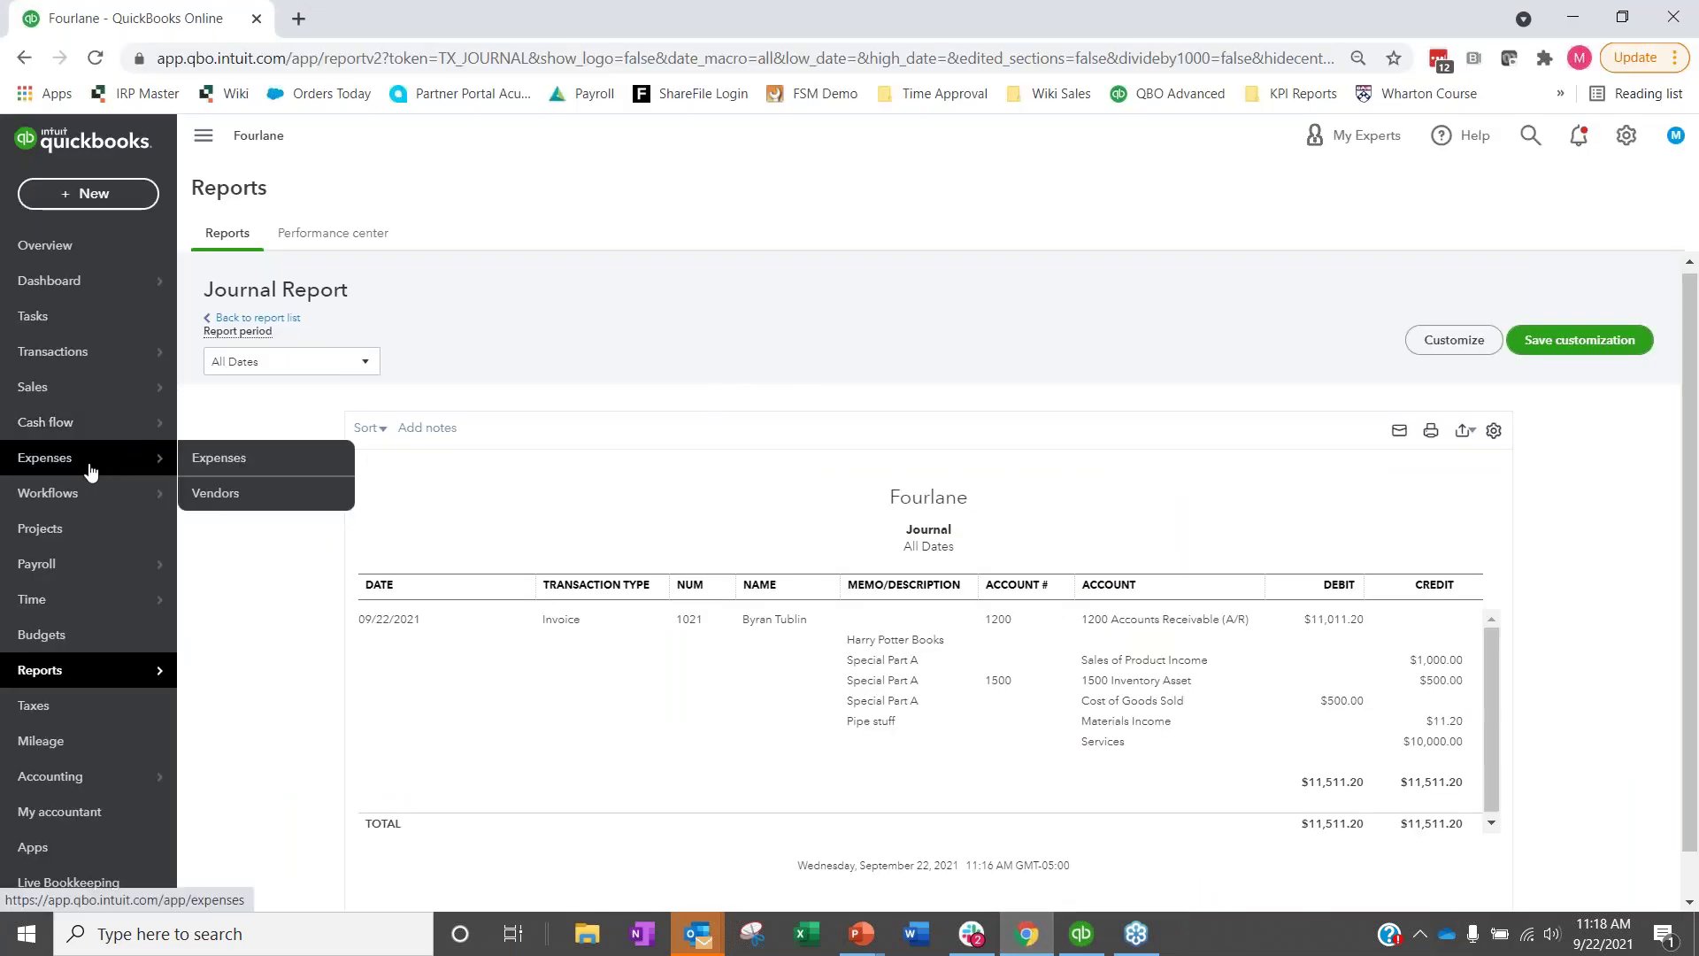
{"action": "left_click", "coordinate": [260, 467]}
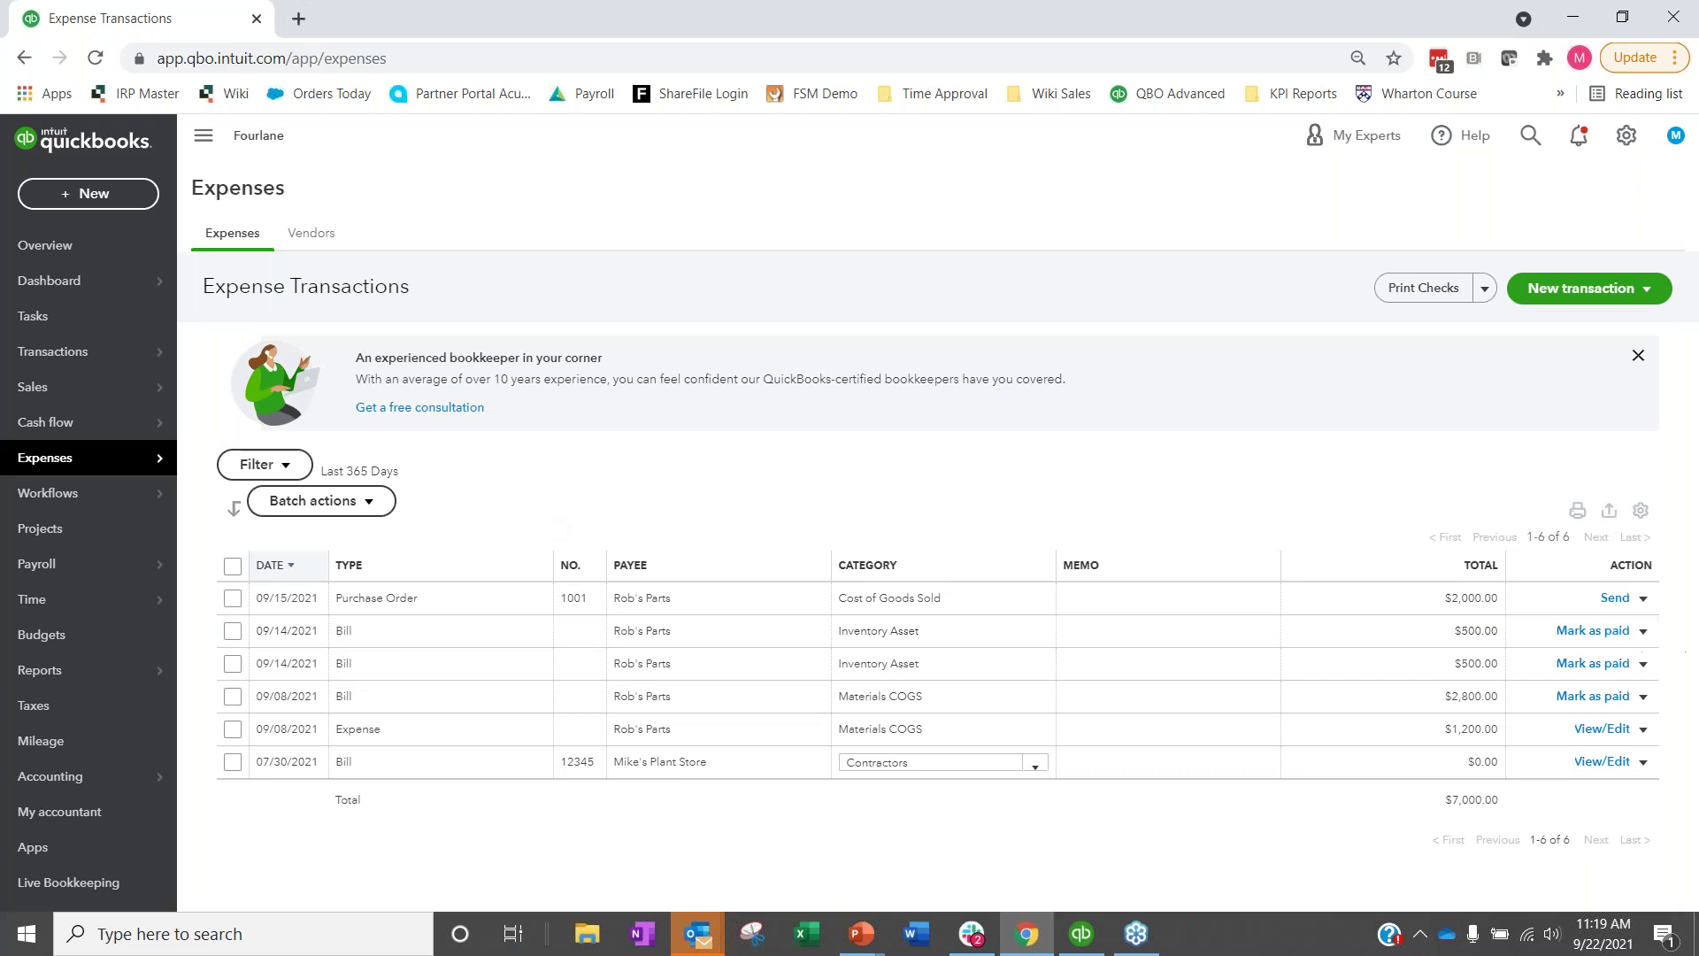
{"action": "left_click", "coordinate": [1643, 598]}
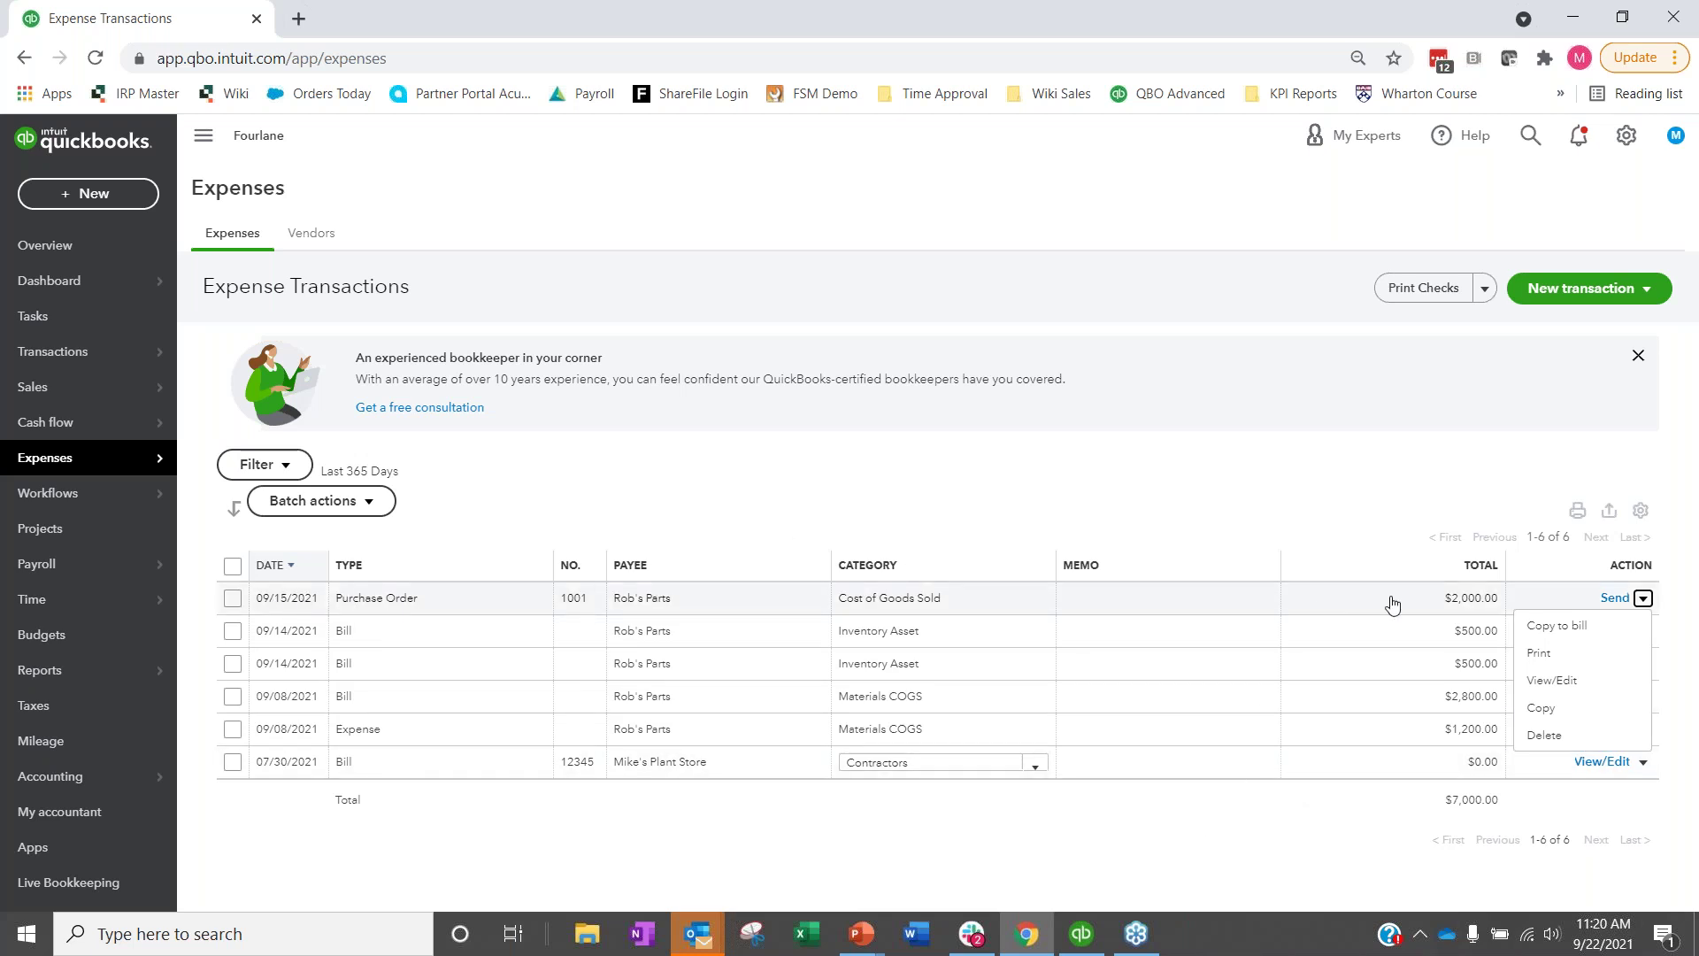
{"action": "left_click", "coordinate": [1584, 287]}
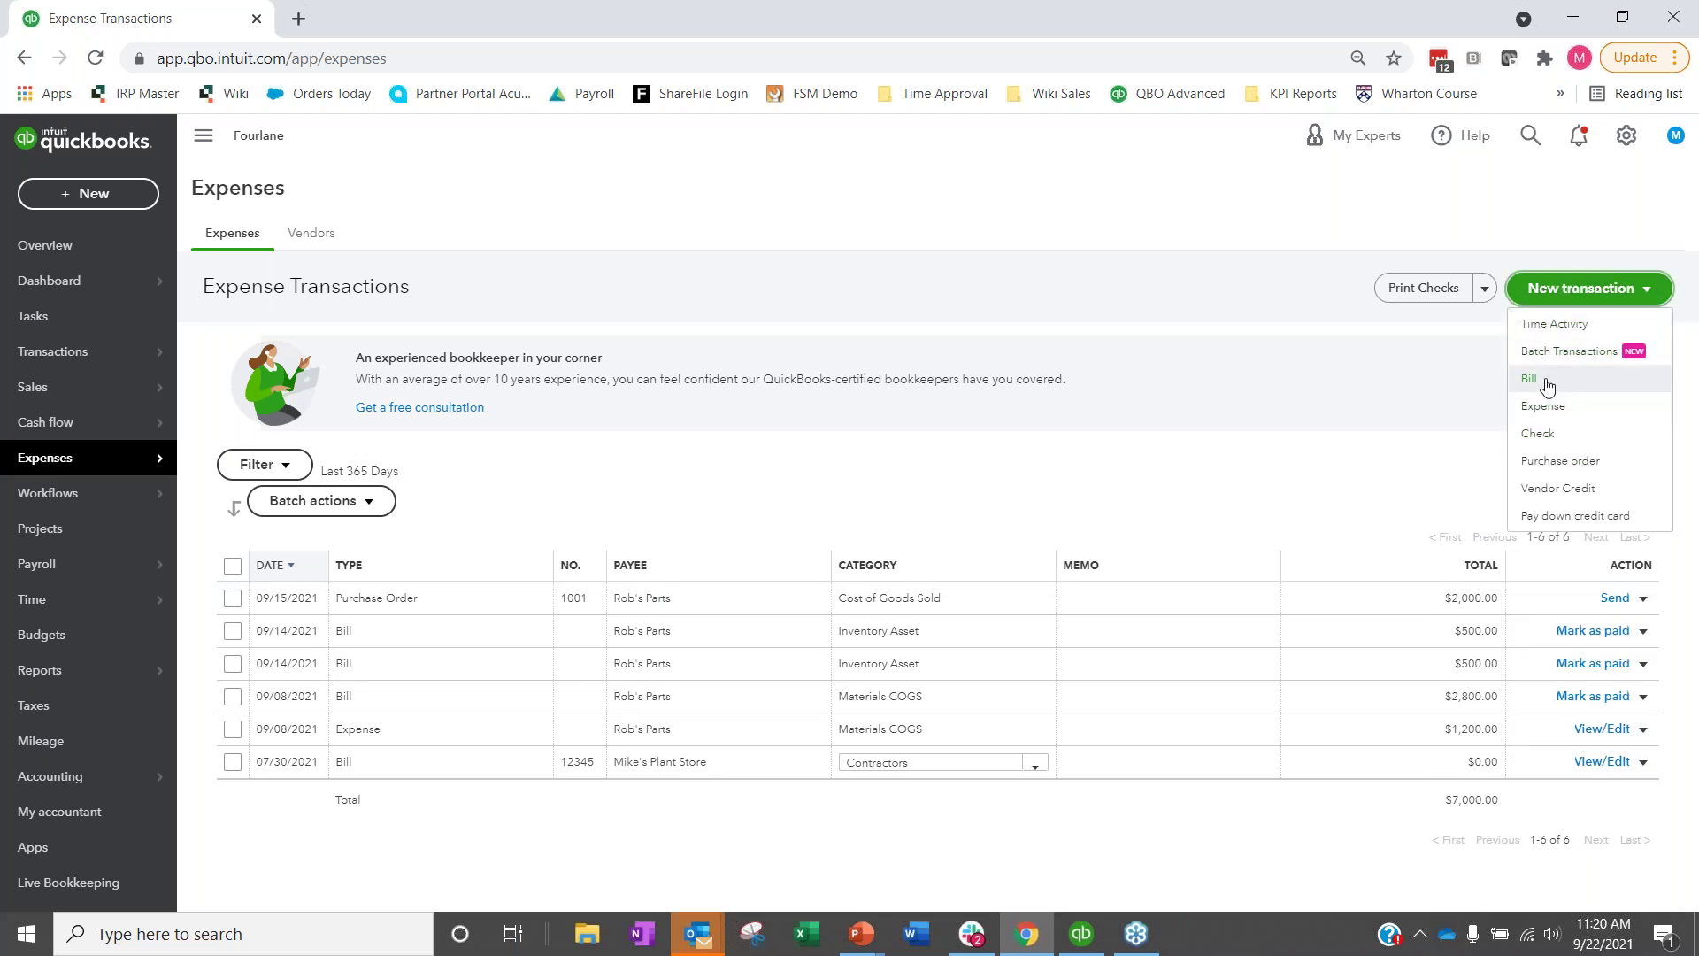
{"action": "left_click", "coordinate": [1561, 461]}
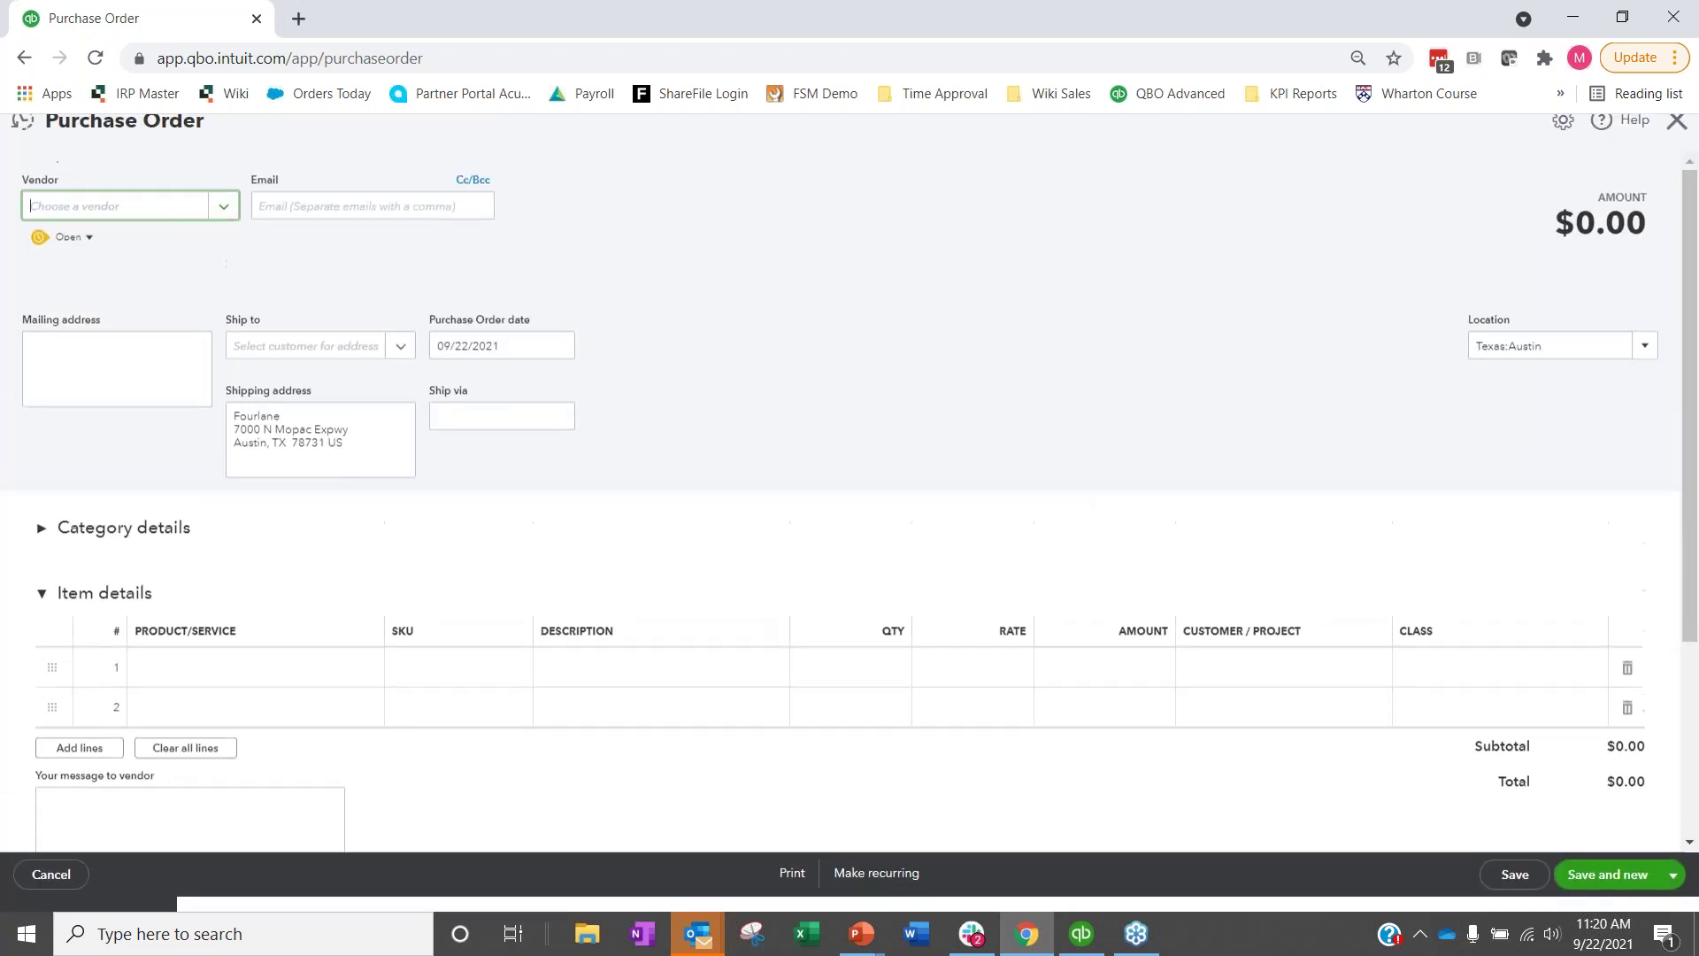
{"action": "left_click", "coordinate": [220, 222]}
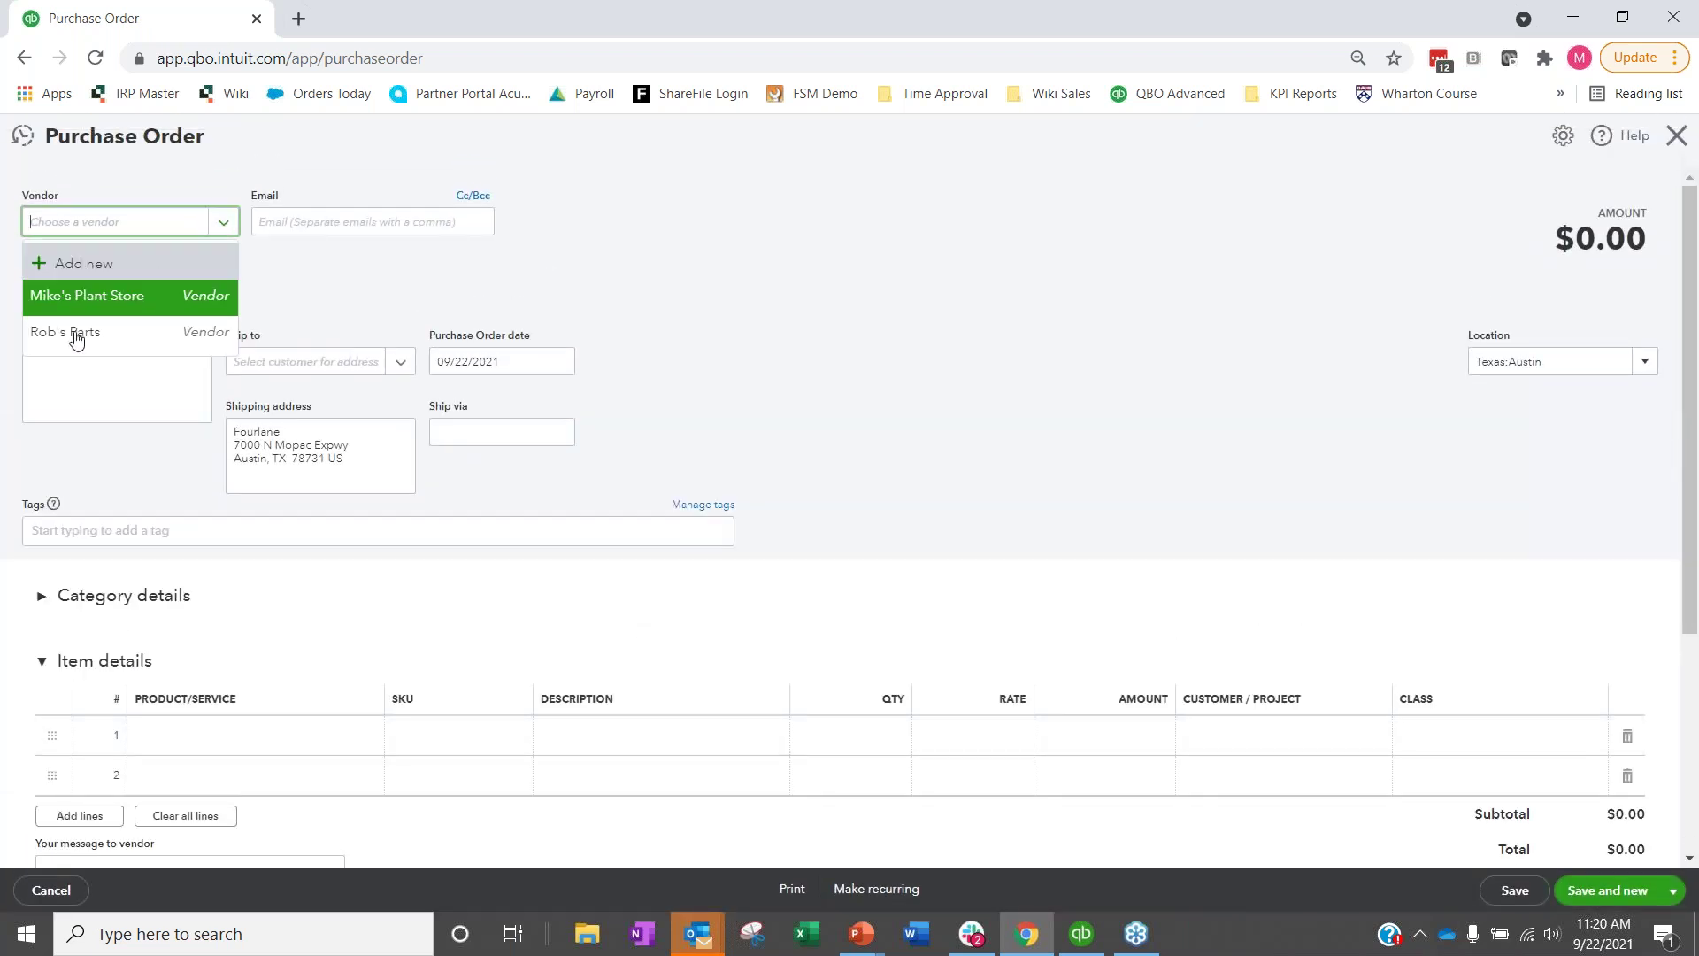
{"action": "left_click", "coordinate": [75, 304]}
Look through the products and services available for the purchase order's first item line for a bundle.
{"action": "left_click", "coordinate": [304, 750]}
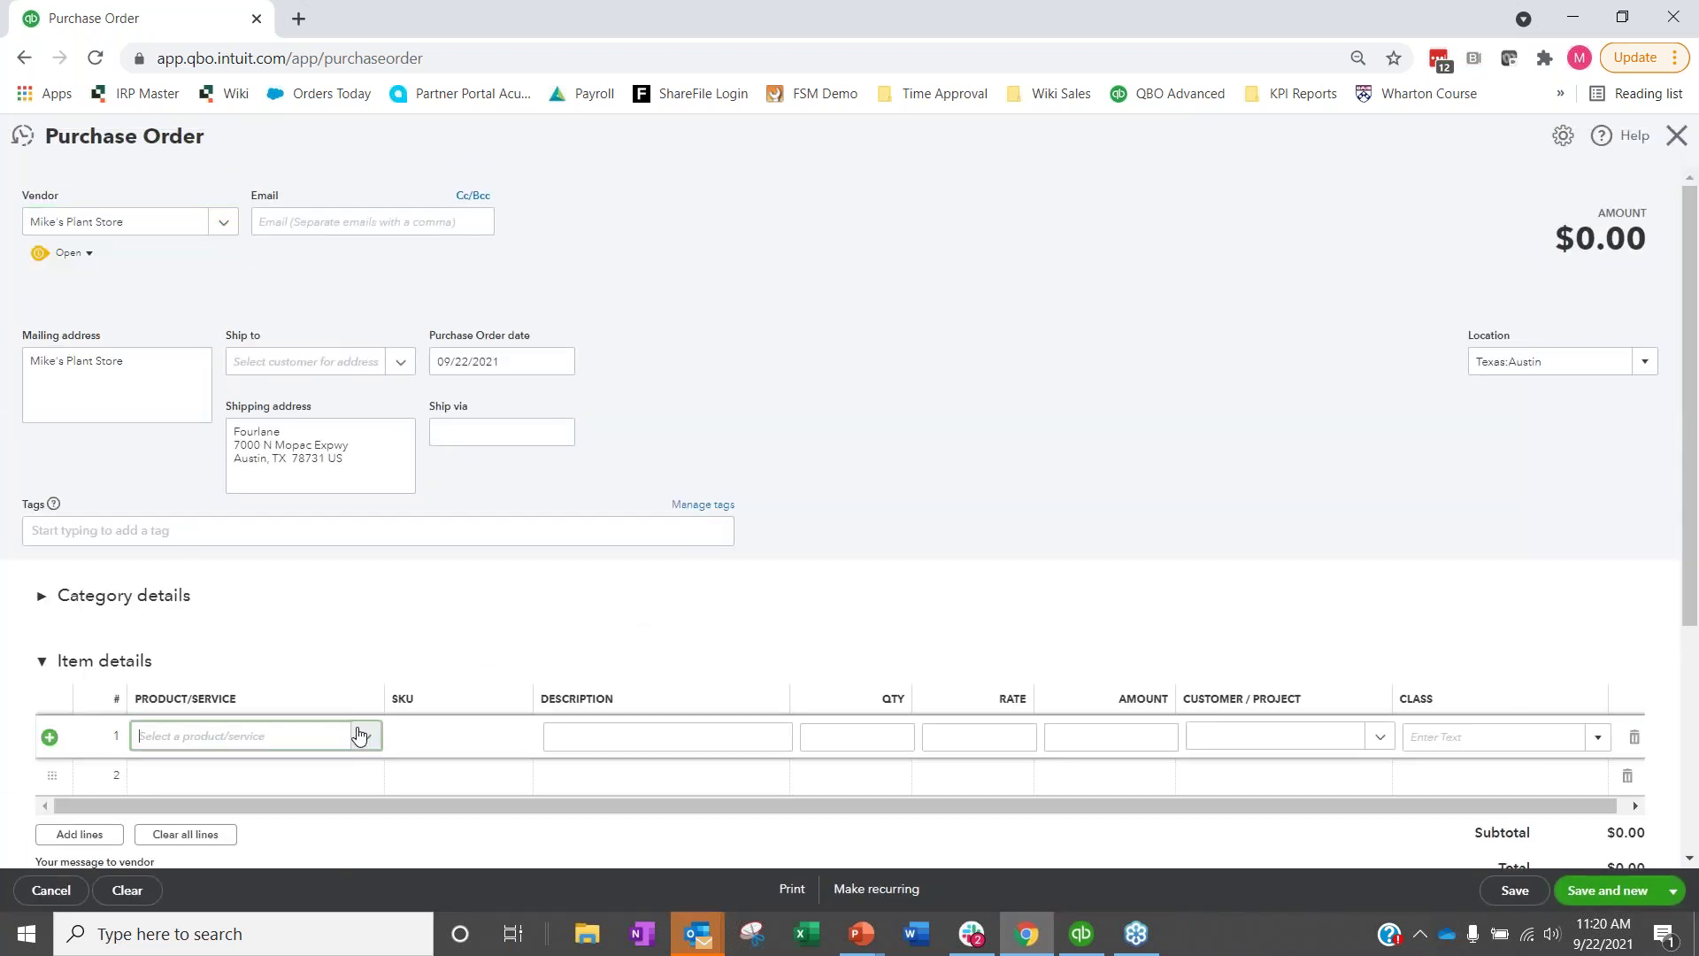
{"action": "left_click", "coordinate": [361, 735]}
{"action": "scroll", "coordinate": [236, 553], "scroll_direction": "down", "scroll_amount": 2}
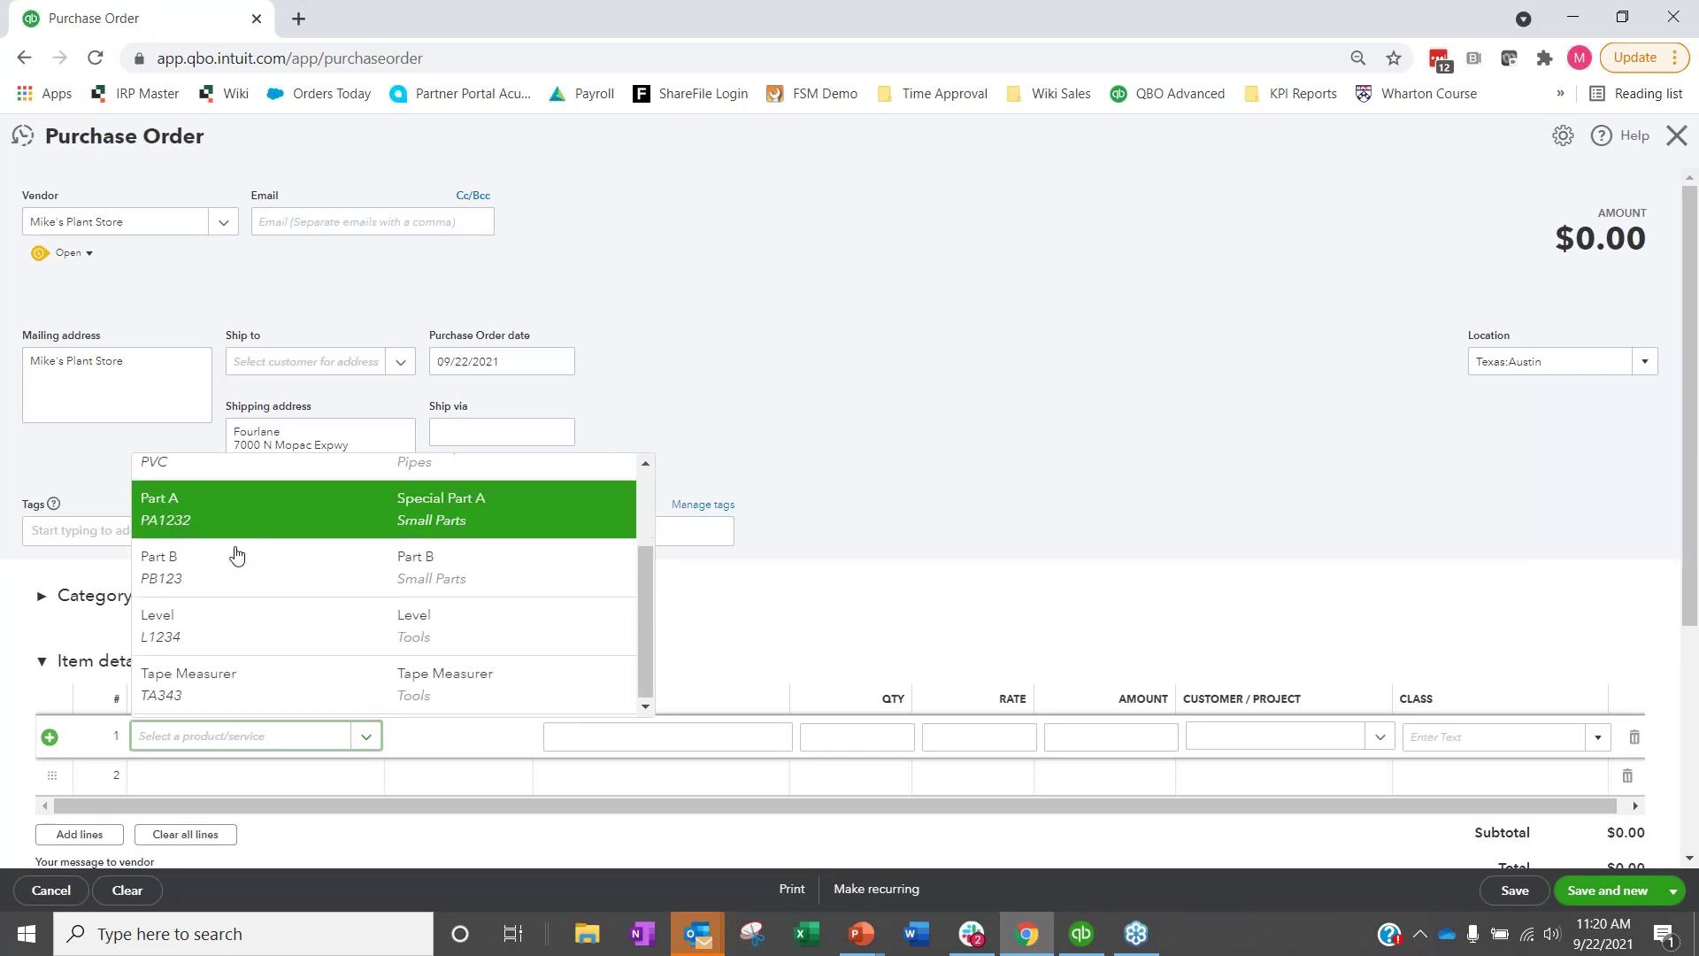
{"action": "scroll", "coordinate": [256, 697], "scroll_direction": "up", "scroll_amount": 2}
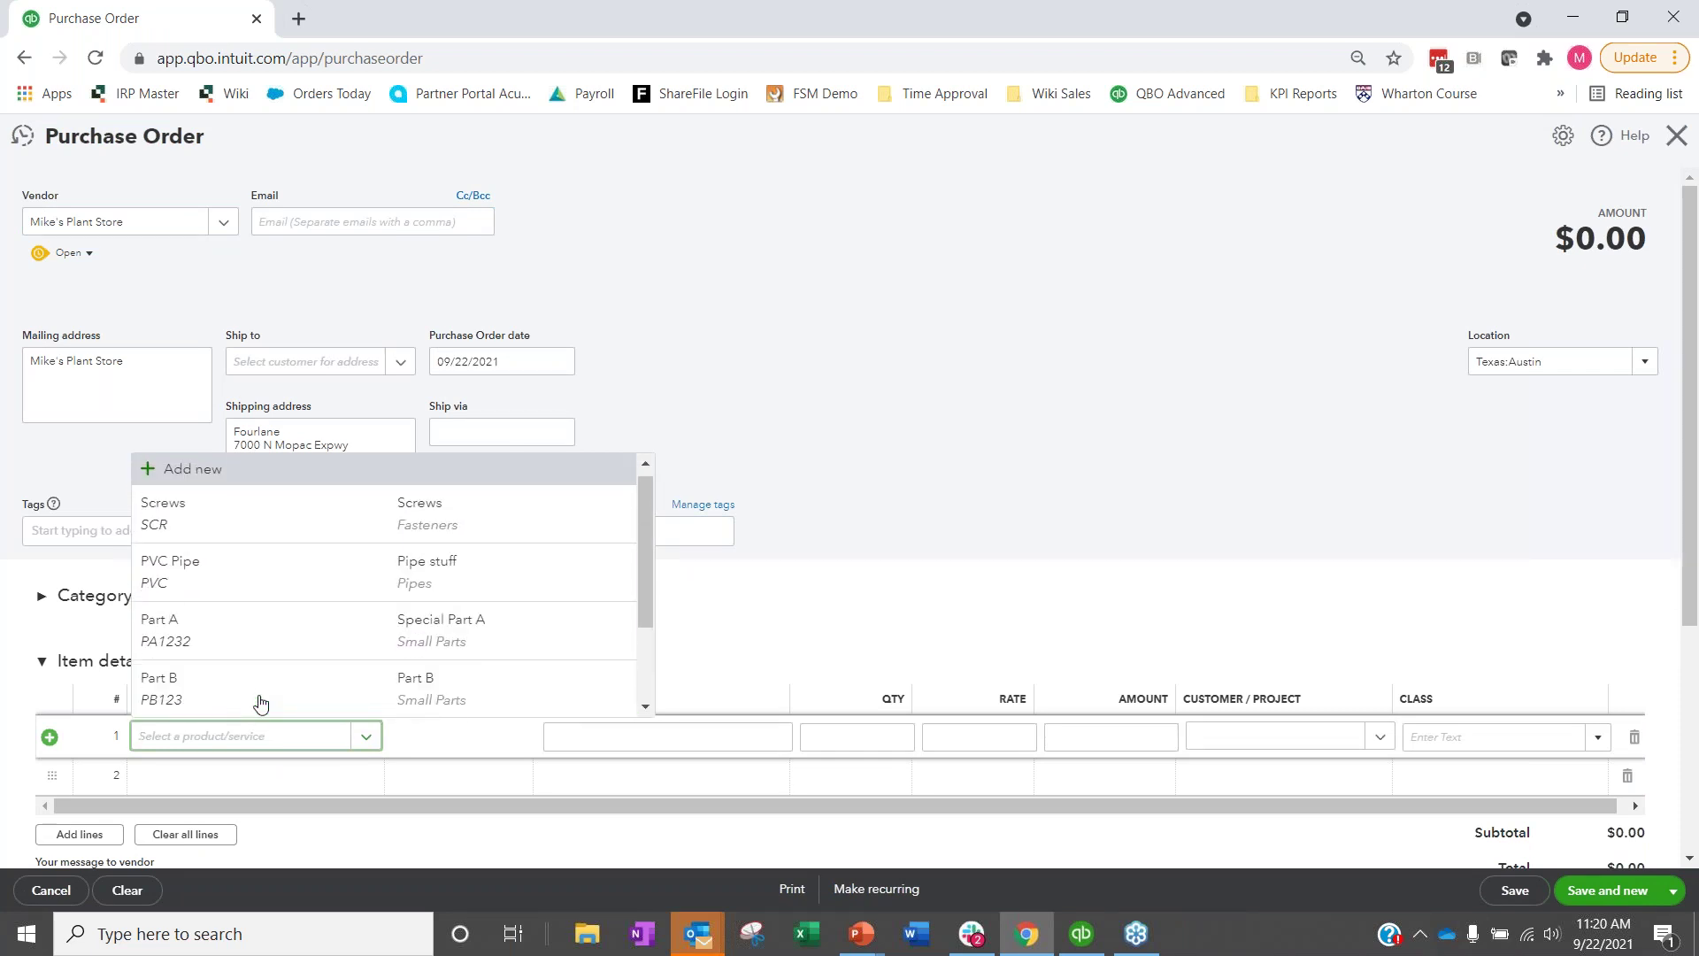
{"action": "scroll", "coordinate": [232, 645], "scroll_direction": "down", "scroll_amount": 2}
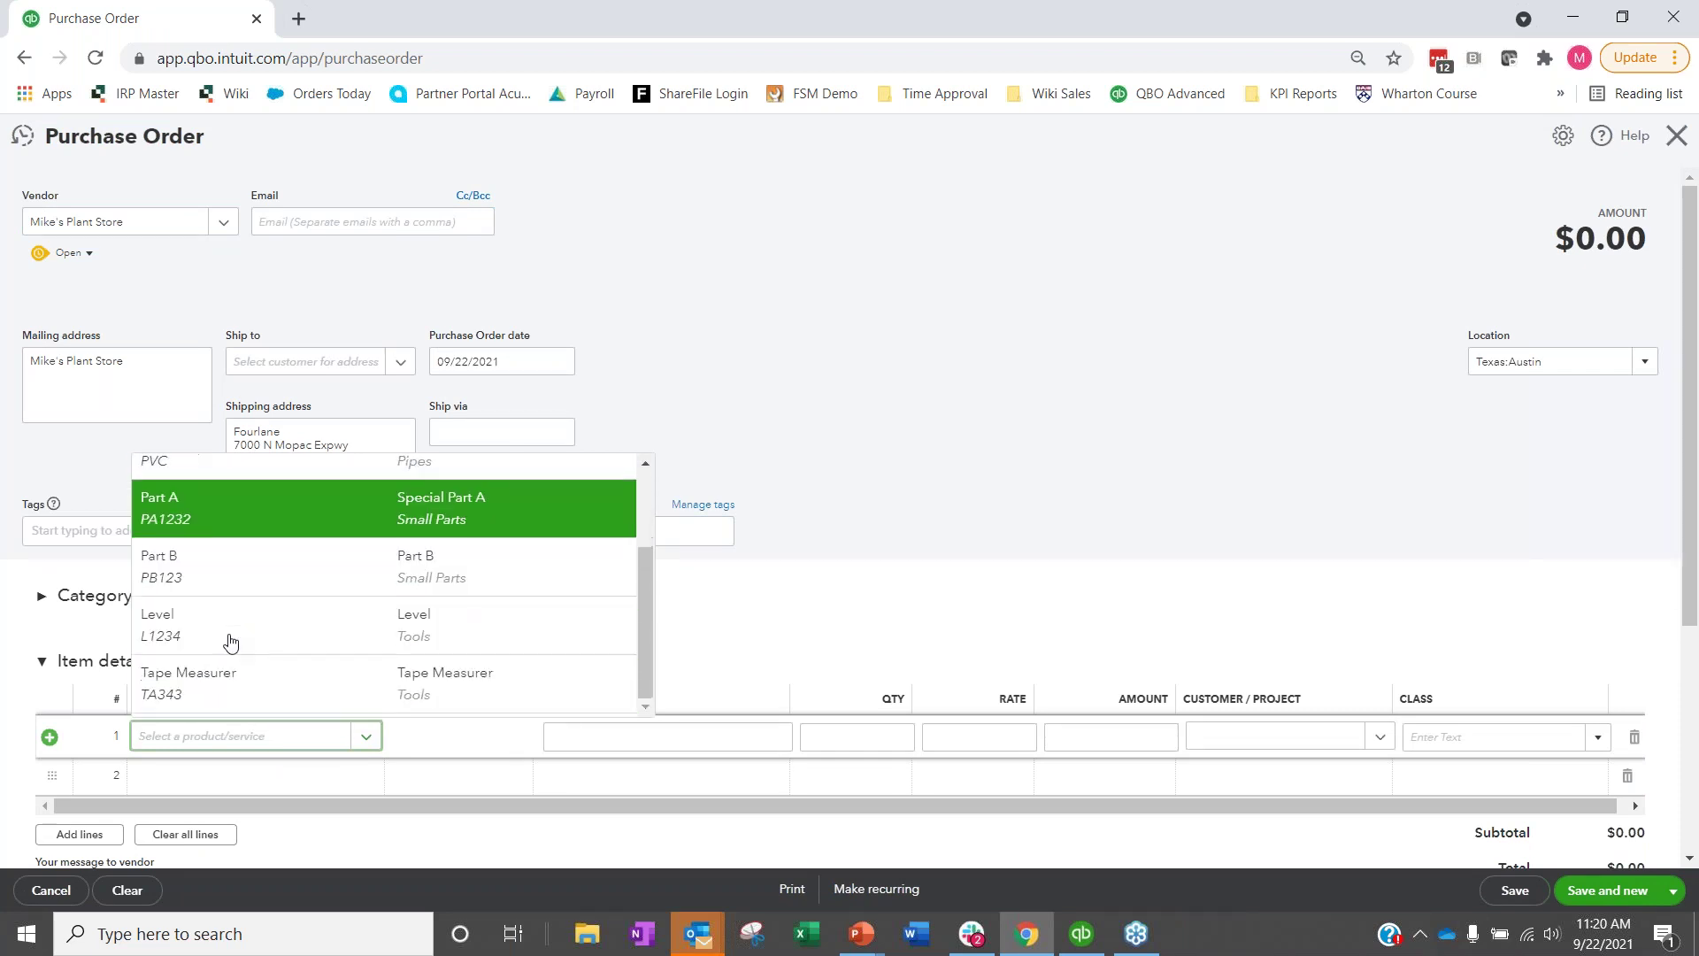
{"action": "scroll", "coordinate": [223, 556], "scroll_direction": "up", "scroll_amount": 2}
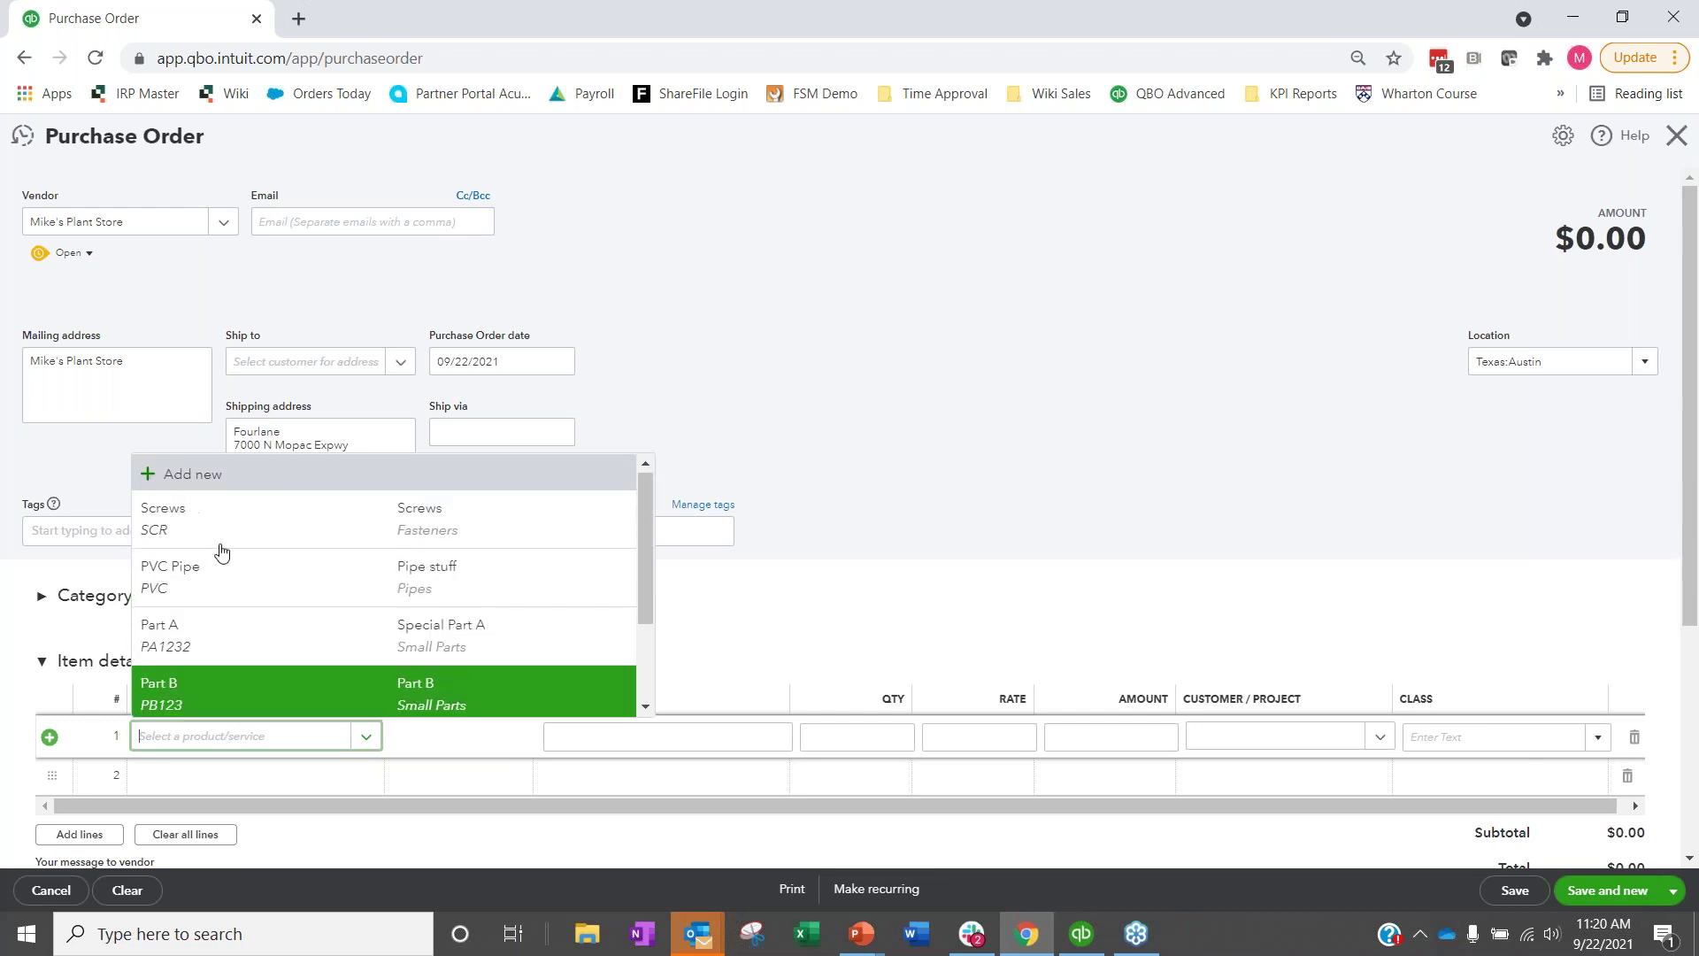
Switch to QuickBooks Enterprise, close the invoice and item list windows, and open a blank vendor bill.
{"action": "left_click", "coordinate": [1082, 934]}
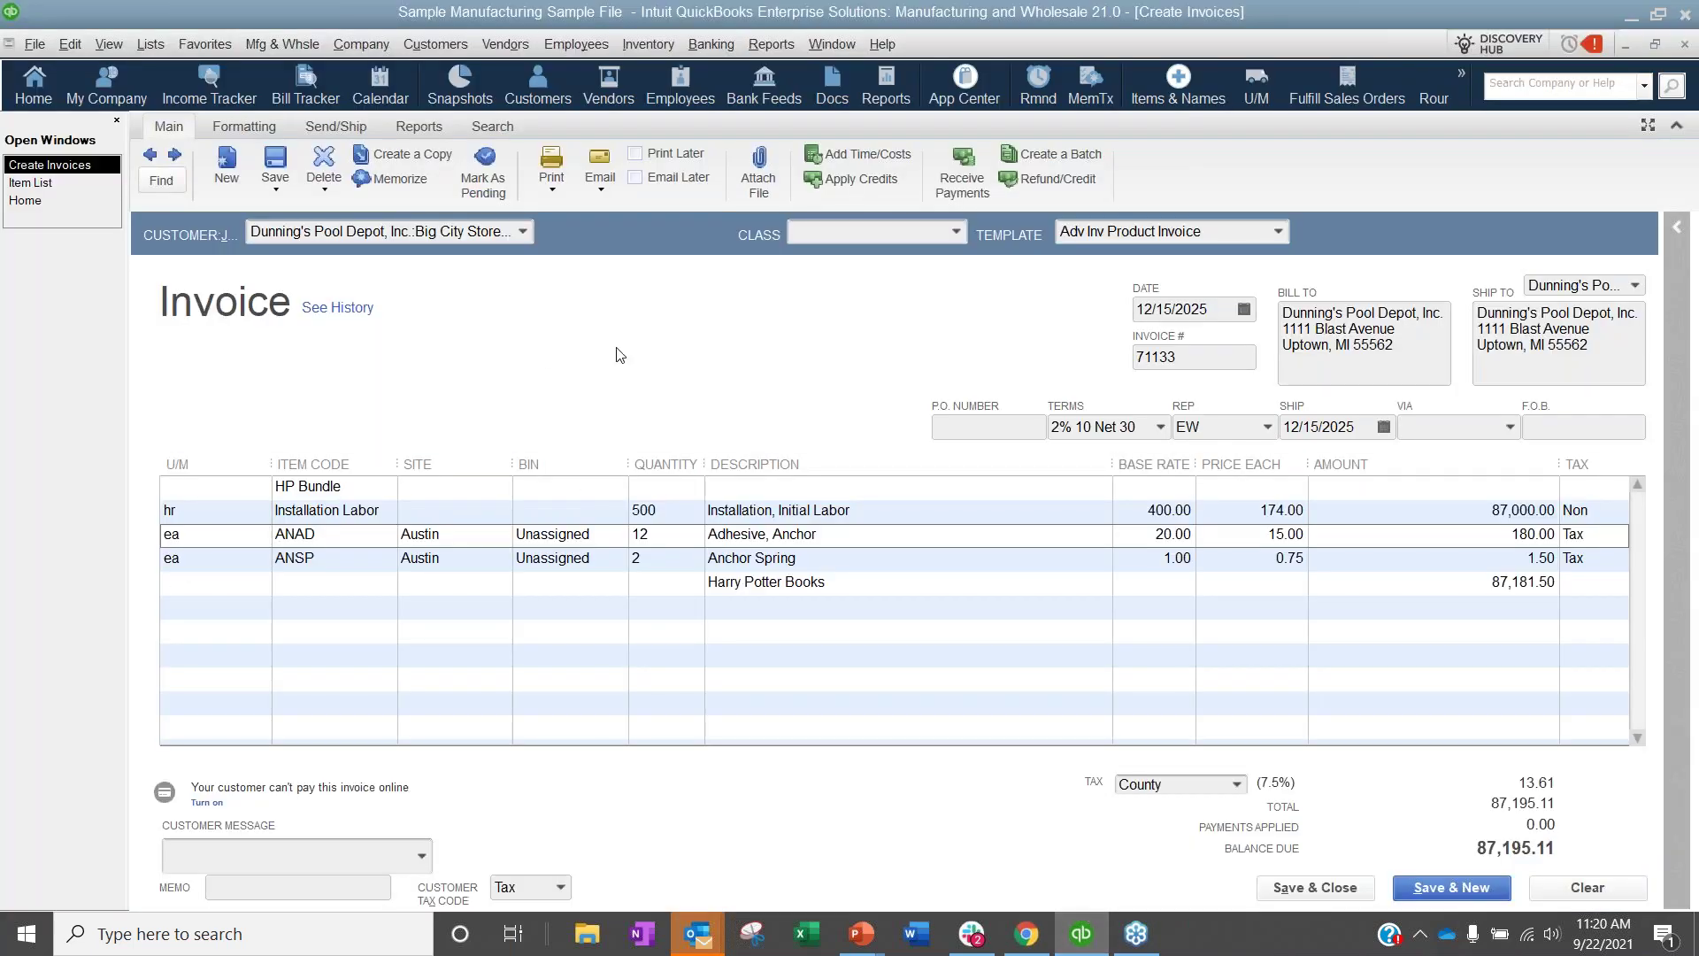
{"action": "left_click", "coordinate": [1684, 45]}
{"action": "left_click", "coordinate": [1684, 45]}
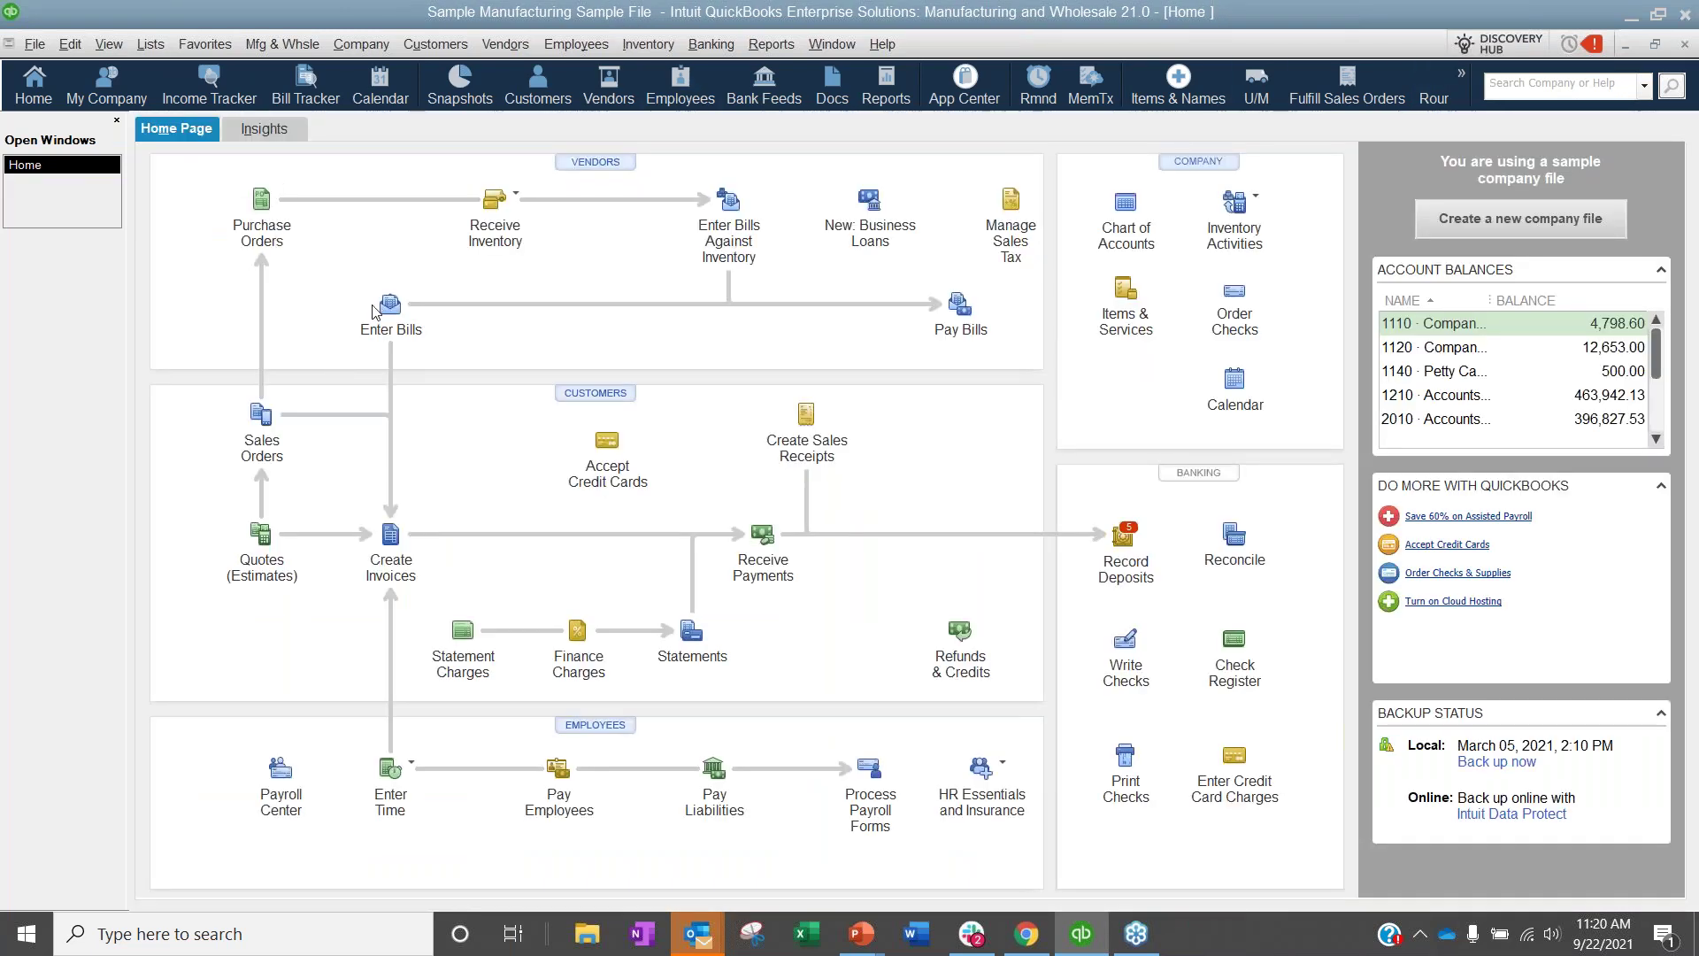
{"action": "left_click", "coordinate": [390, 333]}
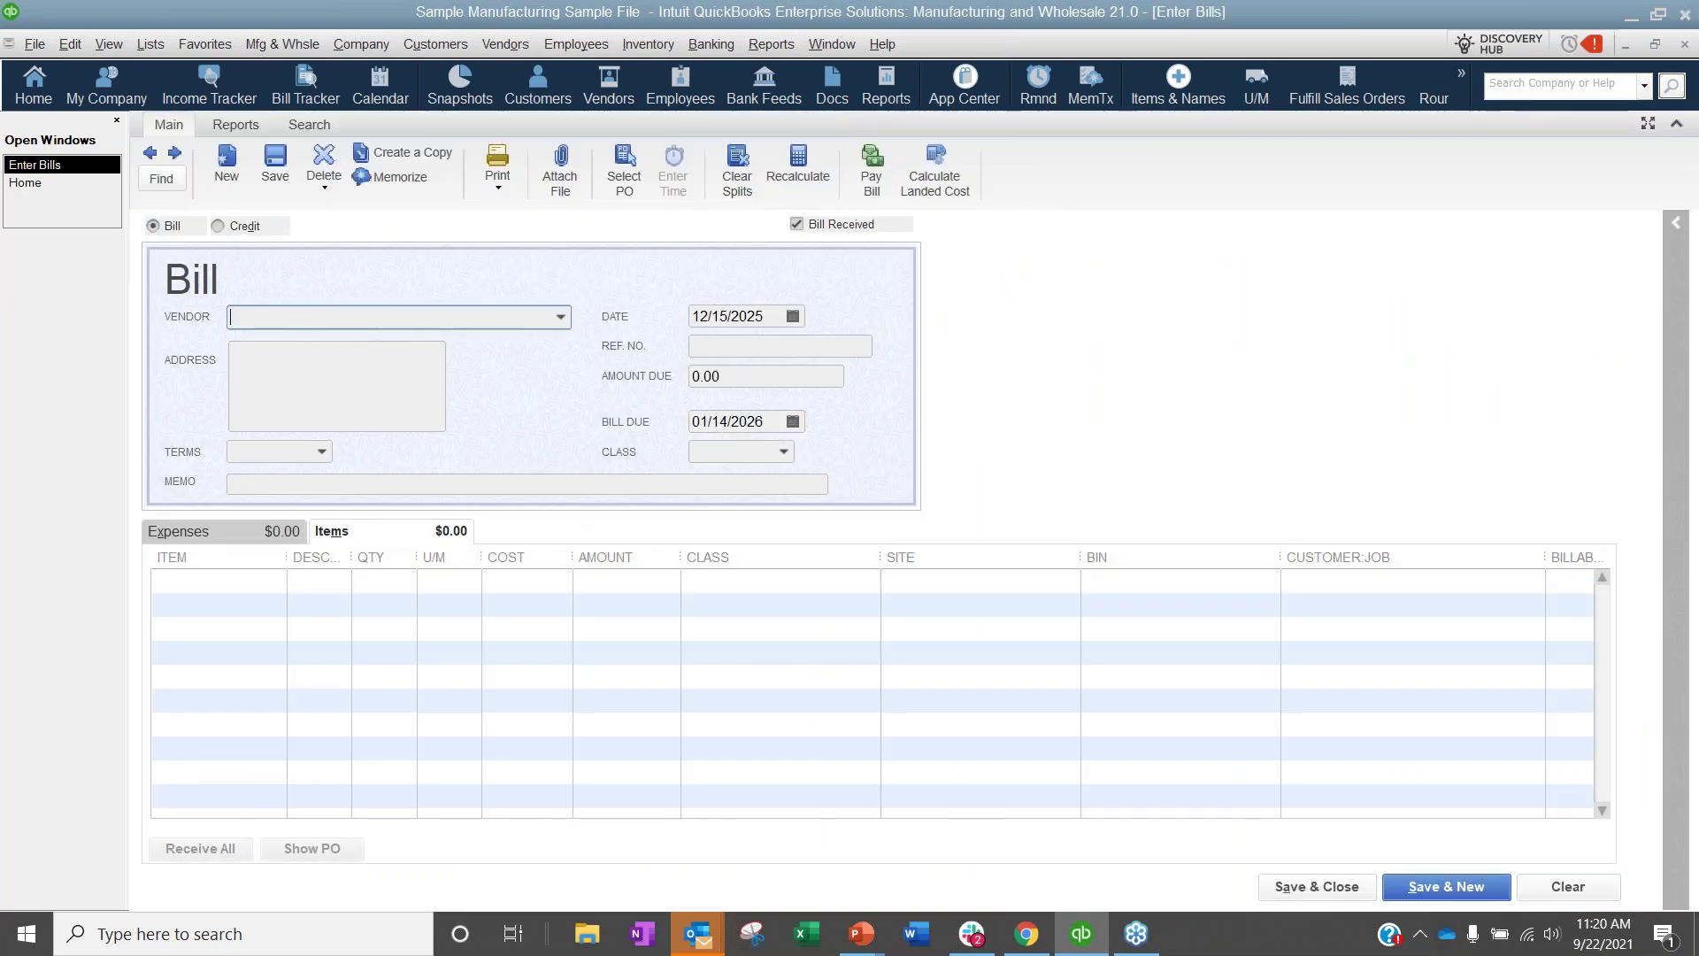
Add the HP Bundle group item to the bill's first item line and widen the Description column to show full descriptions.
{"action": "left_click", "coordinate": [276, 580]}
{"action": "scroll", "coordinate": [364, 402], "scroll_direction": "down", "scroll_amount": 15}
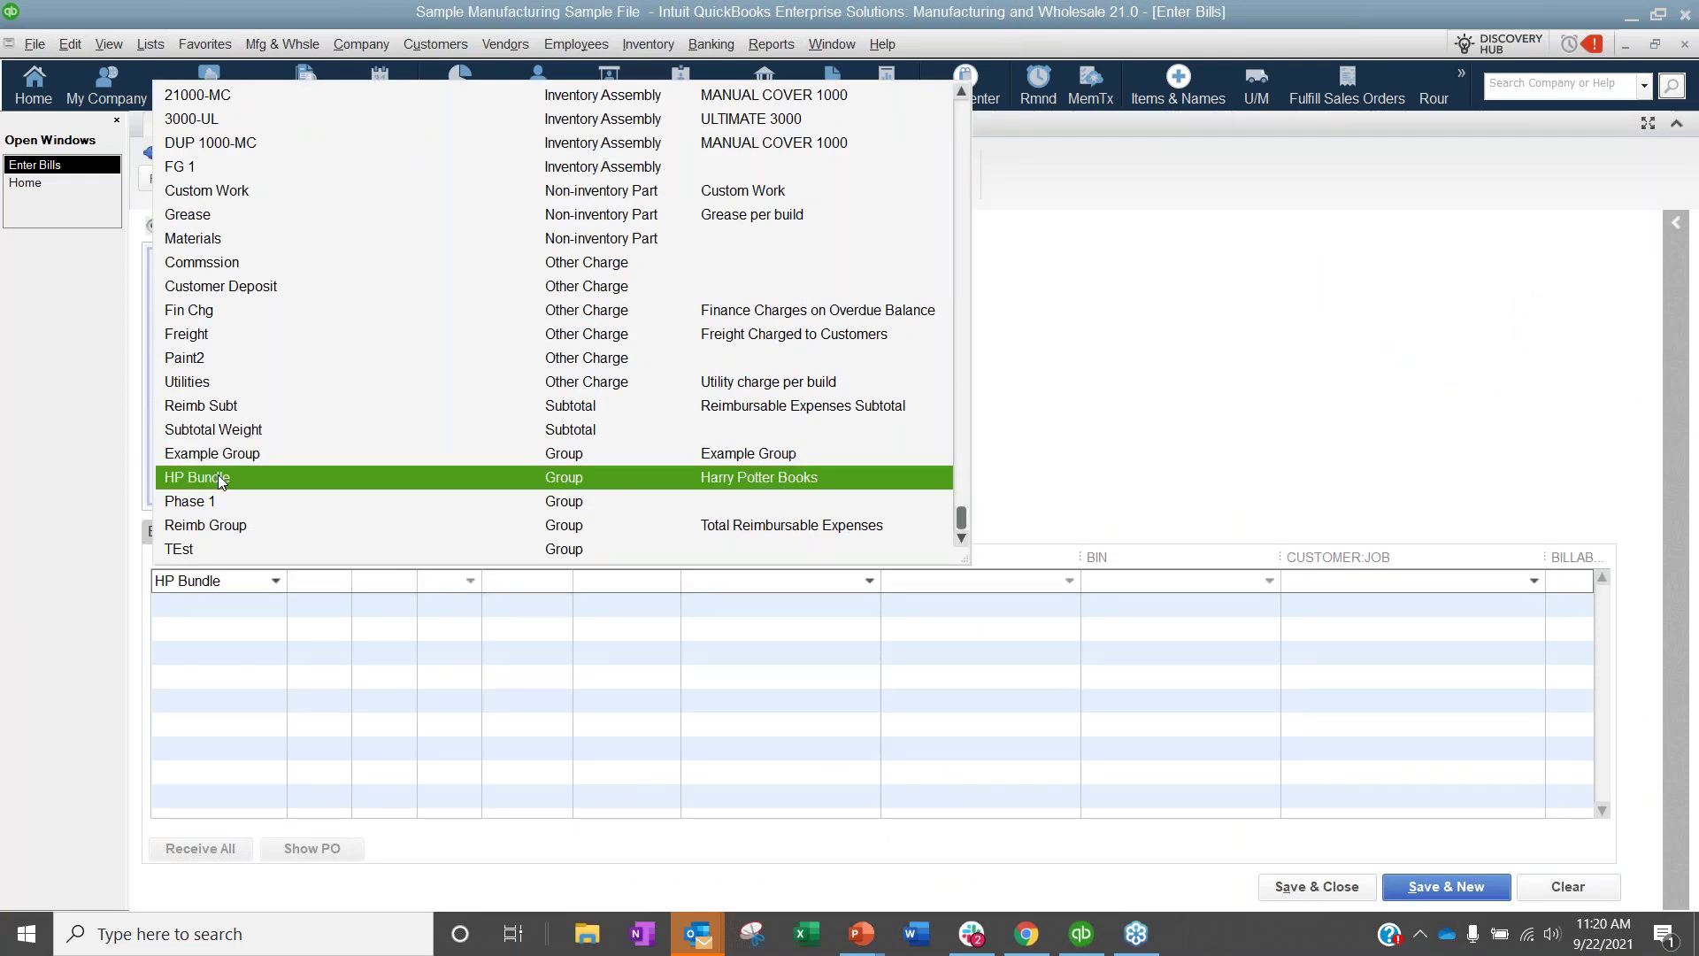
{"action": "left_click", "coordinate": [217, 477]}
{"action": "left_click", "coordinate": [873, 438]}
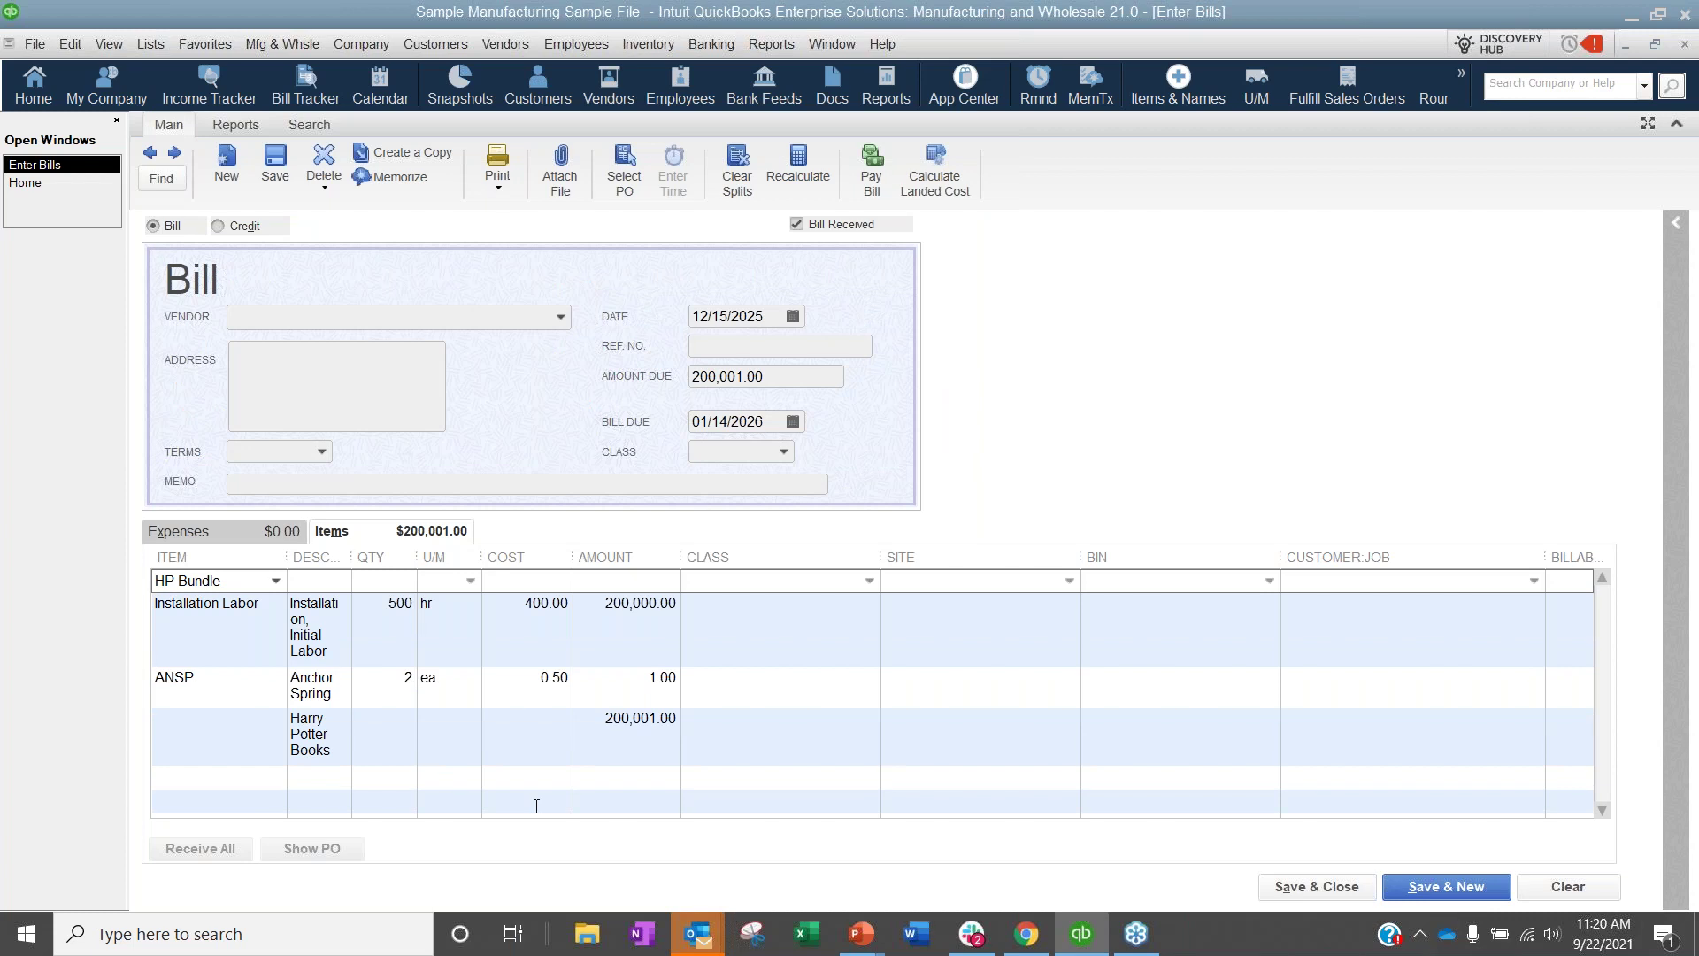
{"action": "left_click_drag", "start_coordinate": [357, 556], "coordinate": [469, 556]}
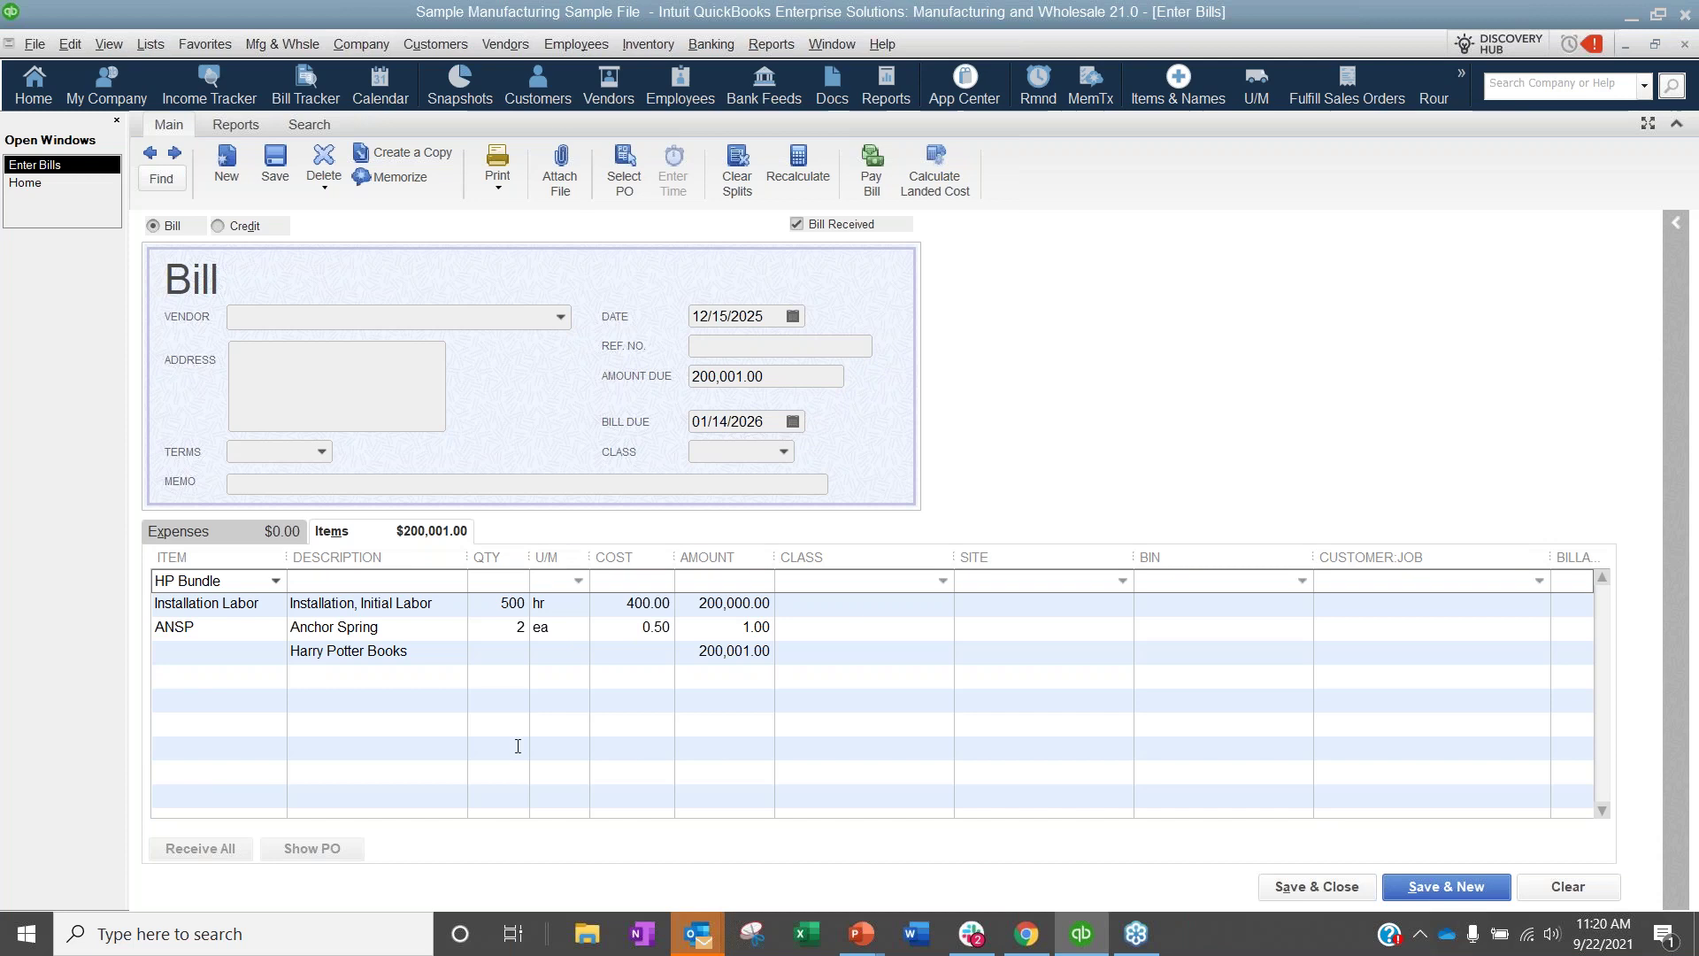
Discard the bill without recording it and bring up an existing purchase order to Anderson's Hardware & Tools Supply.
{"action": "left_click", "coordinate": [1685, 45]}
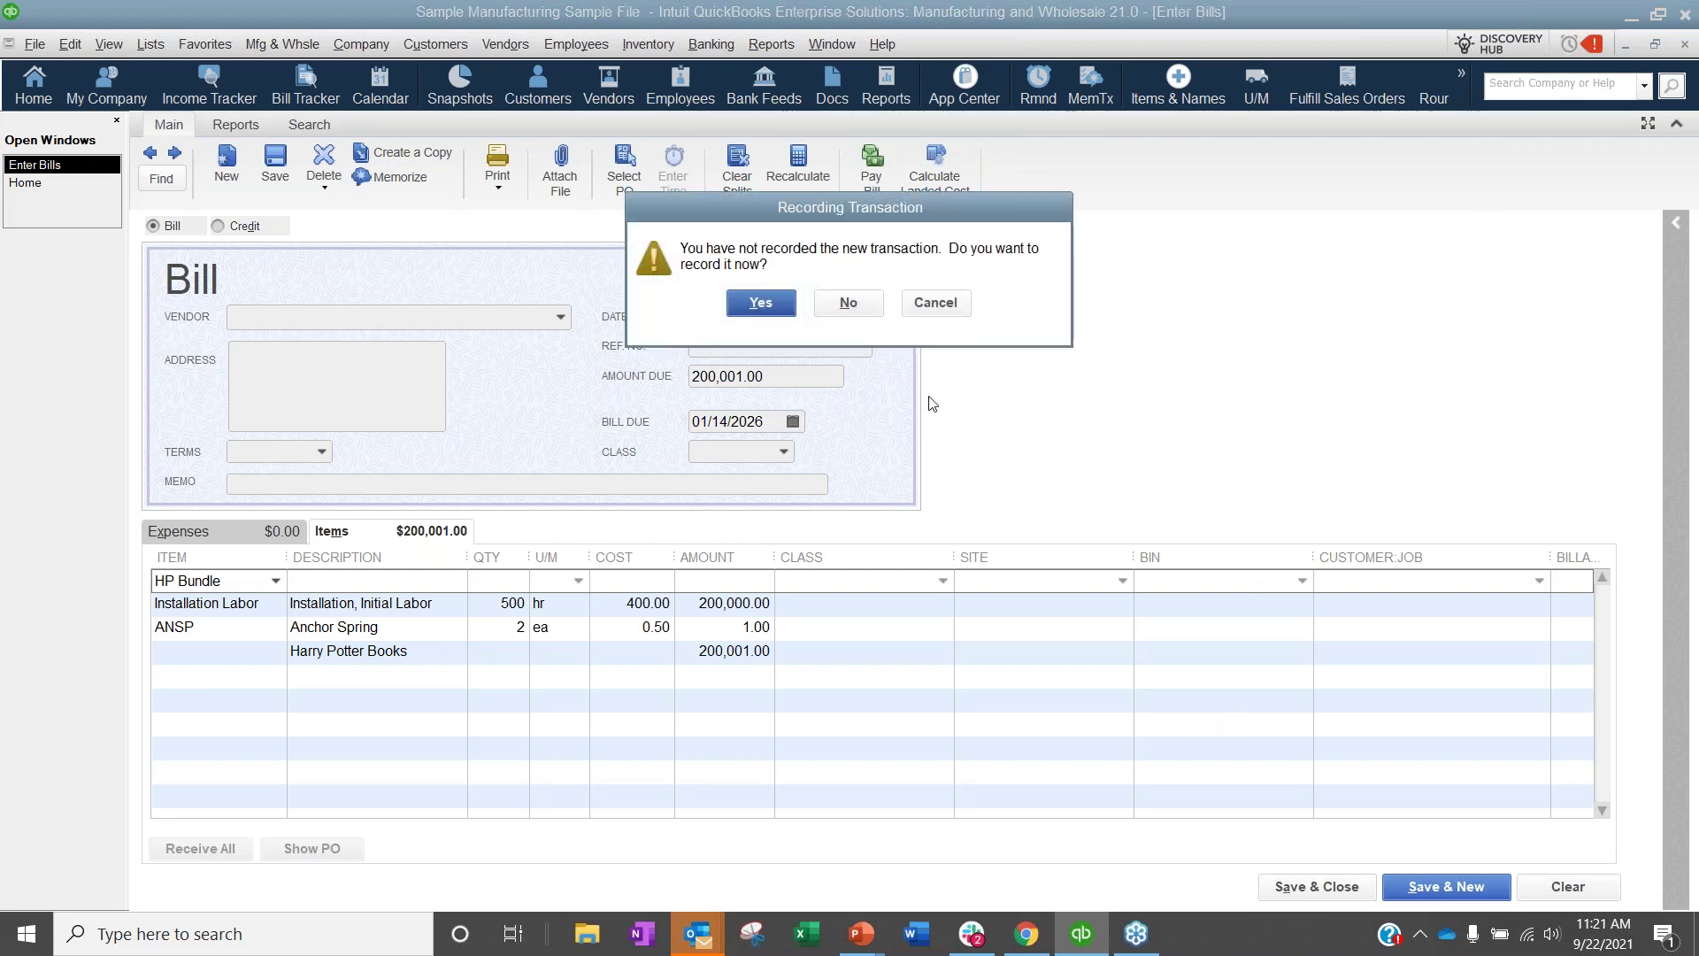
{"action": "left_click", "coordinate": [836, 305]}
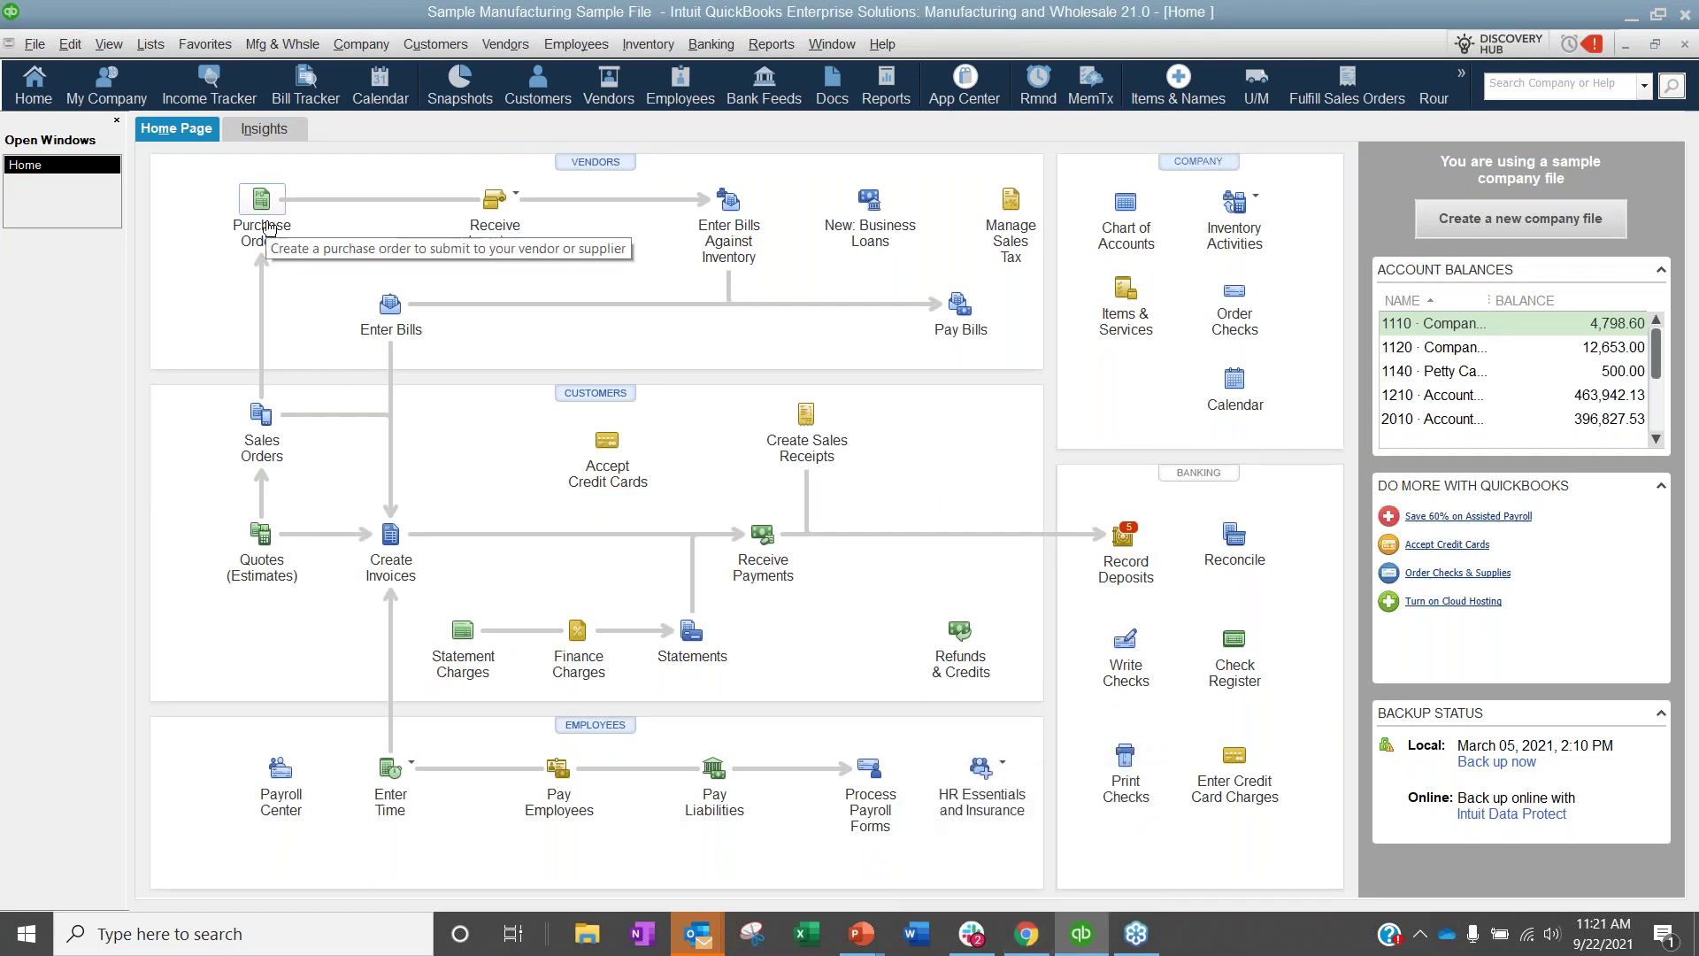
{"action": "left_click", "coordinate": [390, 535]}
{"action": "left_click", "coordinate": [150, 155]}
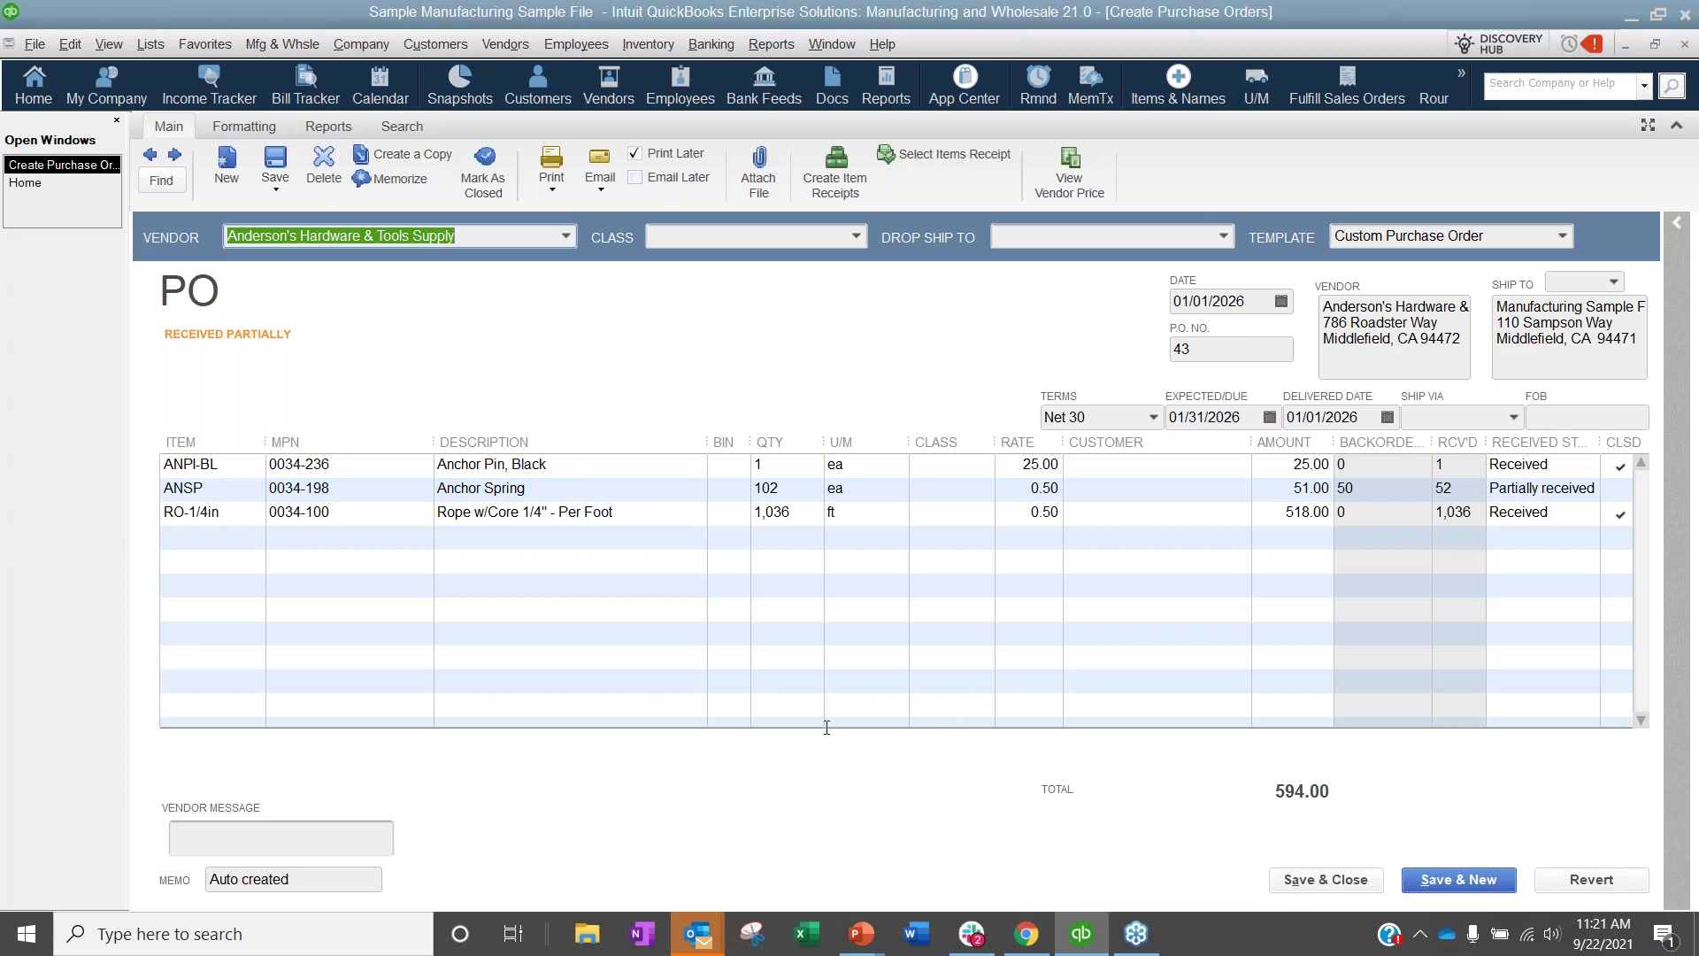
Switch to QuickBooks Online in Chrome and close the unfinished purchase order without saving it.
{"action": "mouse_move", "coordinate": [1025, 931]}
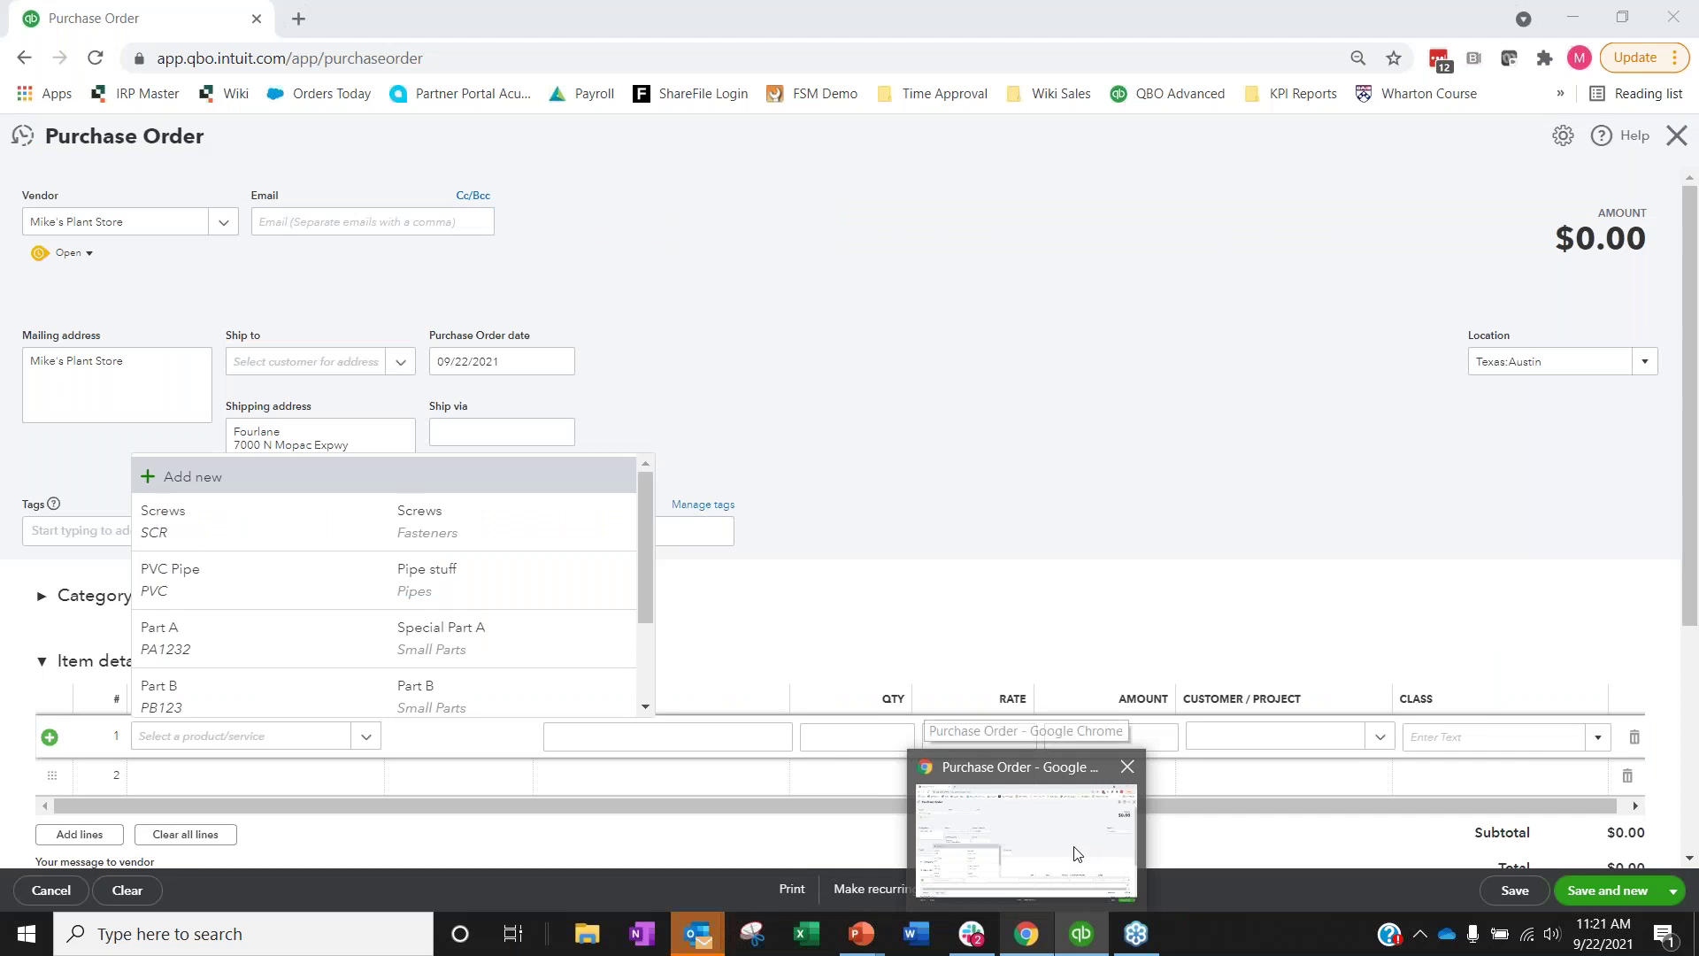
{"action": "left_click", "coordinate": [1076, 852]}
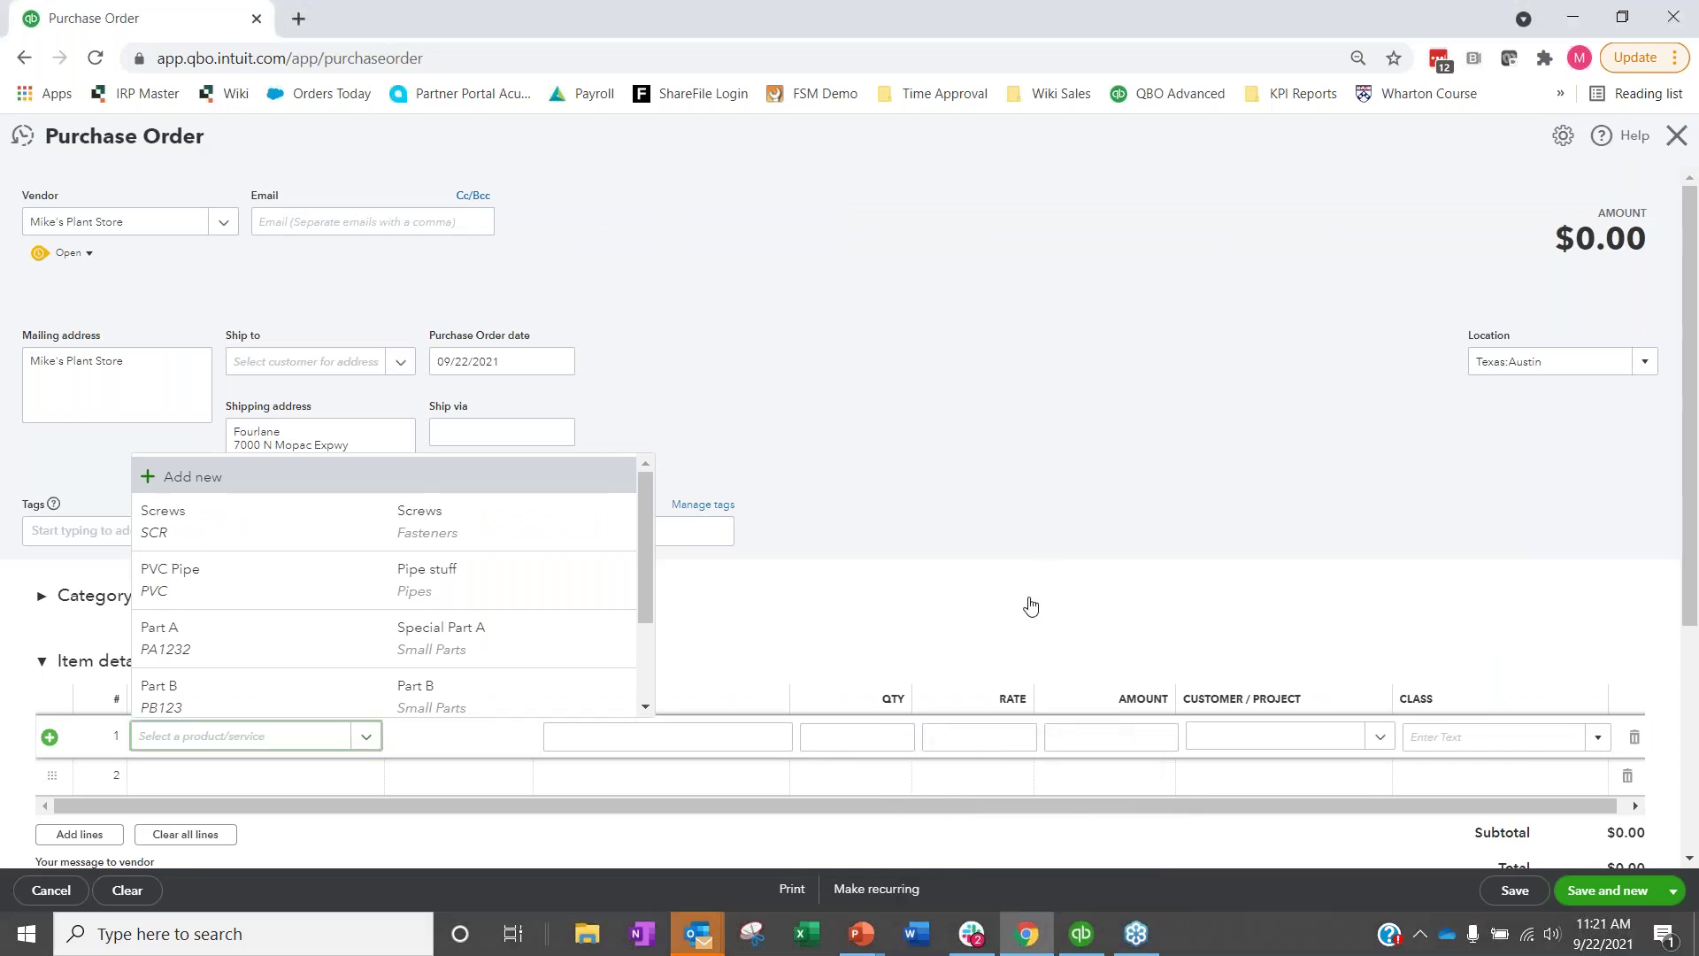
{"action": "left_click", "coordinate": [1677, 136]}
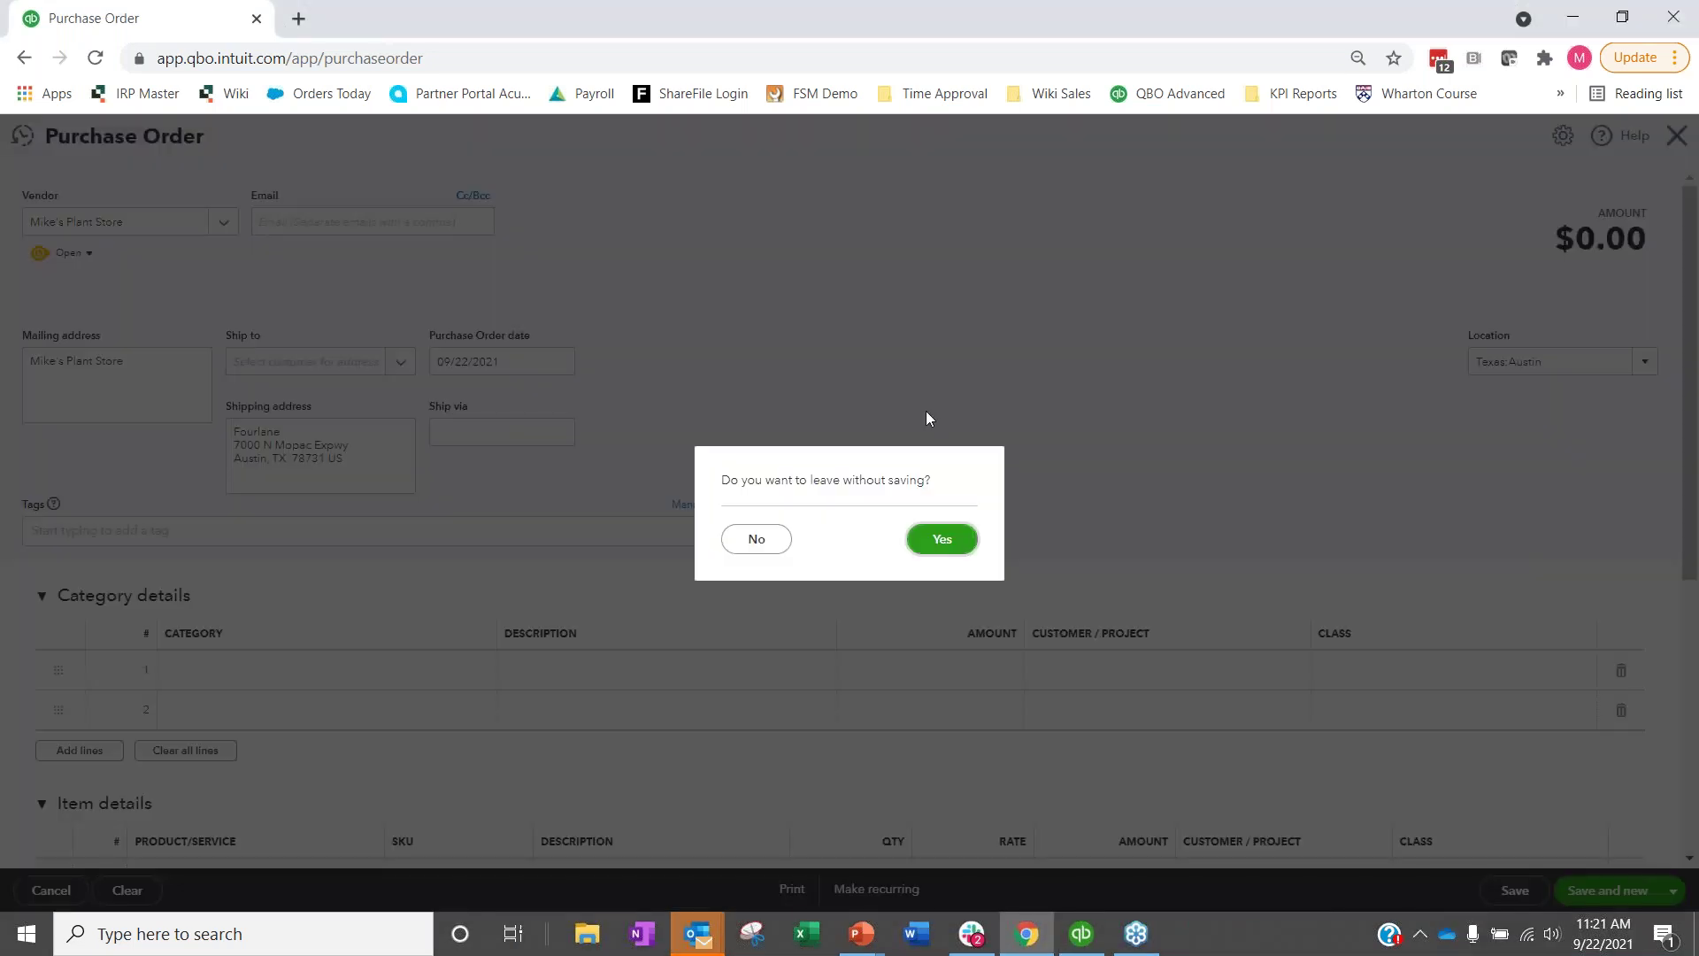
{"action": "left_click", "coordinate": [770, 549]}
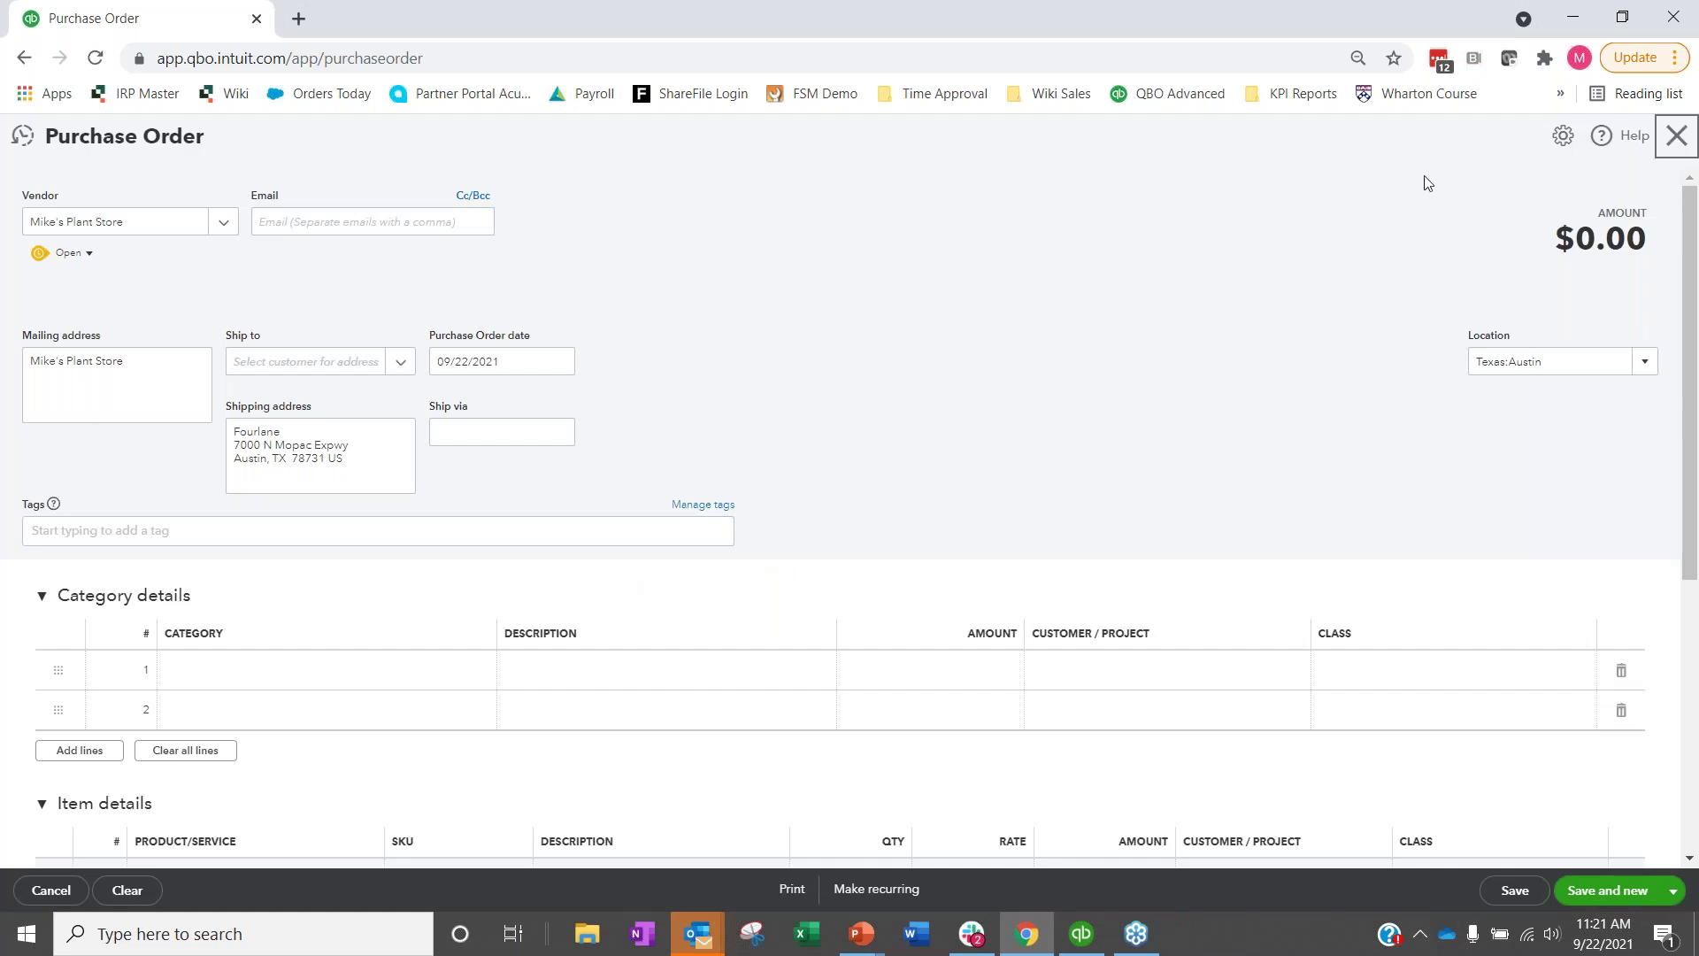
{"action": "left_click", "coordinate": [1675, 135]}
{"action": "left_click", "coordinate": [941, 539]}
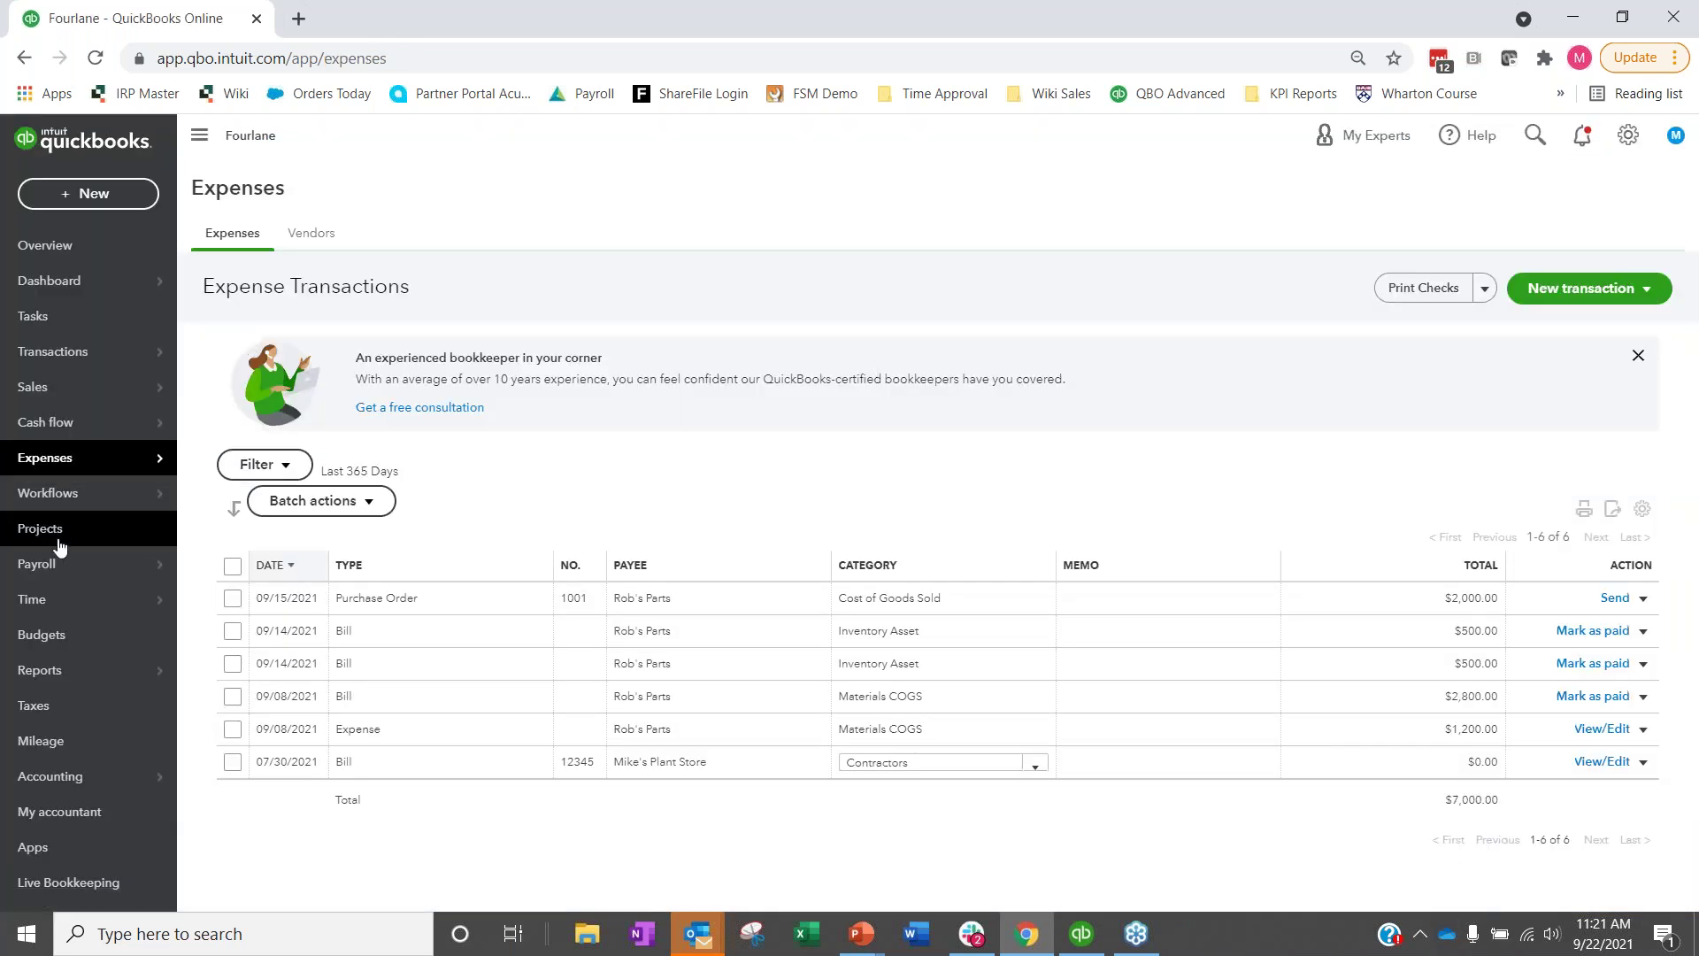
Find and open the Sales by Product/Service Summary report among the standard sales and customer reports.
{"action": "mouse_move", "coordinate": [51, 678]}
{"action": "left_click", "coordinate": [306, 683]}
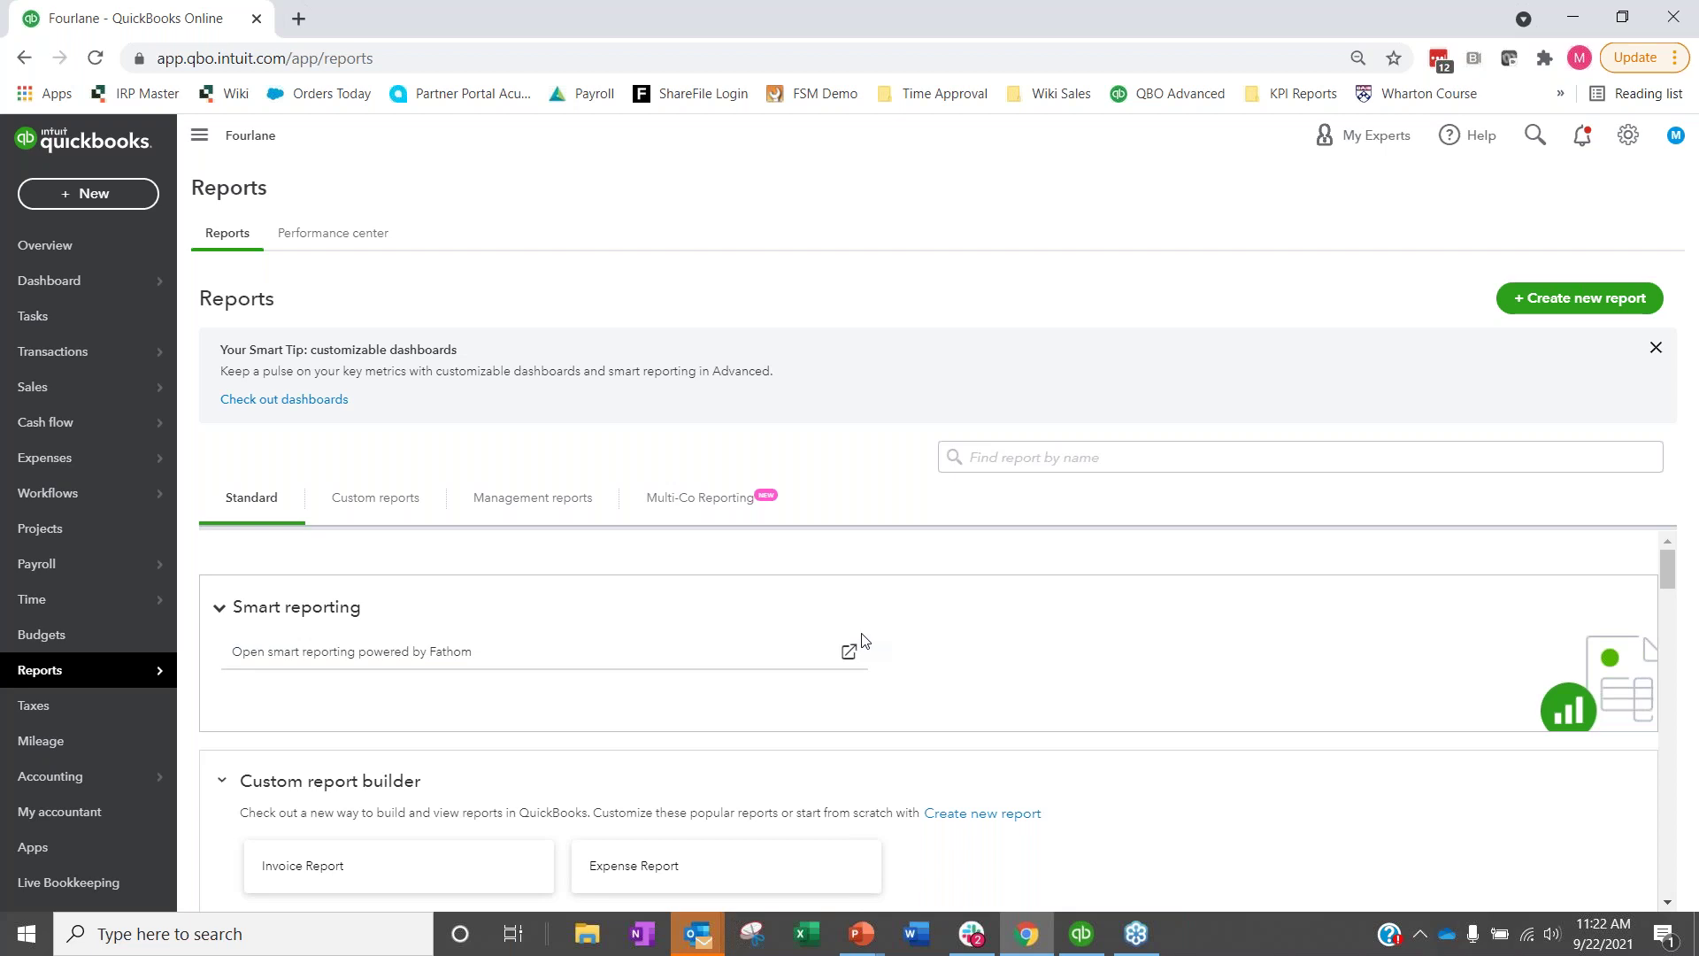
{"action": "scroll", "coordinate": [1009, 576], "scroll_direction": "down", "scroll_amount": 6}
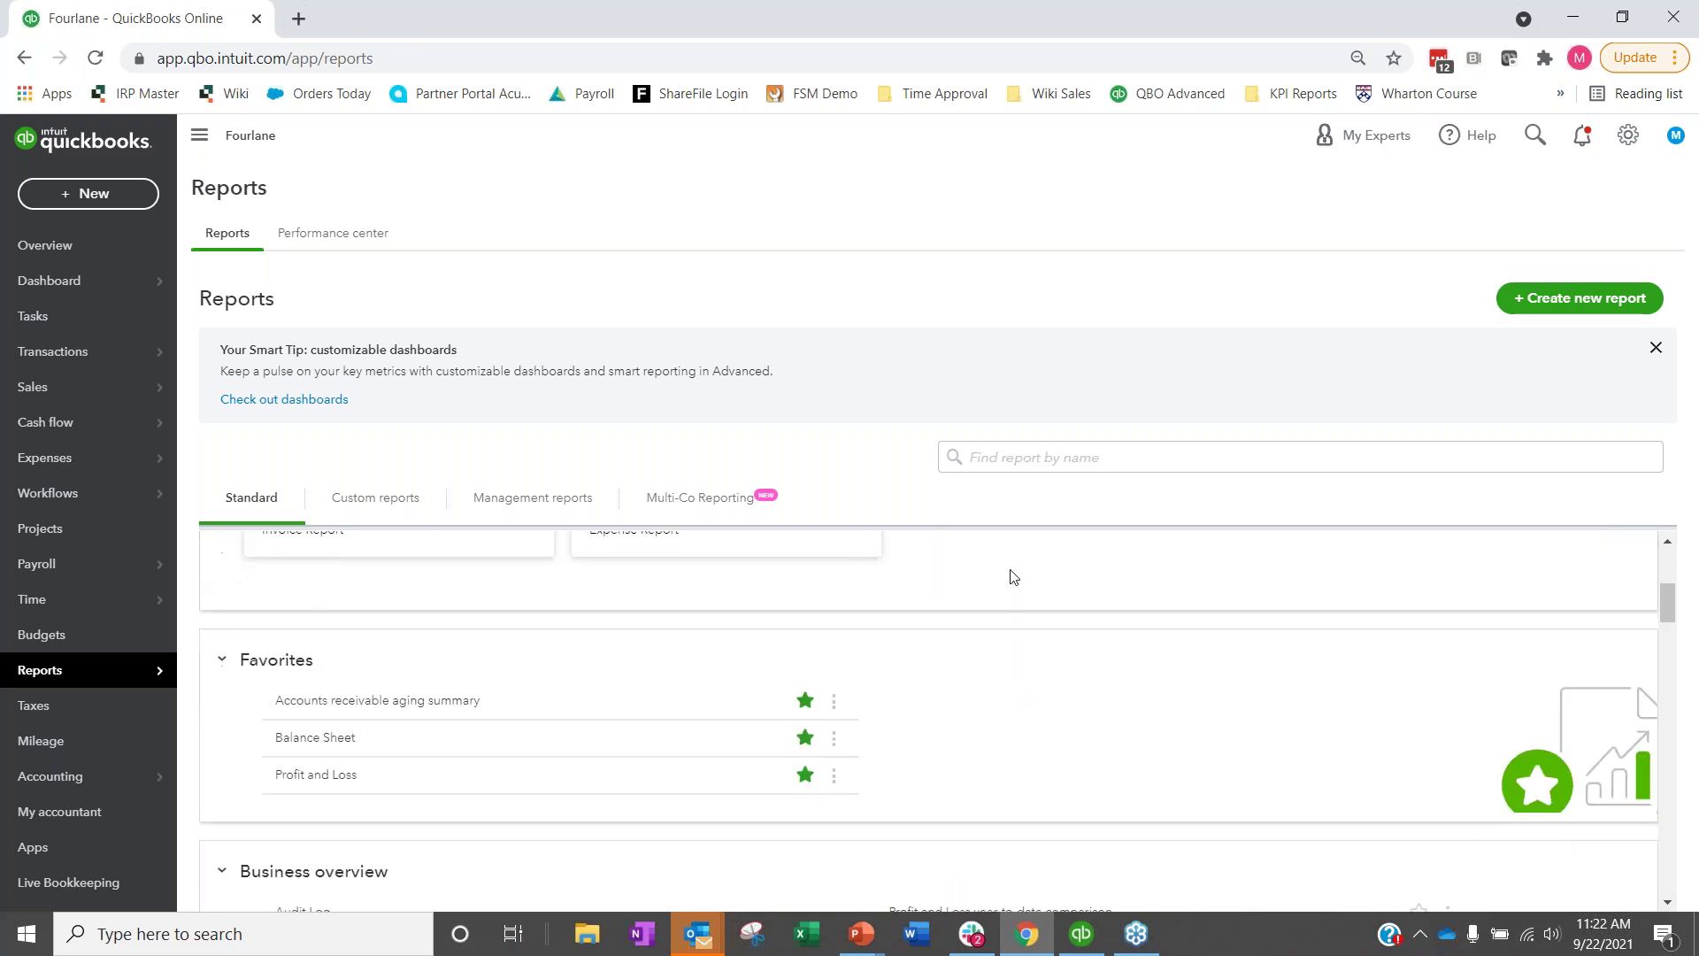
{"action": "scroll", "coordinate": [1084, 677], "scroll_direction": "down", "scroll_amount": 5}
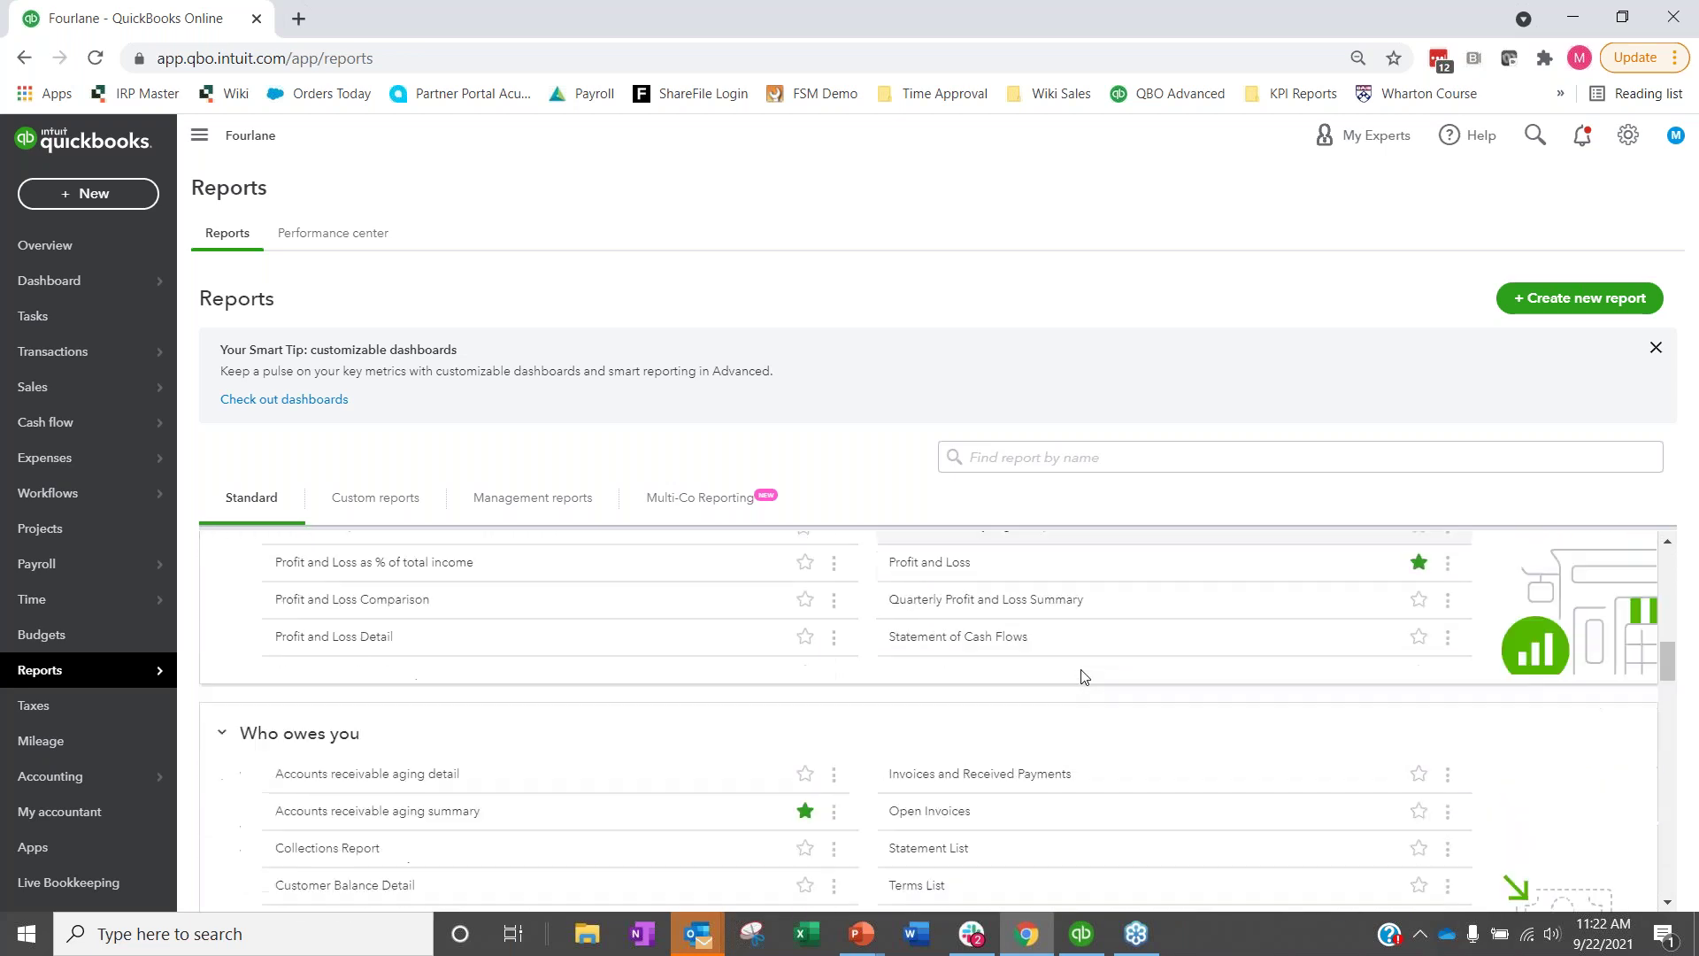
{"action": "scroll", "coordinate": [1084, 677], "scroll_direction": "down", "scroll_amount": 5}
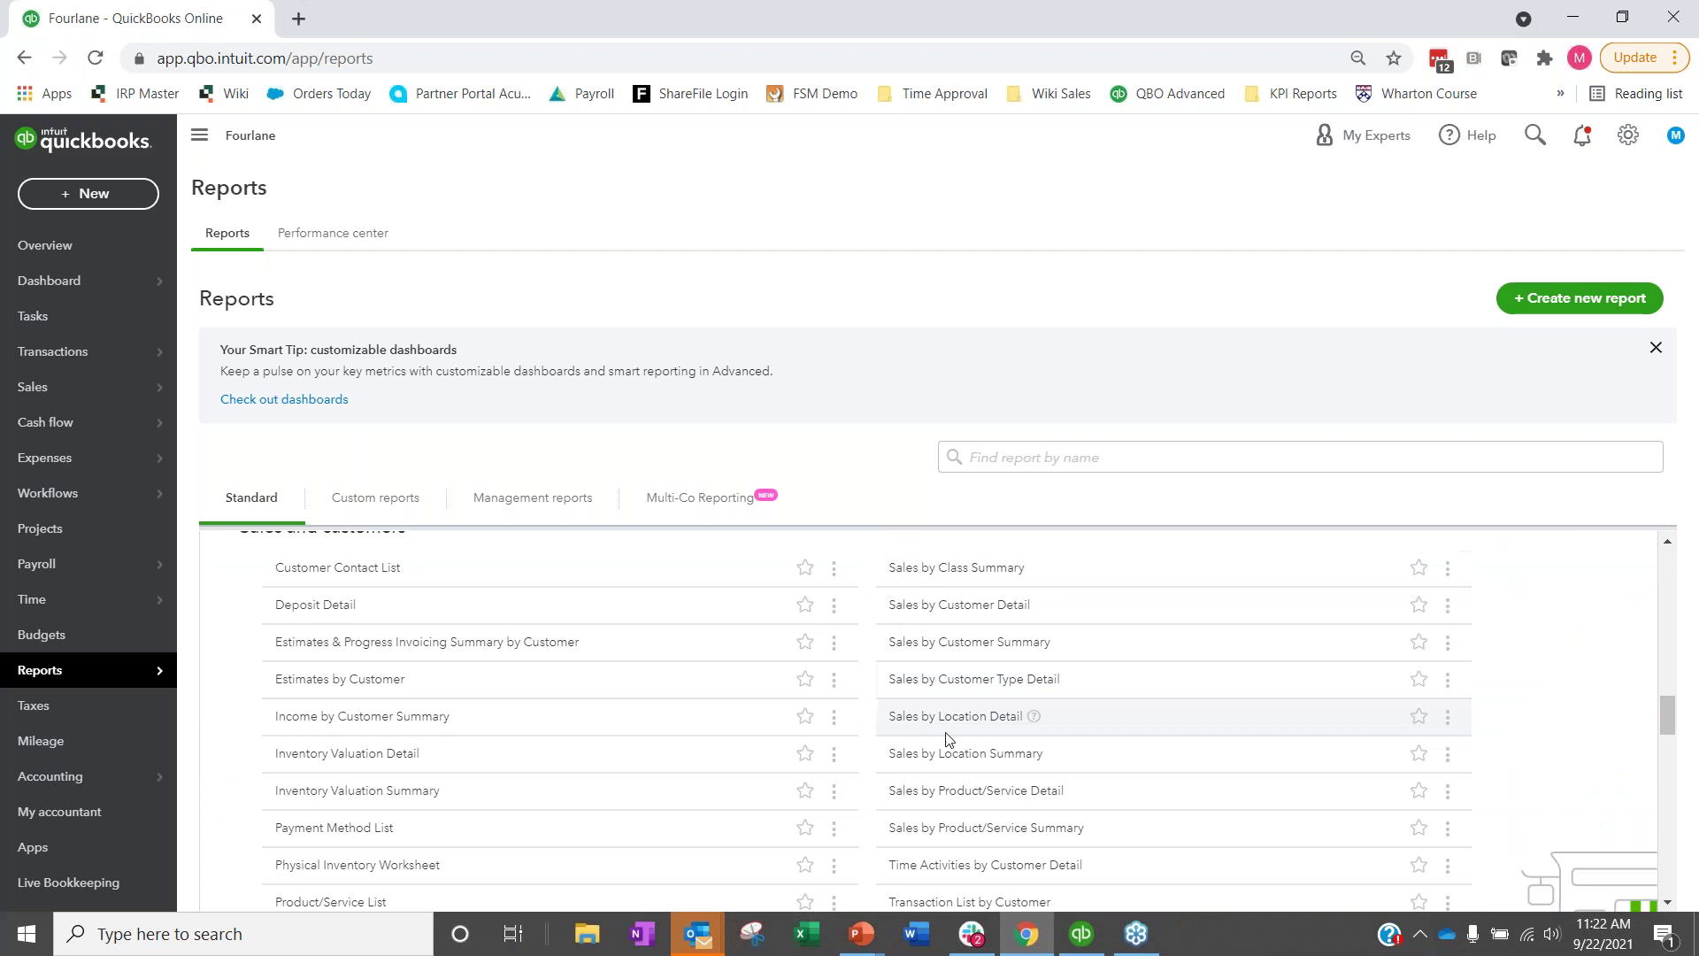
{"action": "left_click", "coordinate": [928, 832]}
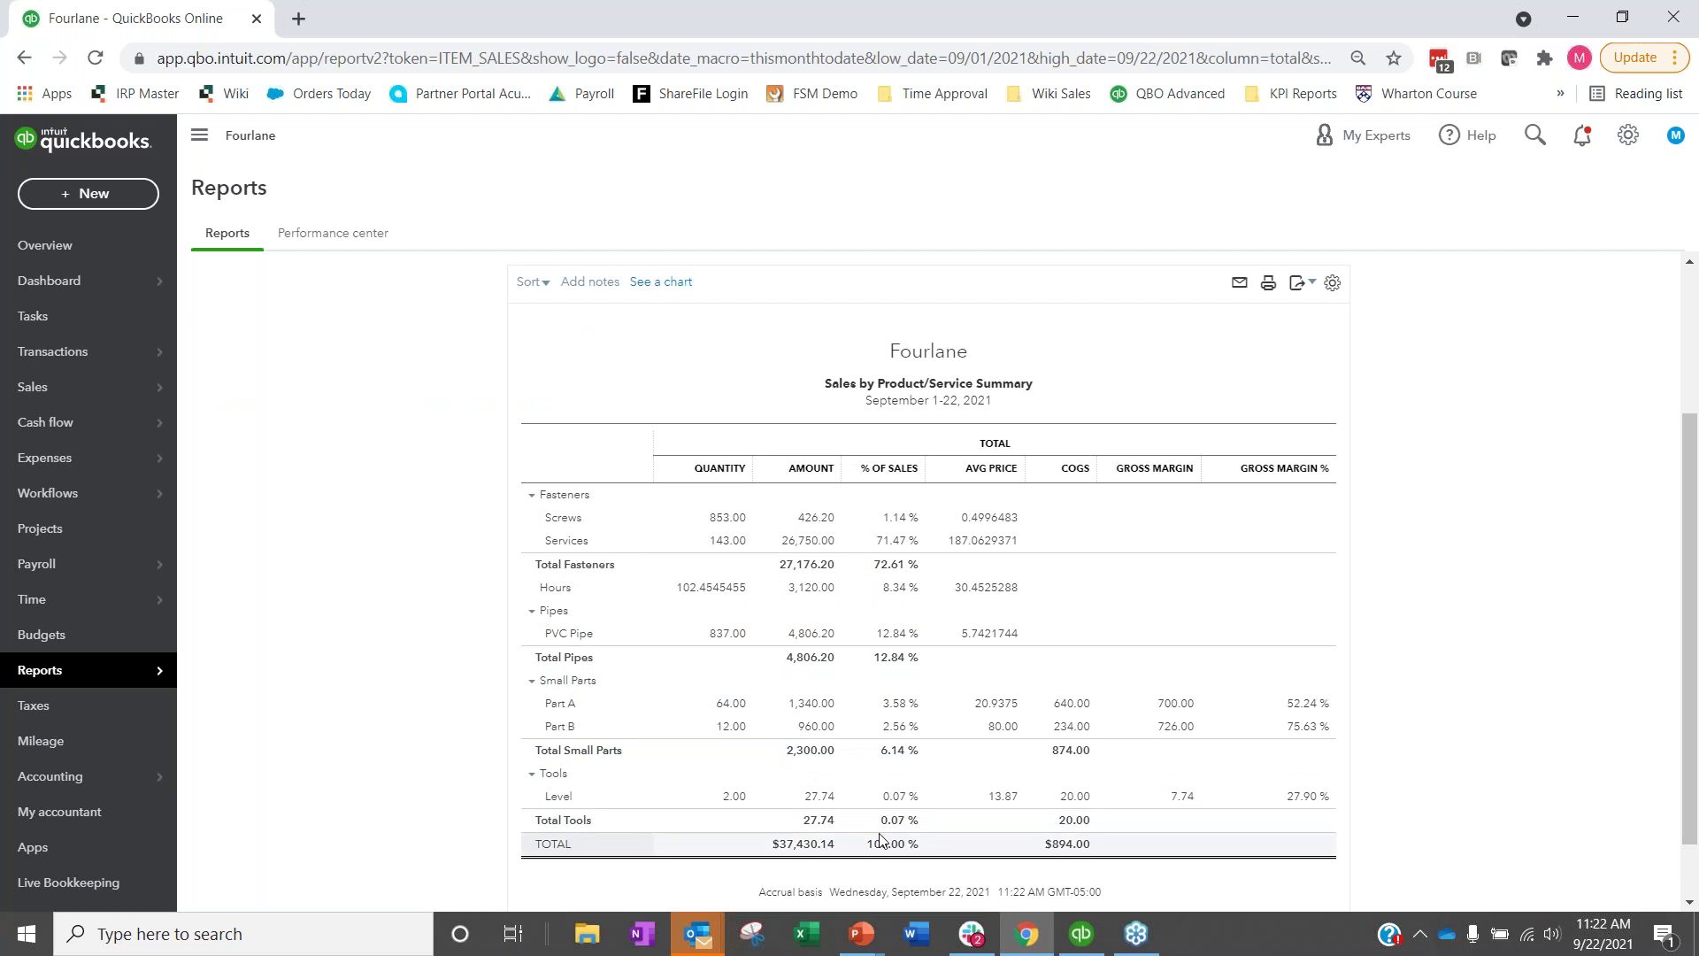
Drill into Part A's sales quantity and open the 09/22/2021 invoice for 50 units.
{"action": "left_click", "coordinate": [733, 708]}
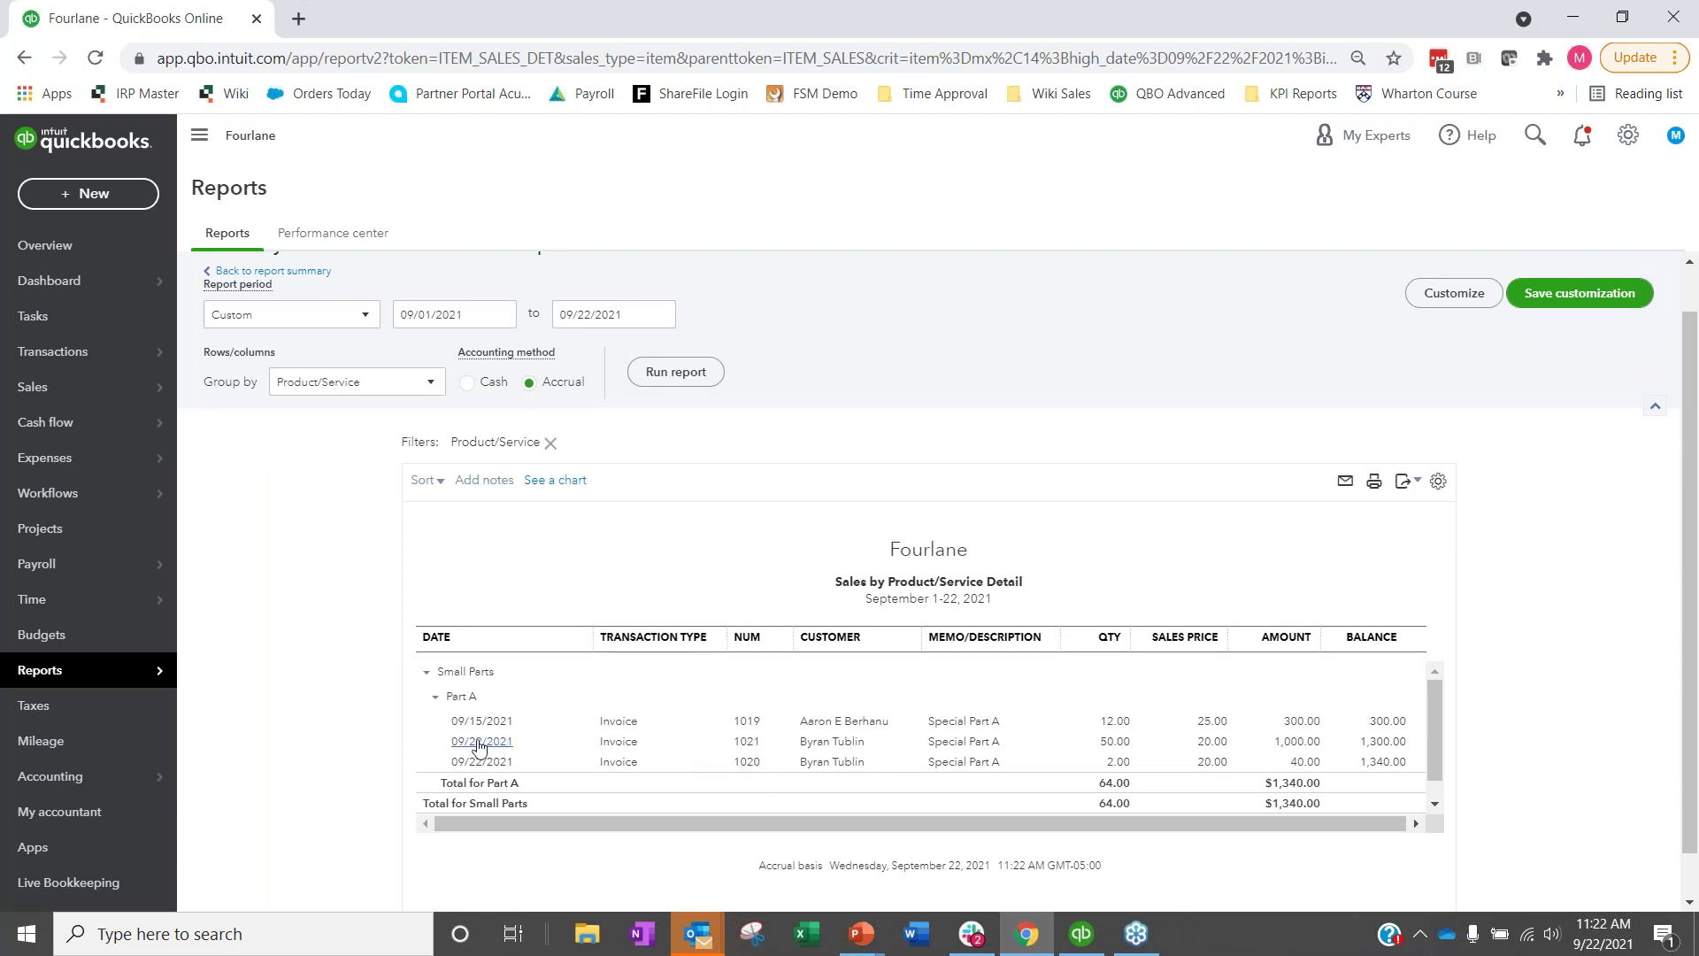
{"action": "left_click", "coordinate": [735, 745]}
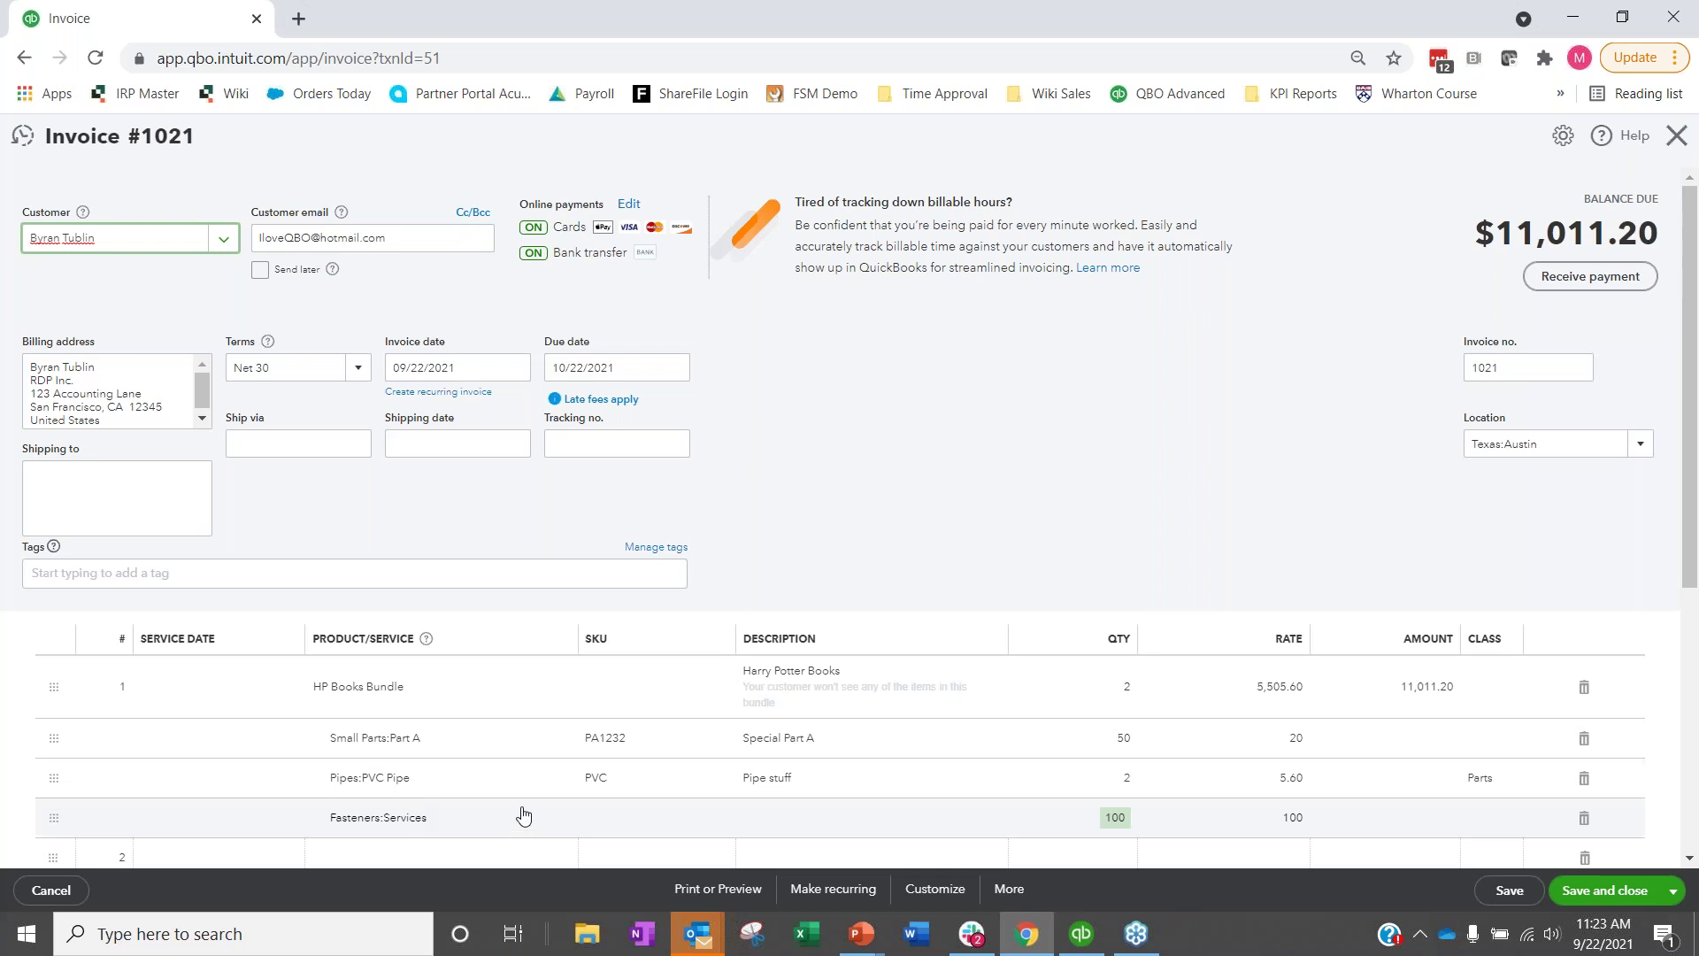
Insert a blank line between the Part A and PVC Pipe components of the HP Books Bundle on the invoice.
{"action": "scroll", "coordinate": [443, 807], "scroll_direction": "down", "scroll_amount": 1}
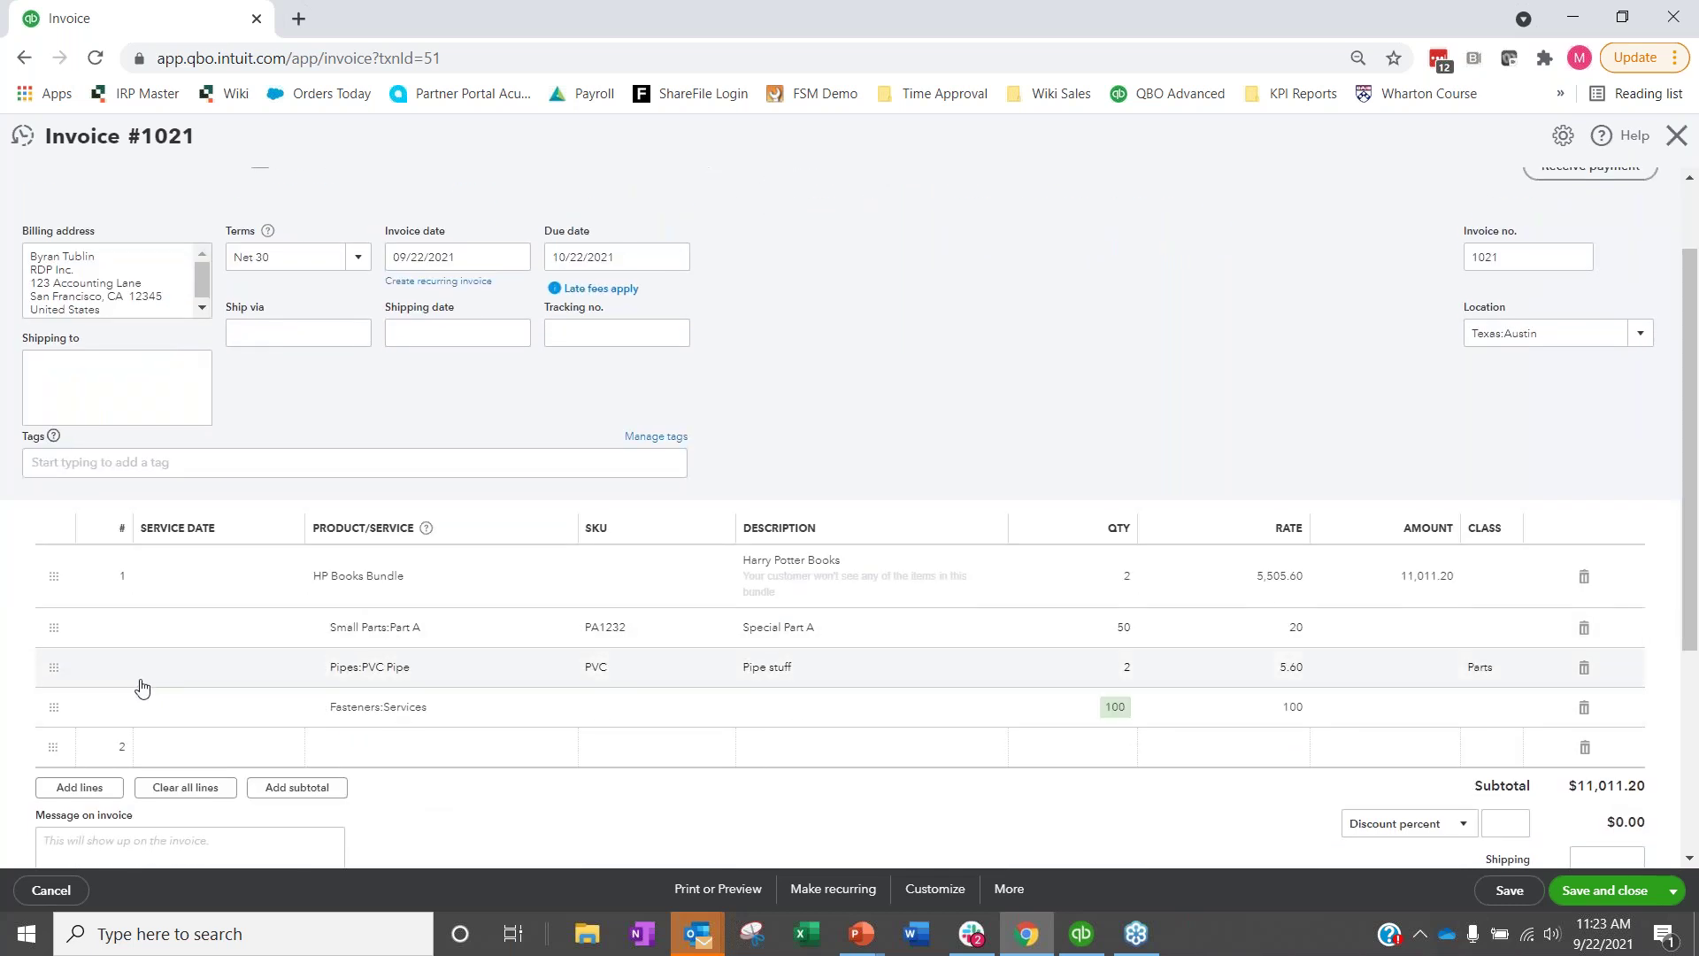
{"action": "left_click", "coordinate": [168, 670]}
{"action": "left_click", "coordinate": [49, 668]}
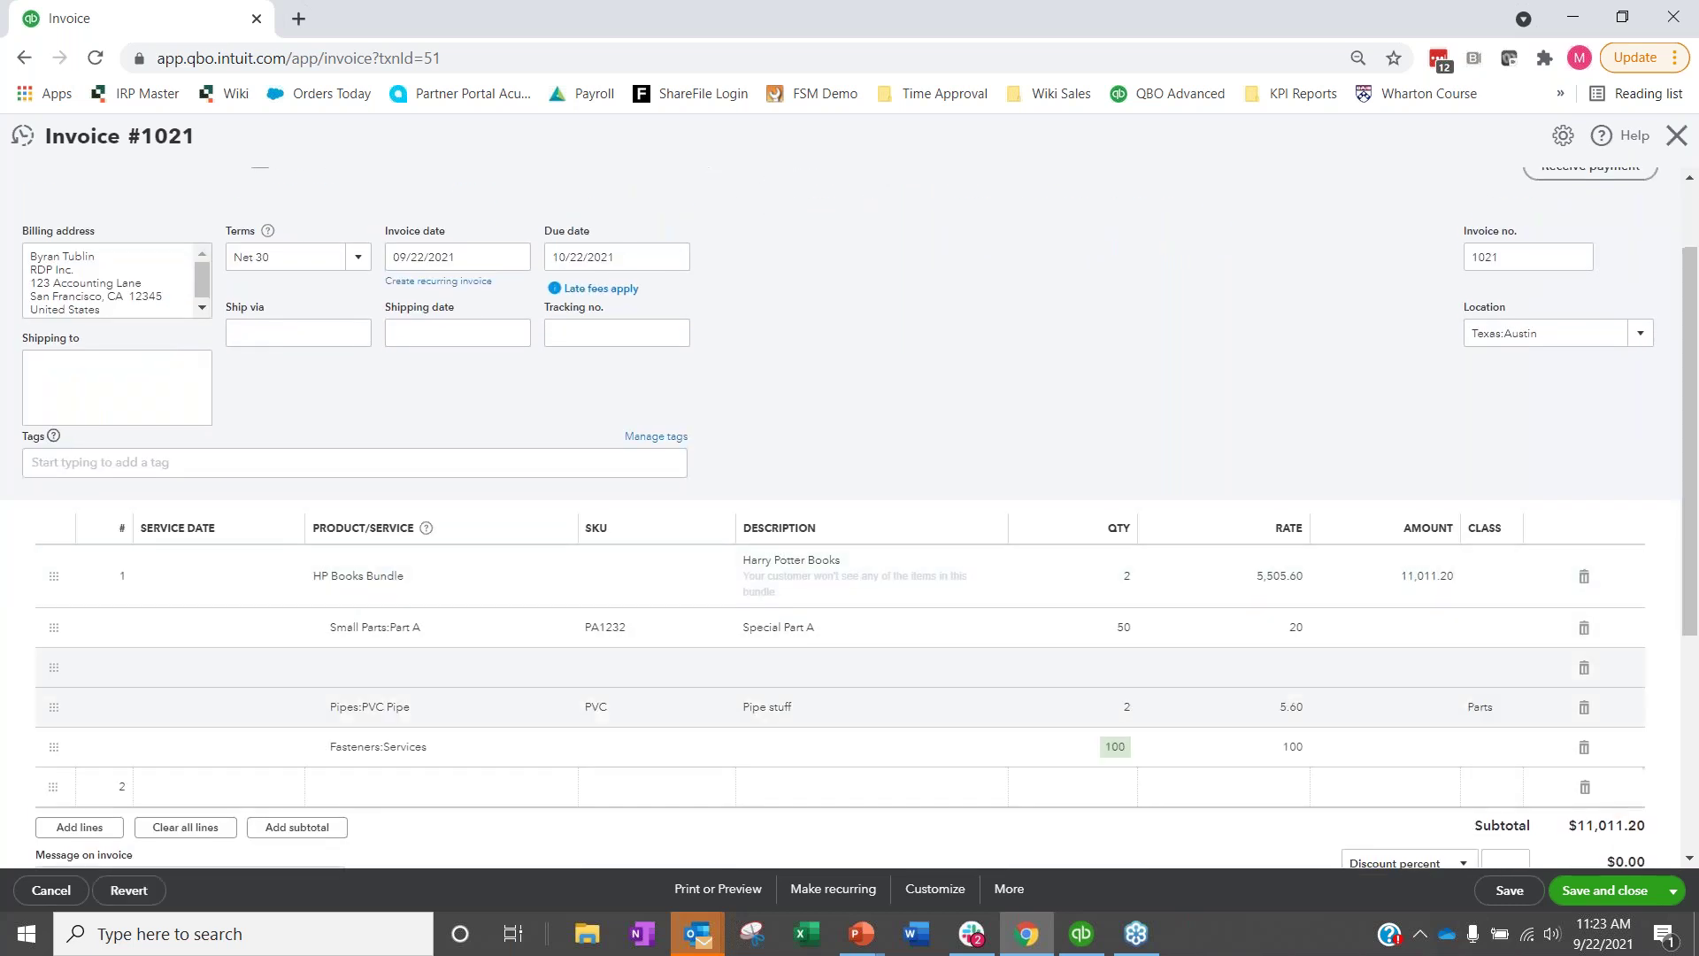
Create a non-inventory item named HP Books Qty from the new bundle line and save it.
{"action": "left_click", "coordinate": [367, 673]}
{"action": "type", "text": "HP"}
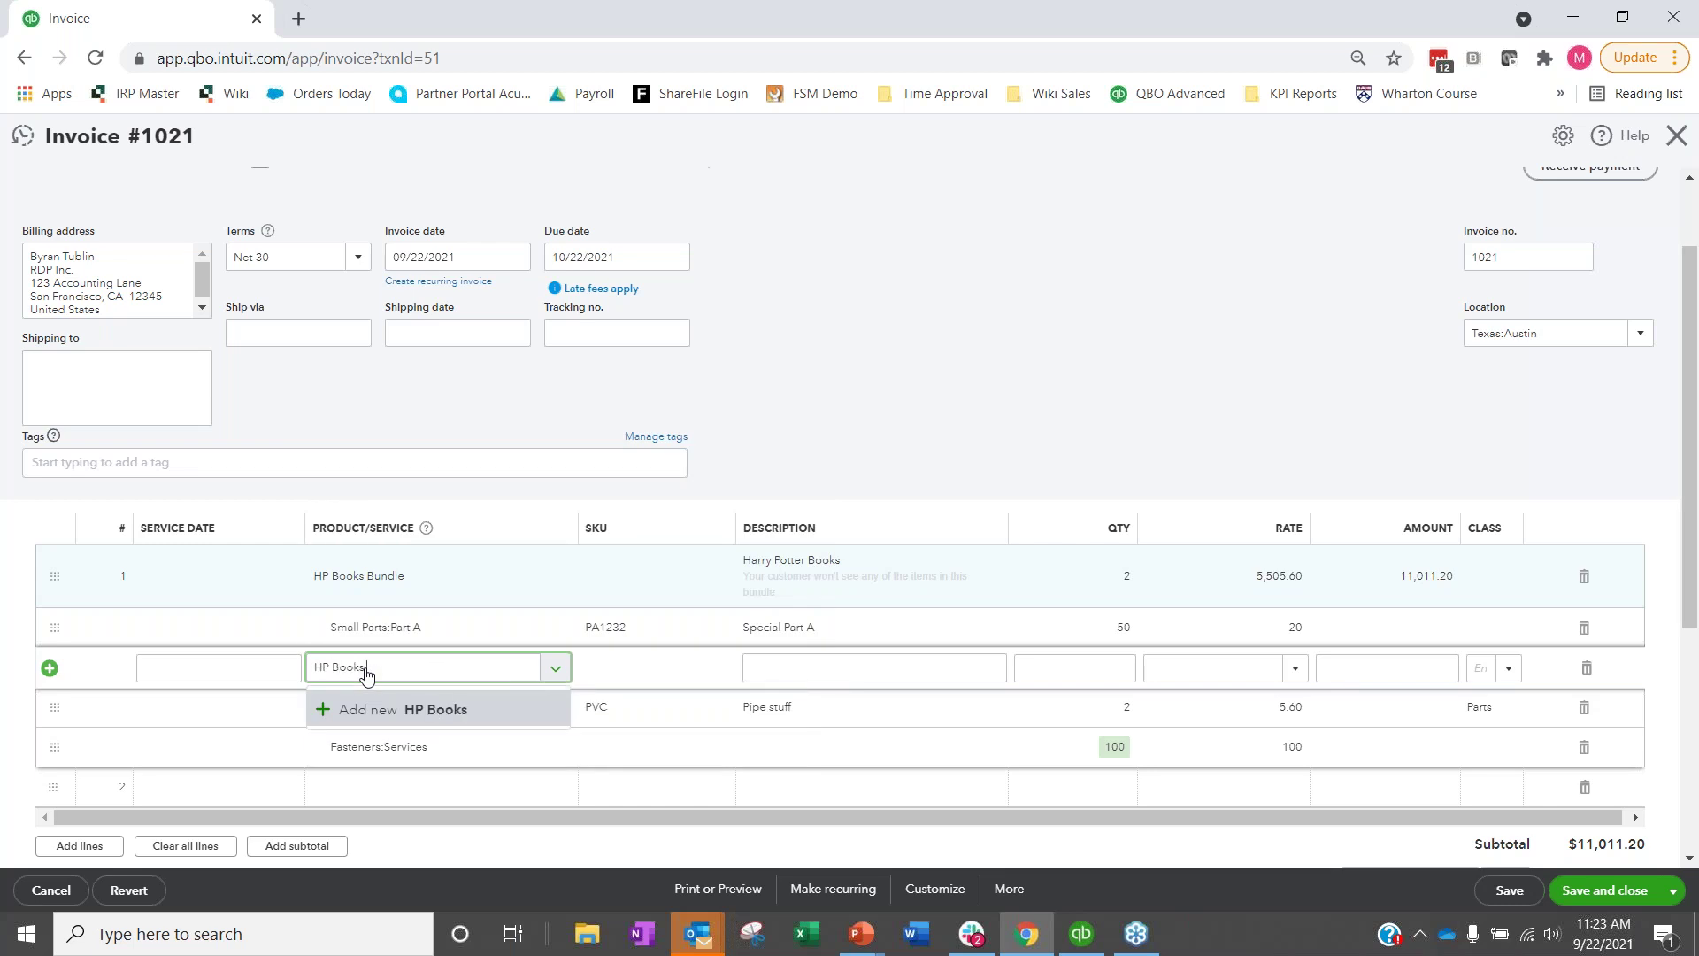
{"action": "type", "text": "Books Kit"}
{"action": "key", "text": "Return"}
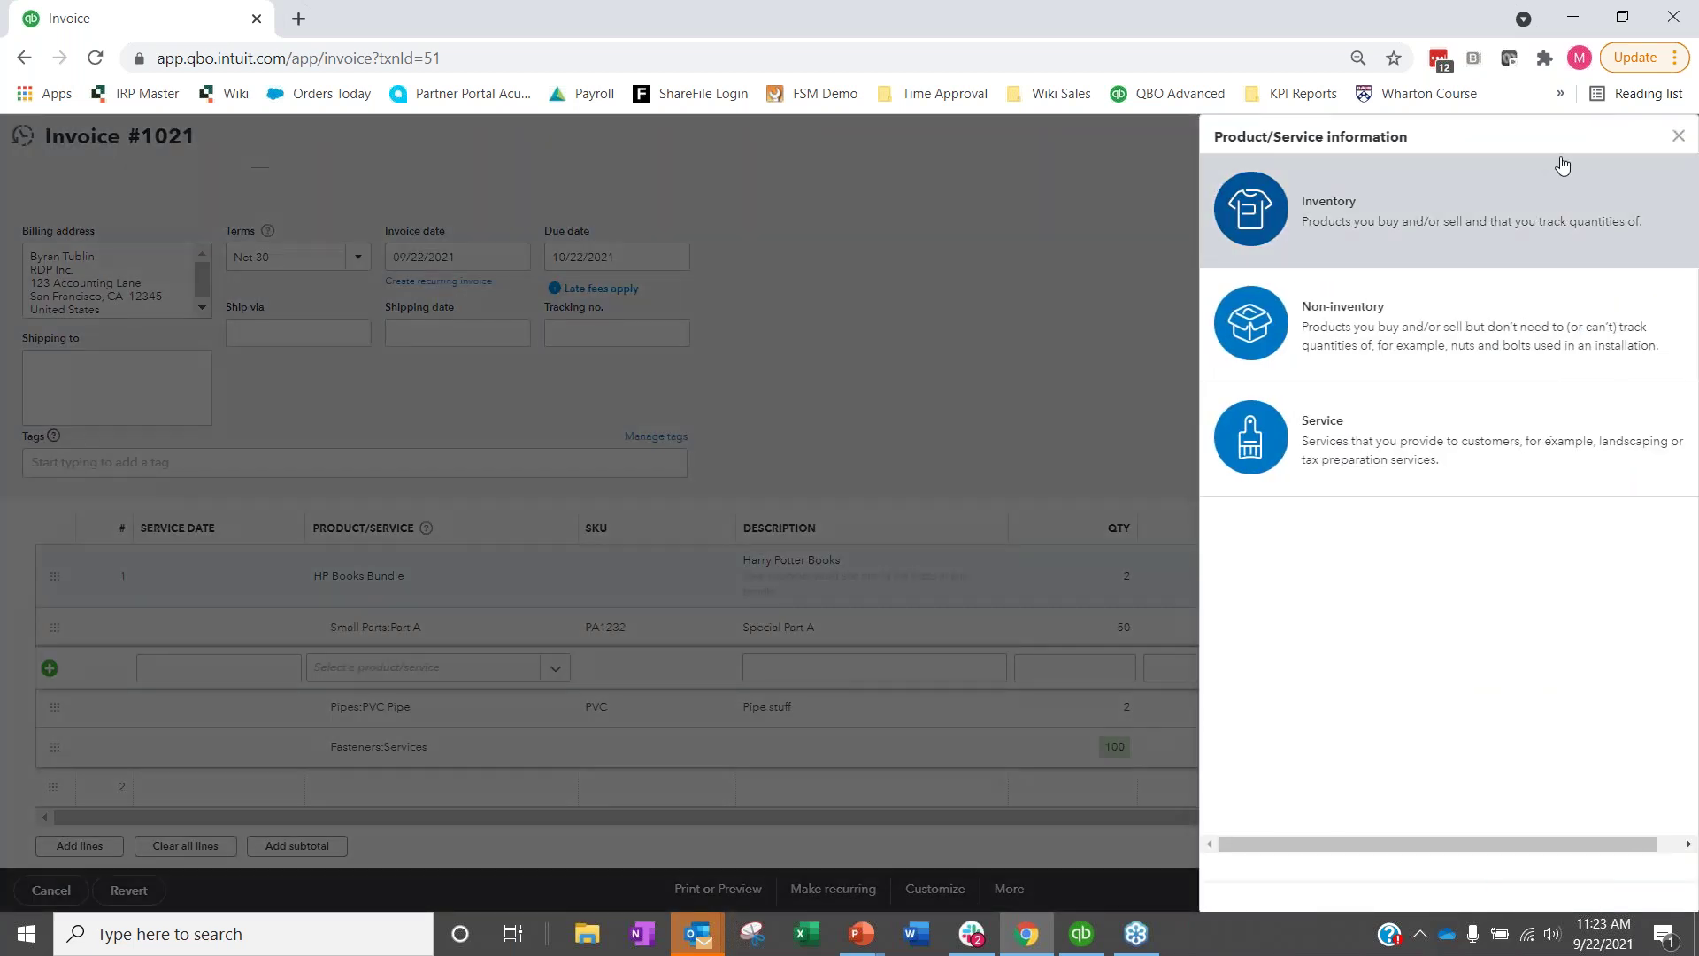
{"action": "left_click", "coordinate": [1422, 307]}
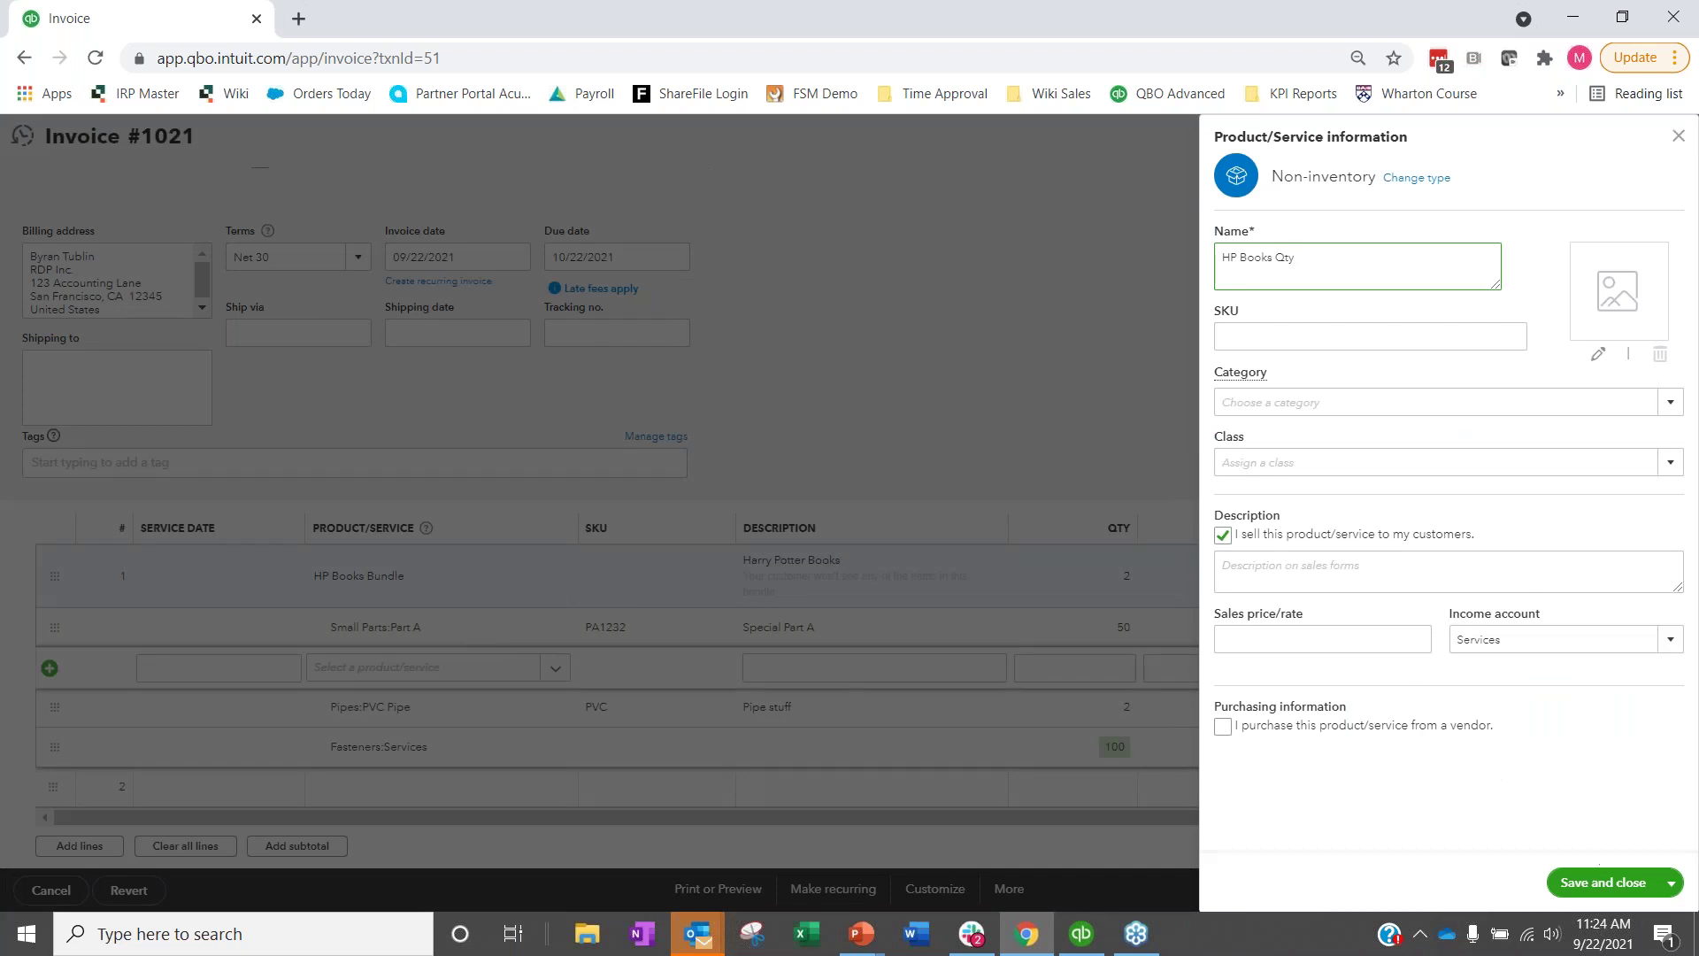
{"action": "left_click", "coordinate": [1606, 881]}
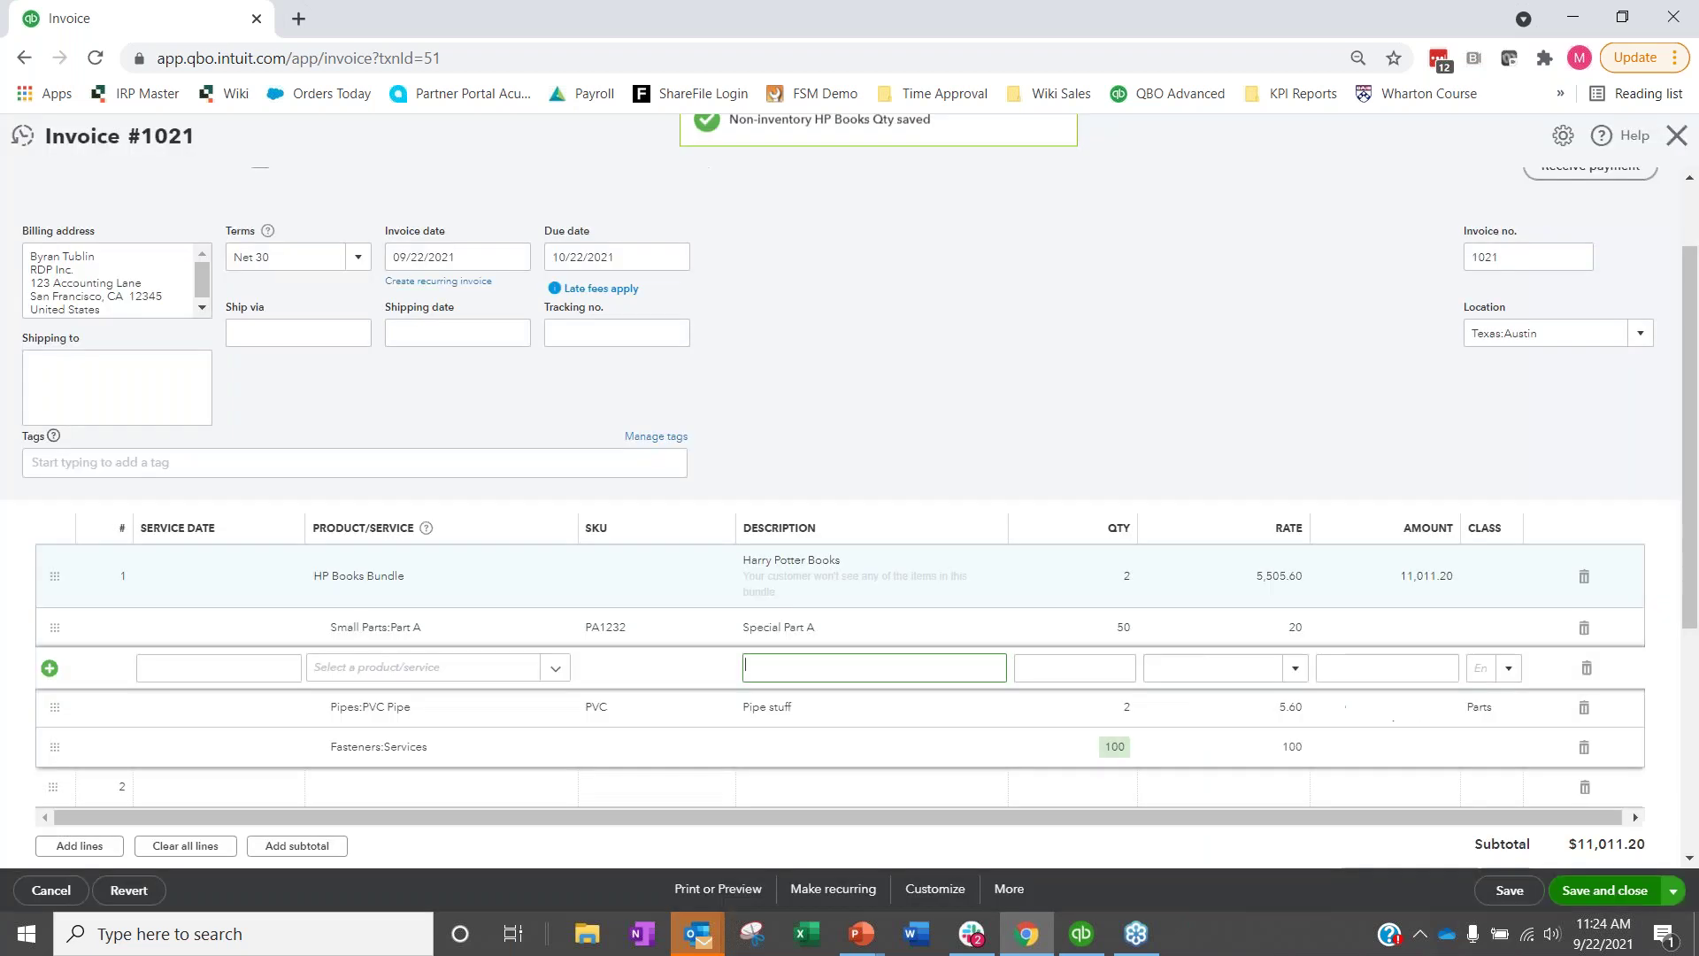
Set the quantity of the HP Books Qty line to 2, leaving its description blank.
{"action": "left_click", "coordinate": [483, 676]}
{"action": "left_click", "coordinate": [849, 668]}
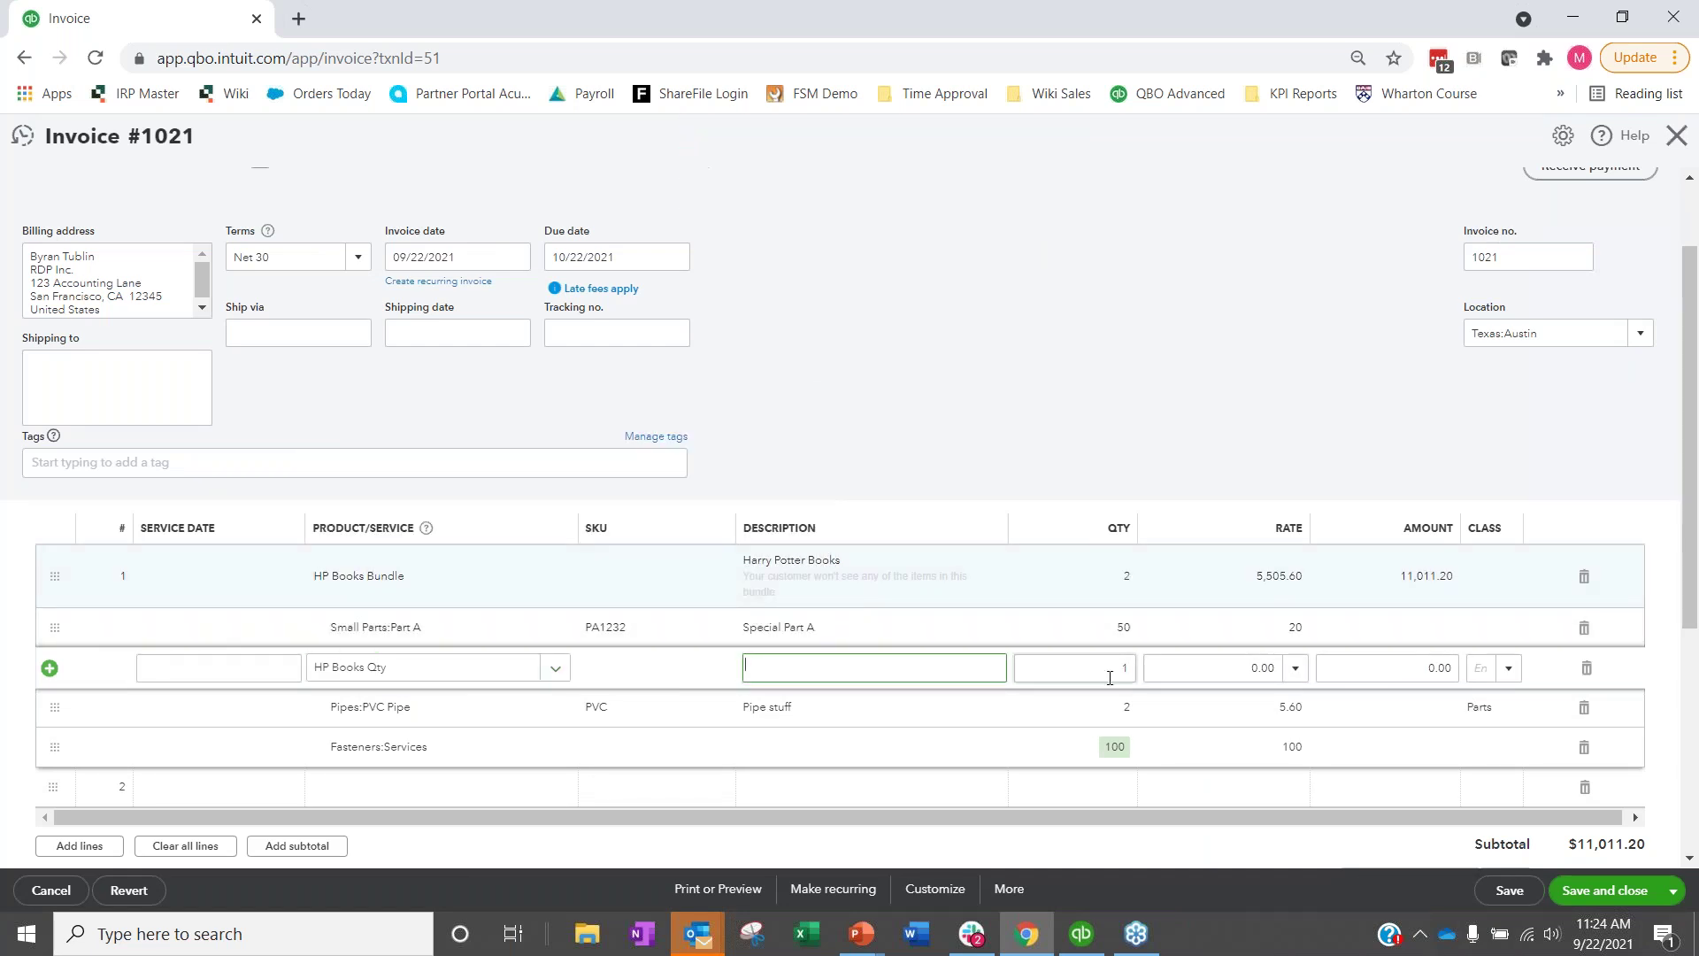
{"action": "left_click", "coordinate": [1117, 669]}
{"action": "type", "text": "2"}
{"action": "key", "text": "Tab"}
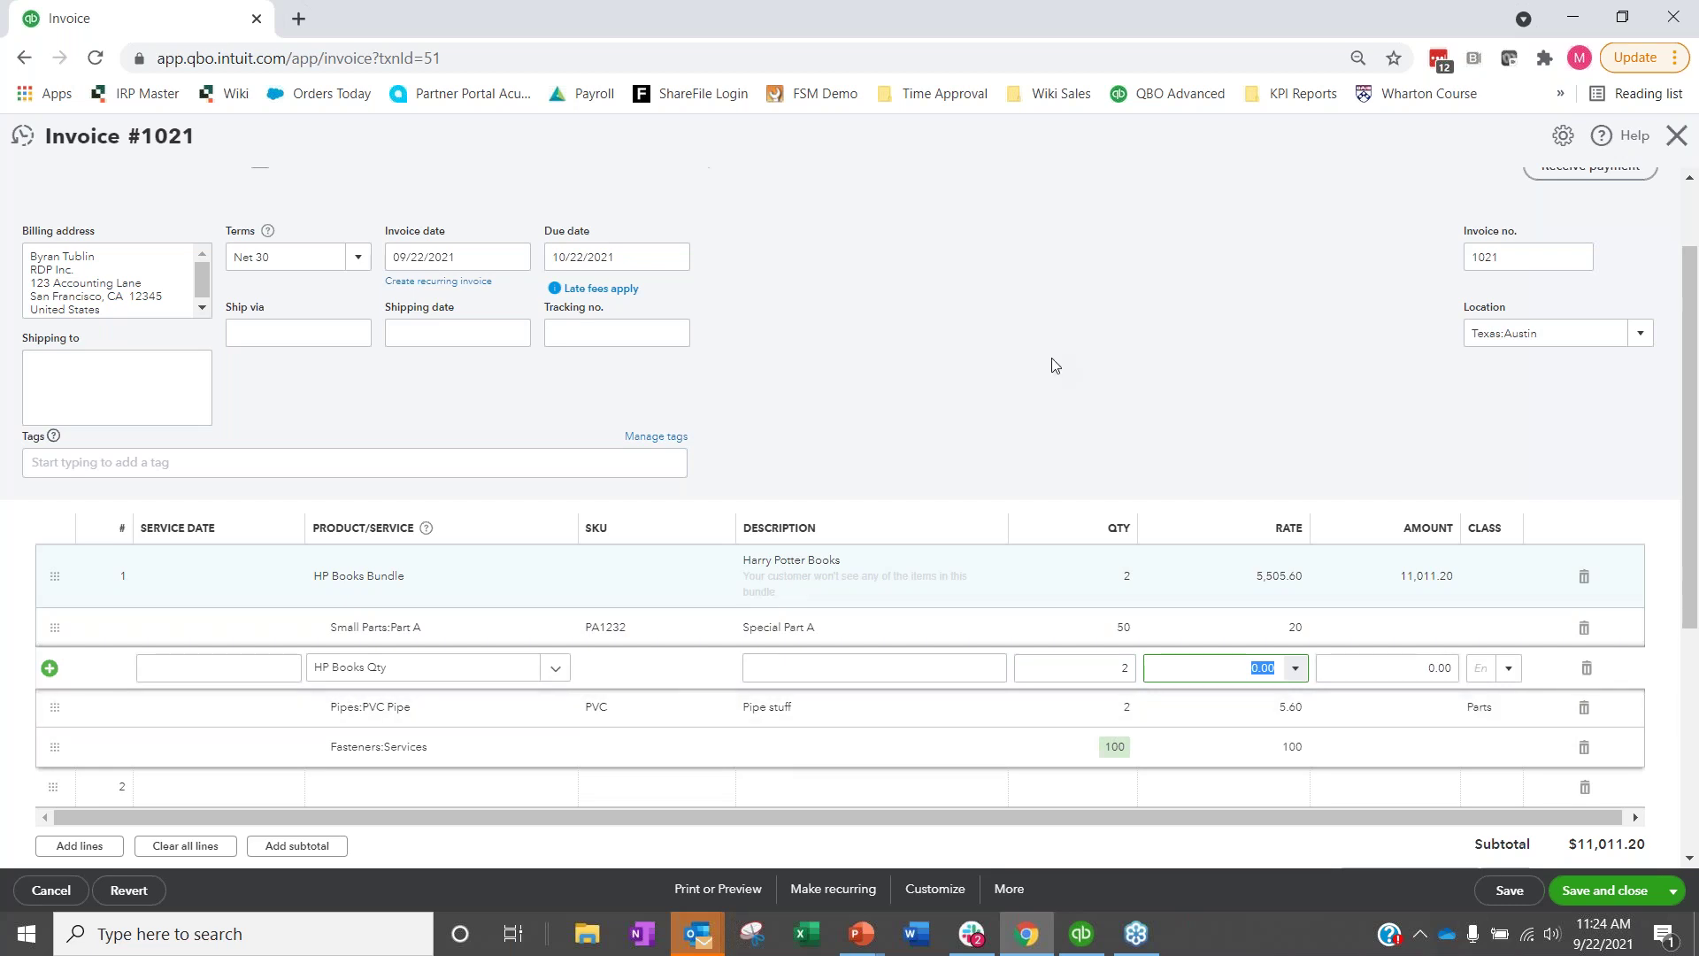
Save and close the invoice and return to the Sales by Product/Service Summary report.
{"action": "left_click", "coordinate": [1508, 891]}
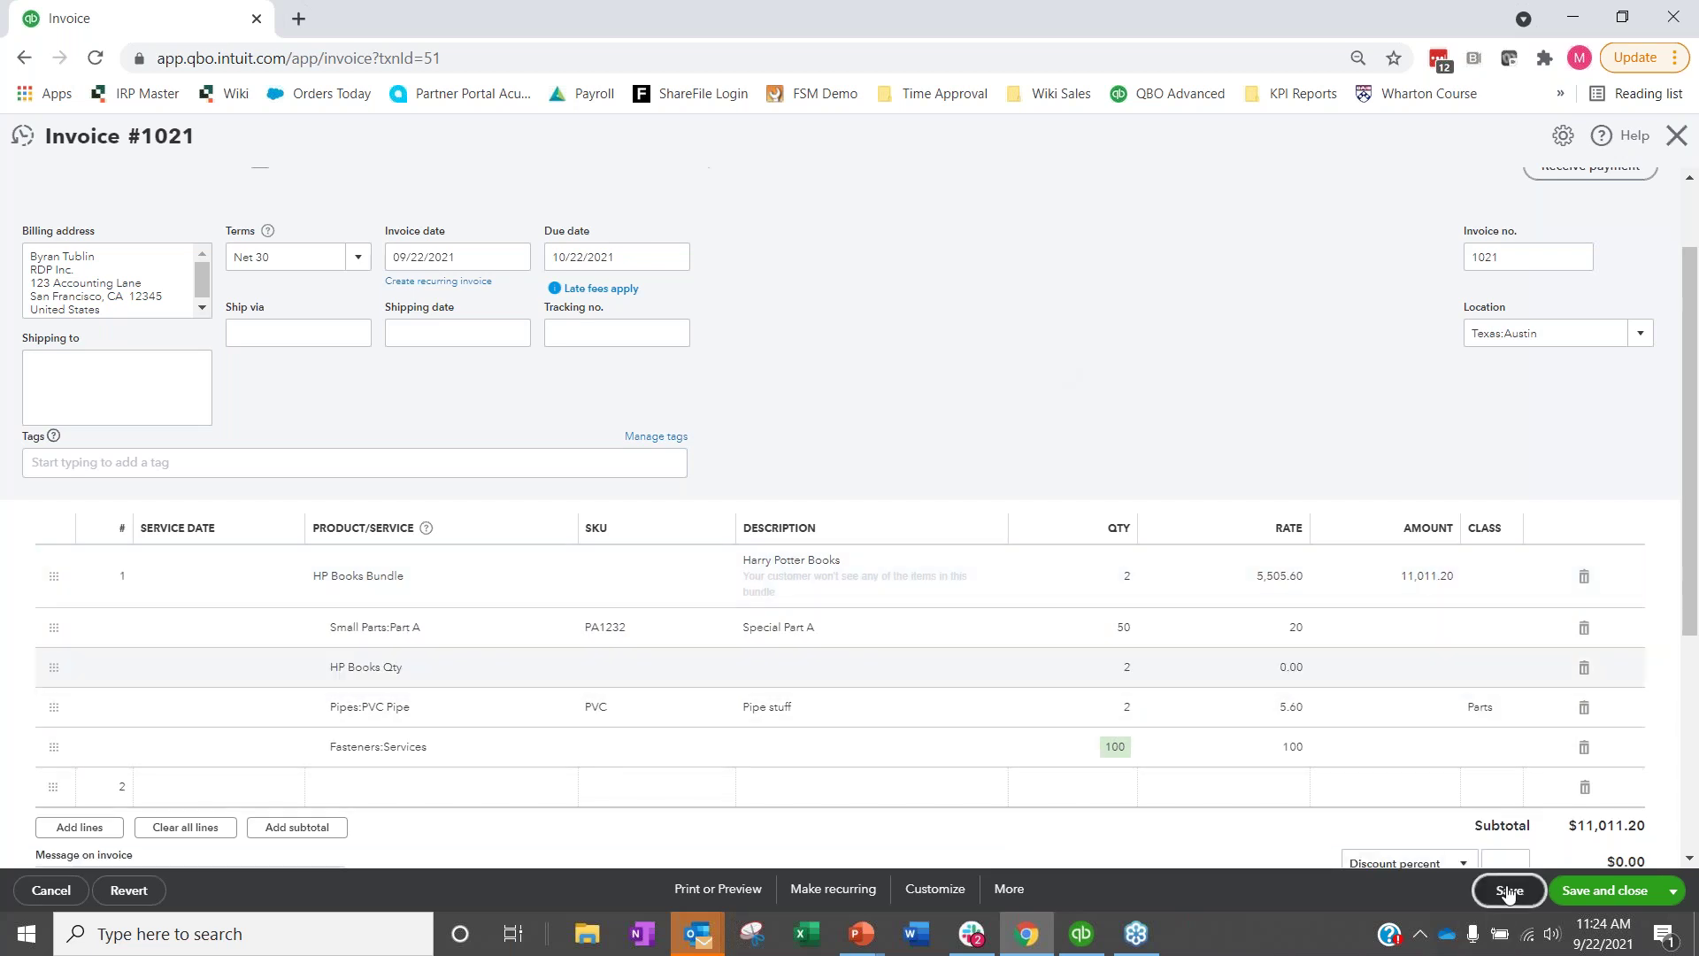
{"action": "left_click", "coordinate": [1565, 888]}
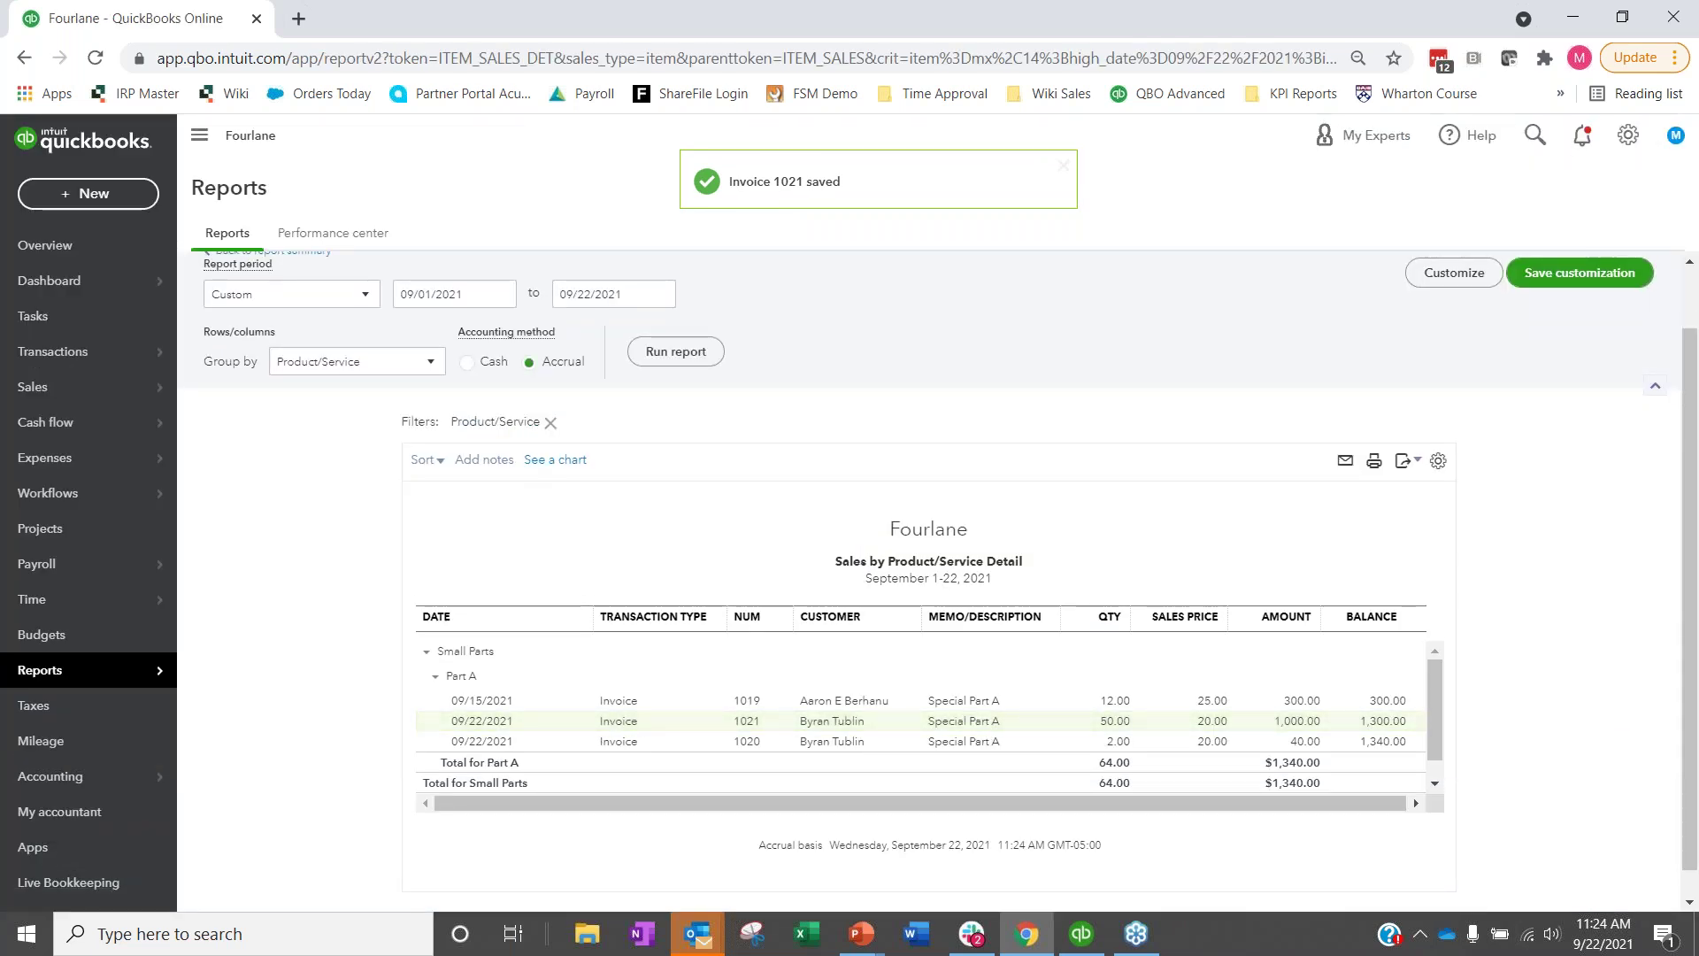
{"action": "left_click", "coordinate": [273, 322]}
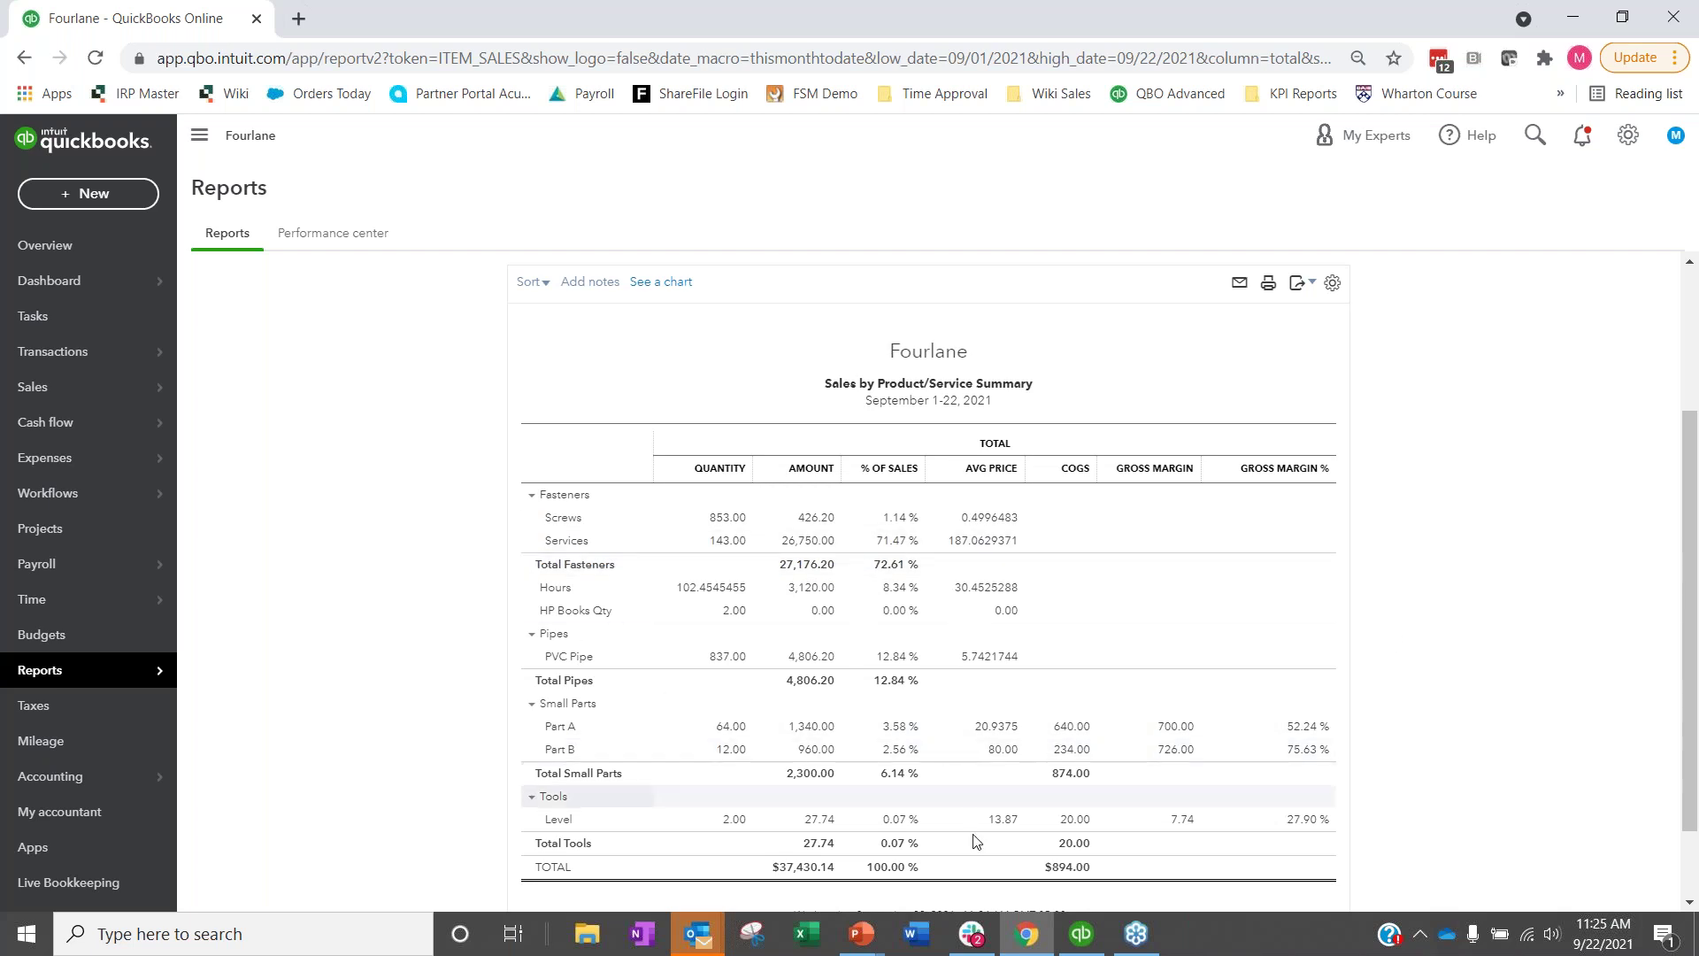
Switch to QuickBooks Enterprise and close the purchase order to Anderson's Hardware & Tools Supply.
{"action": "mouse_move", "coordinate": [1078, 945]}
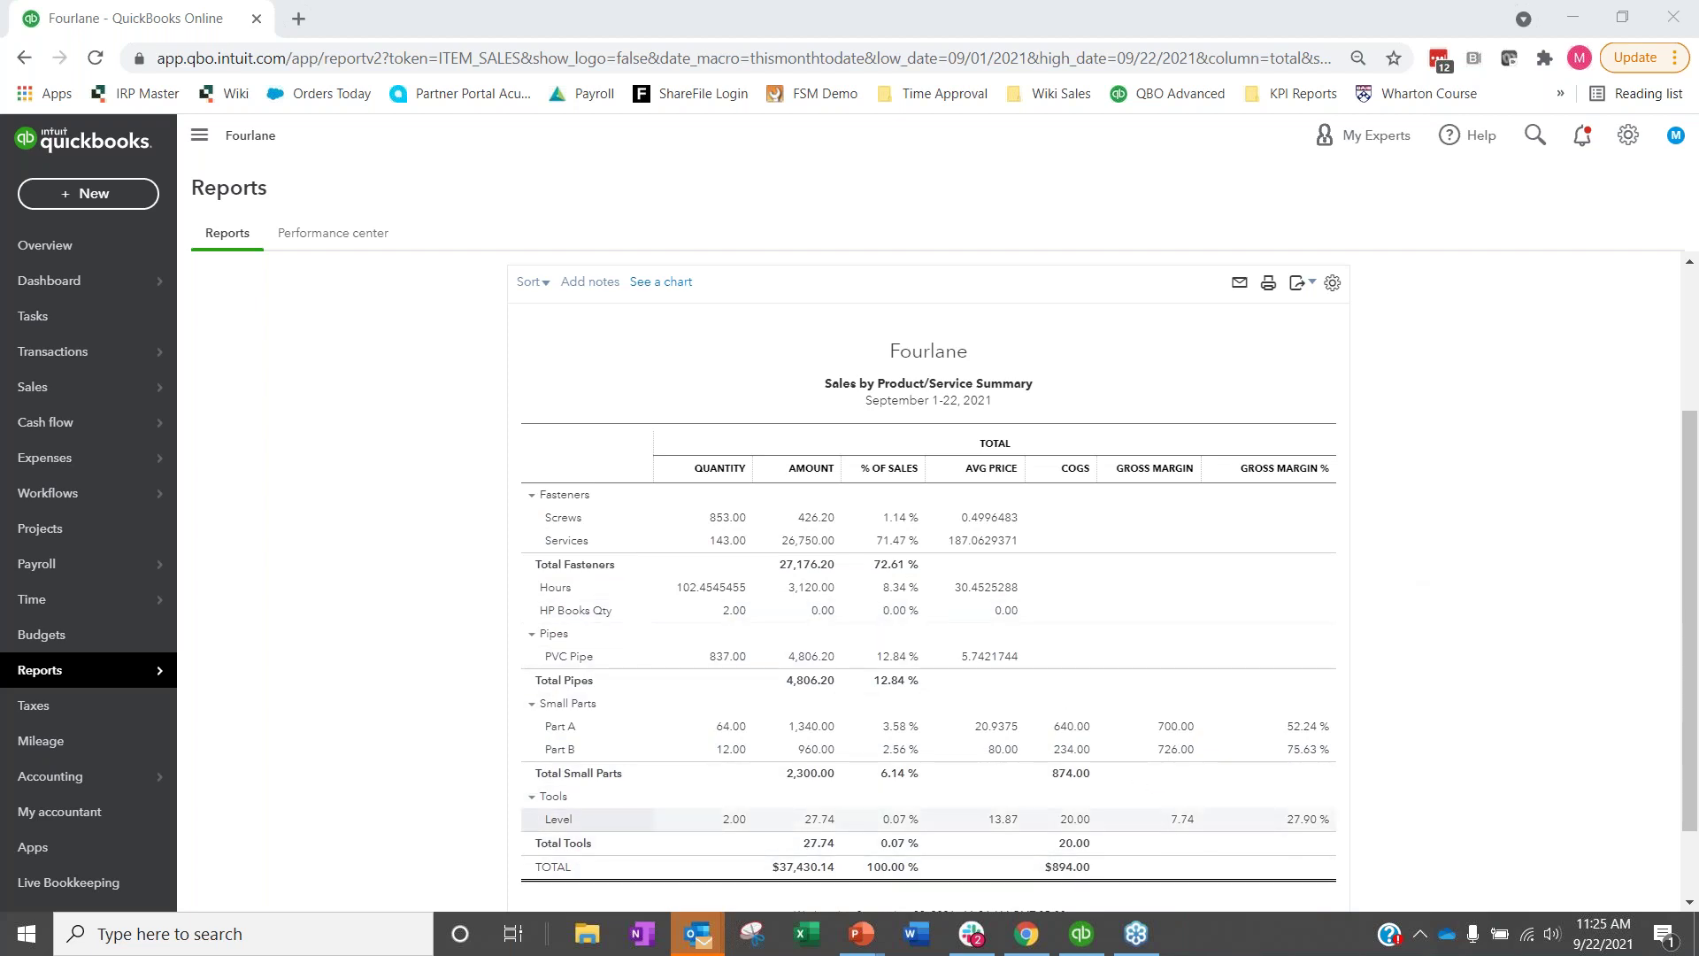
{"action": "left_click", "coordinate": [1082, 936]}
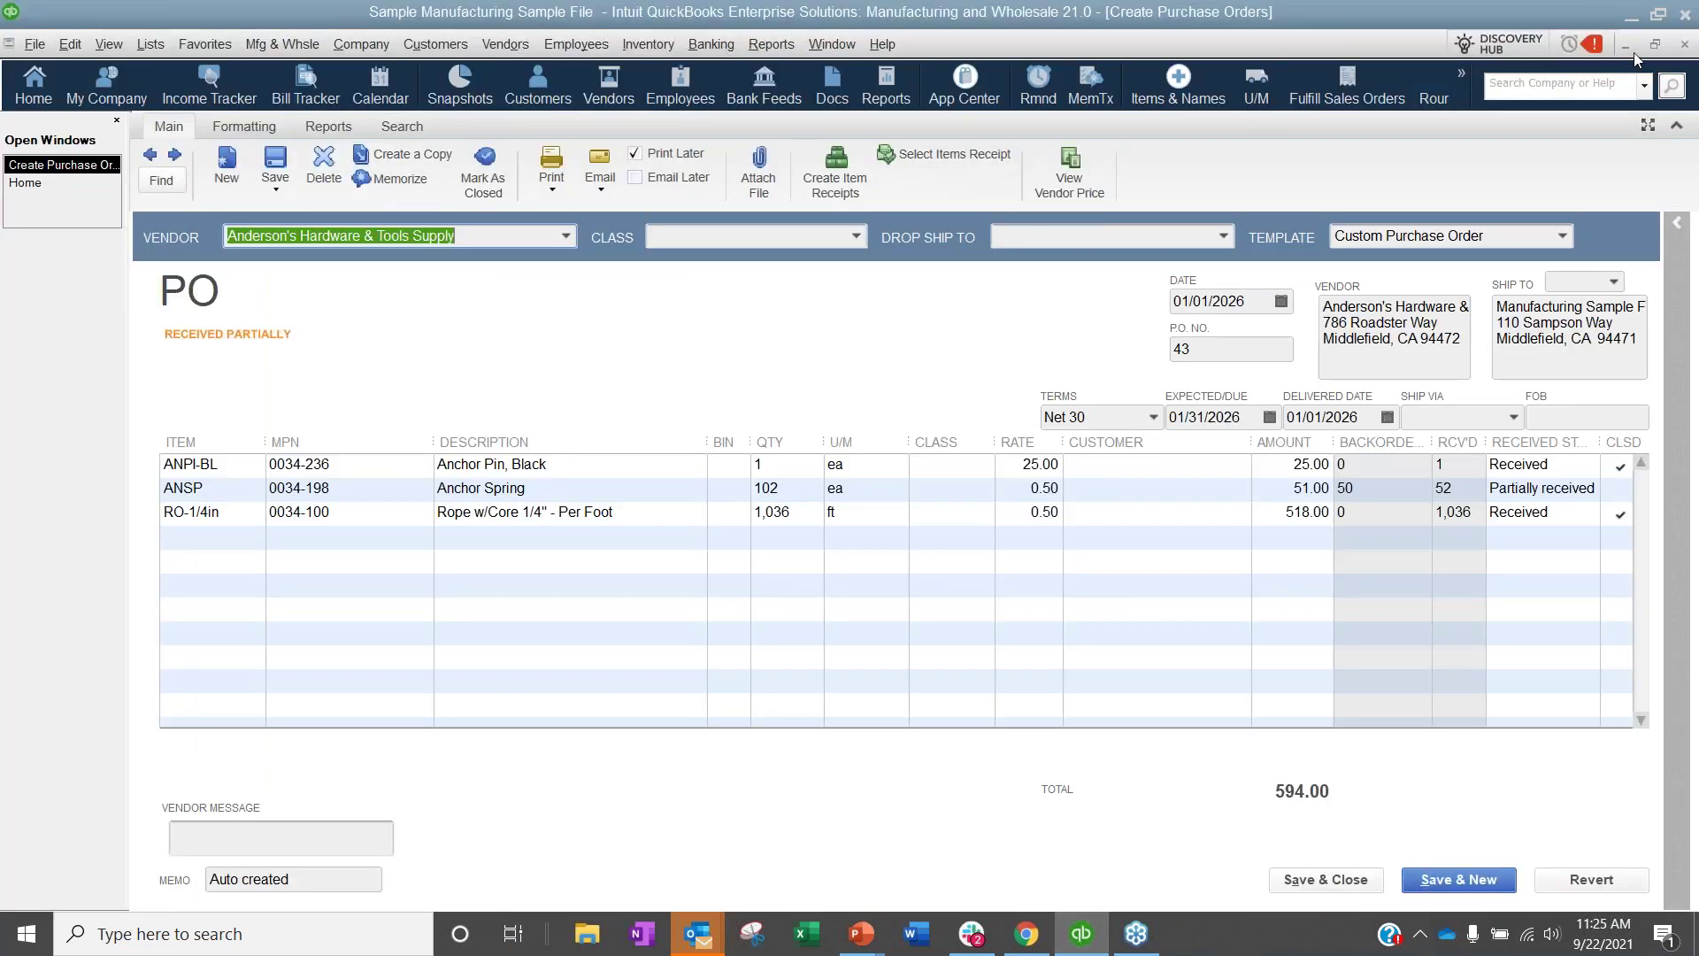
{"action": "left_click", "coordinate": [1685, 44]}
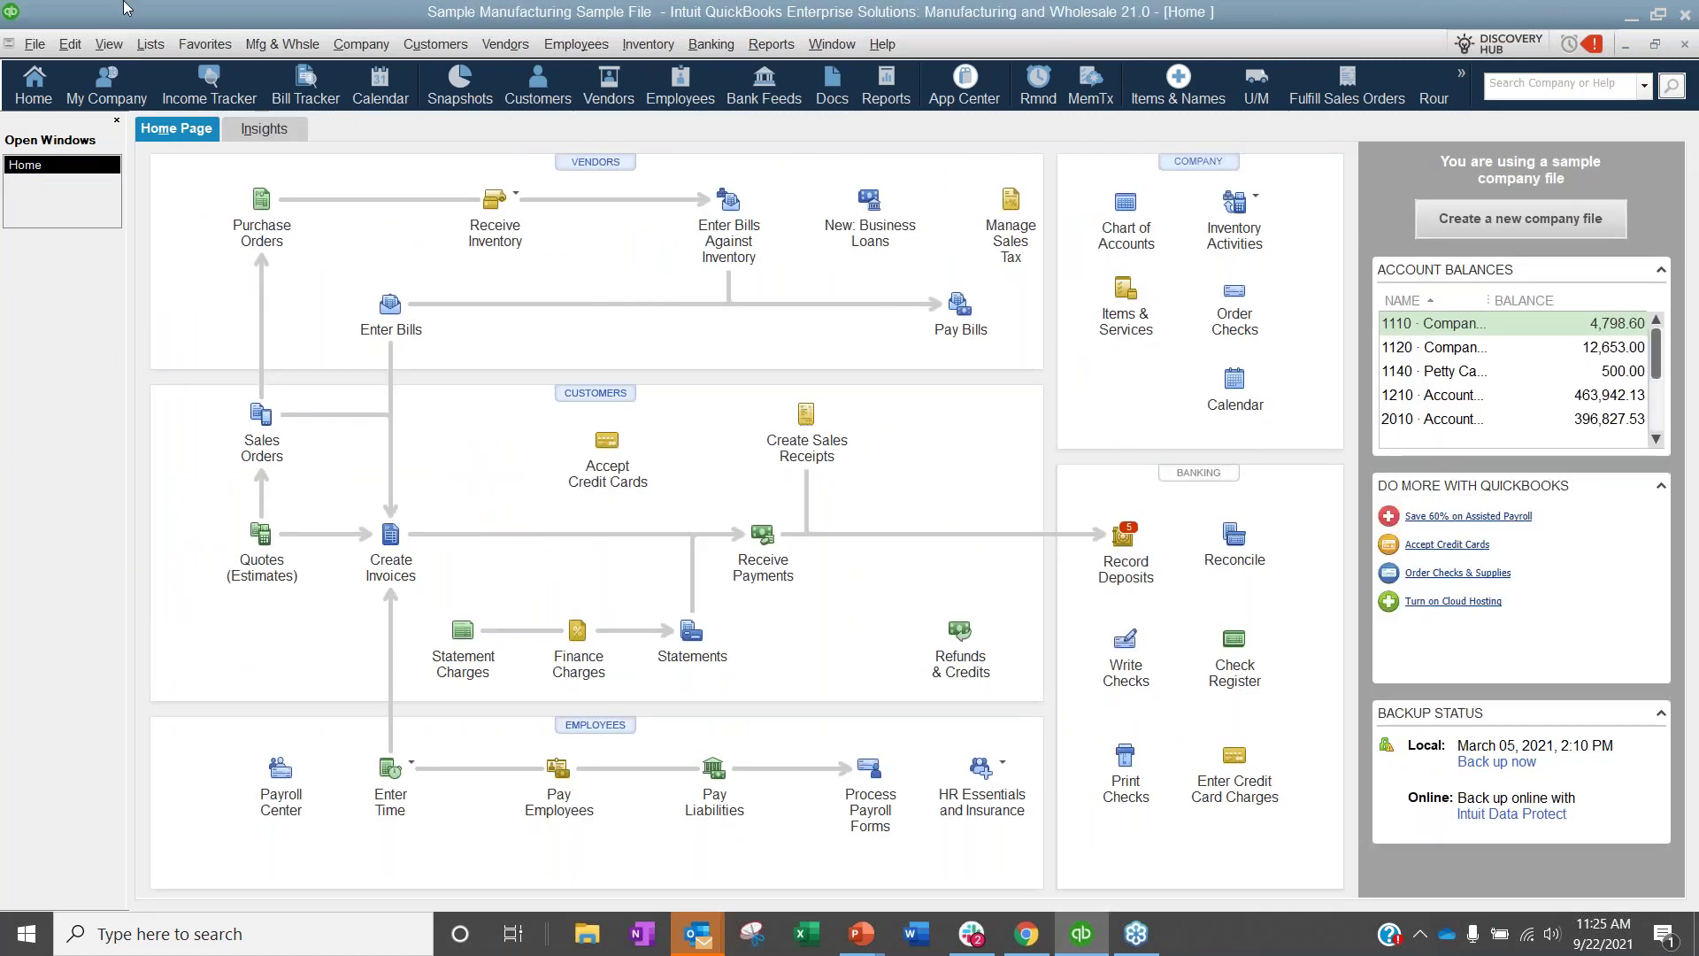
Find the HP Bundle group item in the item list and open it for editing.
{"action": "left_click", "coordinate": [150, 44]}
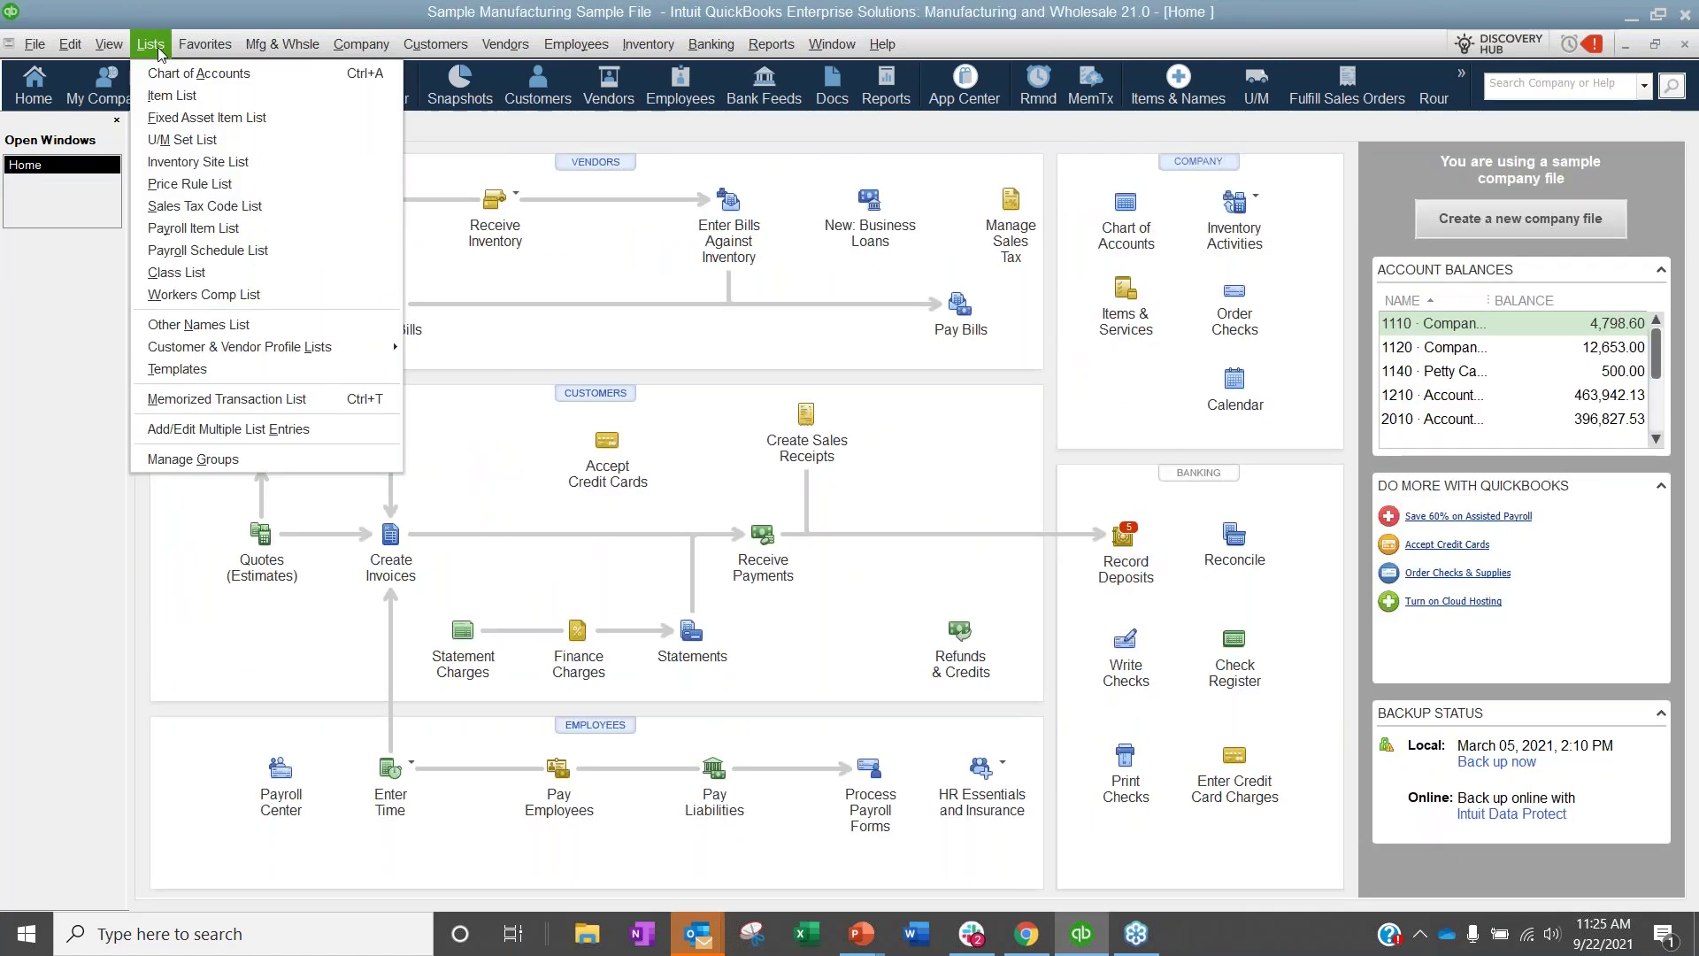
{"action": "left_click", "coordinate": [172, 94]}
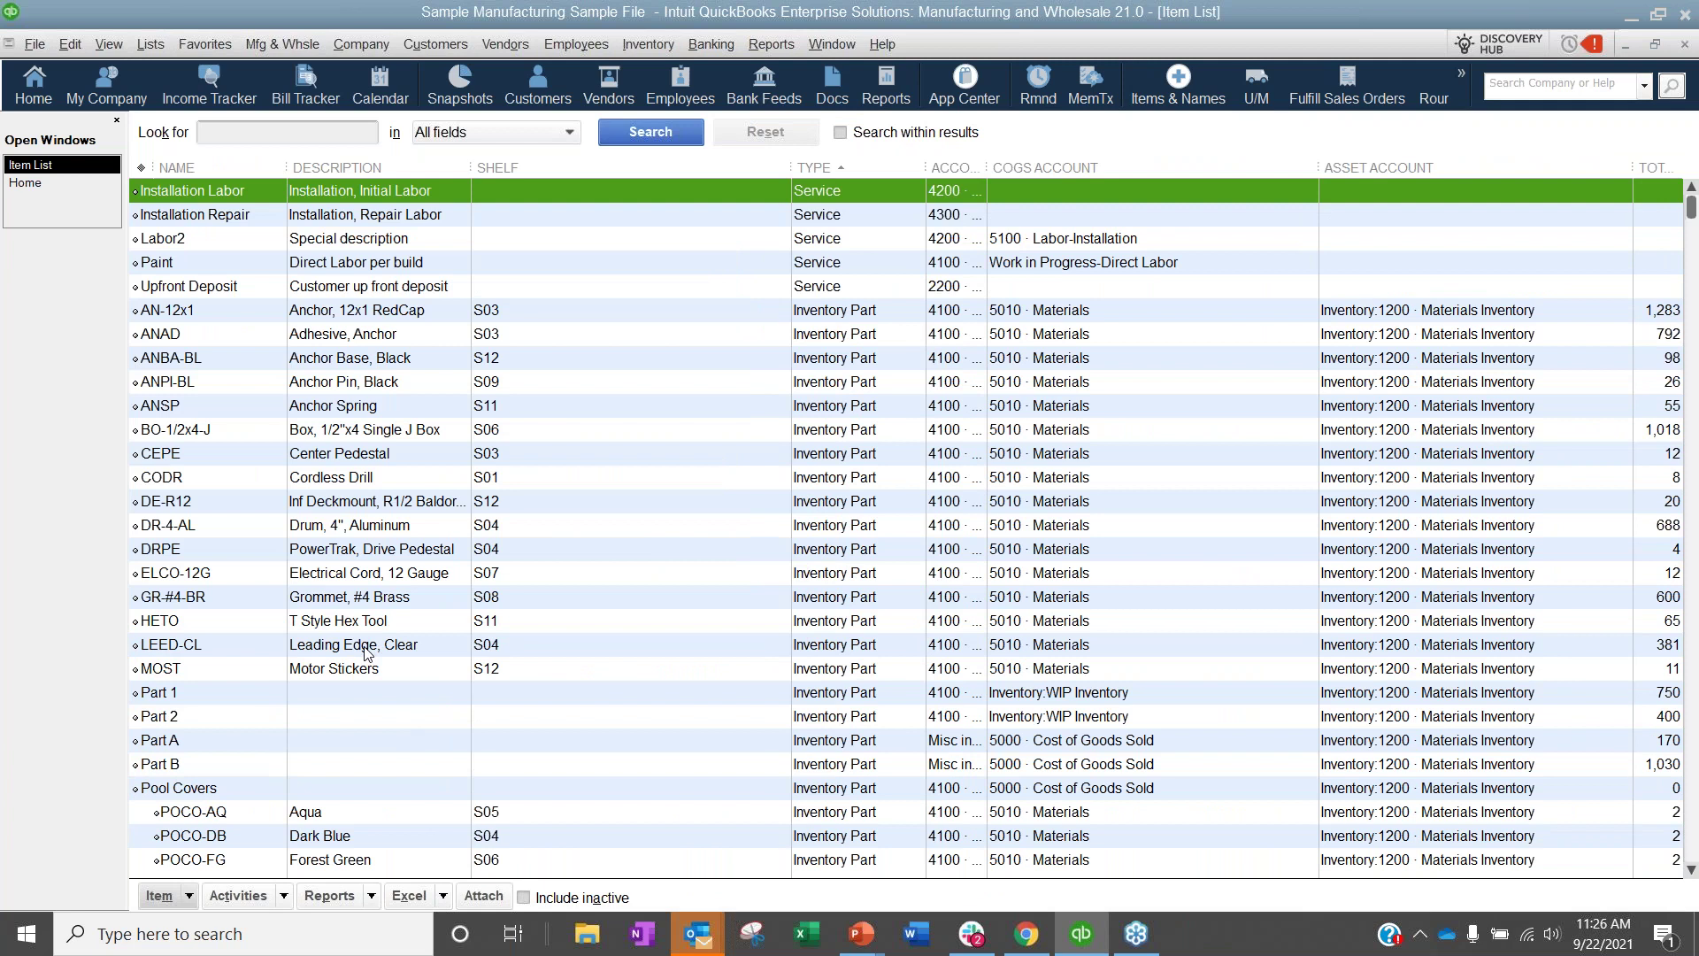
{"action": "scroll", "coordinate": [367, 654], "scroll_direction": "down", "scroll_amount": 15}
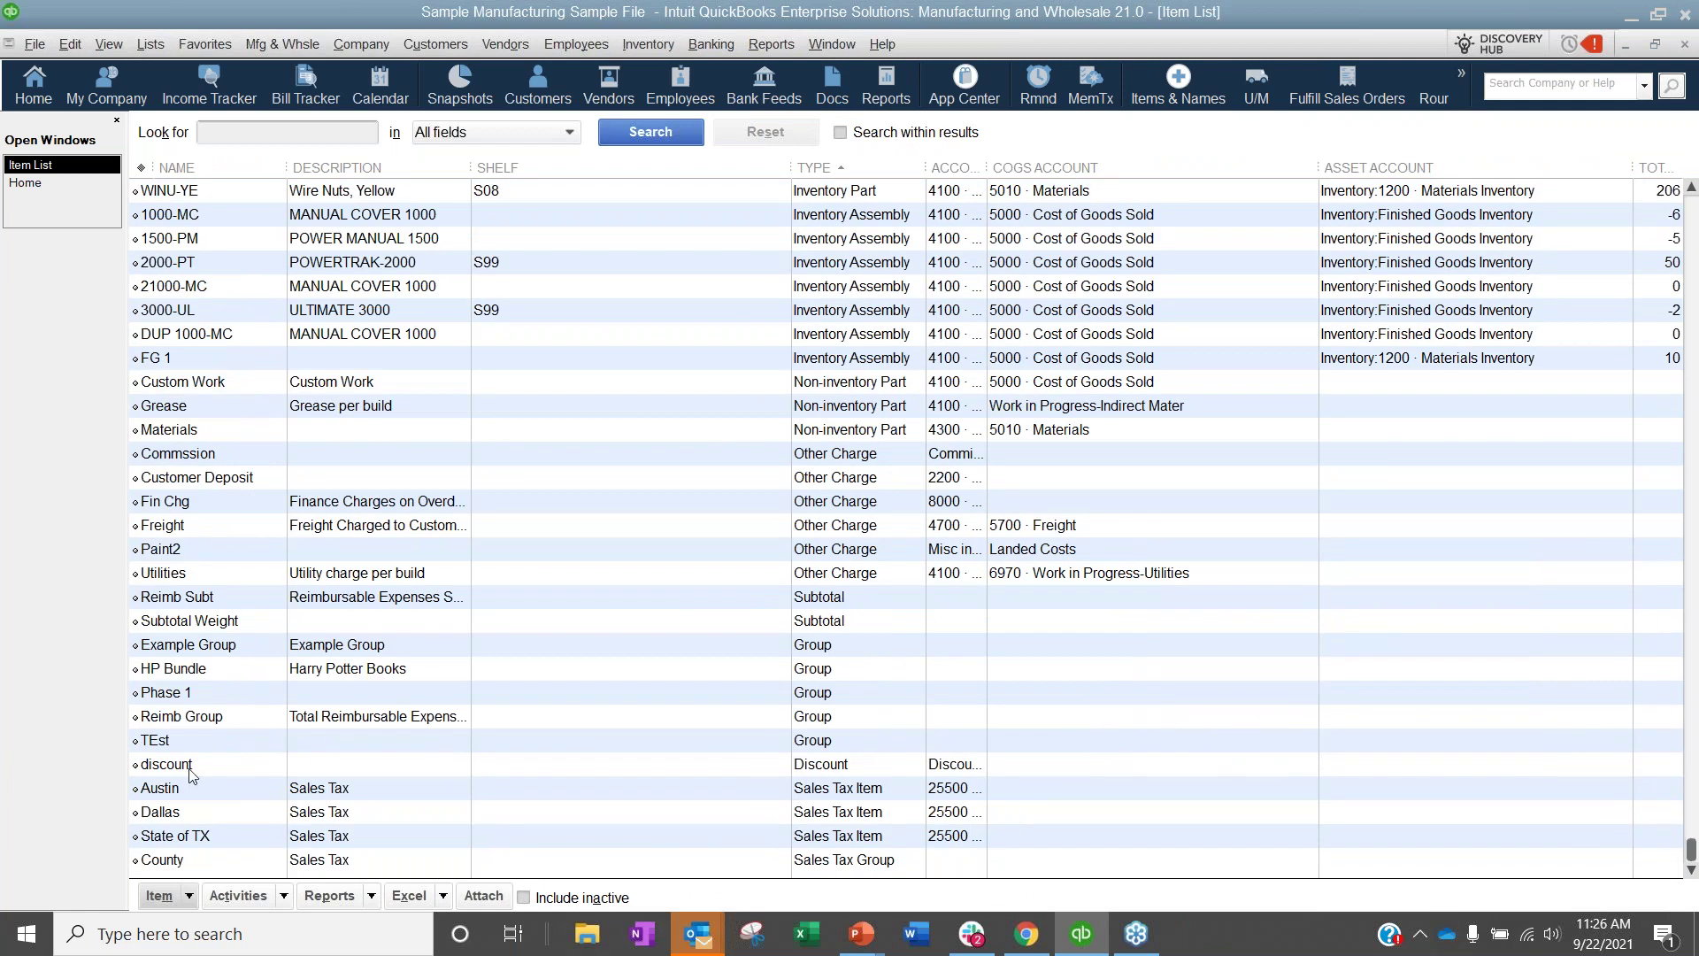
{"action": "double_click", "coordinate": [177, 669]}
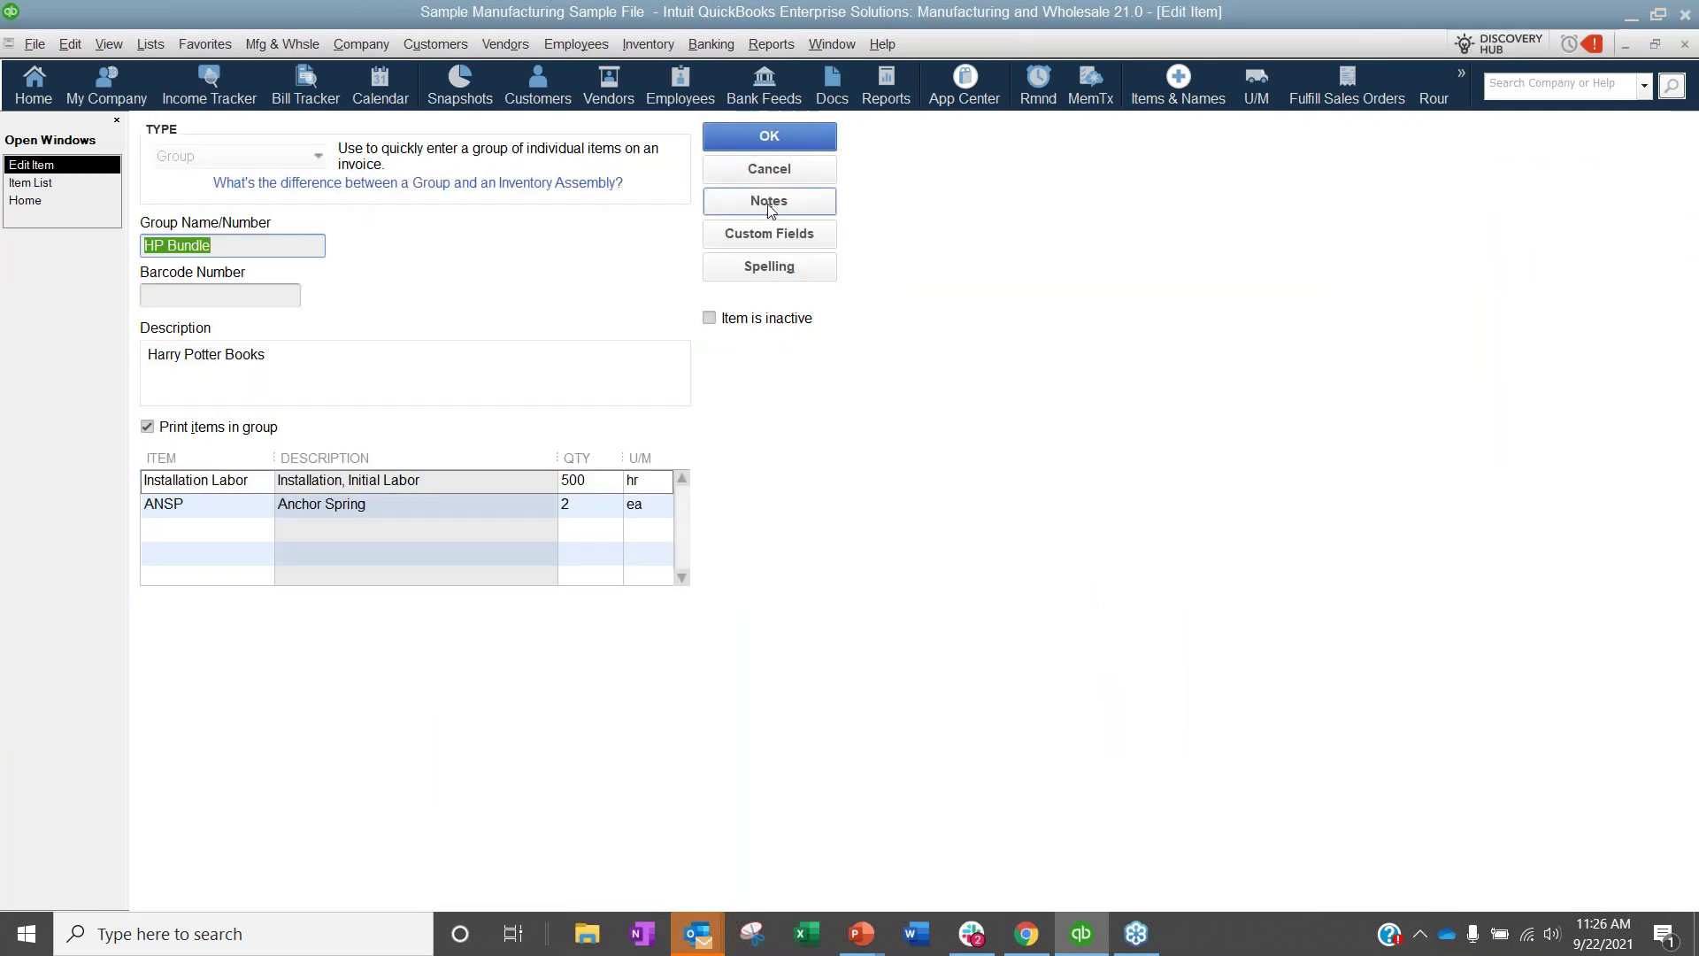
Examine the custom fields available for the HP Bundle group item and close them without entering anything.
{"action": "left_click", "coordinate": [768, 234]}
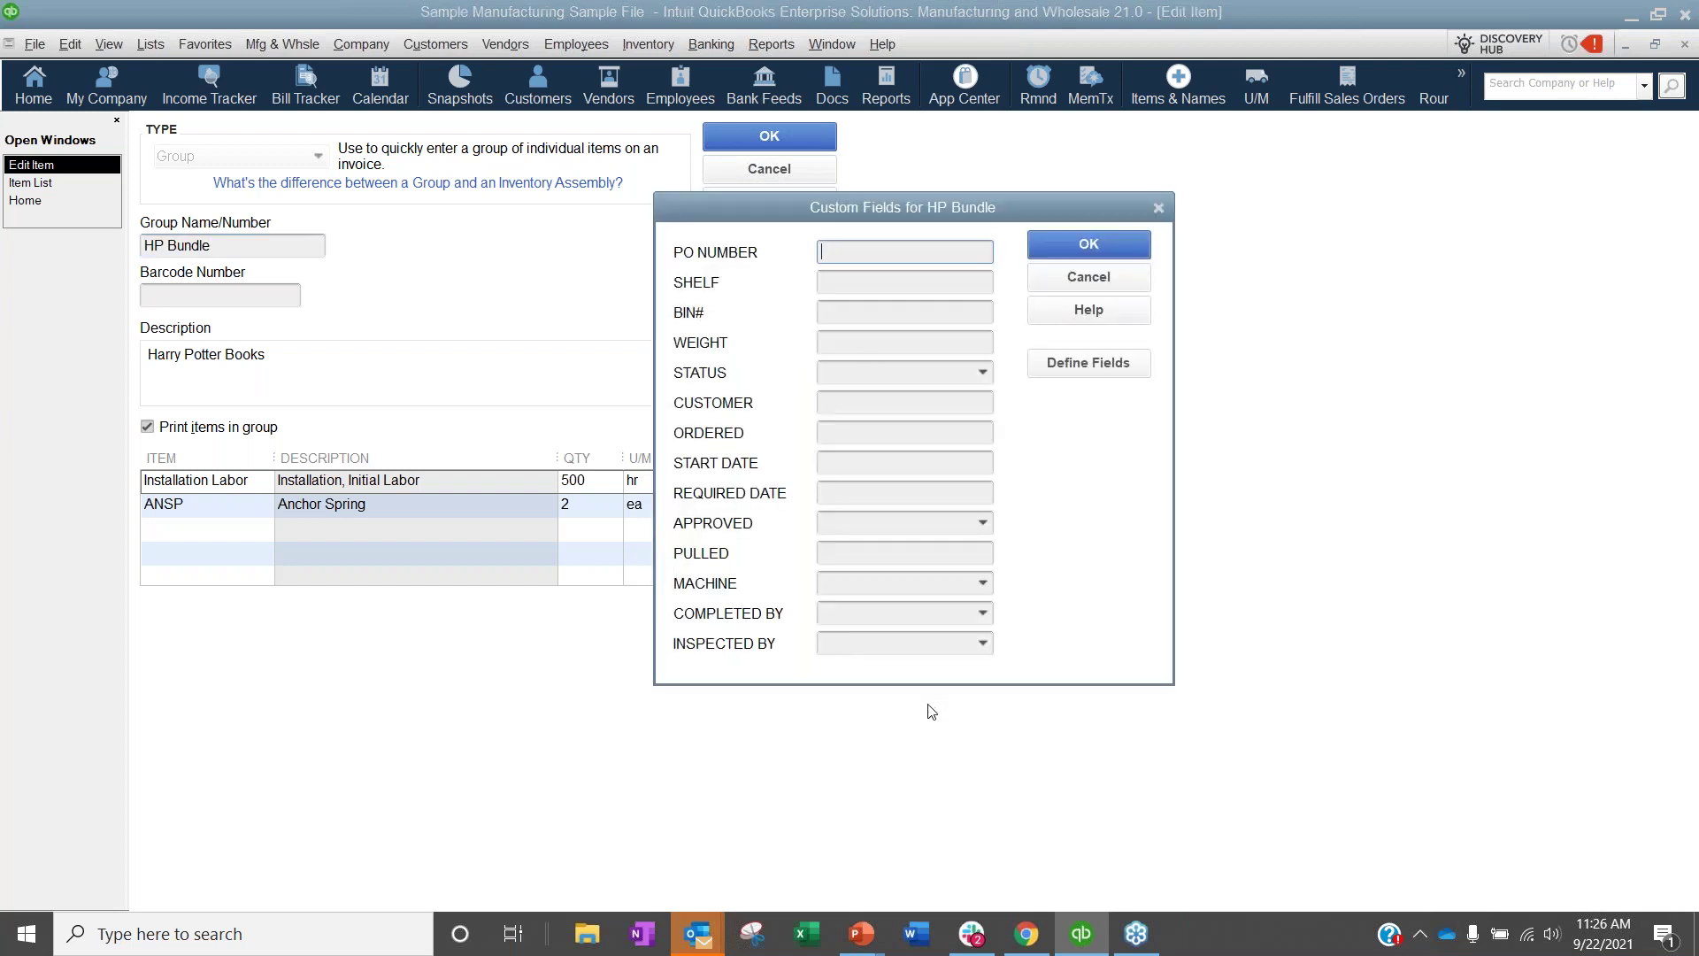
{"action": "left_click", "coordinate": [1107, 274]}
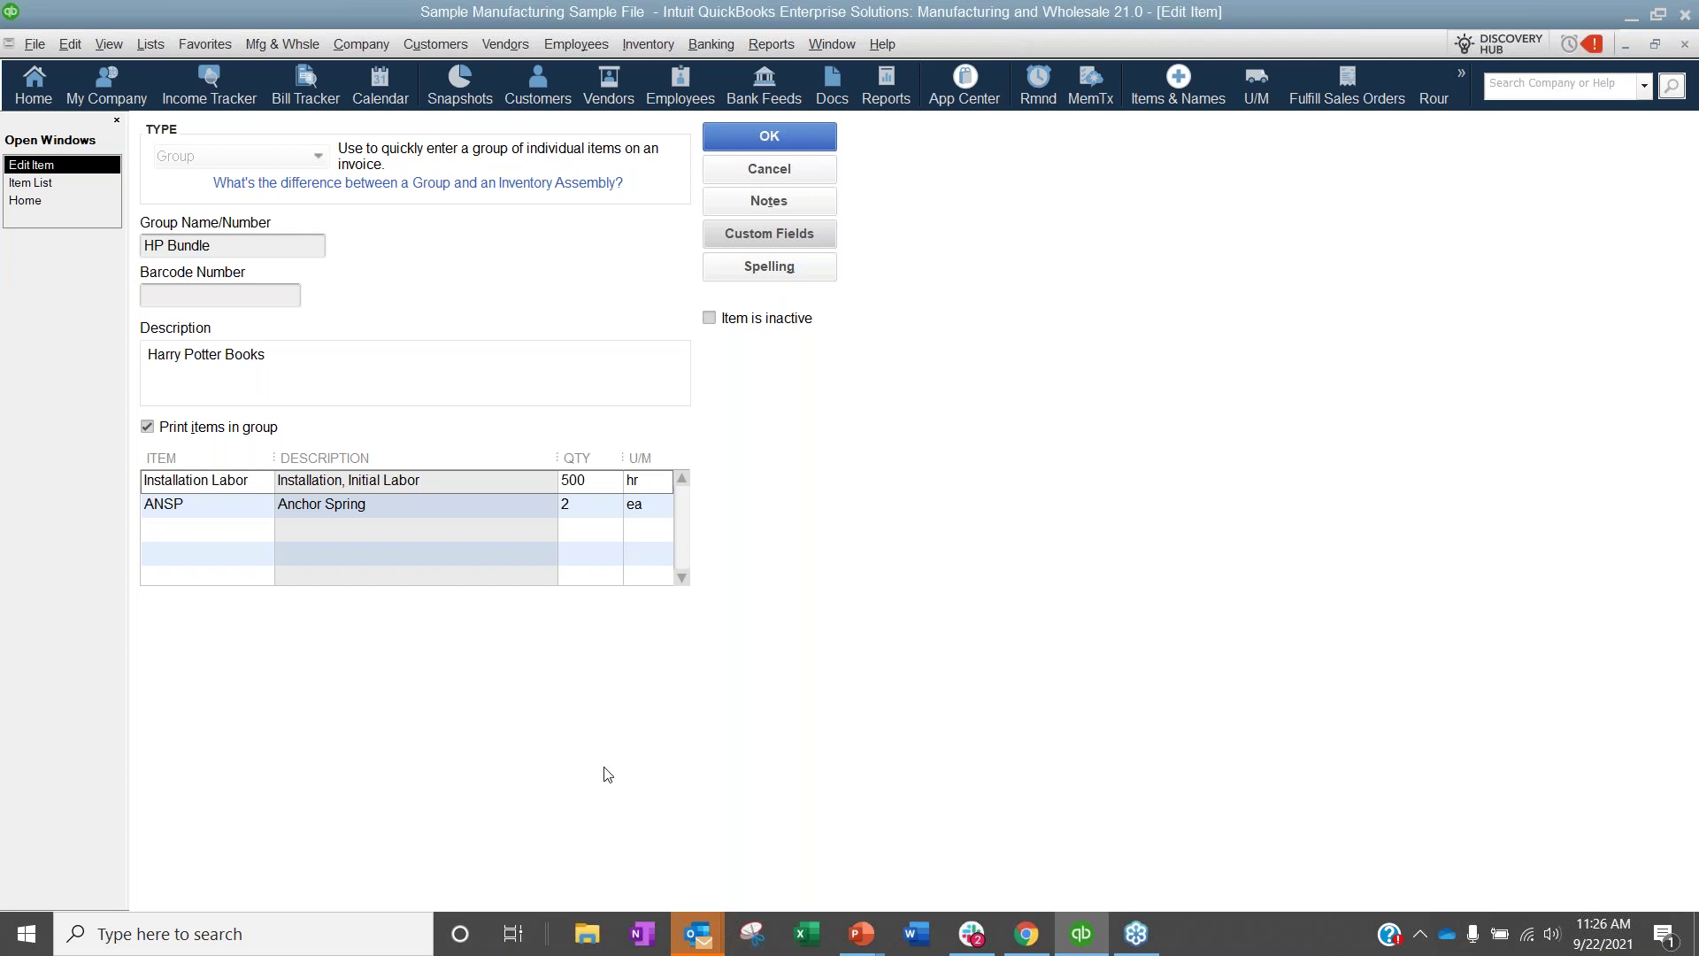
{"action": "left_click", "coordinate": [766, 235]}
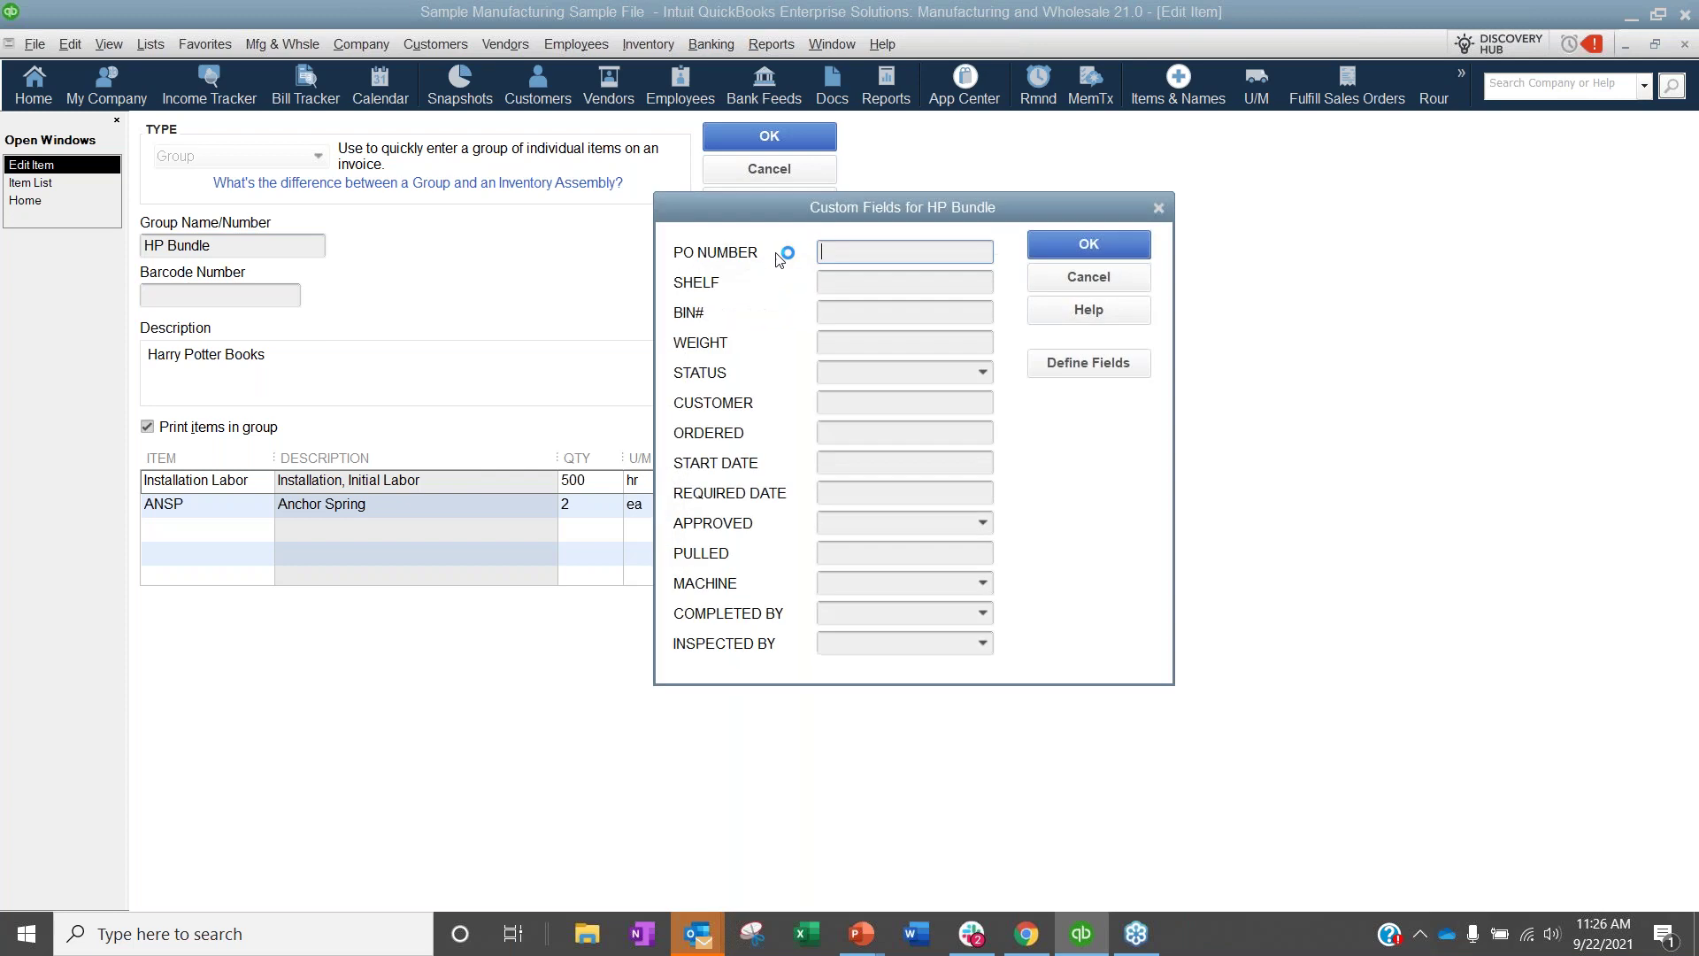
{"action": "left_click", "coordinate": [1087, 290]}
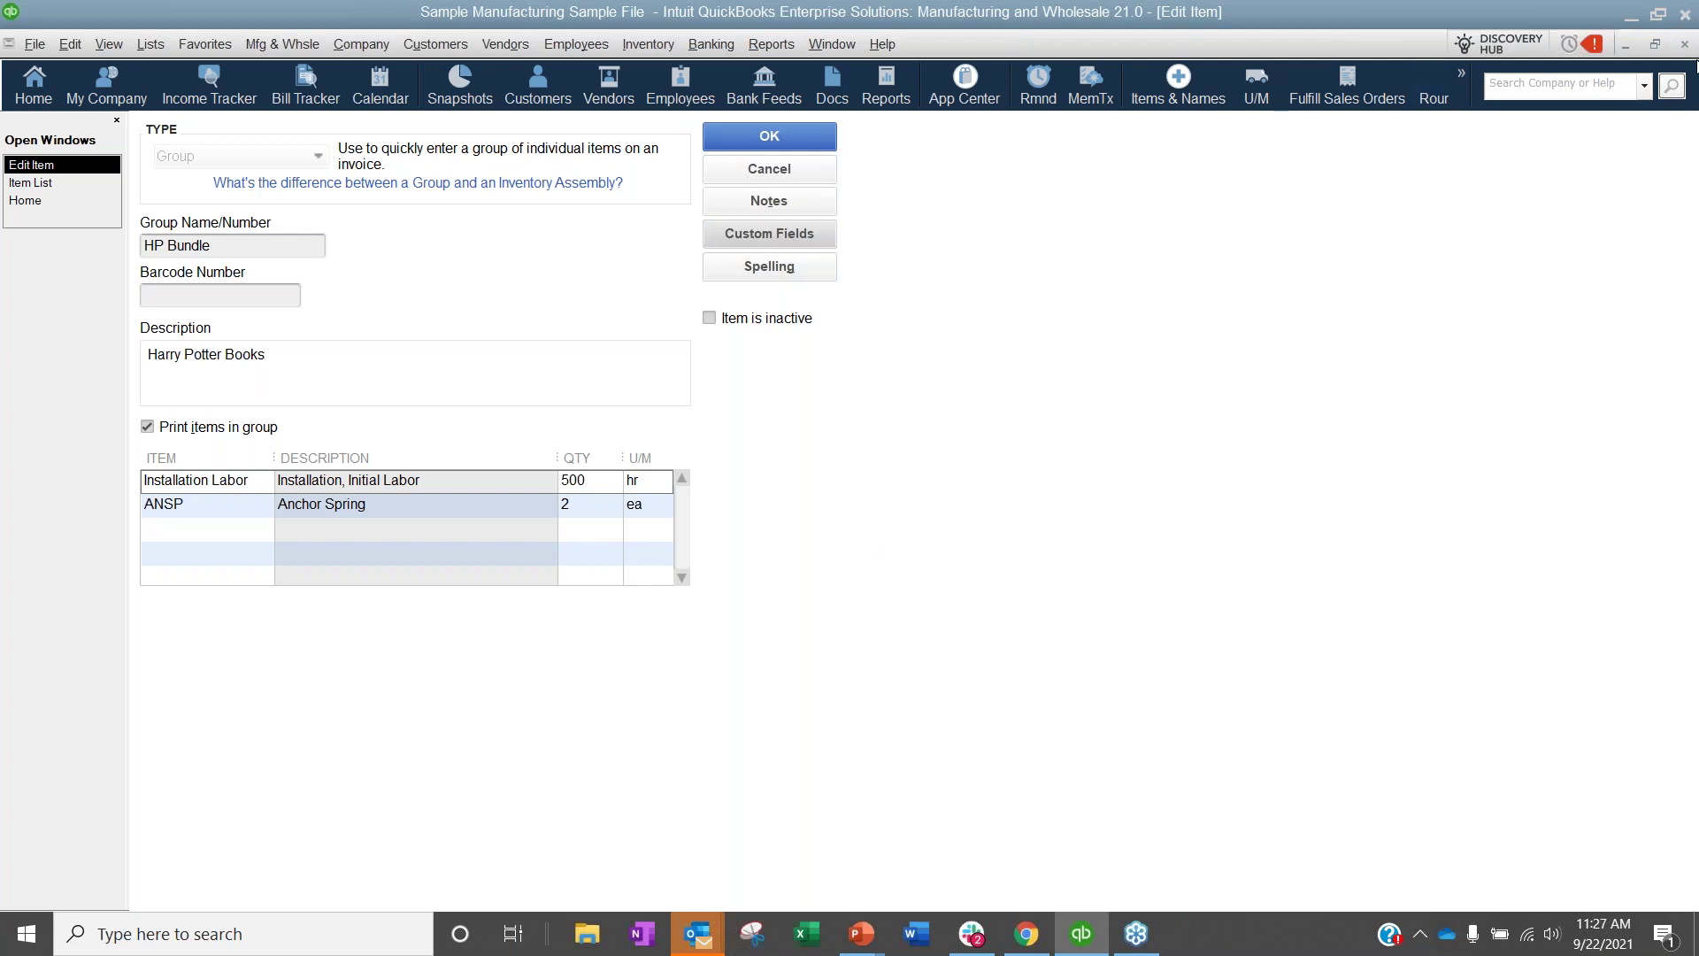
Close the HP Bundle item record and switch to the PowerPoint presentation on group items.
{"action": "left_click", "coordinate": [1684, 46]}
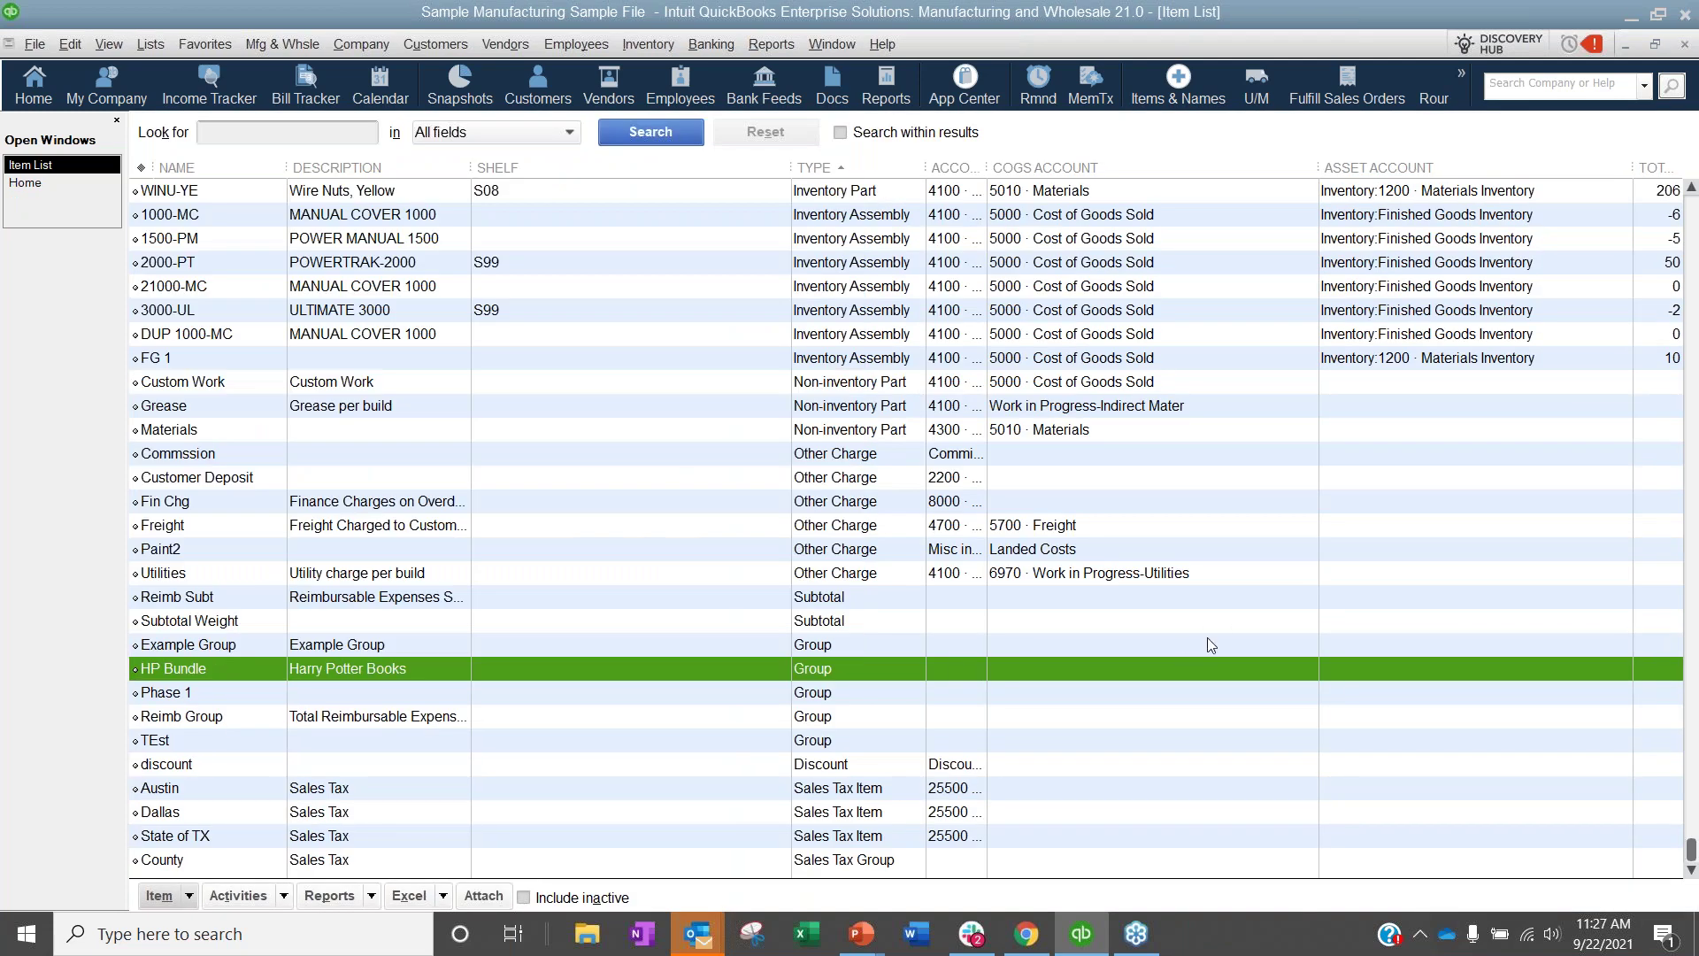
{"action": "left_click", "coordinate": [861, 934]}
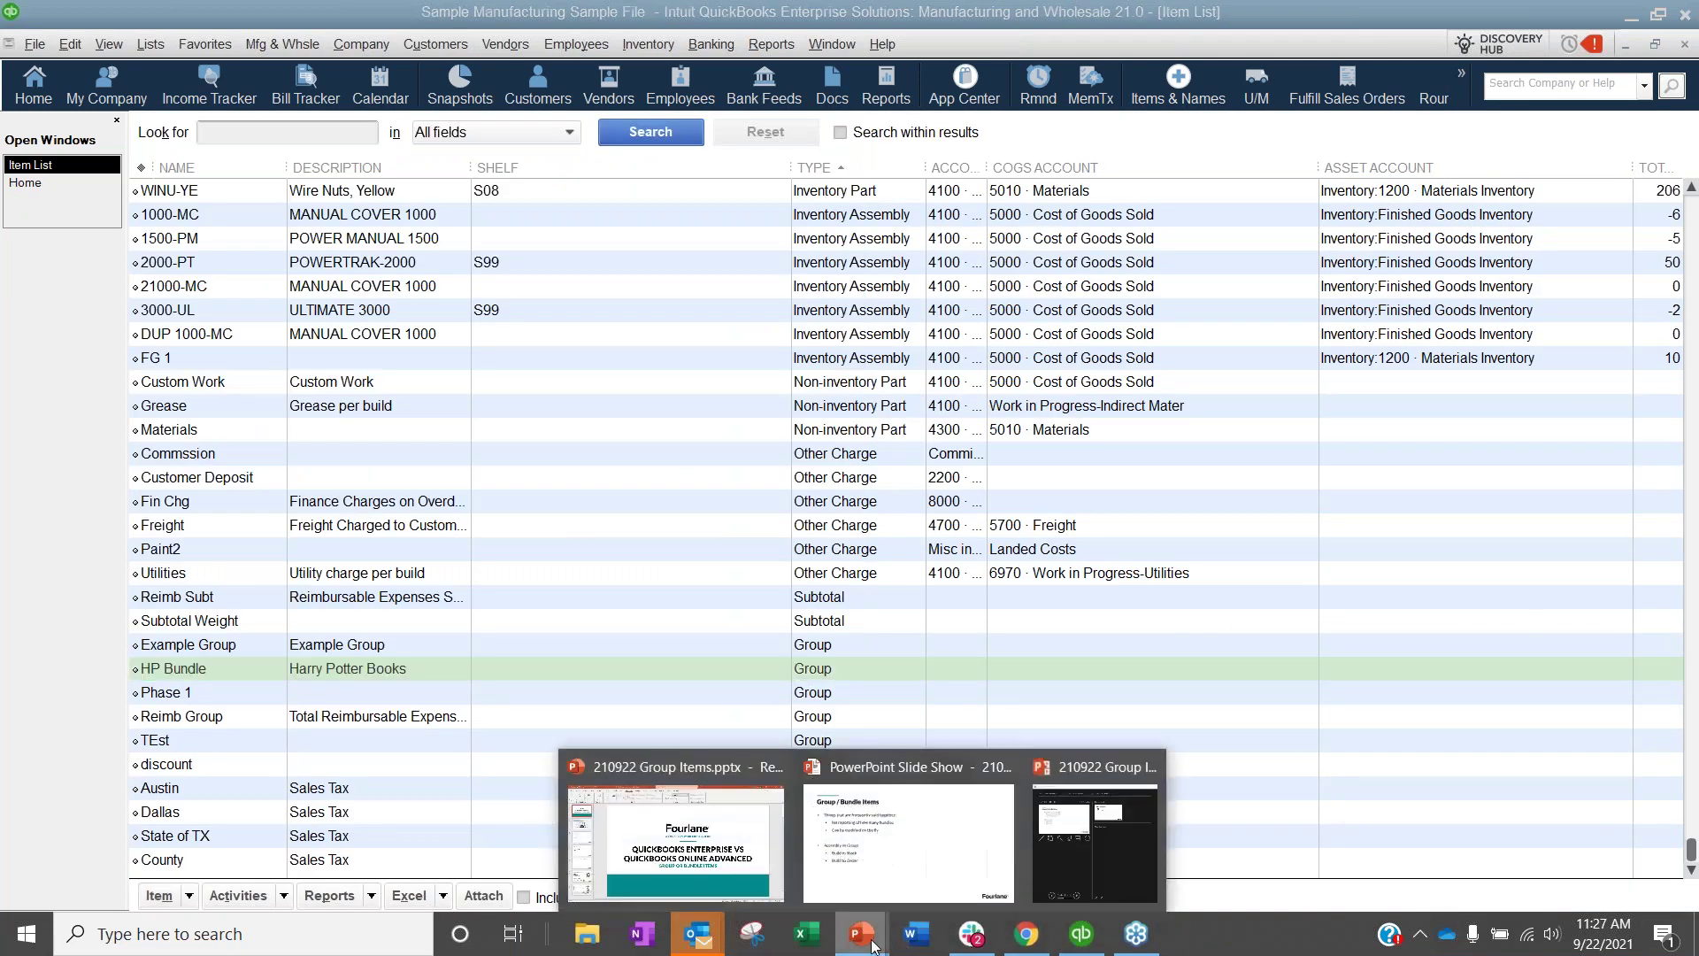